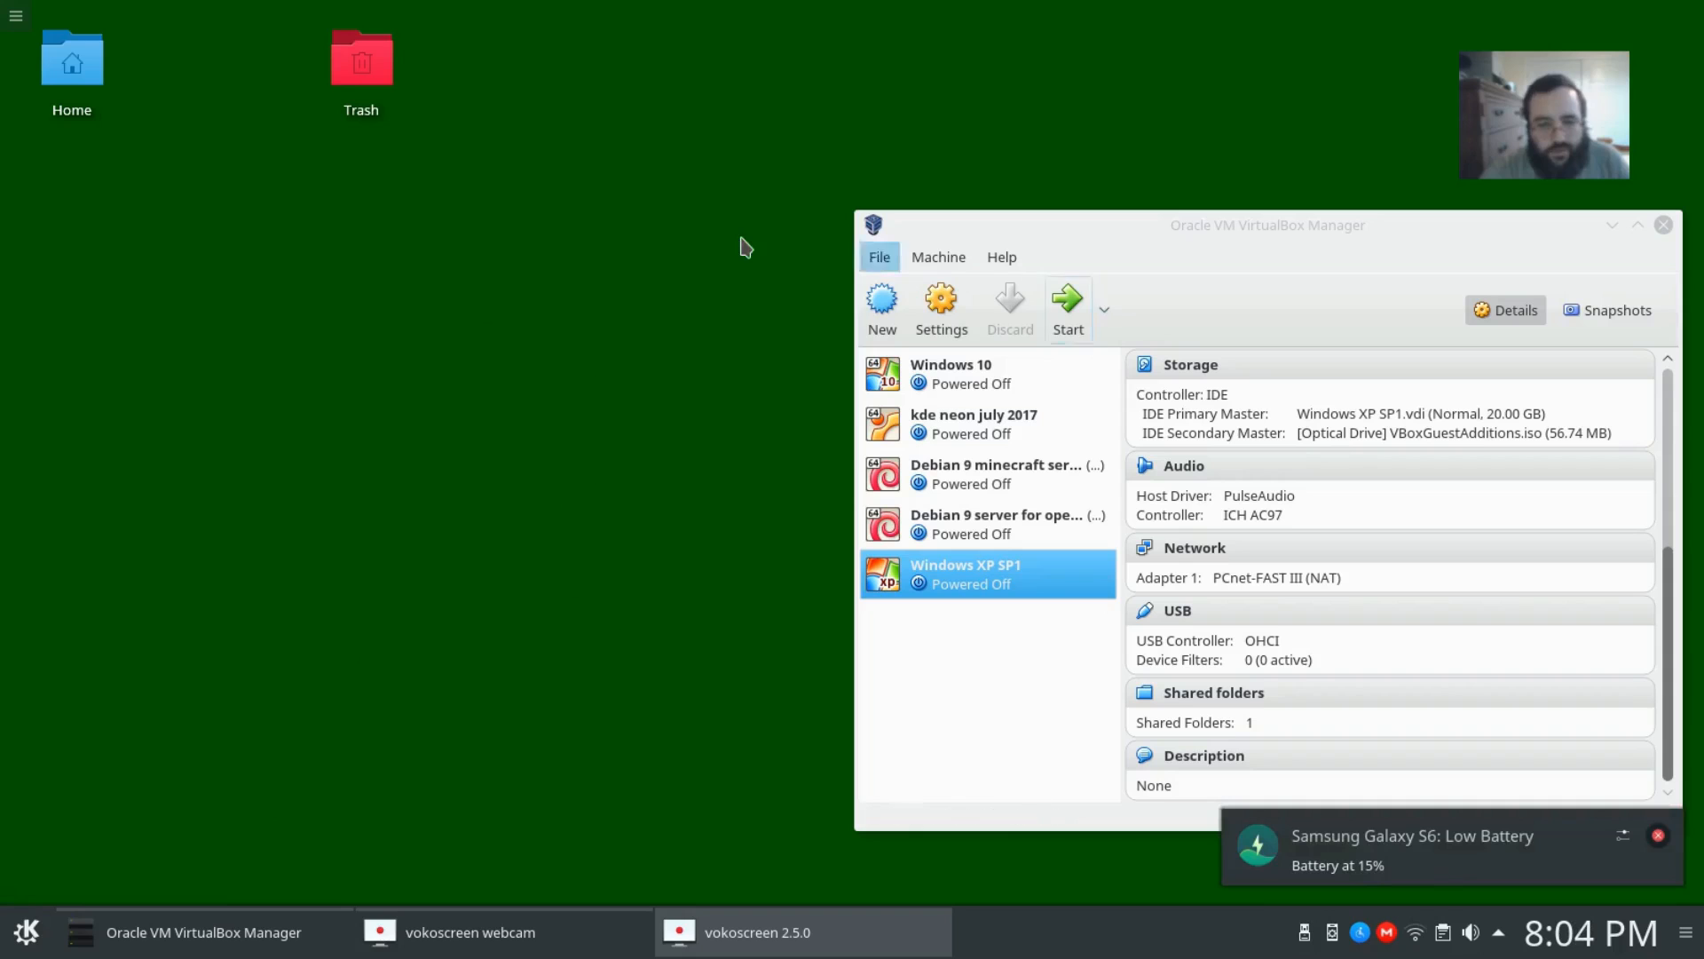
Start creating a Windows XP (32-bit) virtual machine named WinXP SP3 and allocate 2048 MB of memory to it
{"action": "left_click_drag", "start_coordinate": [1245, 233], "coordinate": [1221, 211]}
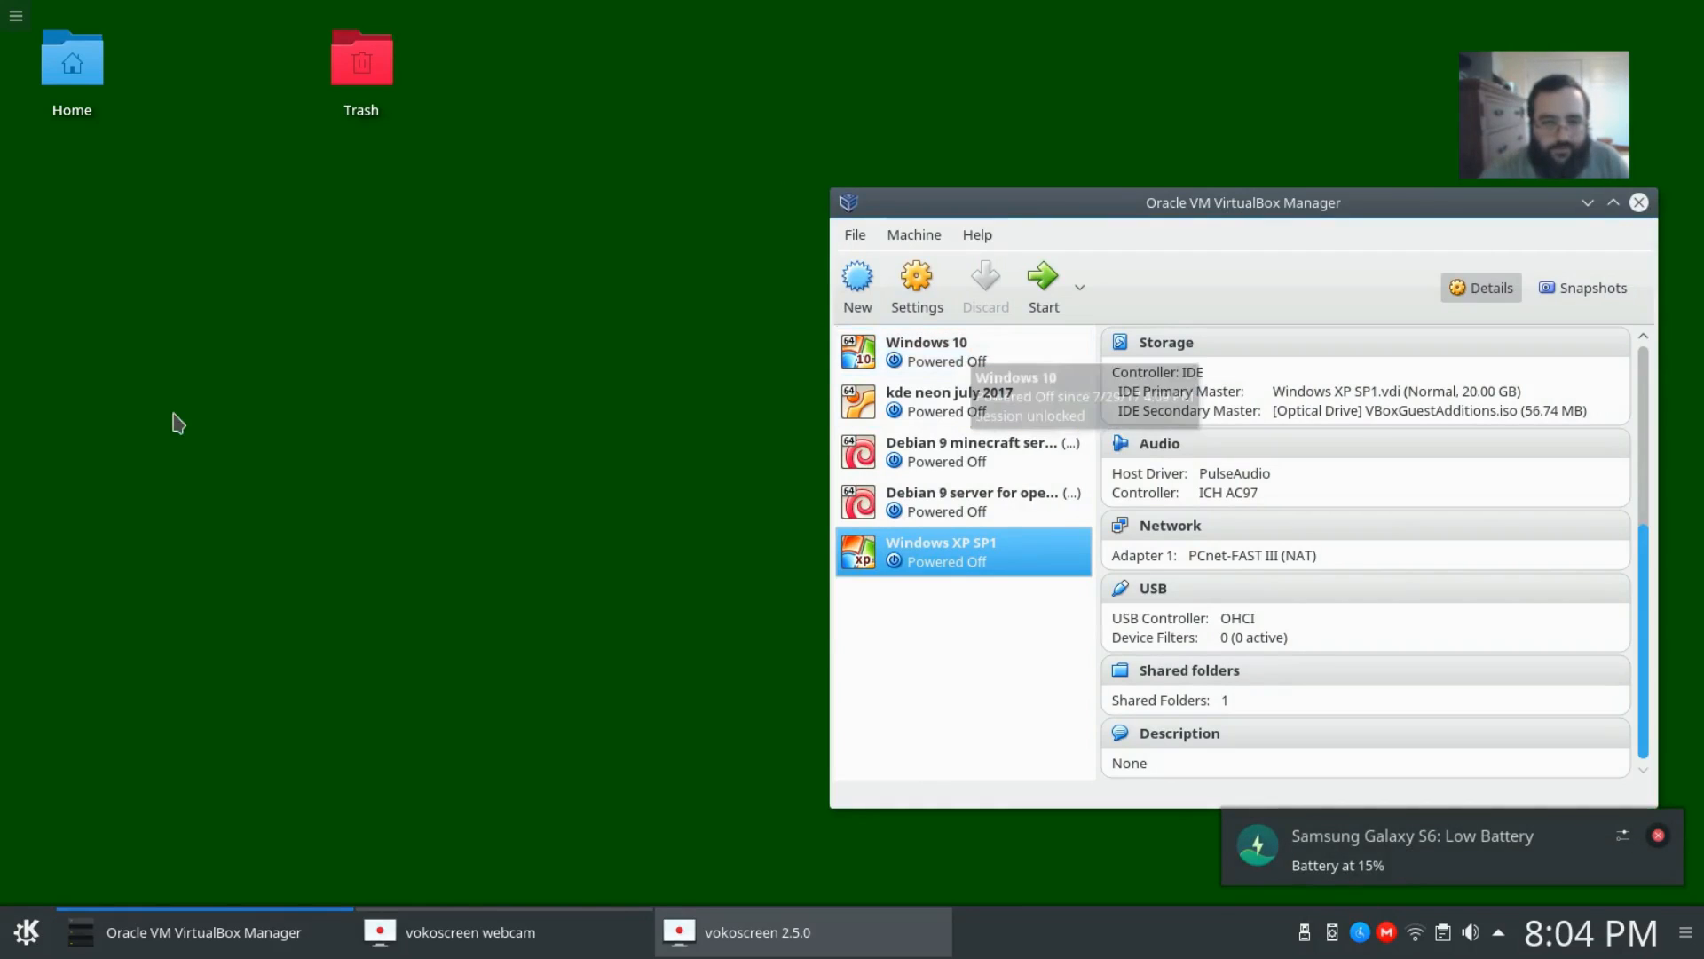
{"action": "left_click", "coordinate": [496, 380]}
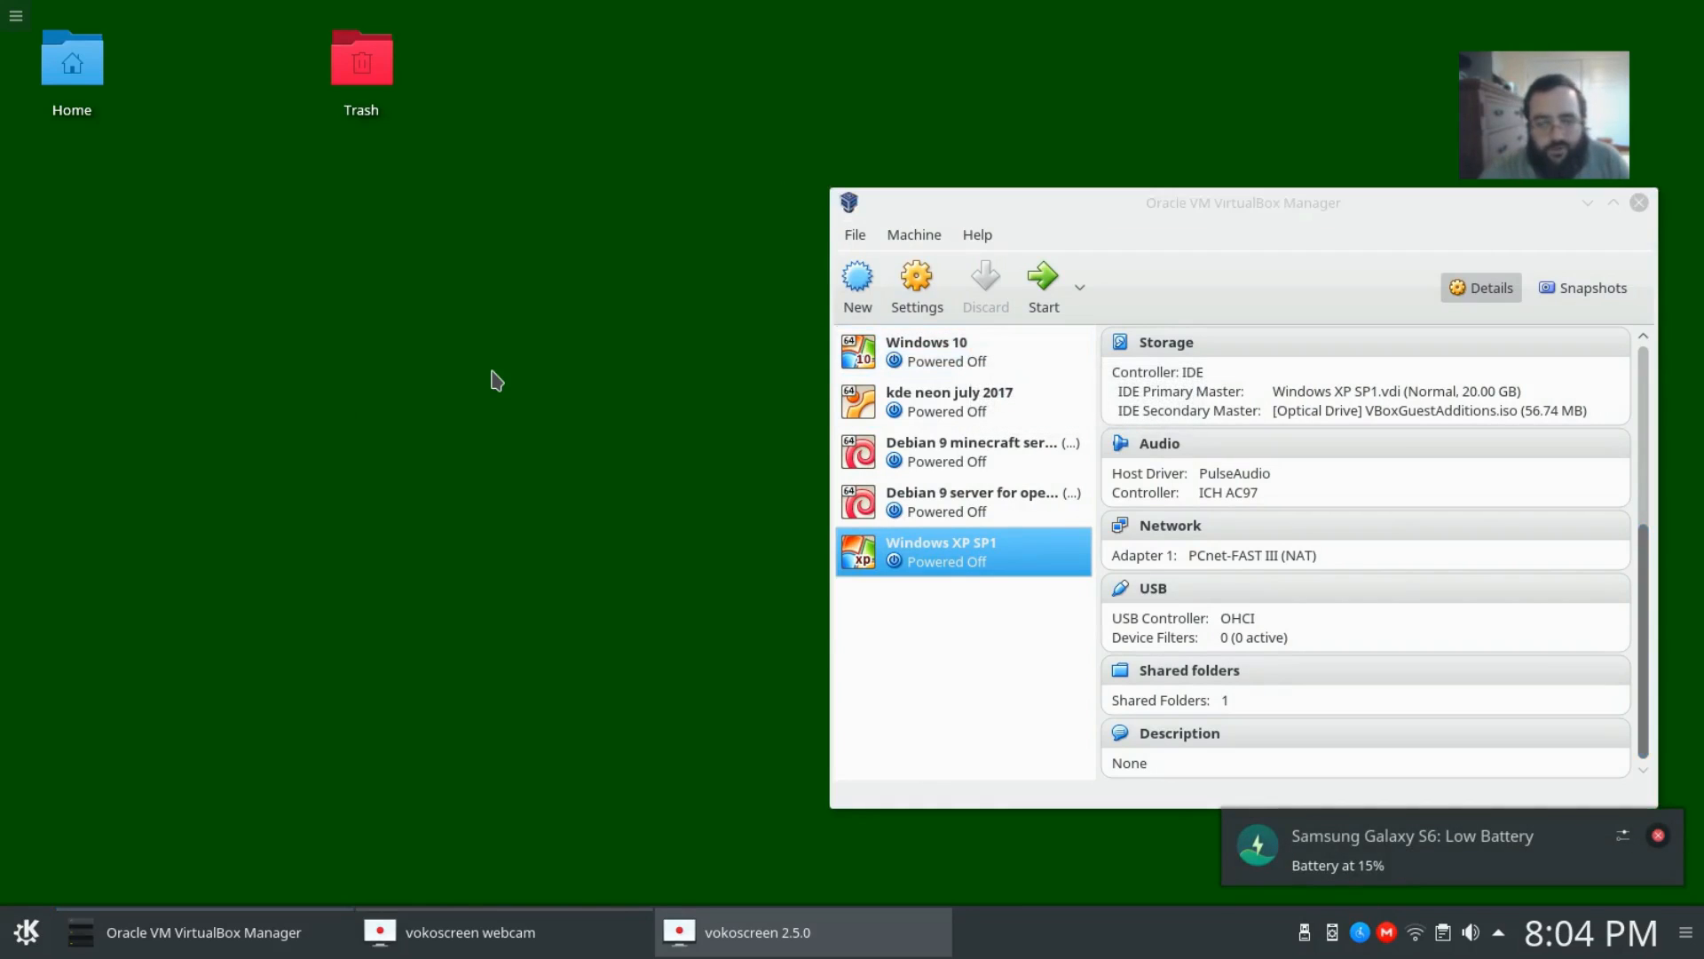
{"action": "left_click", "coordinate": [860, 301]}
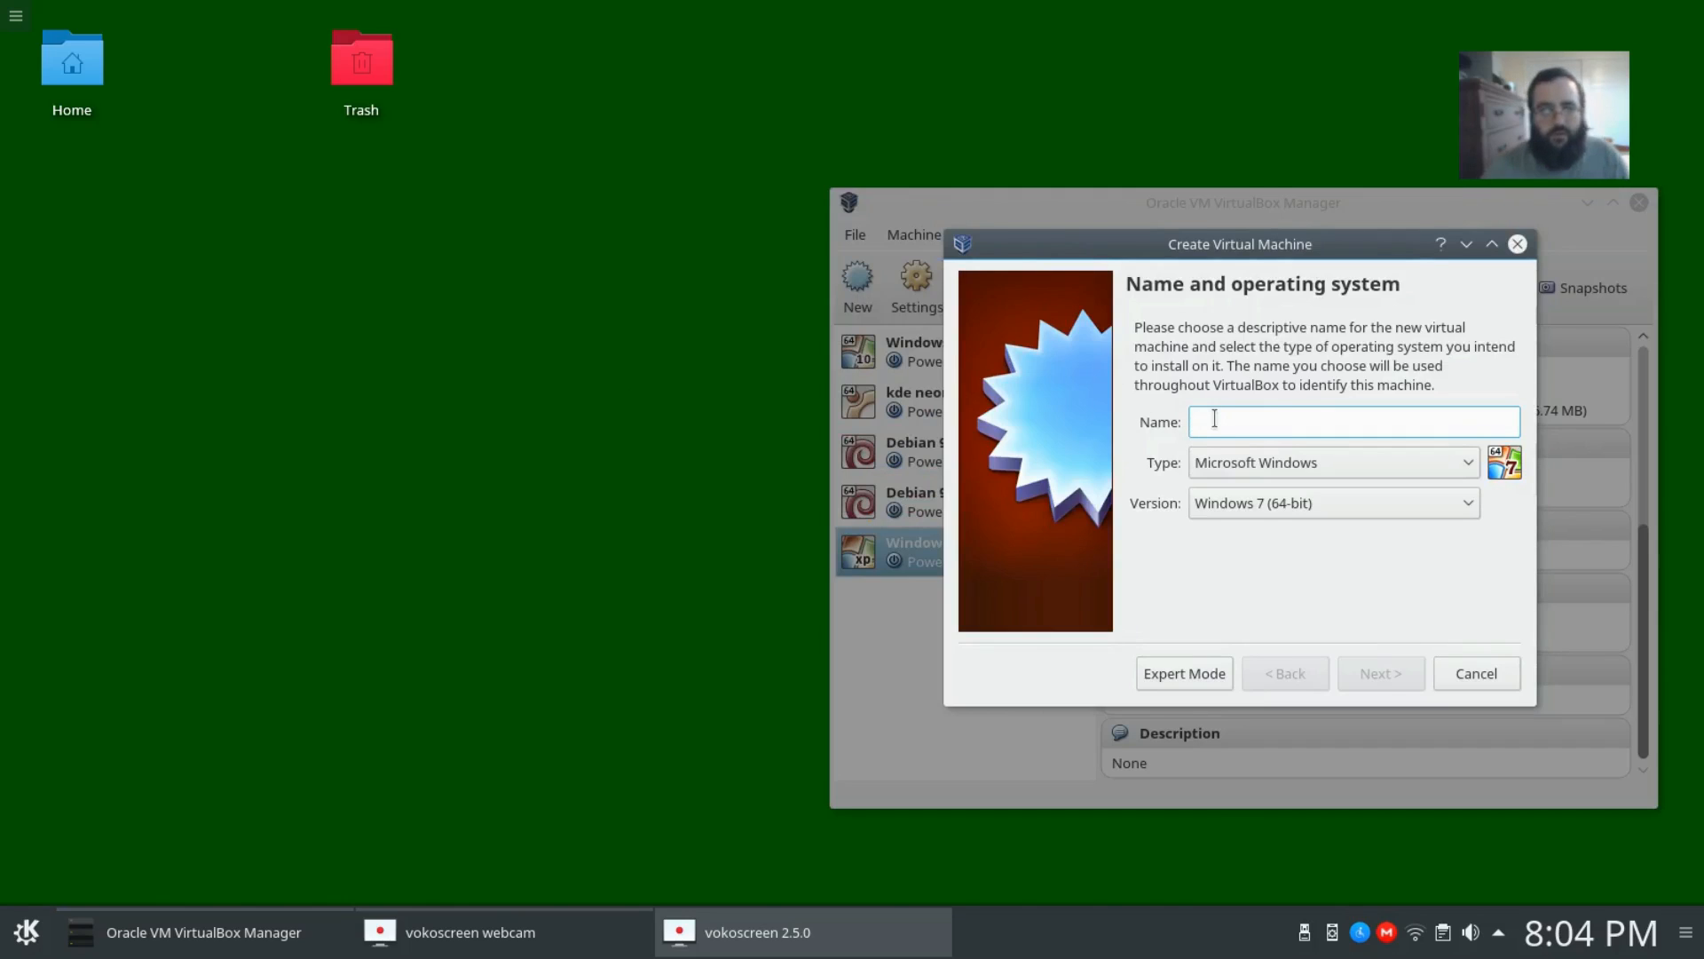
{"action": "type", "text": "Win"}
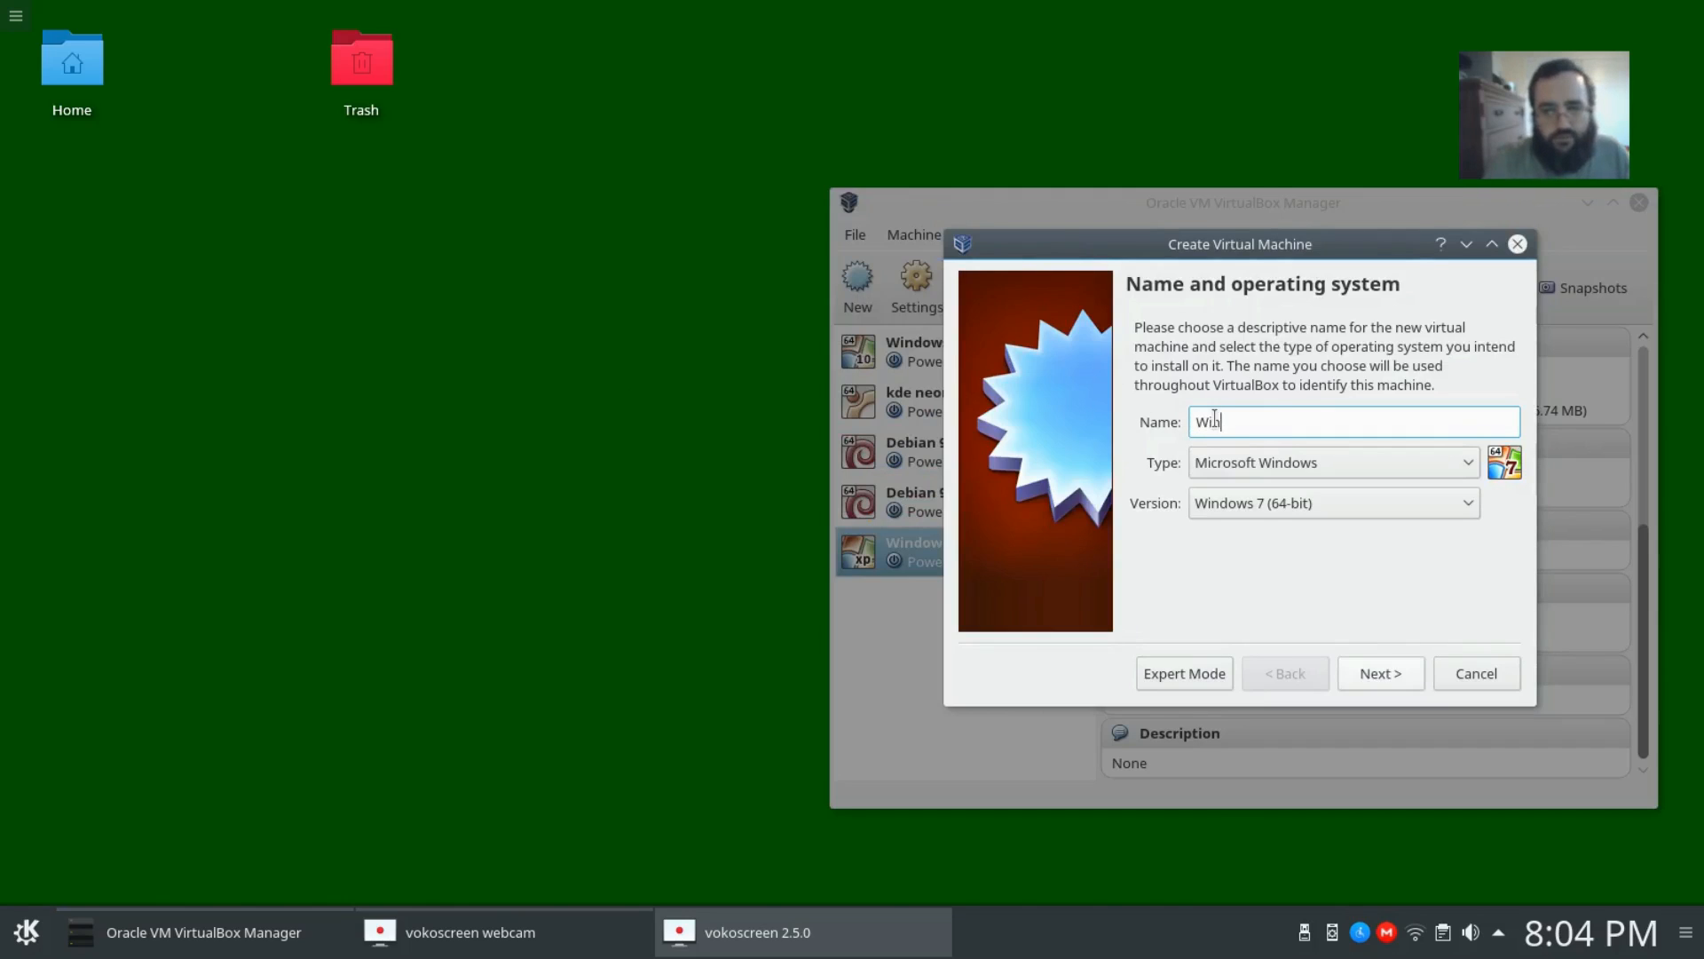
{"action": "type", "text": "X"}
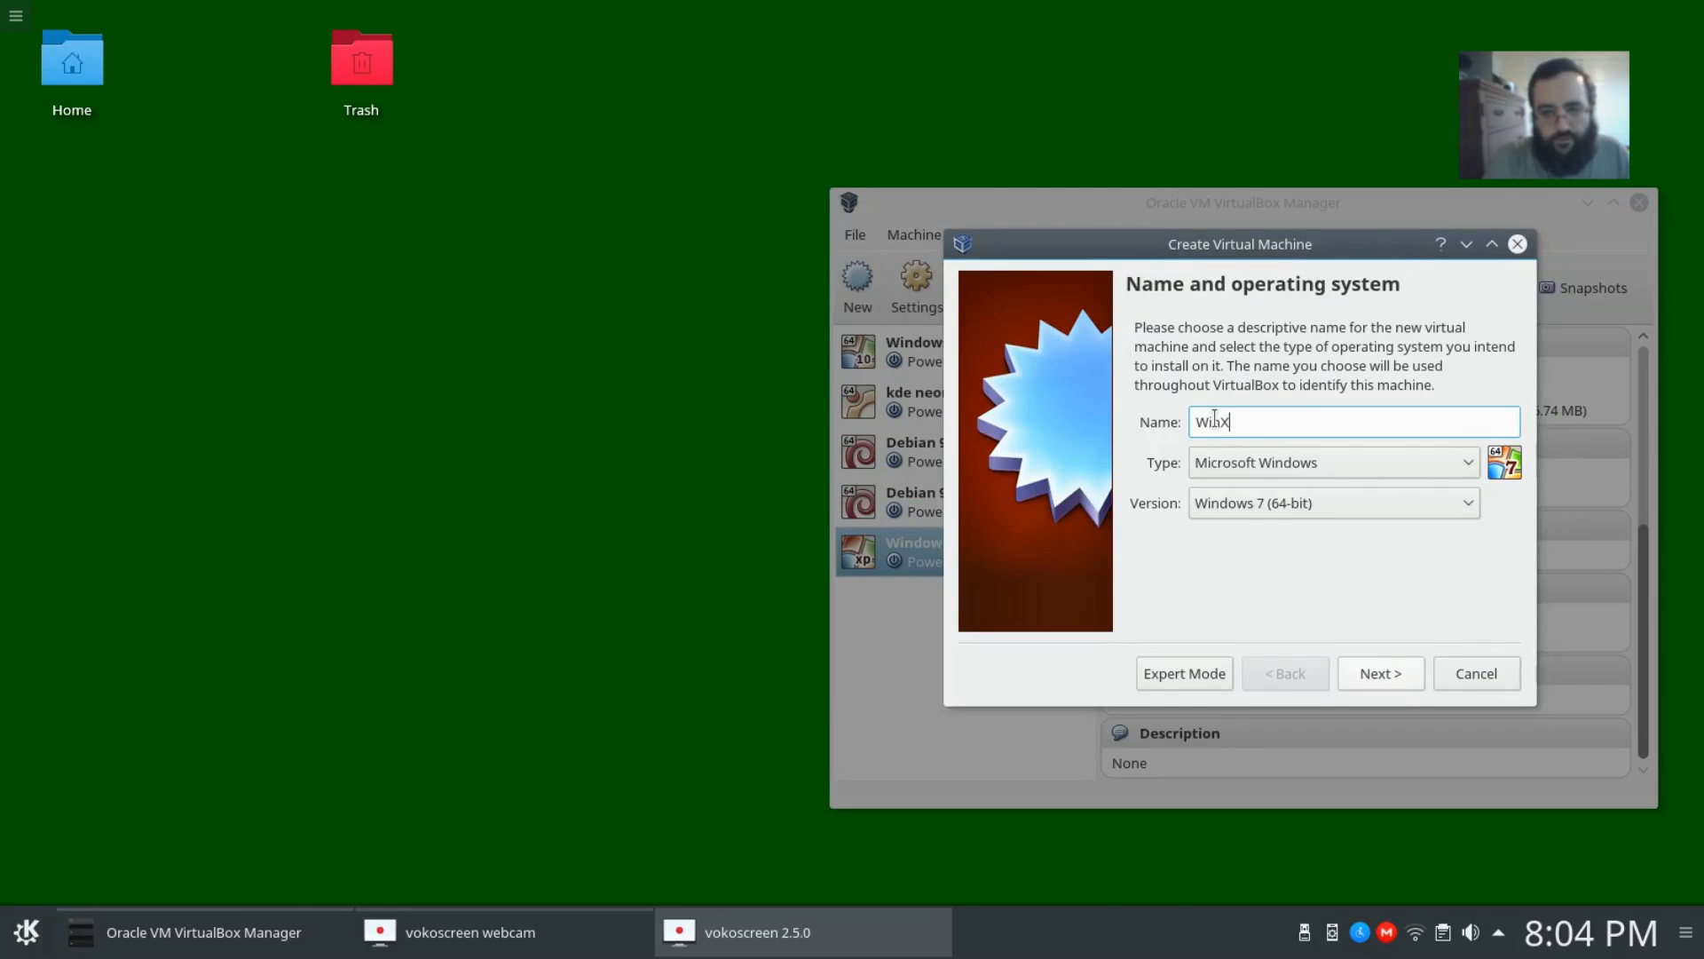
{"action": "type", "text": "P SP3"}
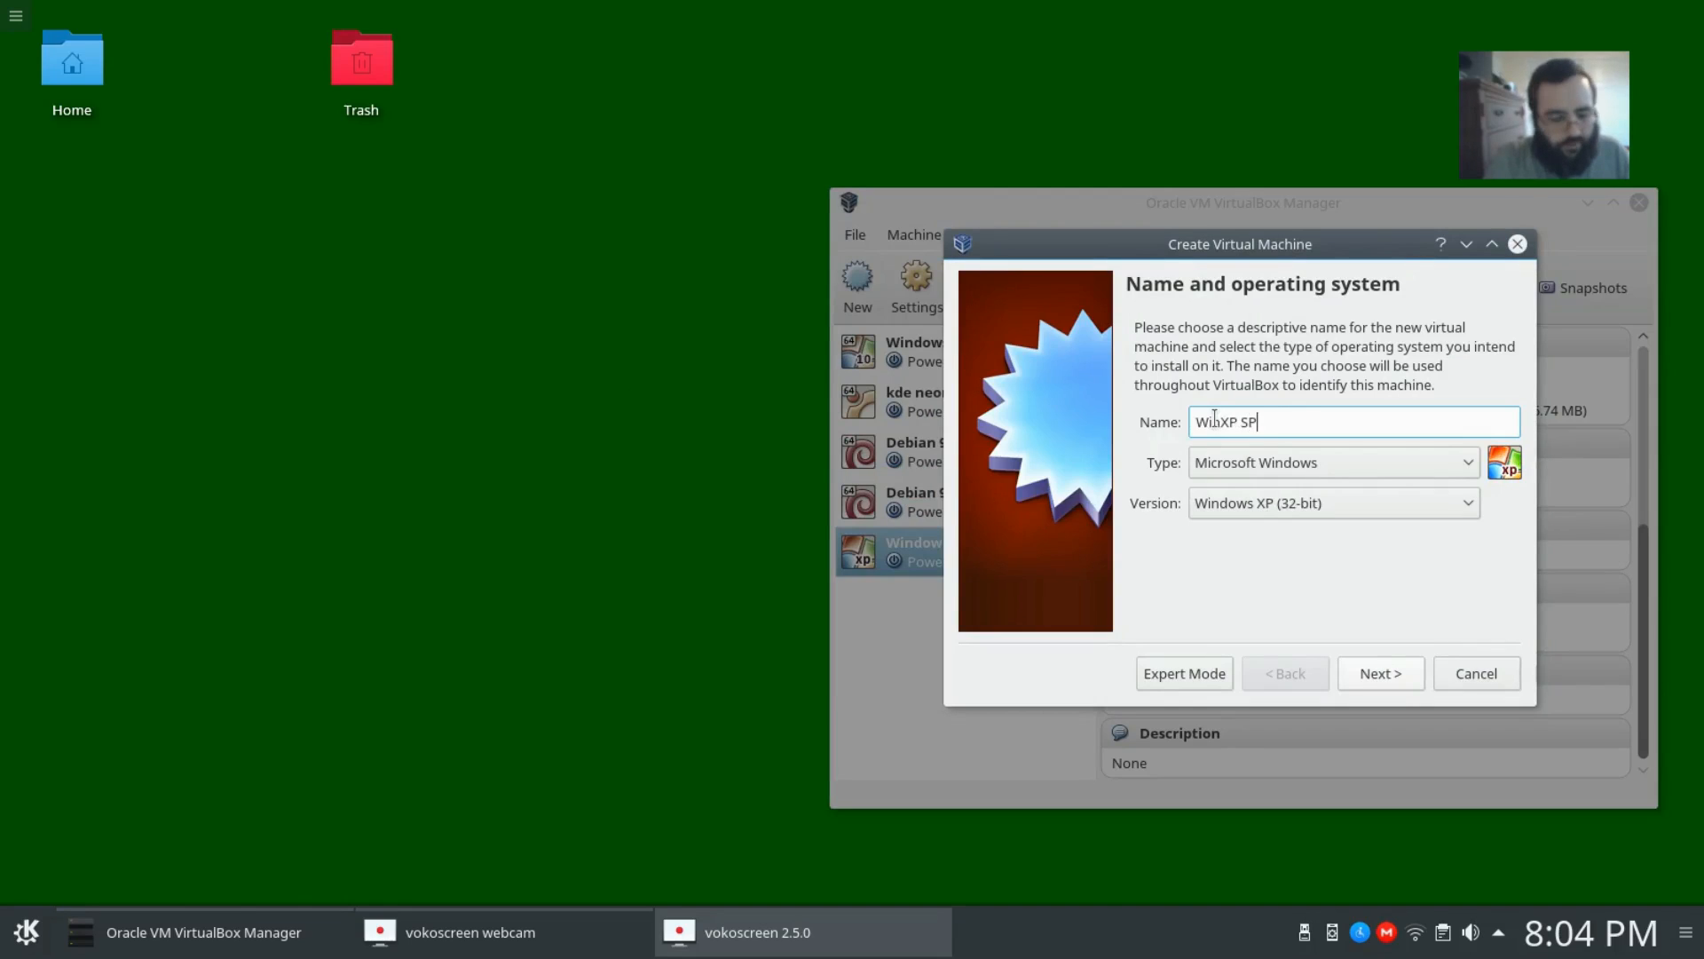
{"action": "left_click", "coordinate": [1387, 682]}
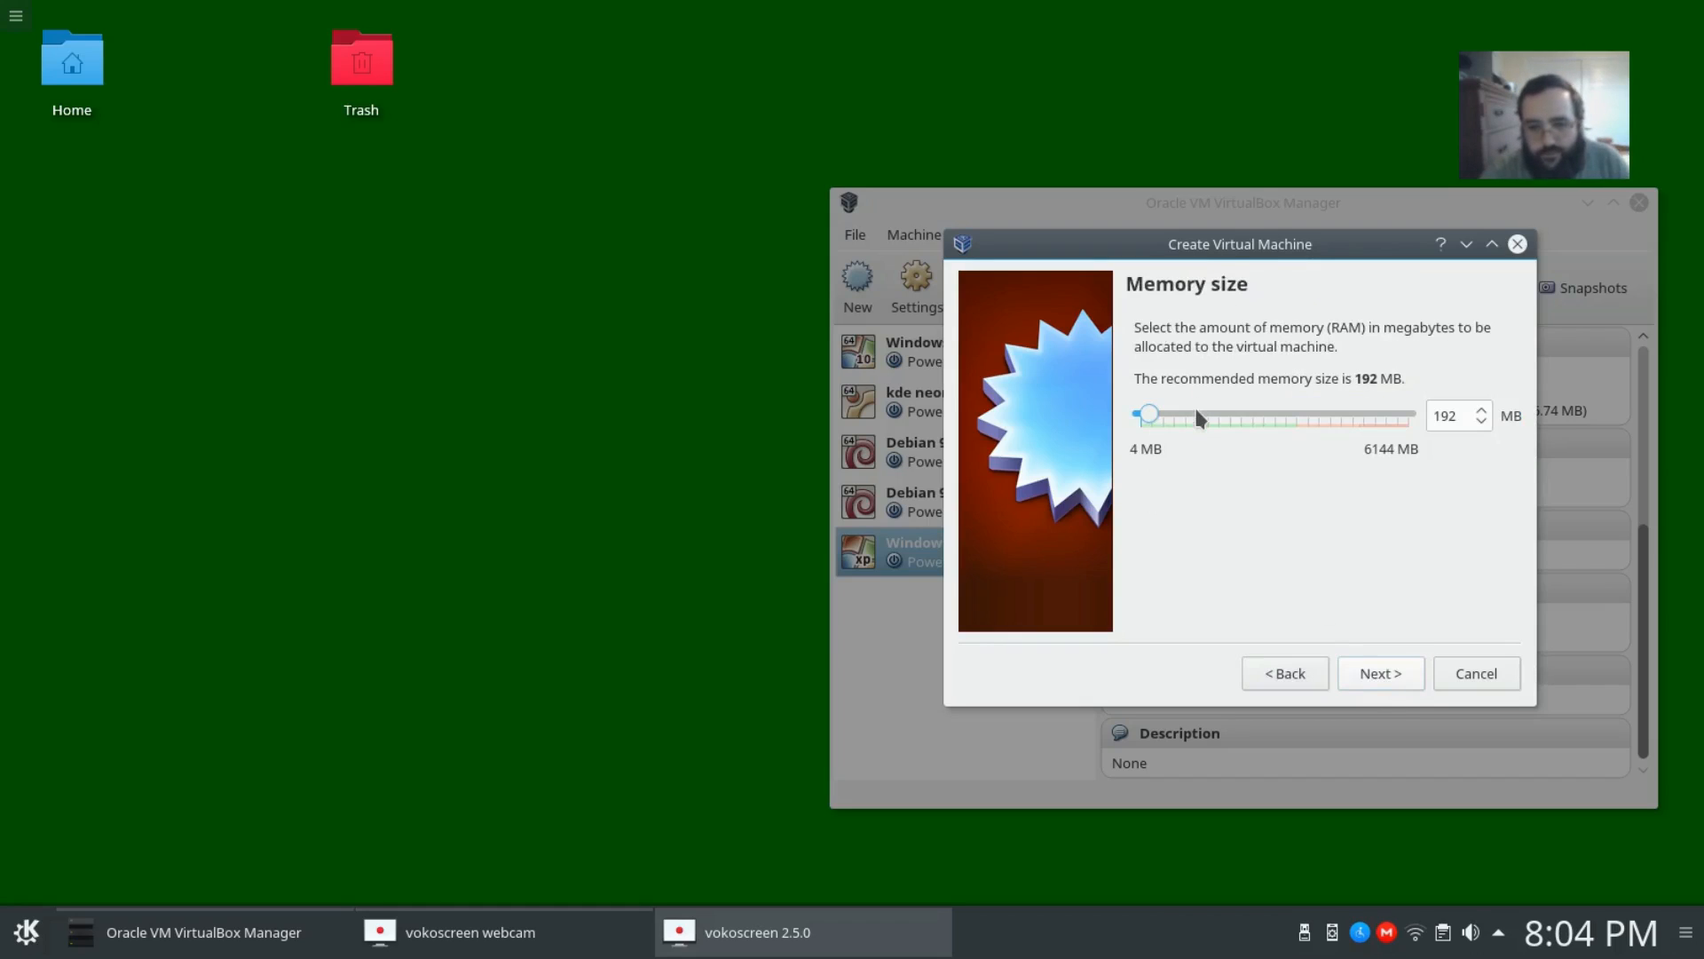
{"action": "left_click_drag", "start_coordinate": [1156, 416], "coordinate": [1234, 418]}
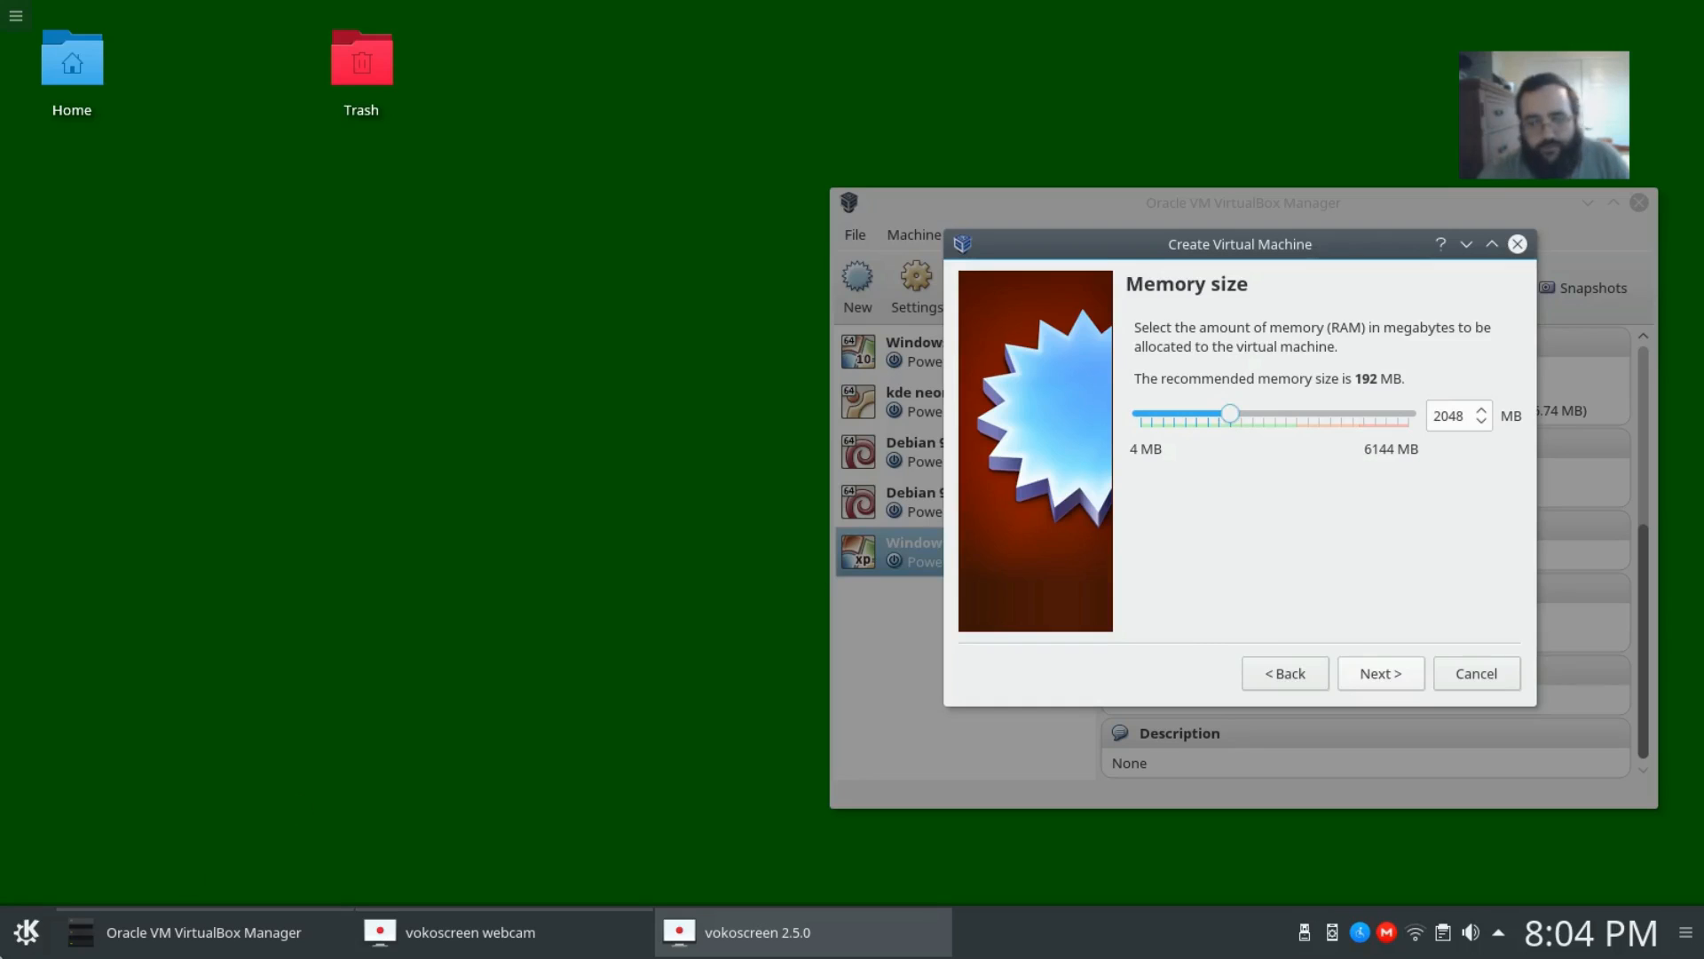
Switch to a Konsole terminal, check the host's memory in megabytes with free -m, and close the terminal
{"action": "left_click", "coordinate": [27, 932]}
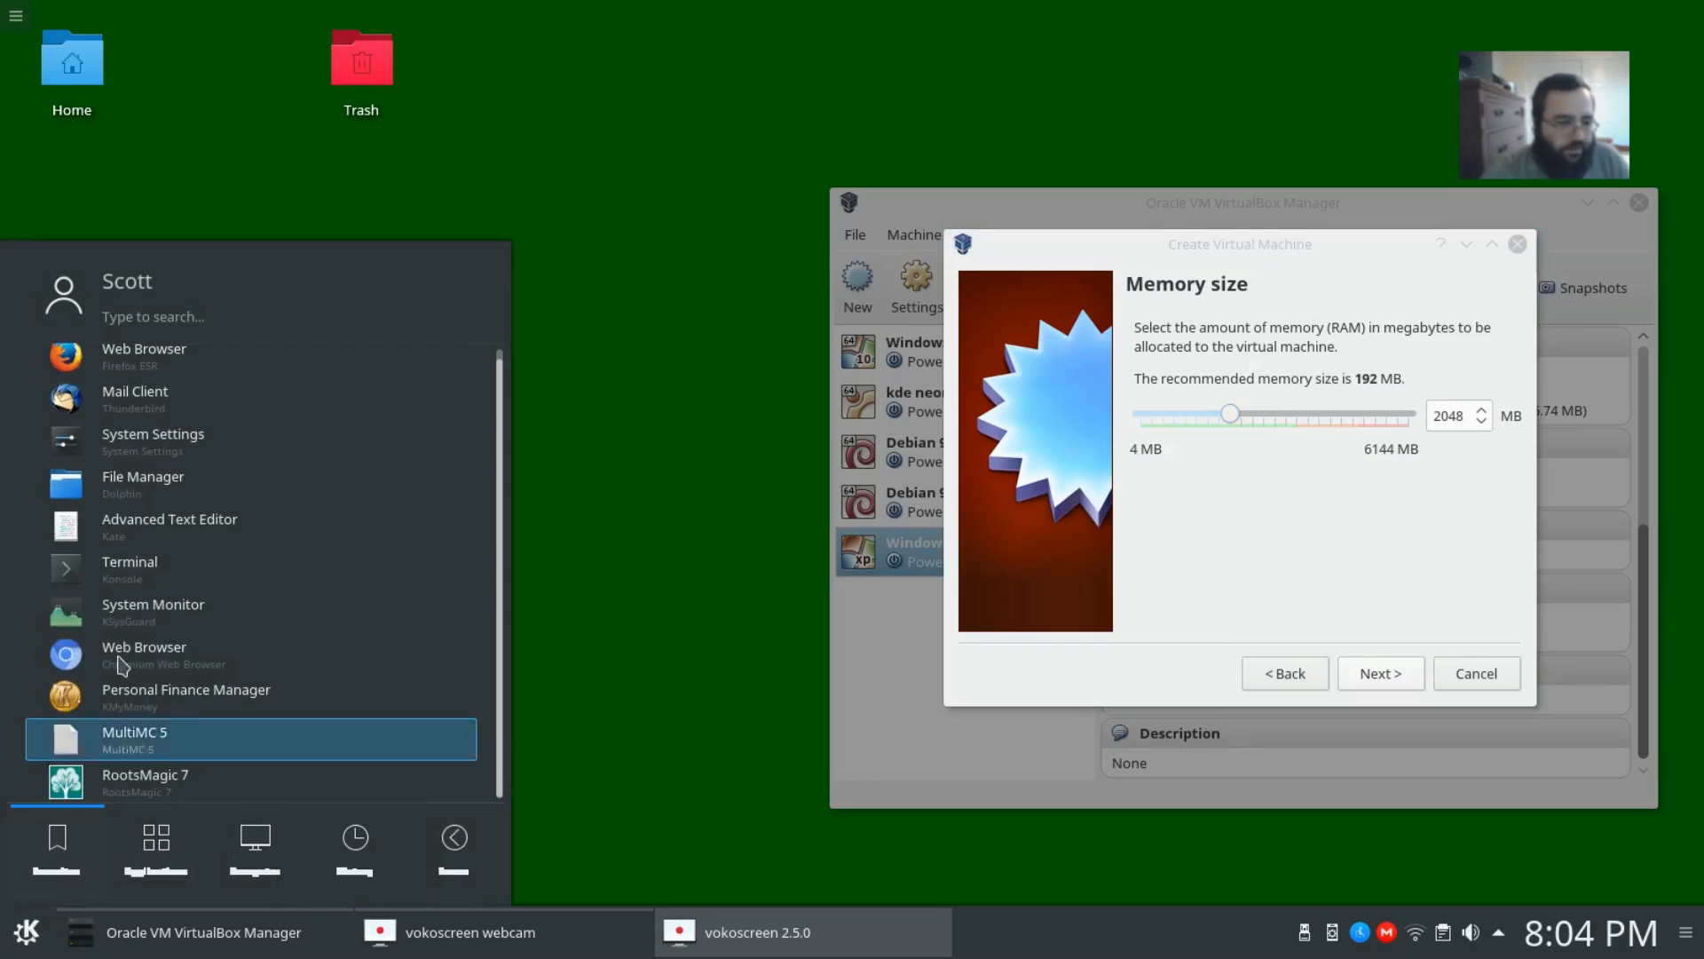
{"action": "left_click", "coordinate": [122, 586]}
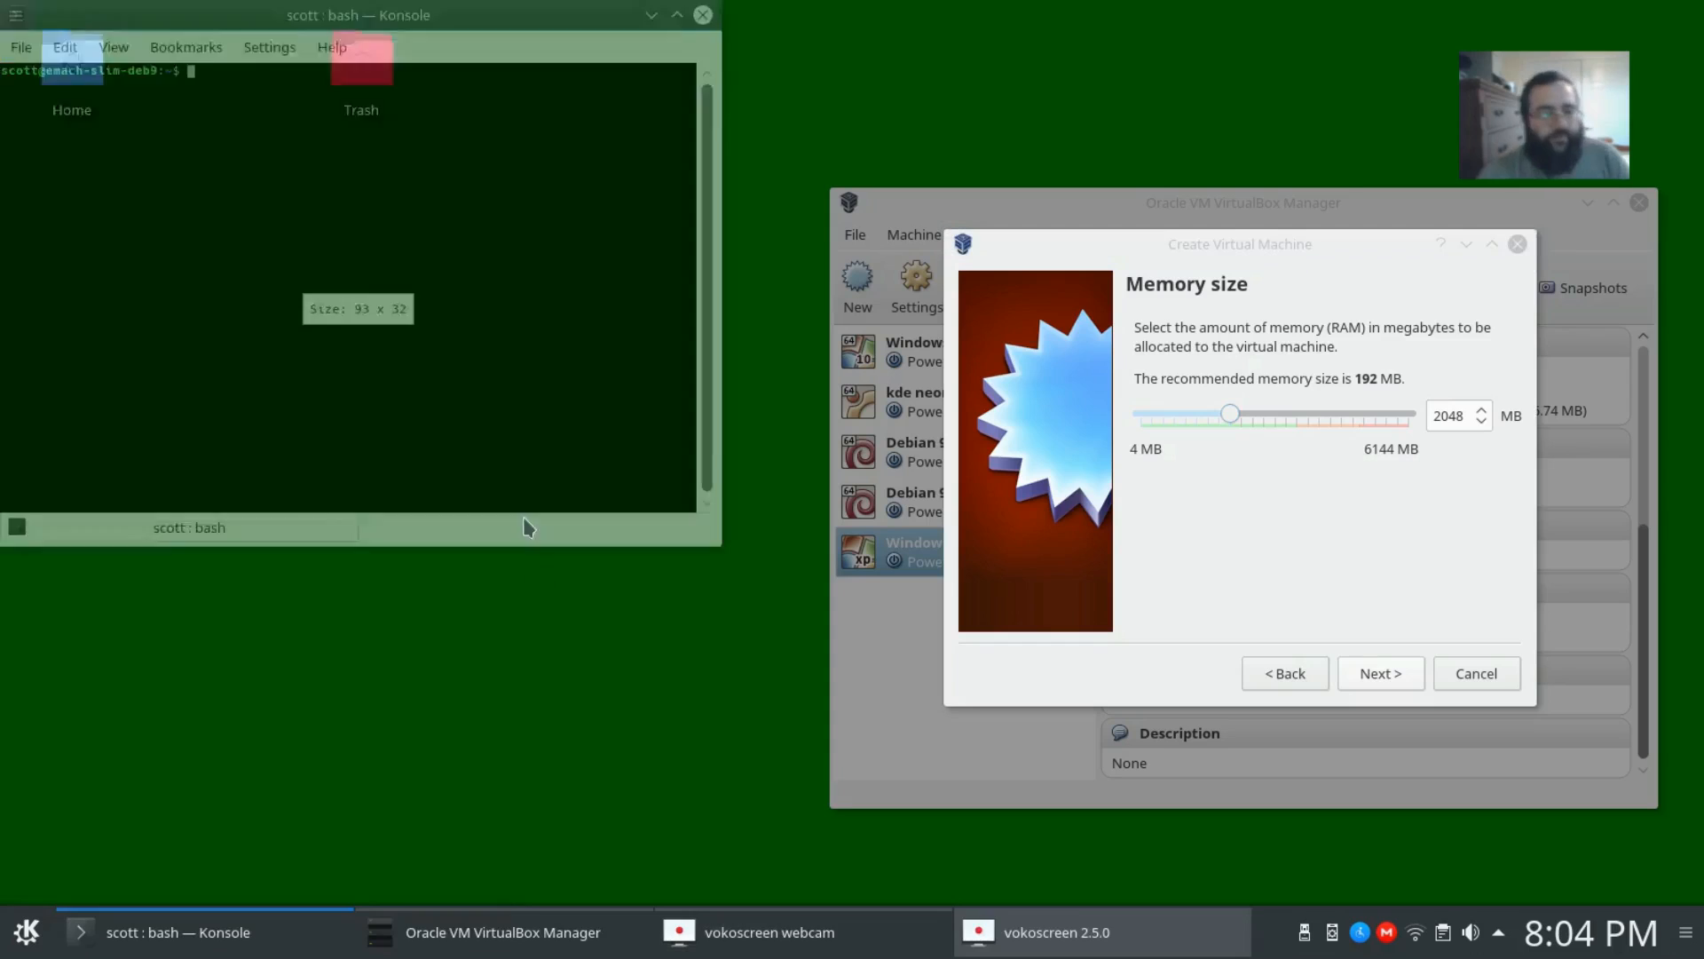
{"action": "type", "text": "free "}
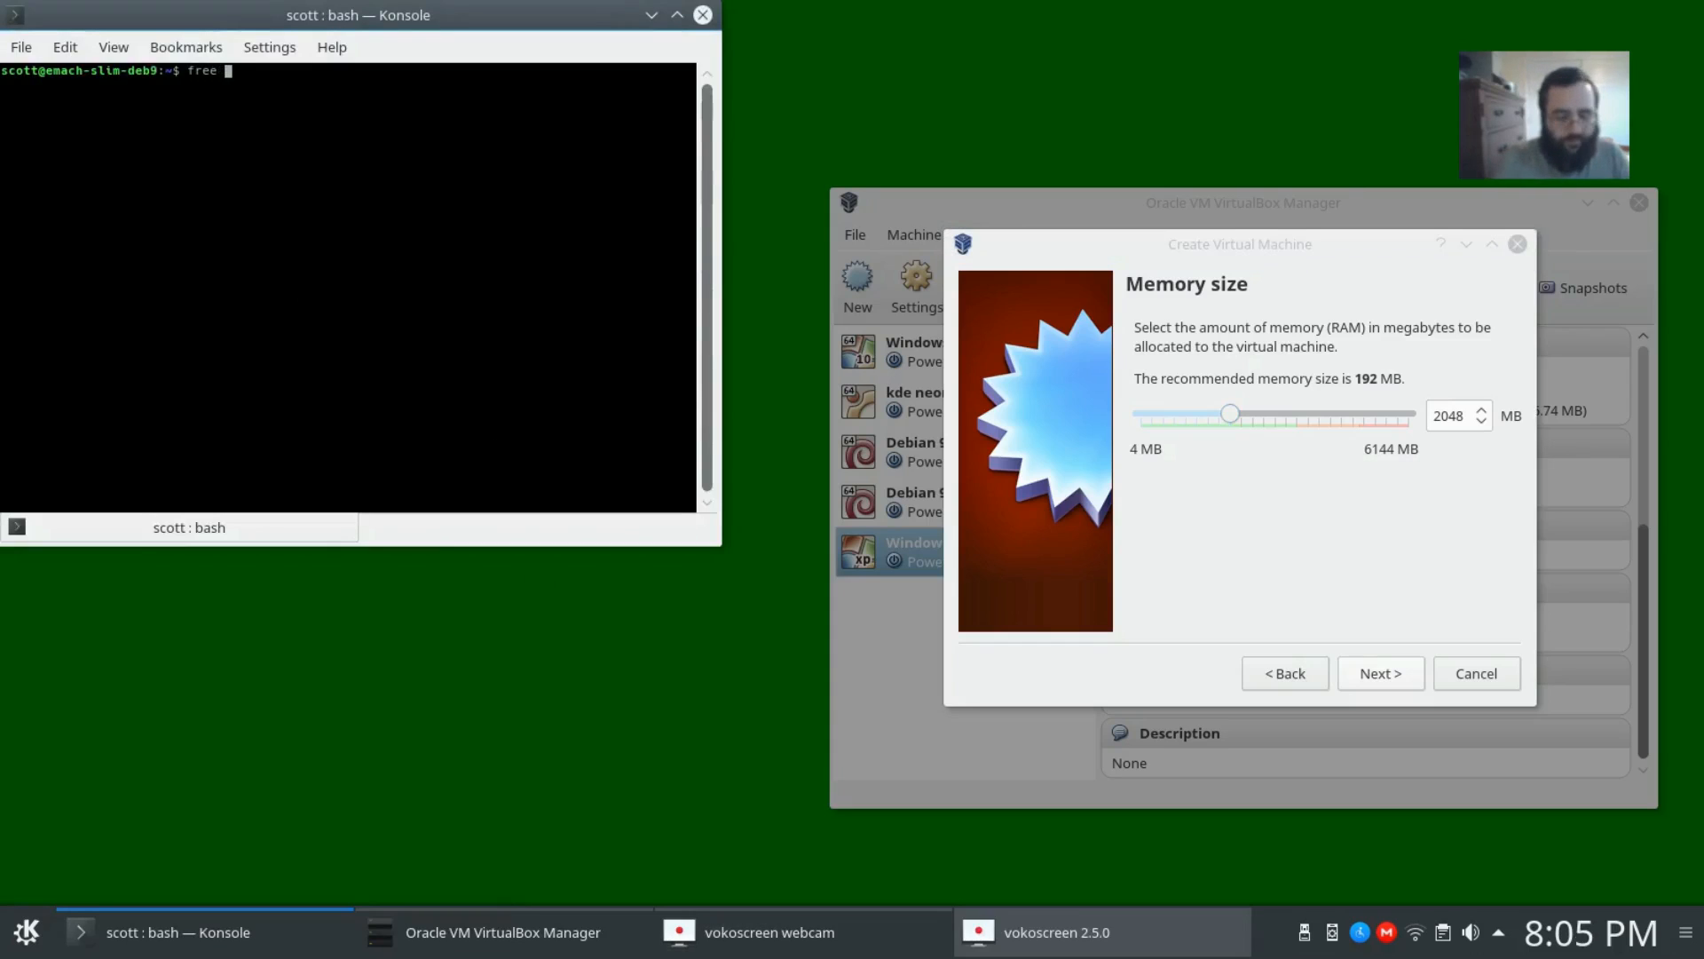
{"action": "type", "text": "-m"}
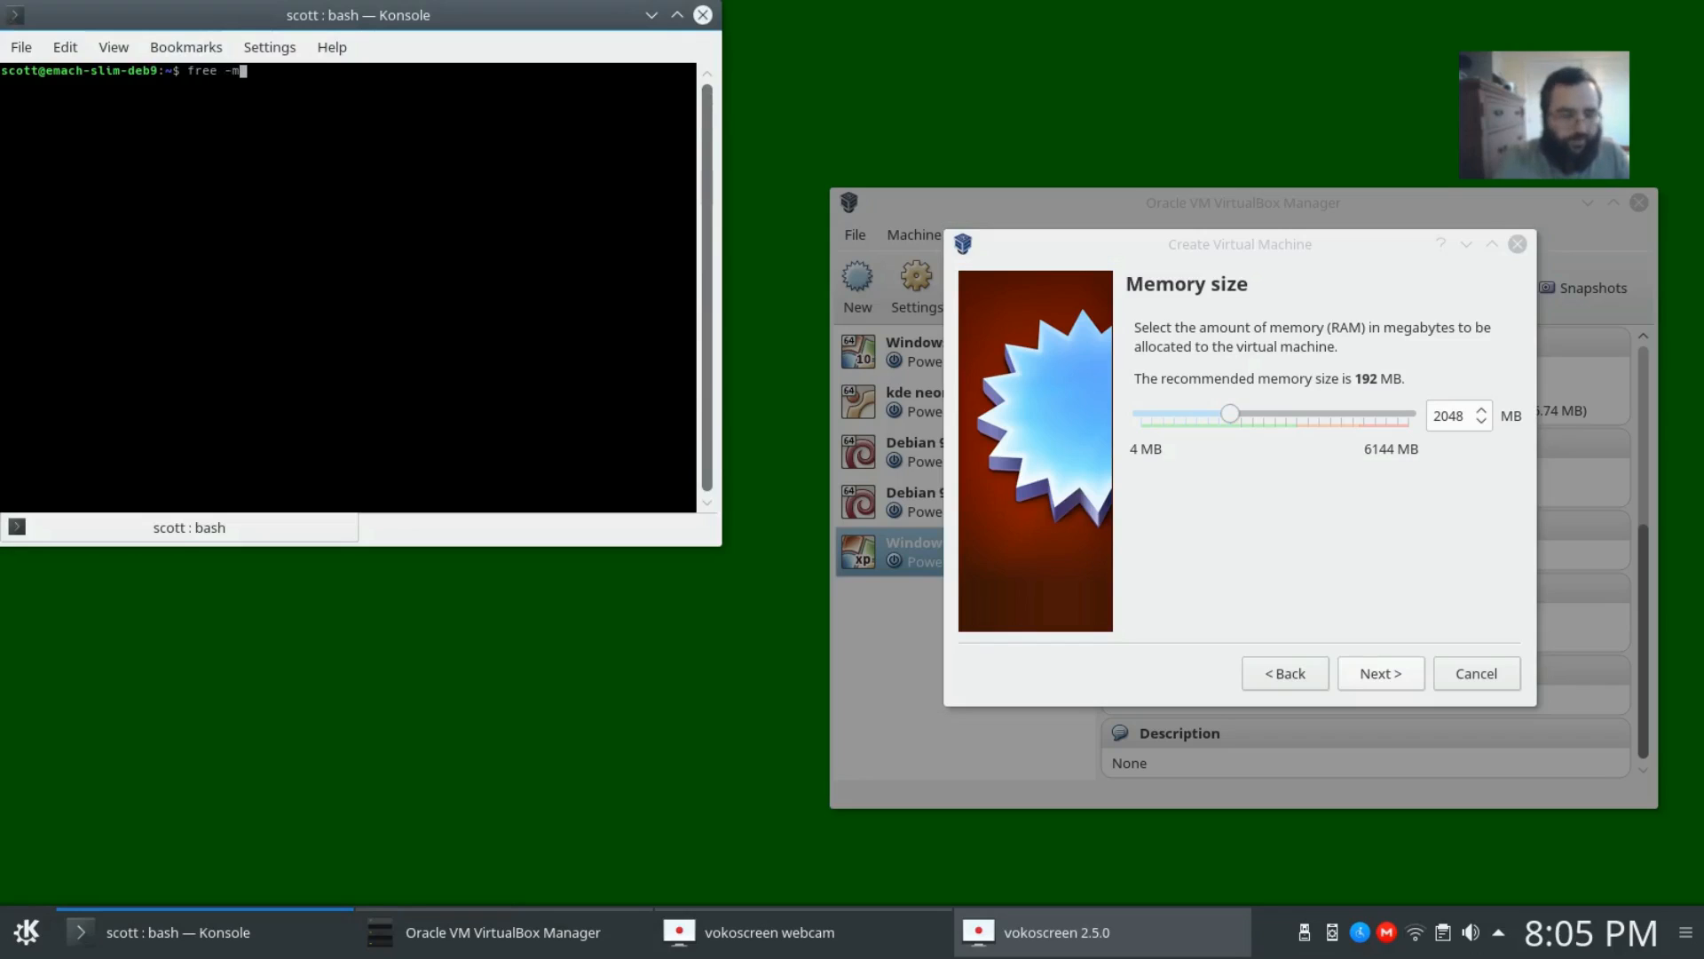
{"action": "key", "text": "Return"}
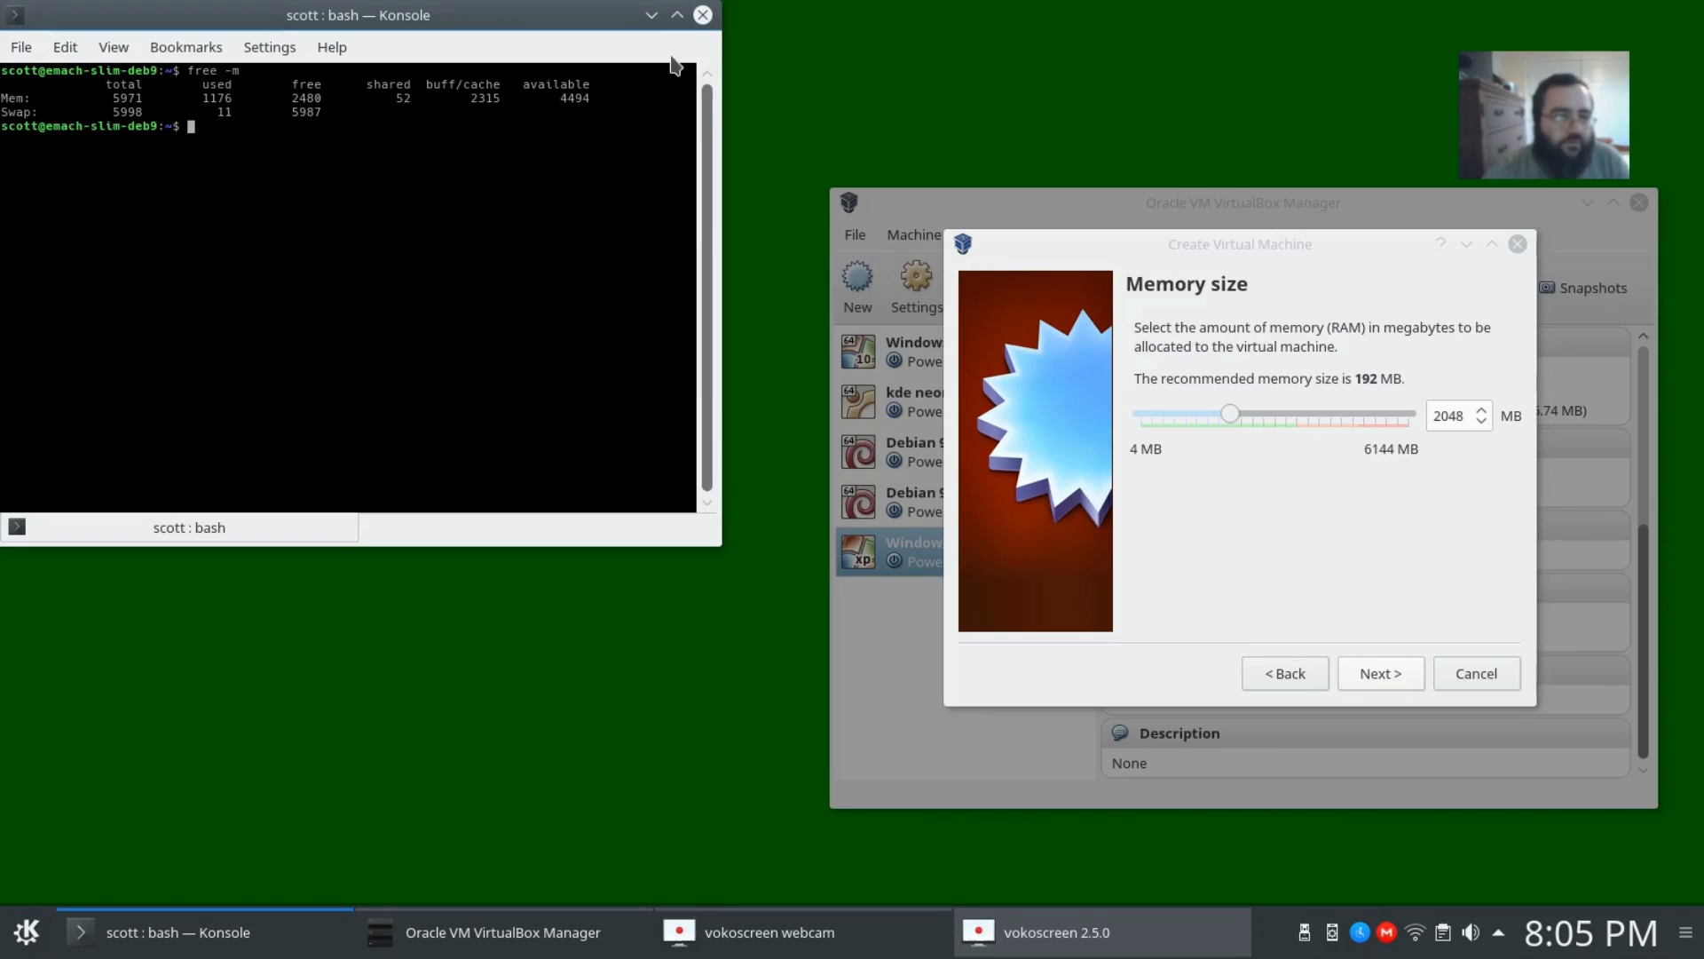
{"action": "left_click", "coordinate": [702, 16]}
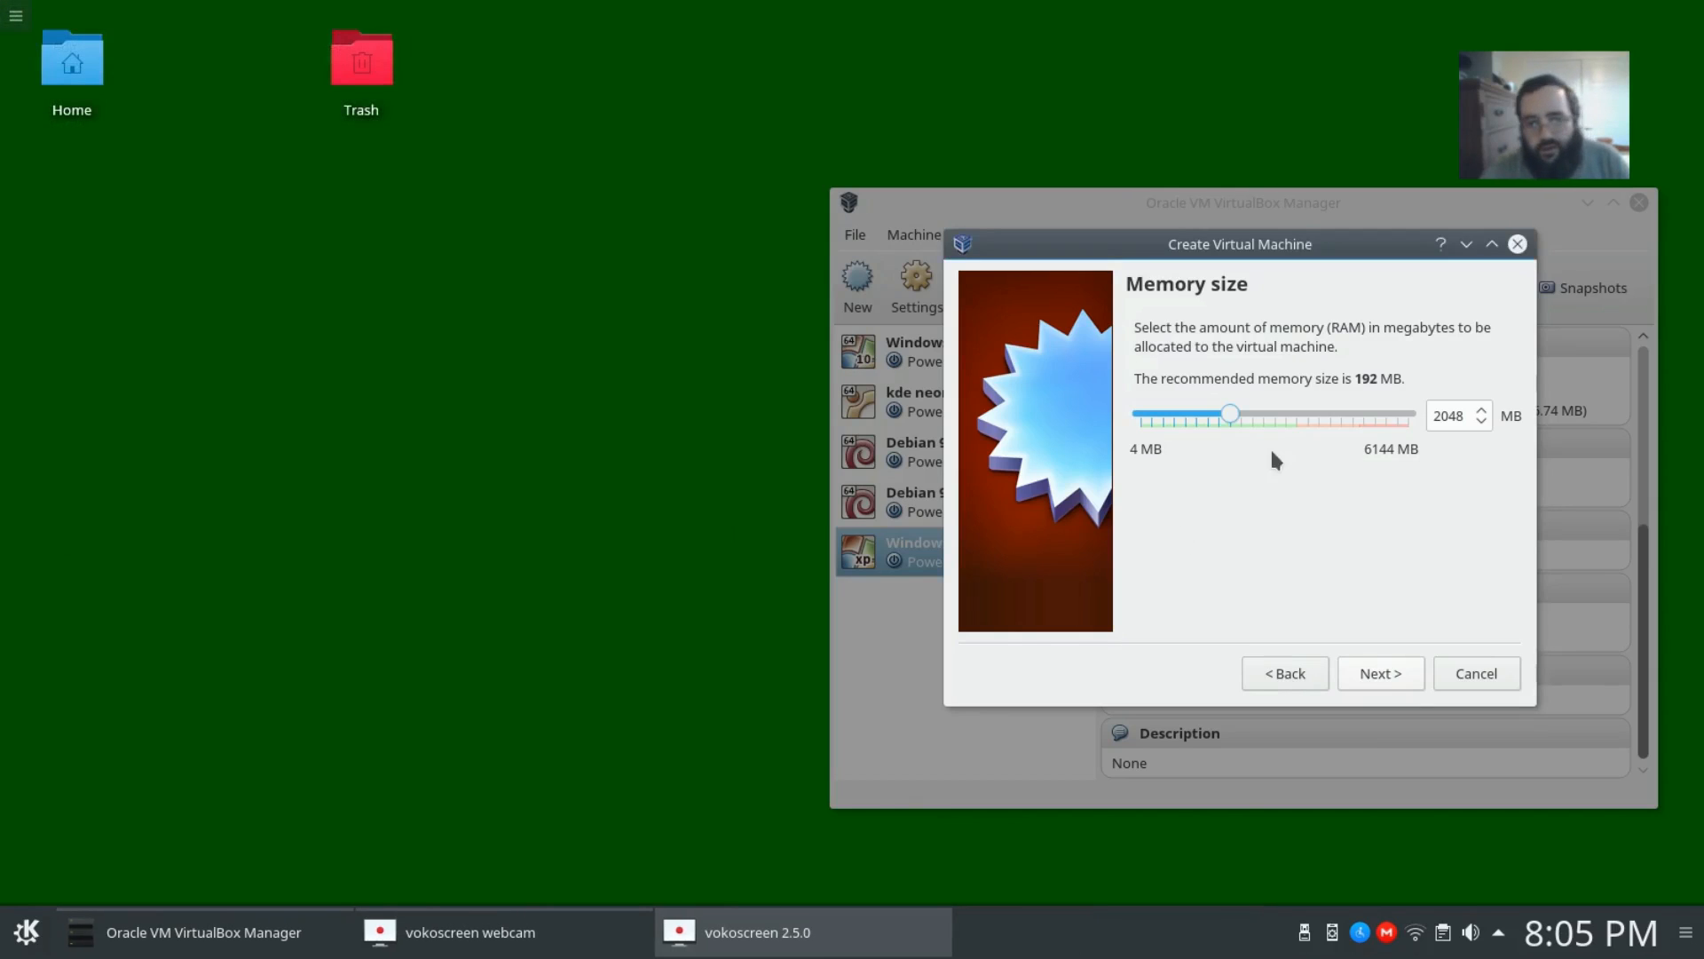
Accept 2048 MB as the memory size and proceed to the hard disk choice for the new machine
{"action": "left_click", "coordinate": [1276, 414]}
{"action": "left_click", "coordinate": [1276, 414]}
{"action": "left_click", "coordinate": [1278, 414]}
{"action": "left_click", "coordinate": [1232, 419]}
{"action": "left_click", "coordinate": [1226, 420]}
{"action": "left_click", "coordinate": [1223, 423]}
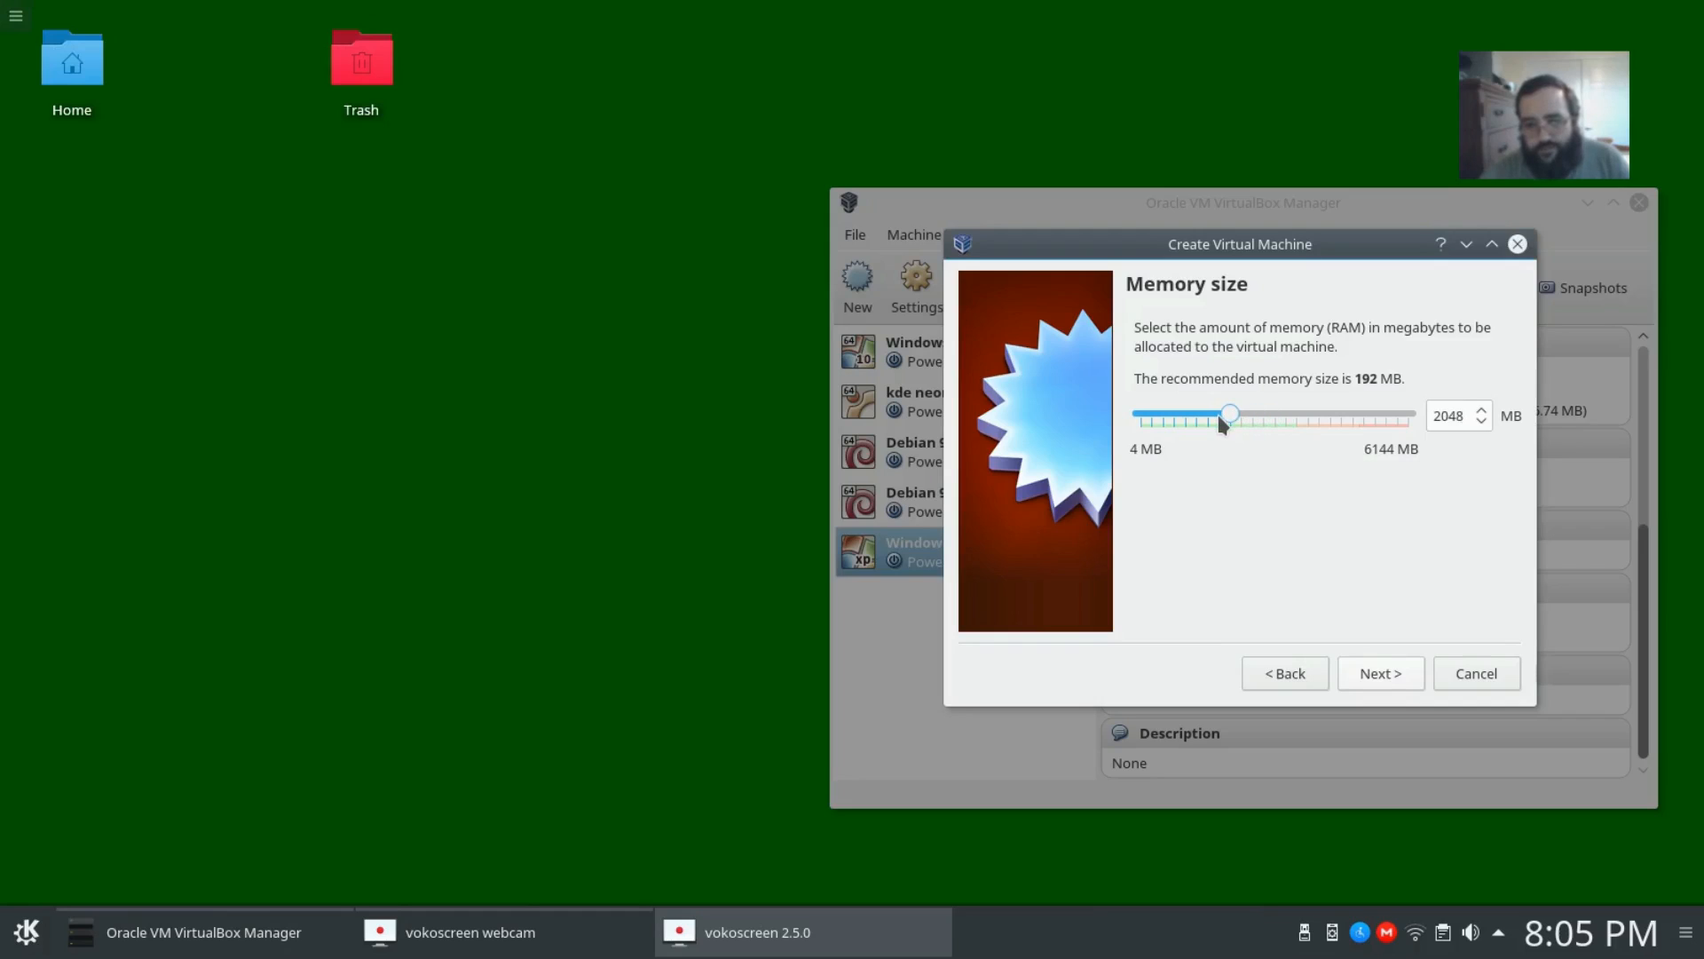
{"action": "left_click", "coordinate": [1387, 670]}
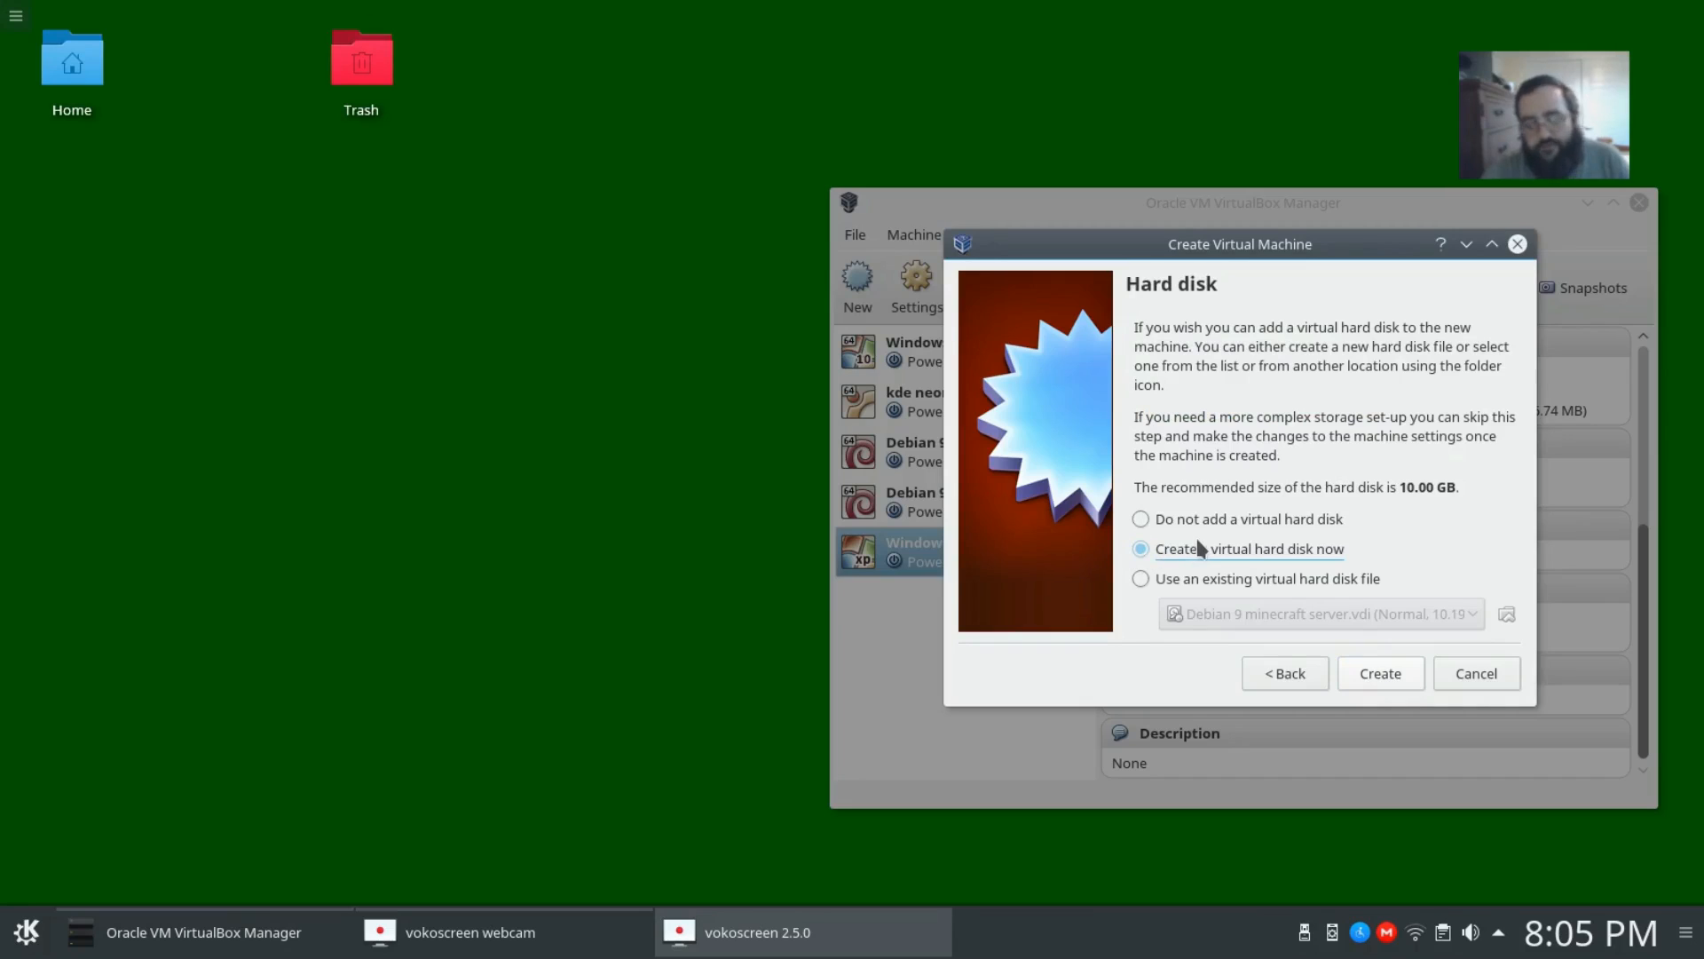
{"action": "left_click", "coordinate": [1301, 683]}
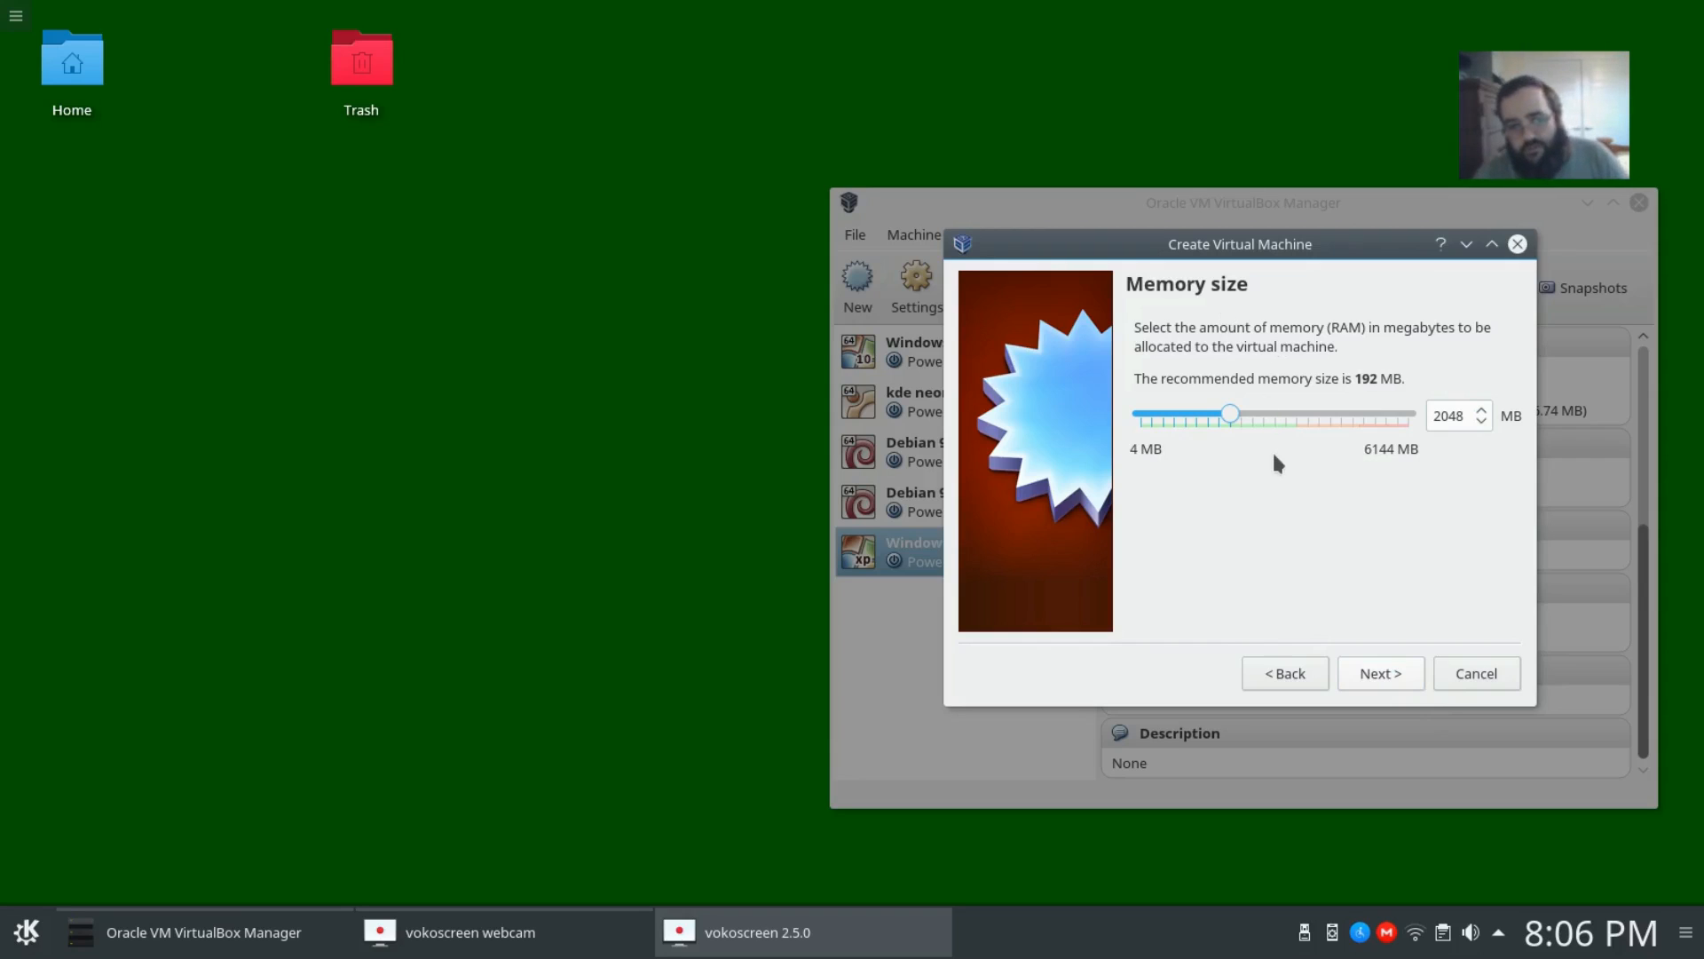
{"action": "left_click", "coordinate": [1381, 671]}
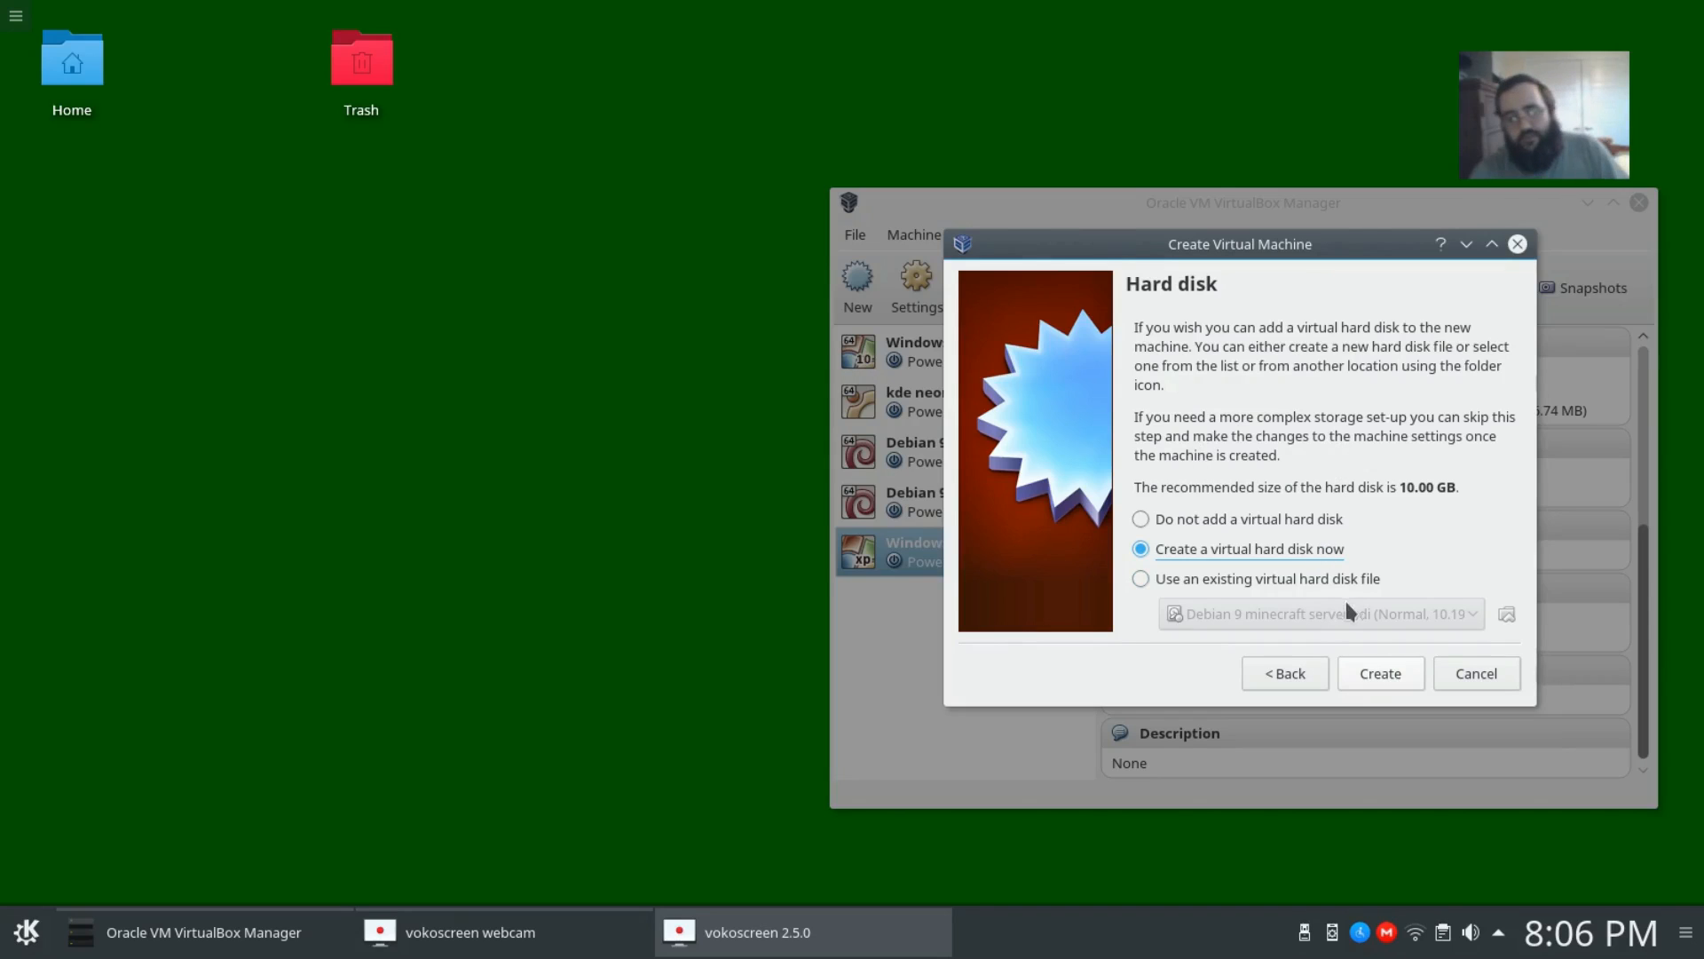
Create a new fixed-size VDI virtual hard disk of 20 GB for the WinXP SP3 machine
{"action": "left_click", "coordinate": [1383, 671]}
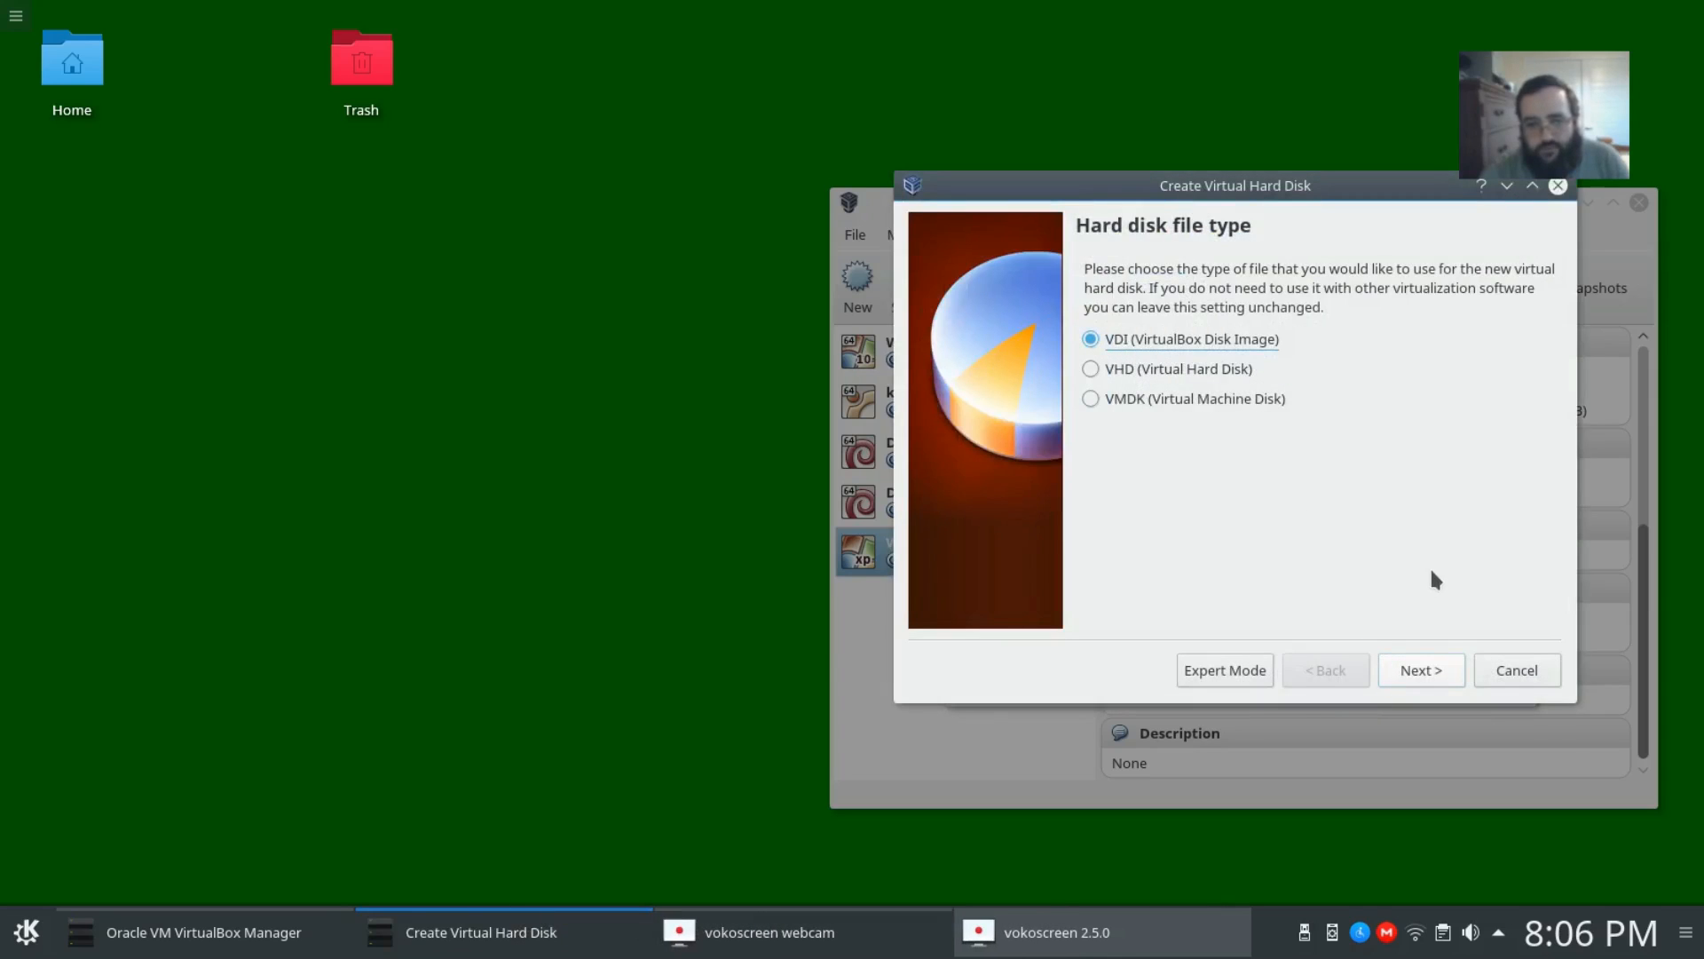
{"action": "left_click", "coordinate": [1426, 676]}
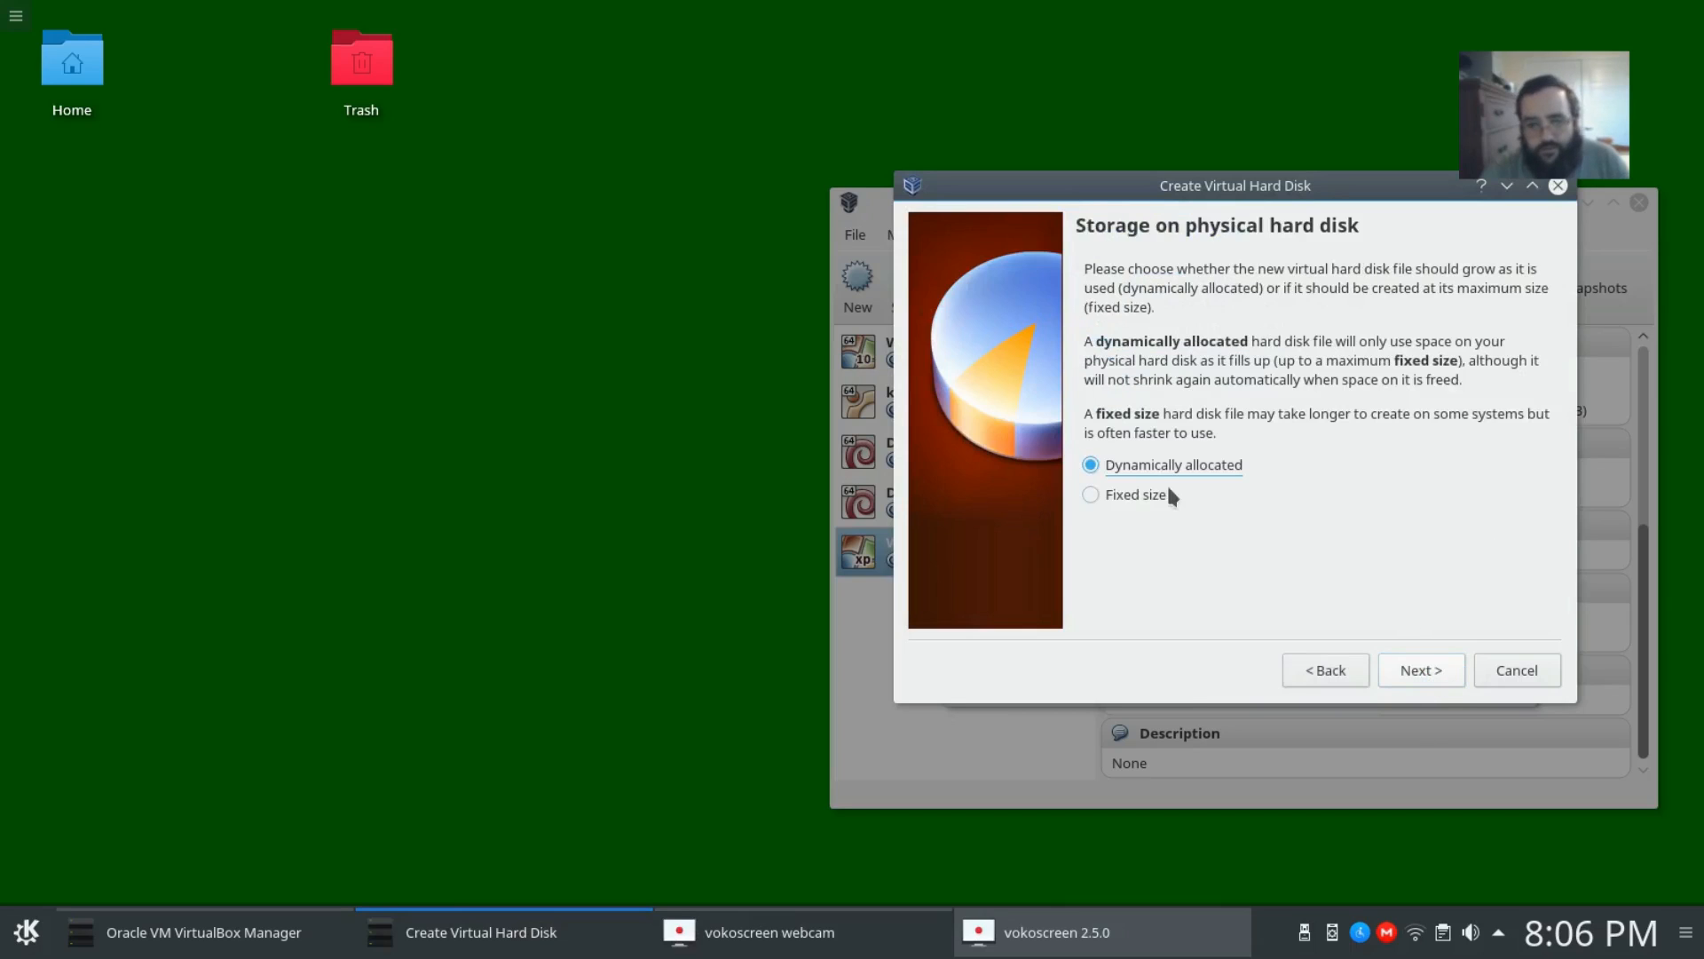
{"action": "left_click", "coordinate": [1093, 495]}
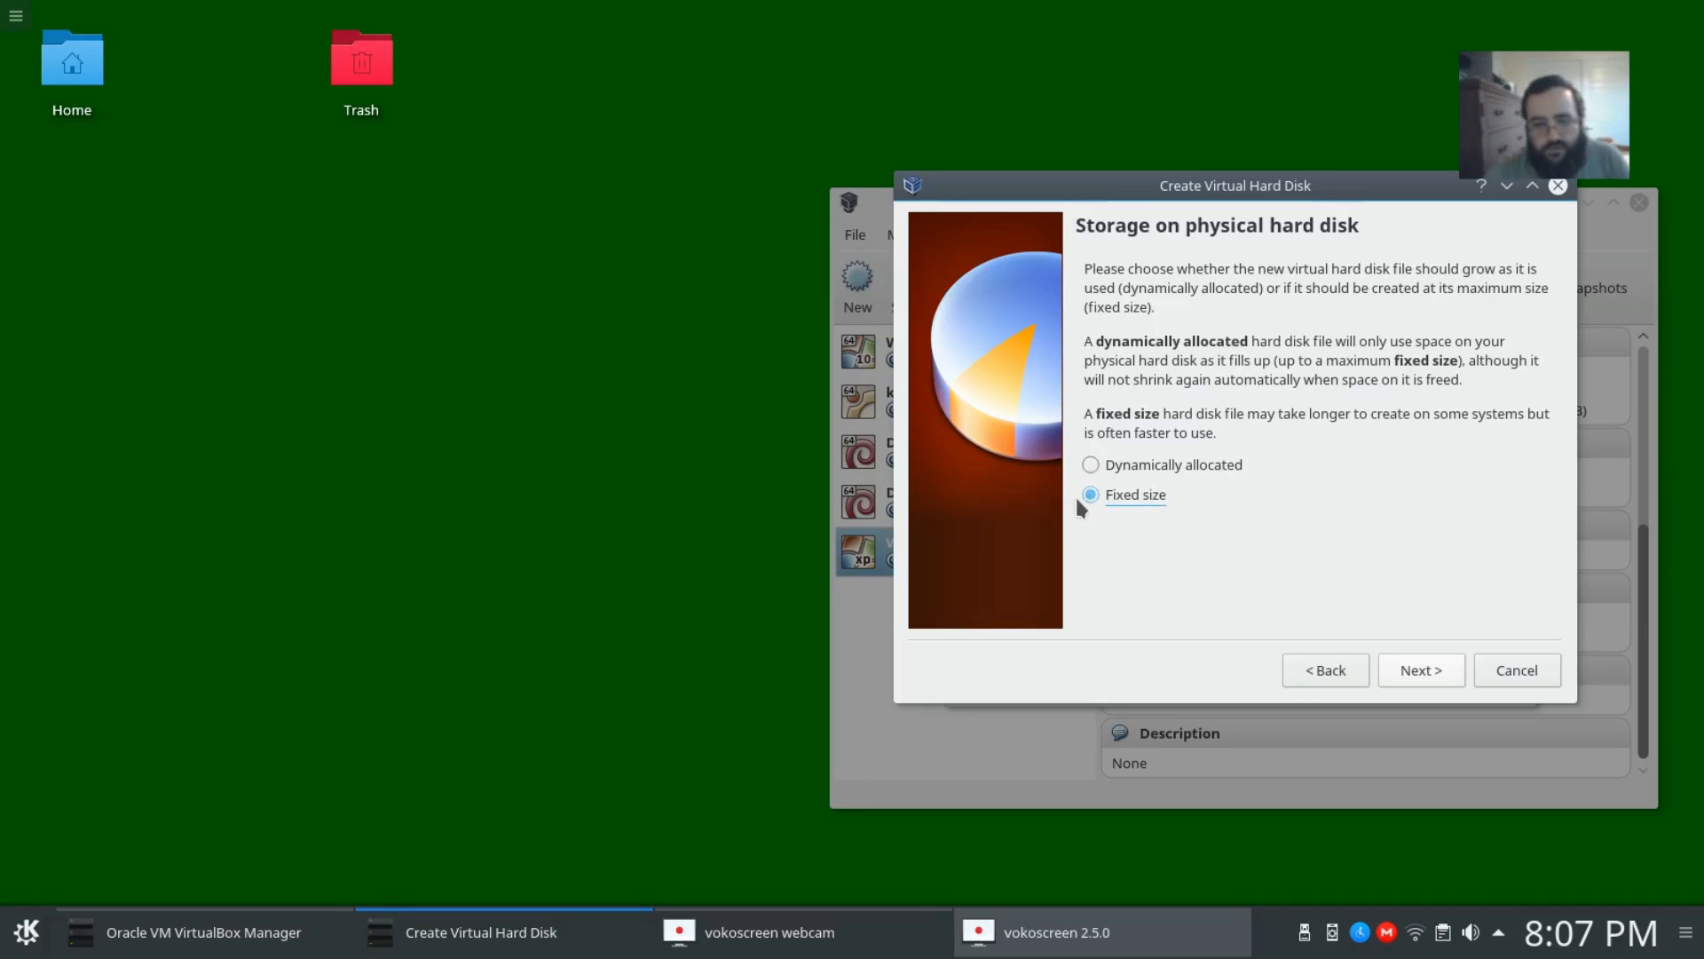
{"action": "left_click", "coordinate": [1427, 679]}
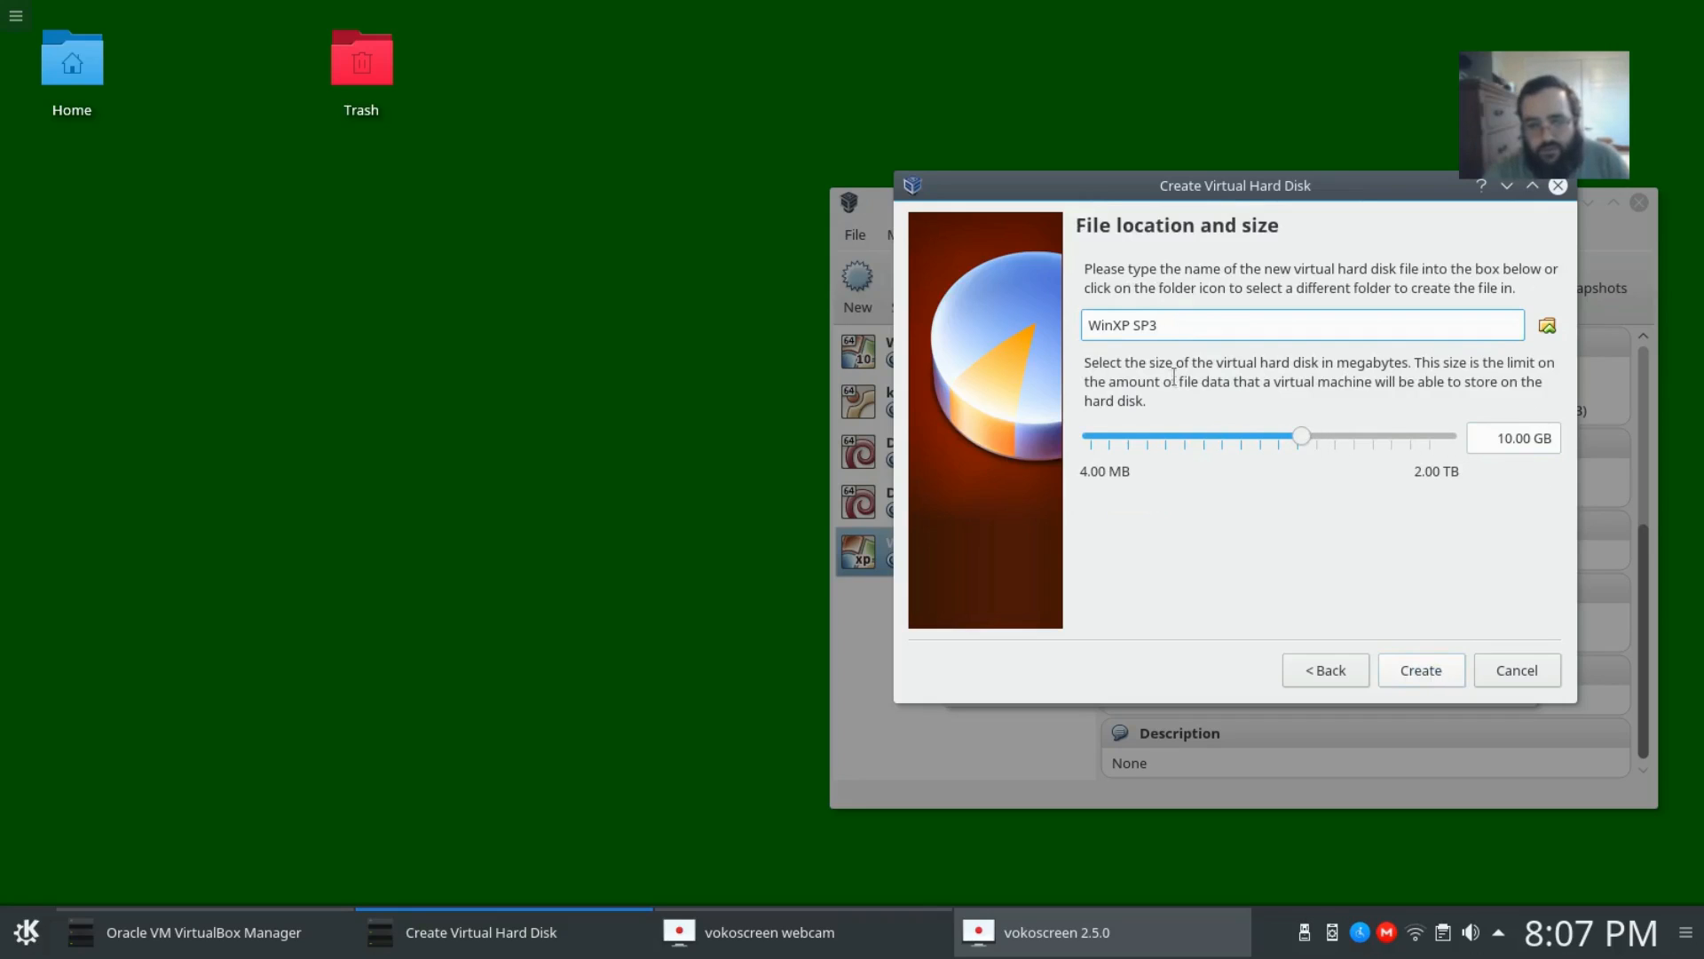
{"action": "left_click", "coordinate": [1333, 441]}
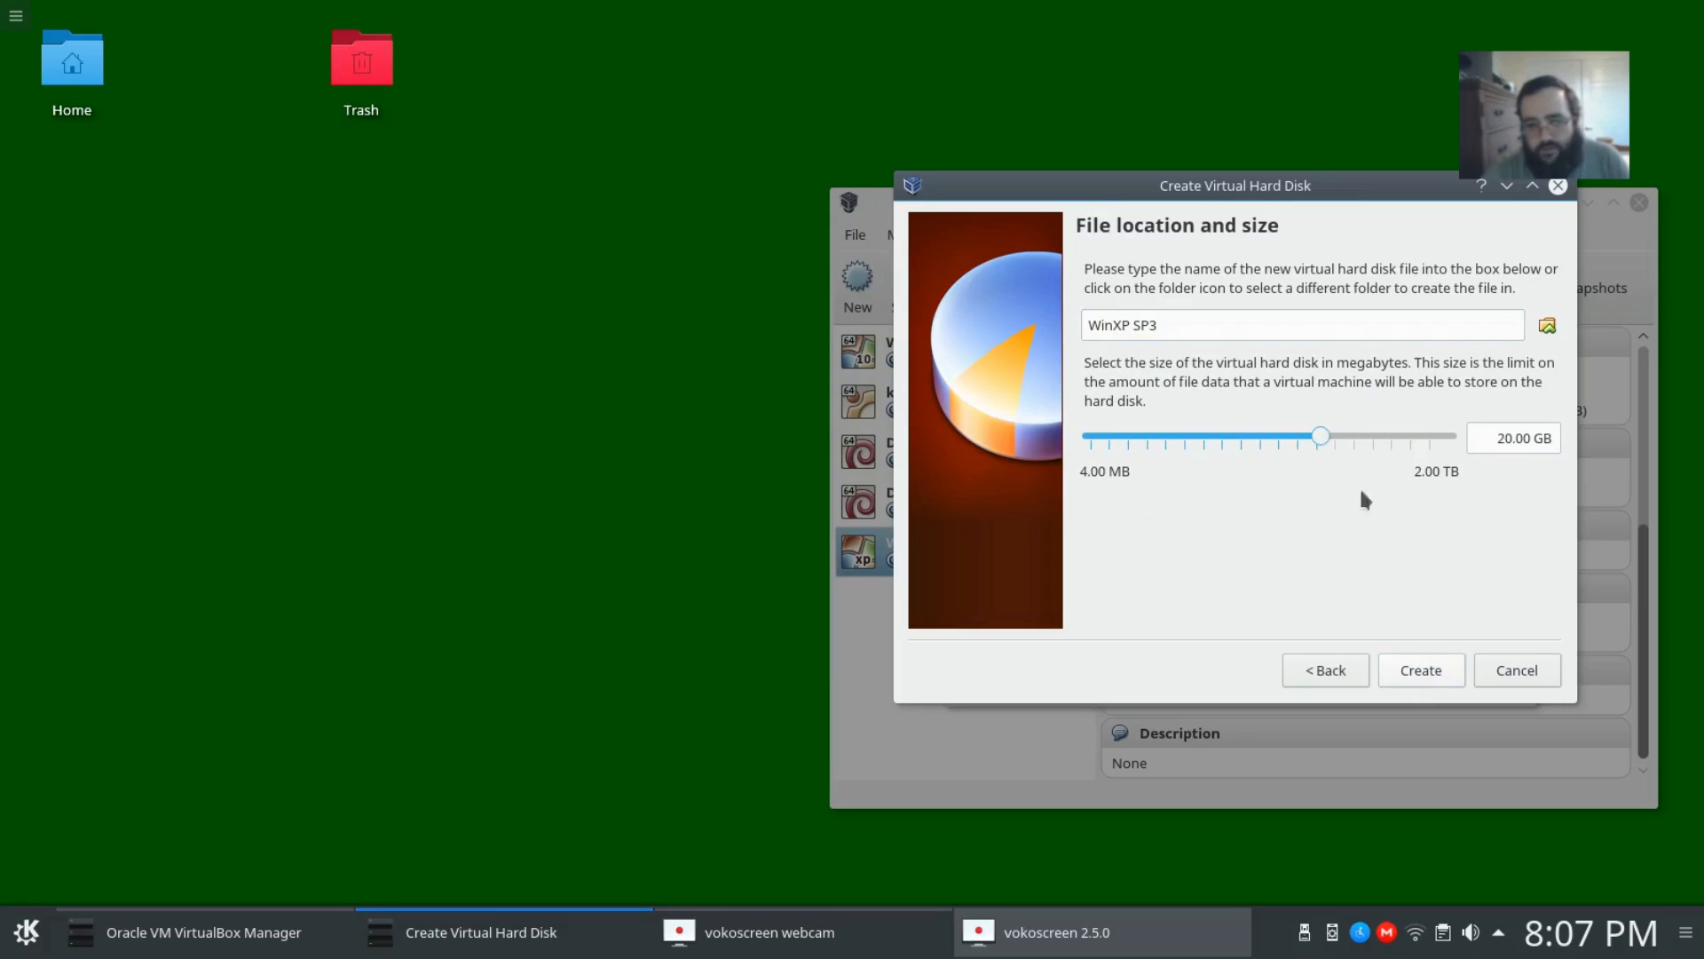
{"action": "left_click", "coordinate": [1421, 671]}
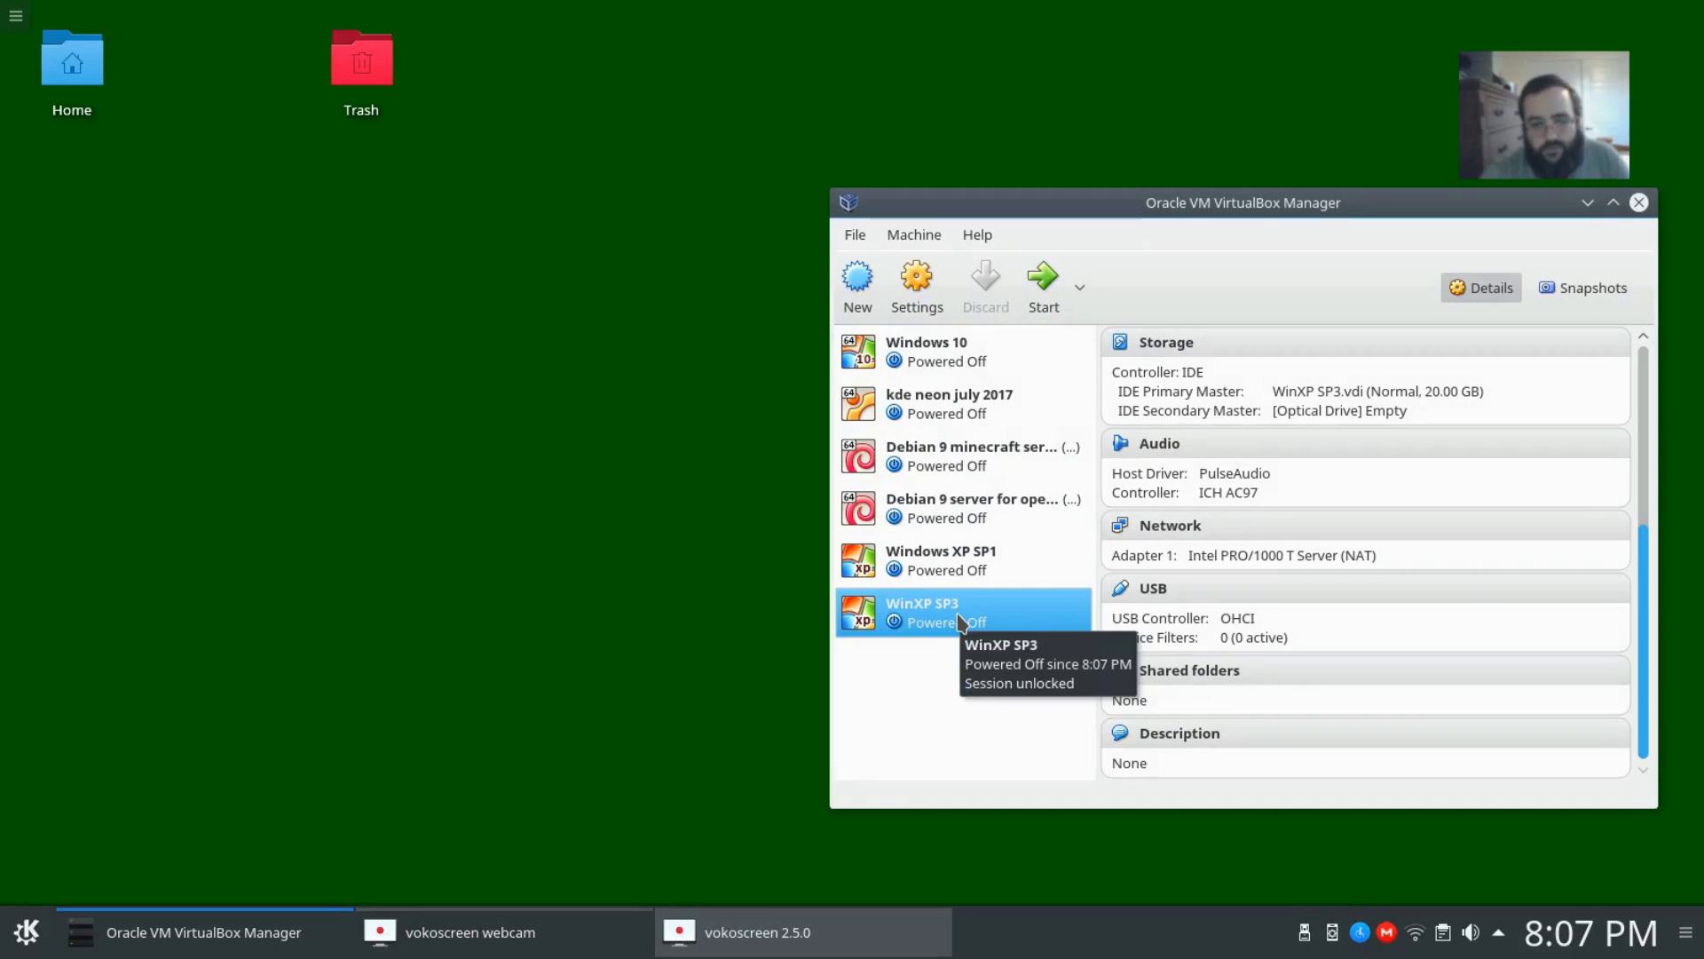
Add the Transfer folder from the home directory to the WinXP SP3 machine as an auto-mounted shared folder
{"action": "left_click", "coordinate": [916, 298]}
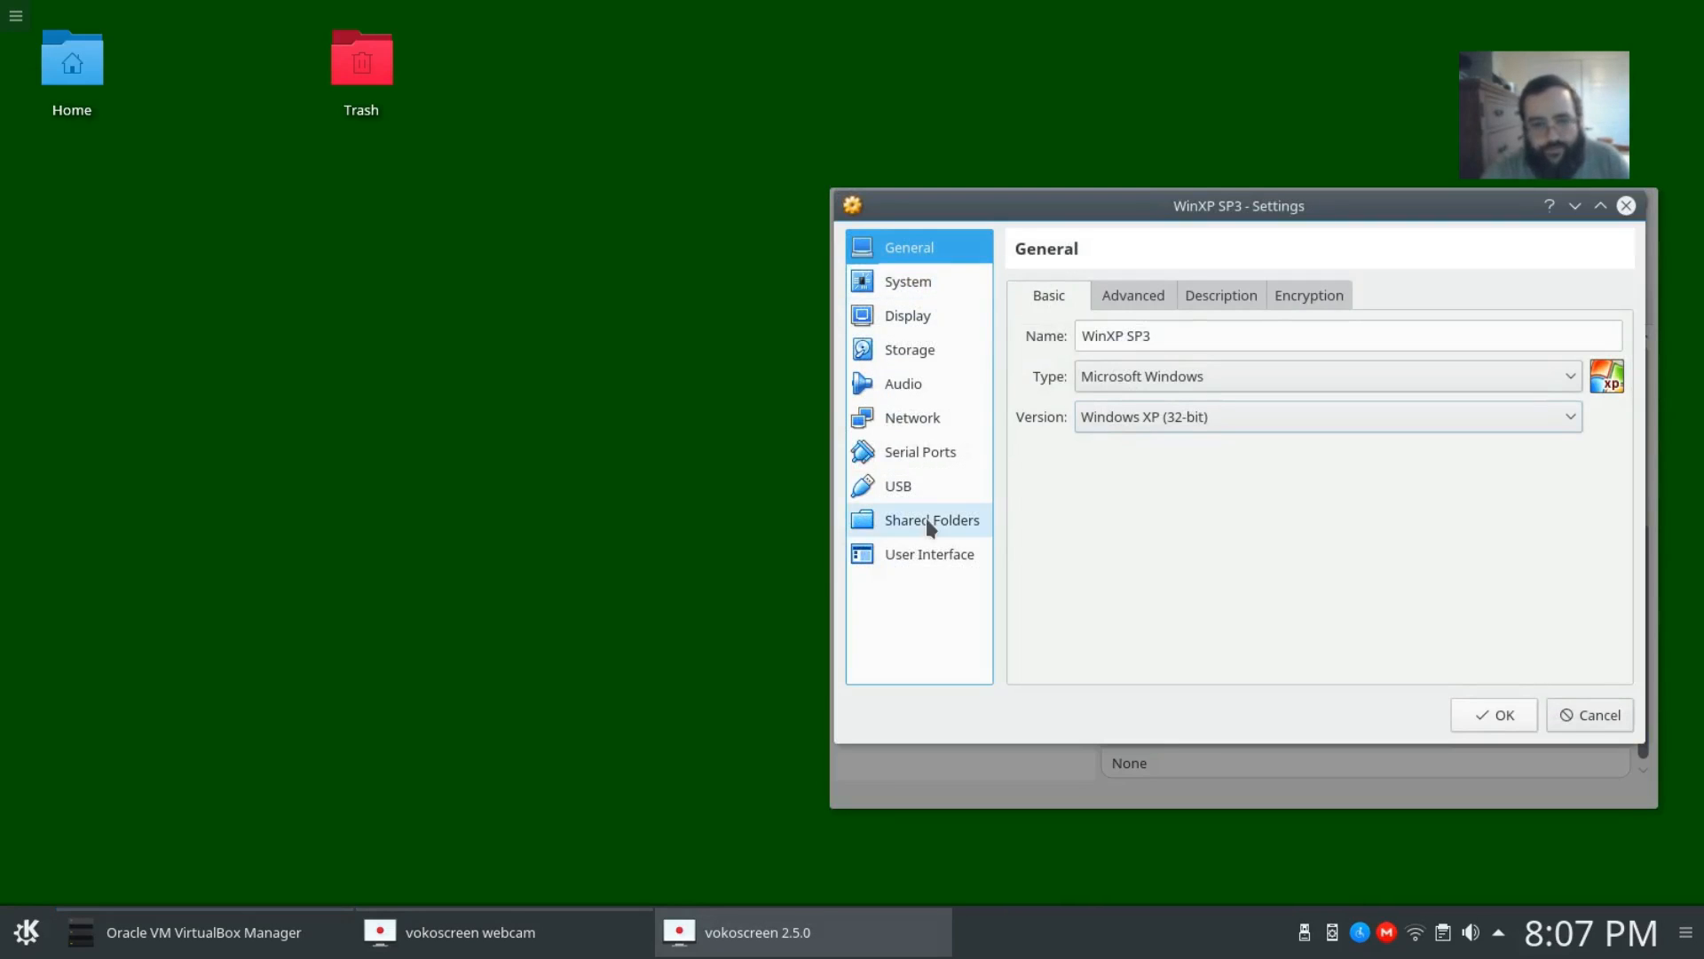
{"action": "left_click", "coordinate": [928, 522]}
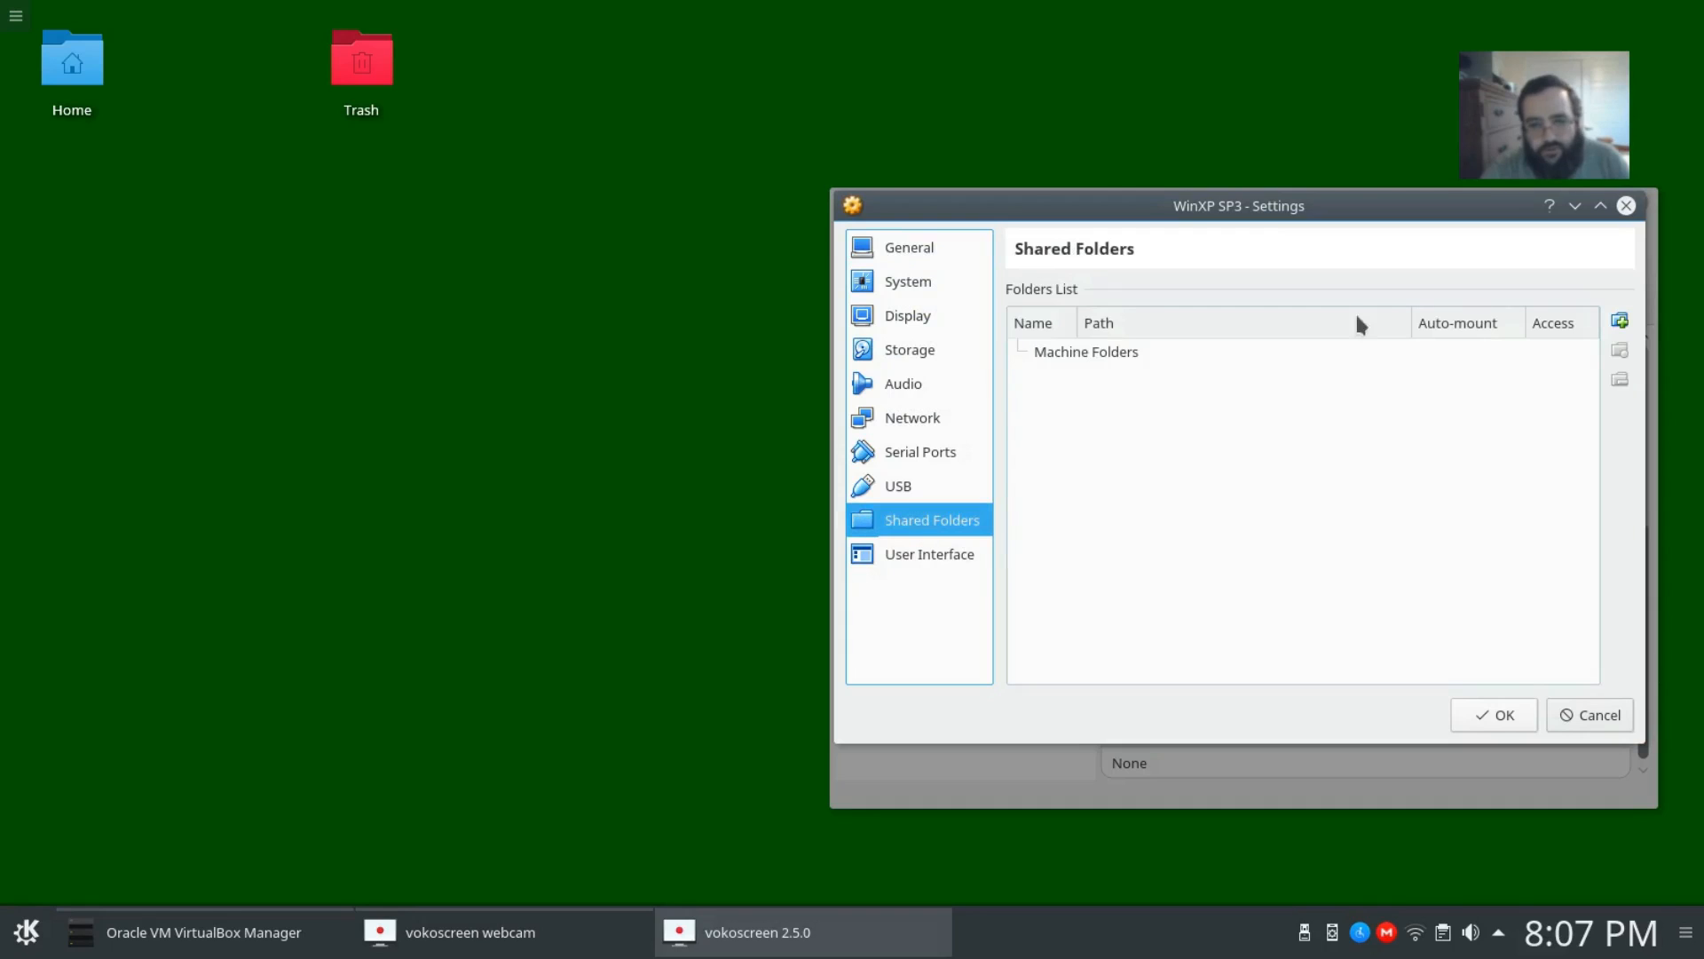
{"action": "left_click", "coordinate": [1621, 322]}
{"action": "left_click", "coordinate": [1376, 358]}
{"action": "left_click", "coordinate": [1242, 412]}
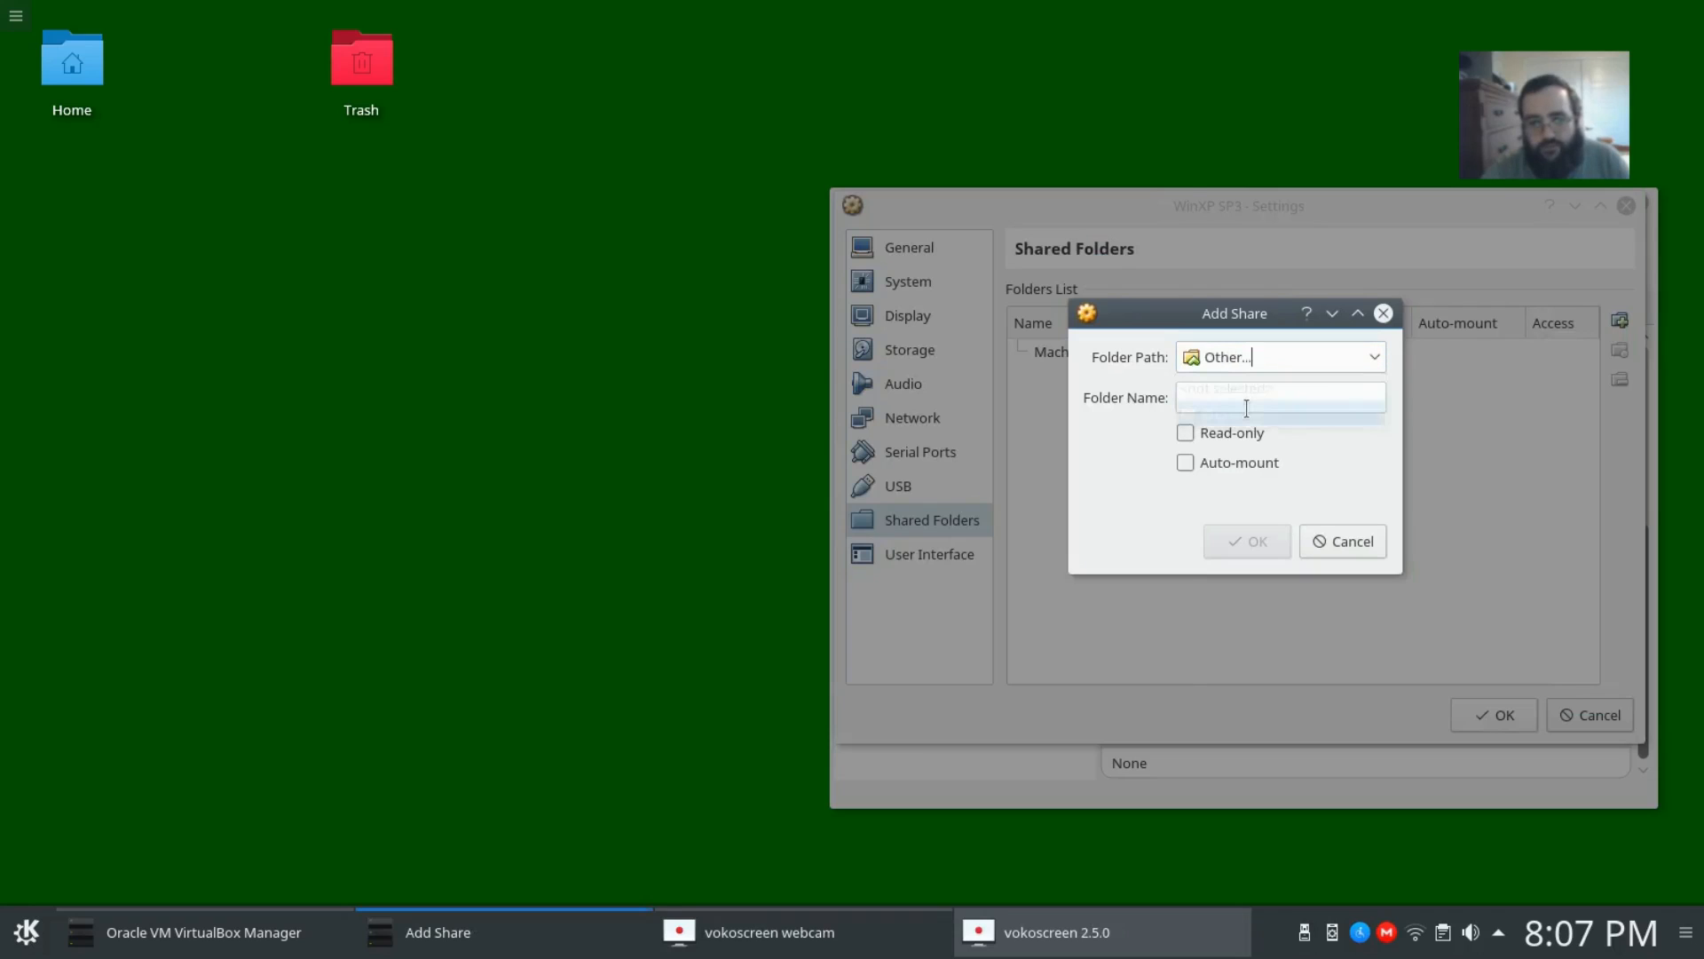
{"action": "double_click", "coordinate": [773, 365]}
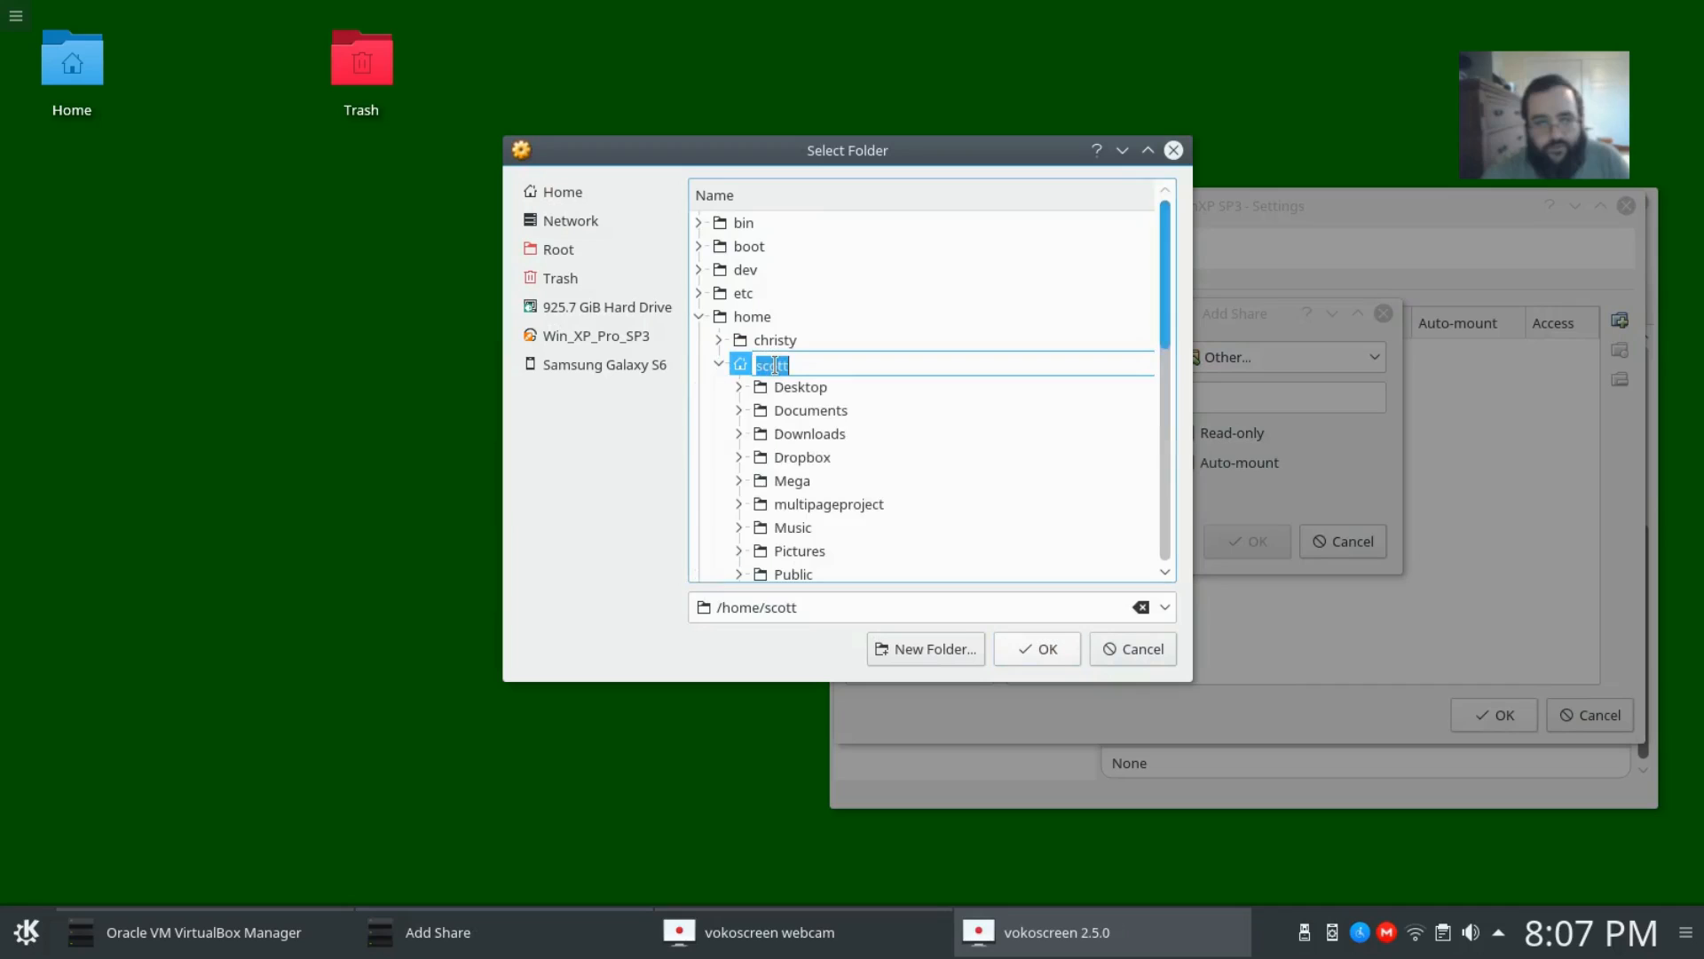
{"action": "scroll", "coordinate": [810, 531], "scroll_direction": "down", "scroll_amount": 2}
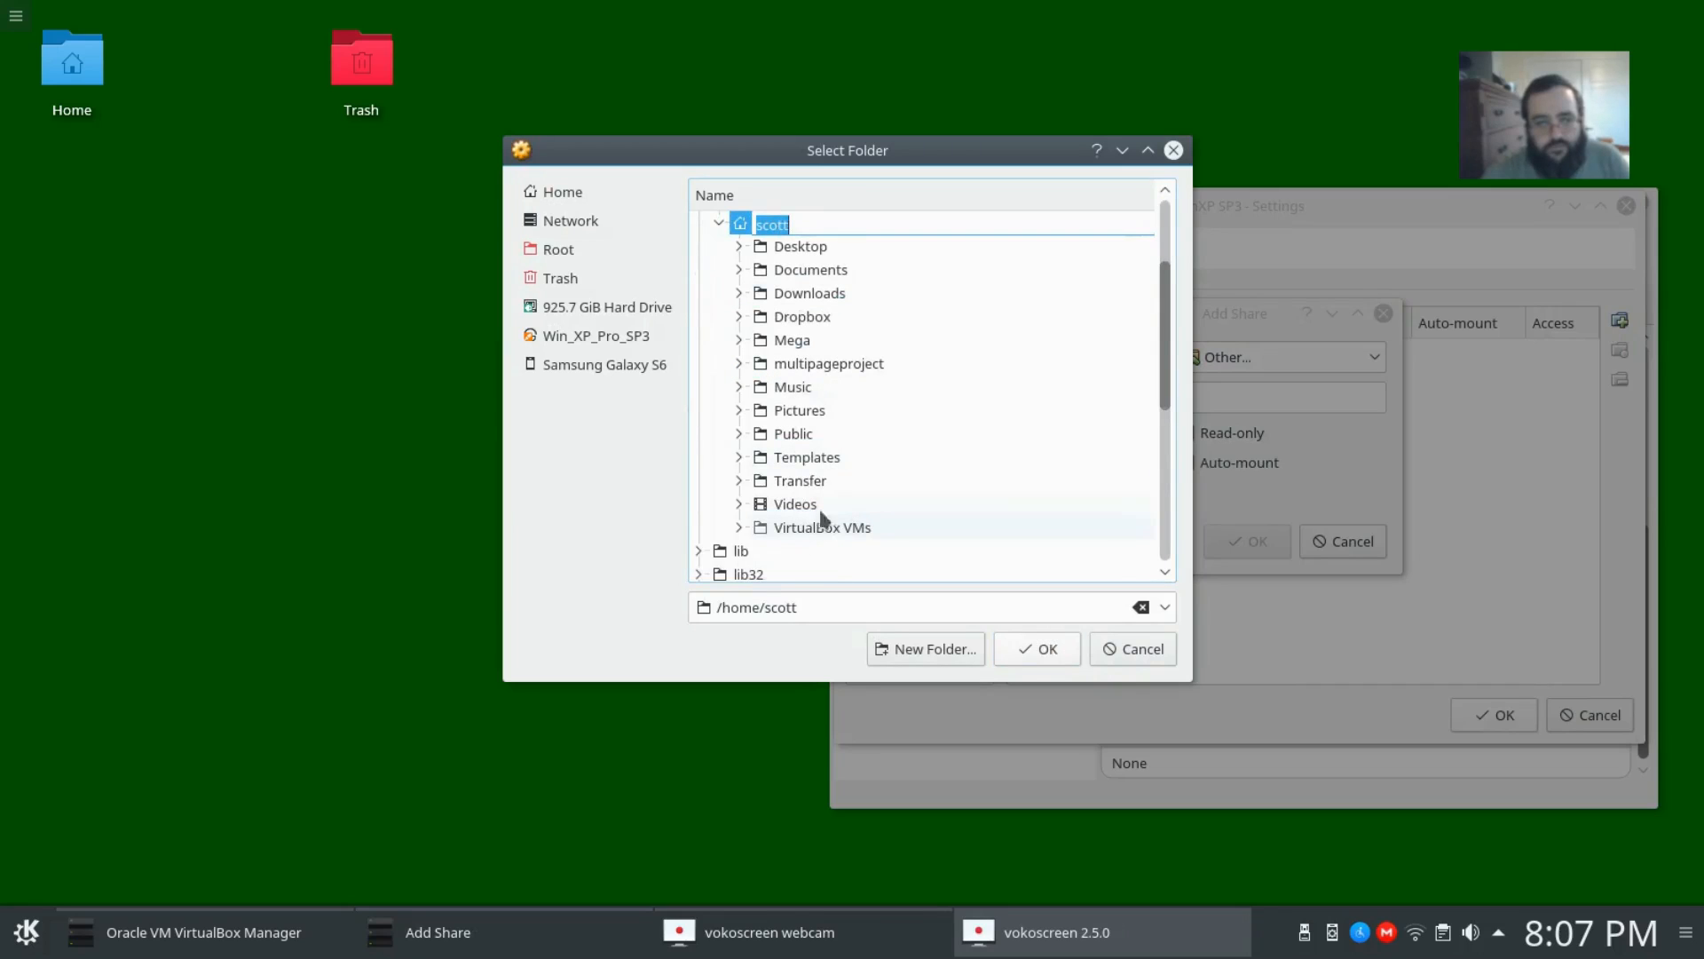
{"action": "left_click", "coordinate": [803, 486]}
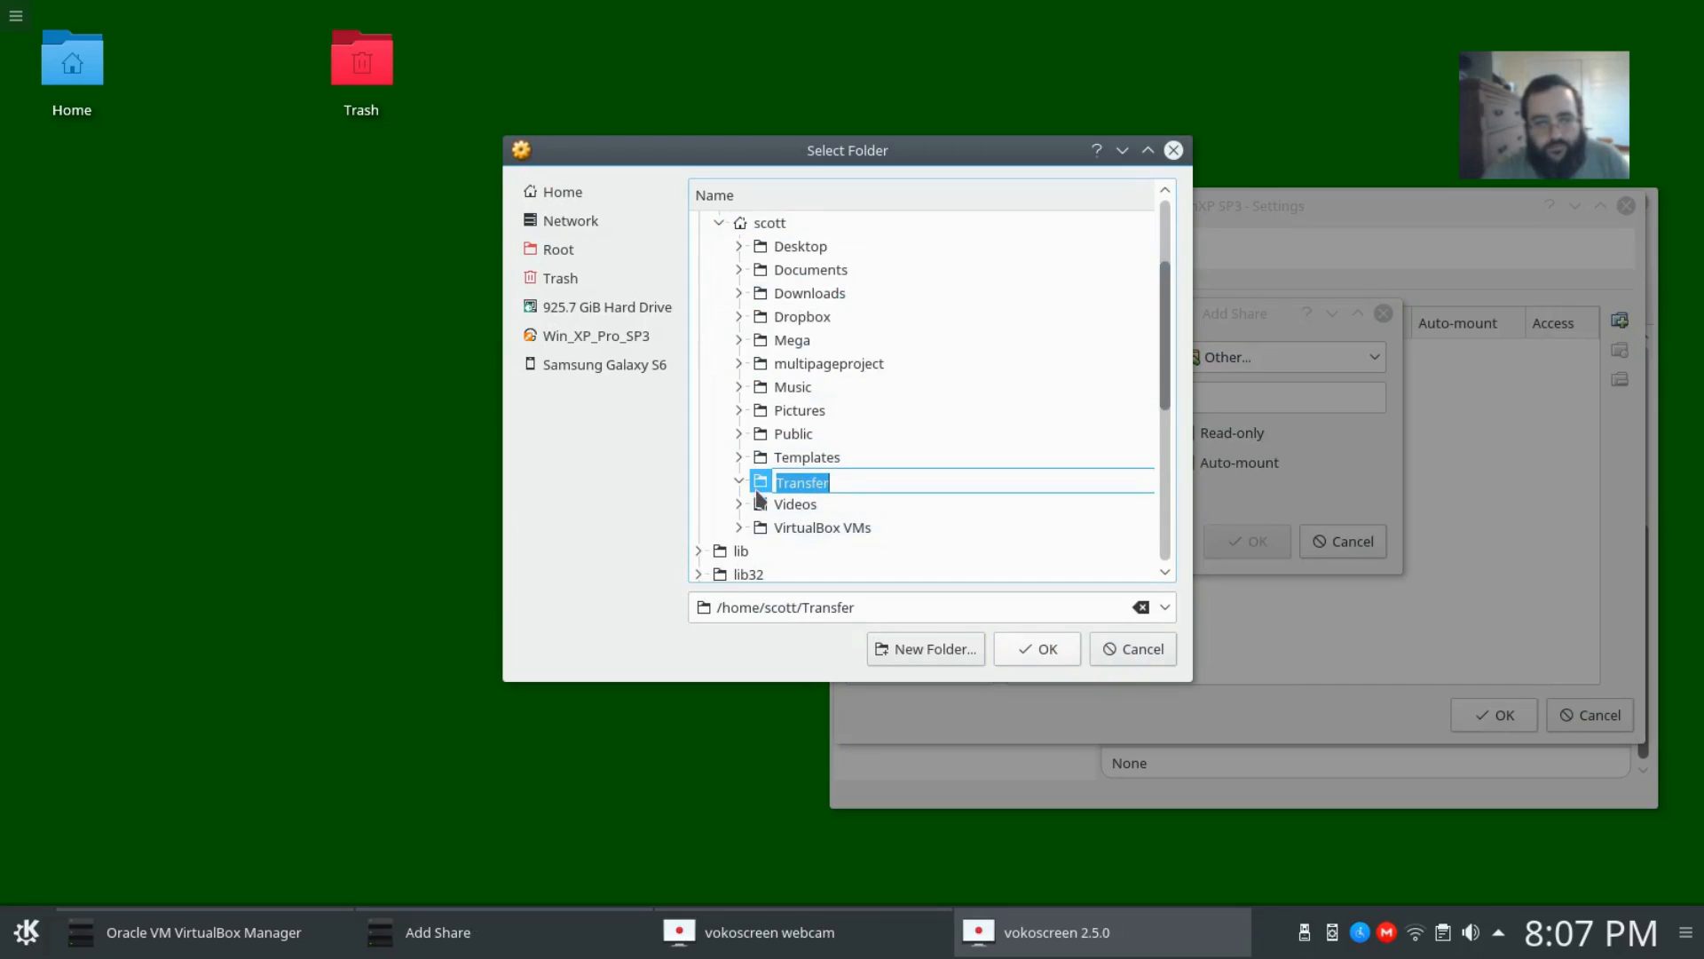
{"action": "left_click", "coordinate": [1047, 642]}
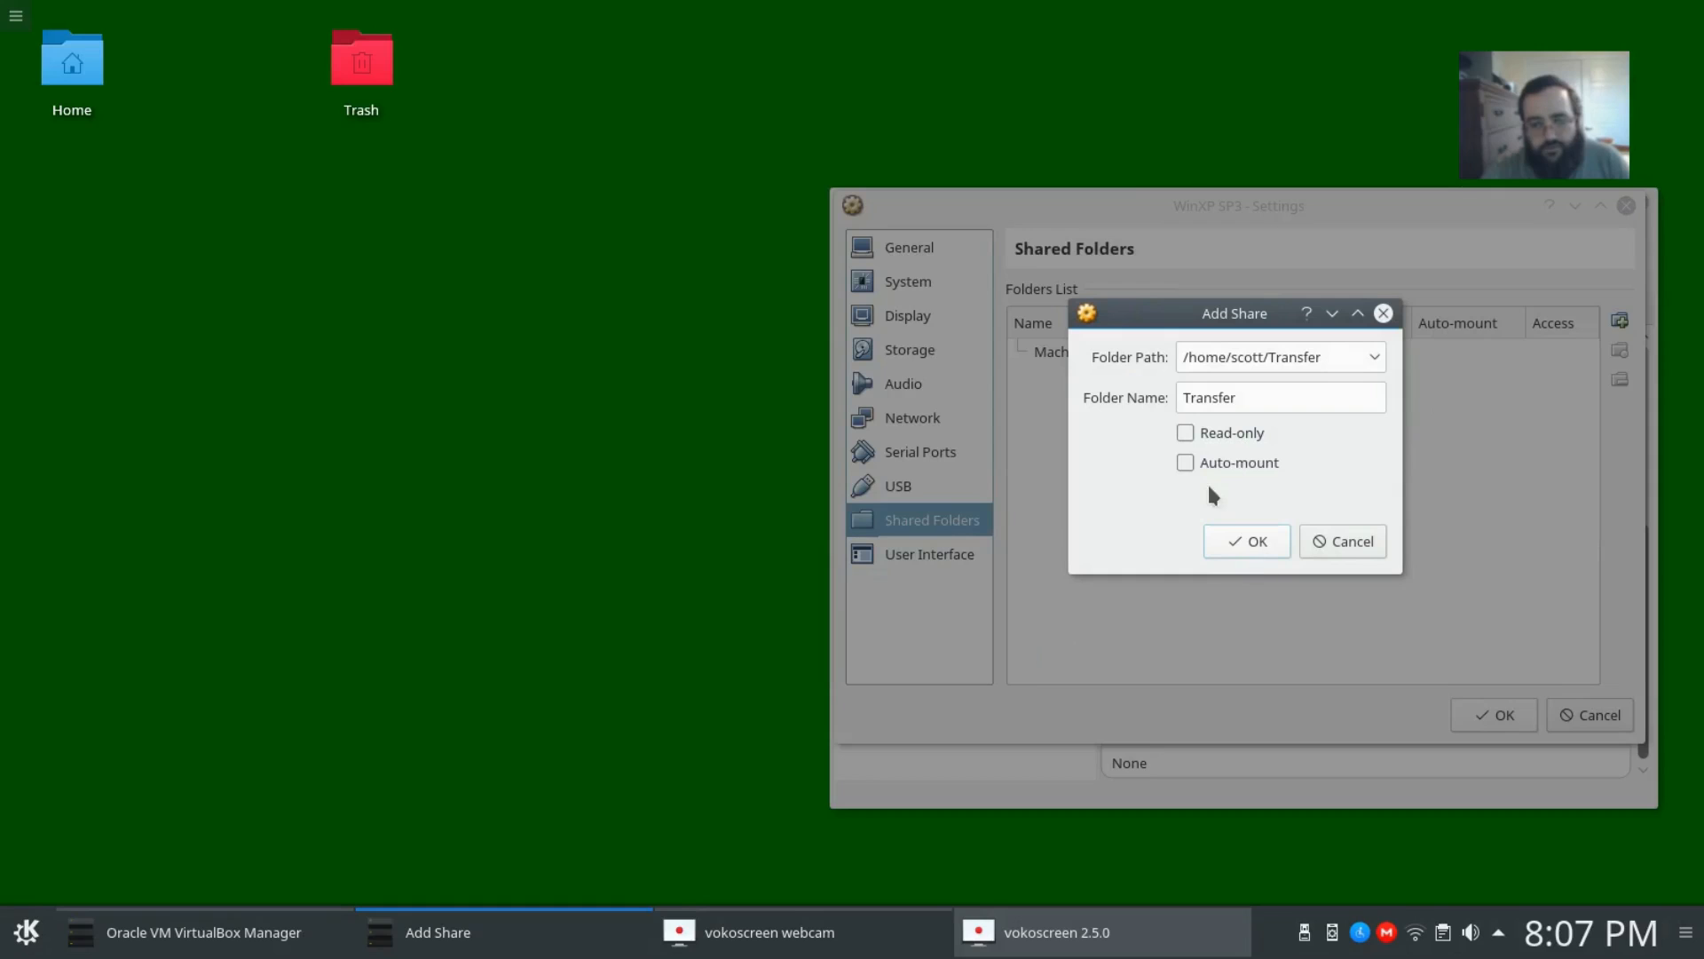
{"action": "left_click", "coordinate": [1185, 463]}
{"action": "left_click", "coordinate": [1257, 544]}
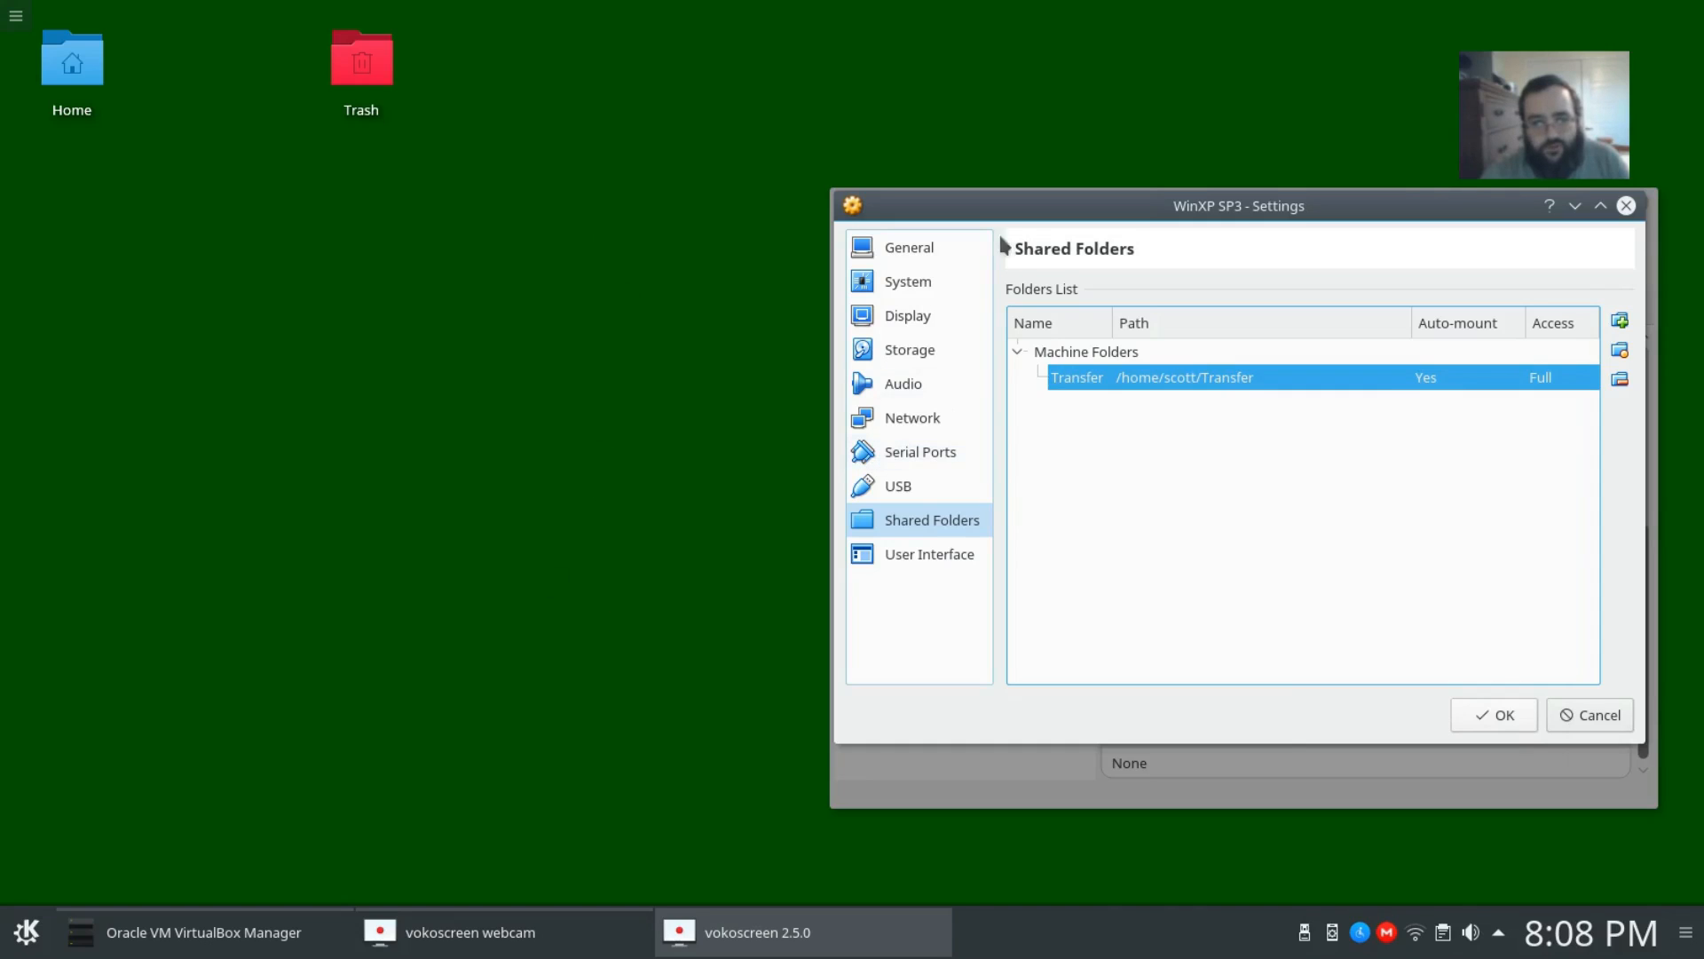
Examine the Shared Clipboard and Drag'n'Drop options in the machine's advanced general settings
{"action": "left_click", "coordinate": [910, 256]}
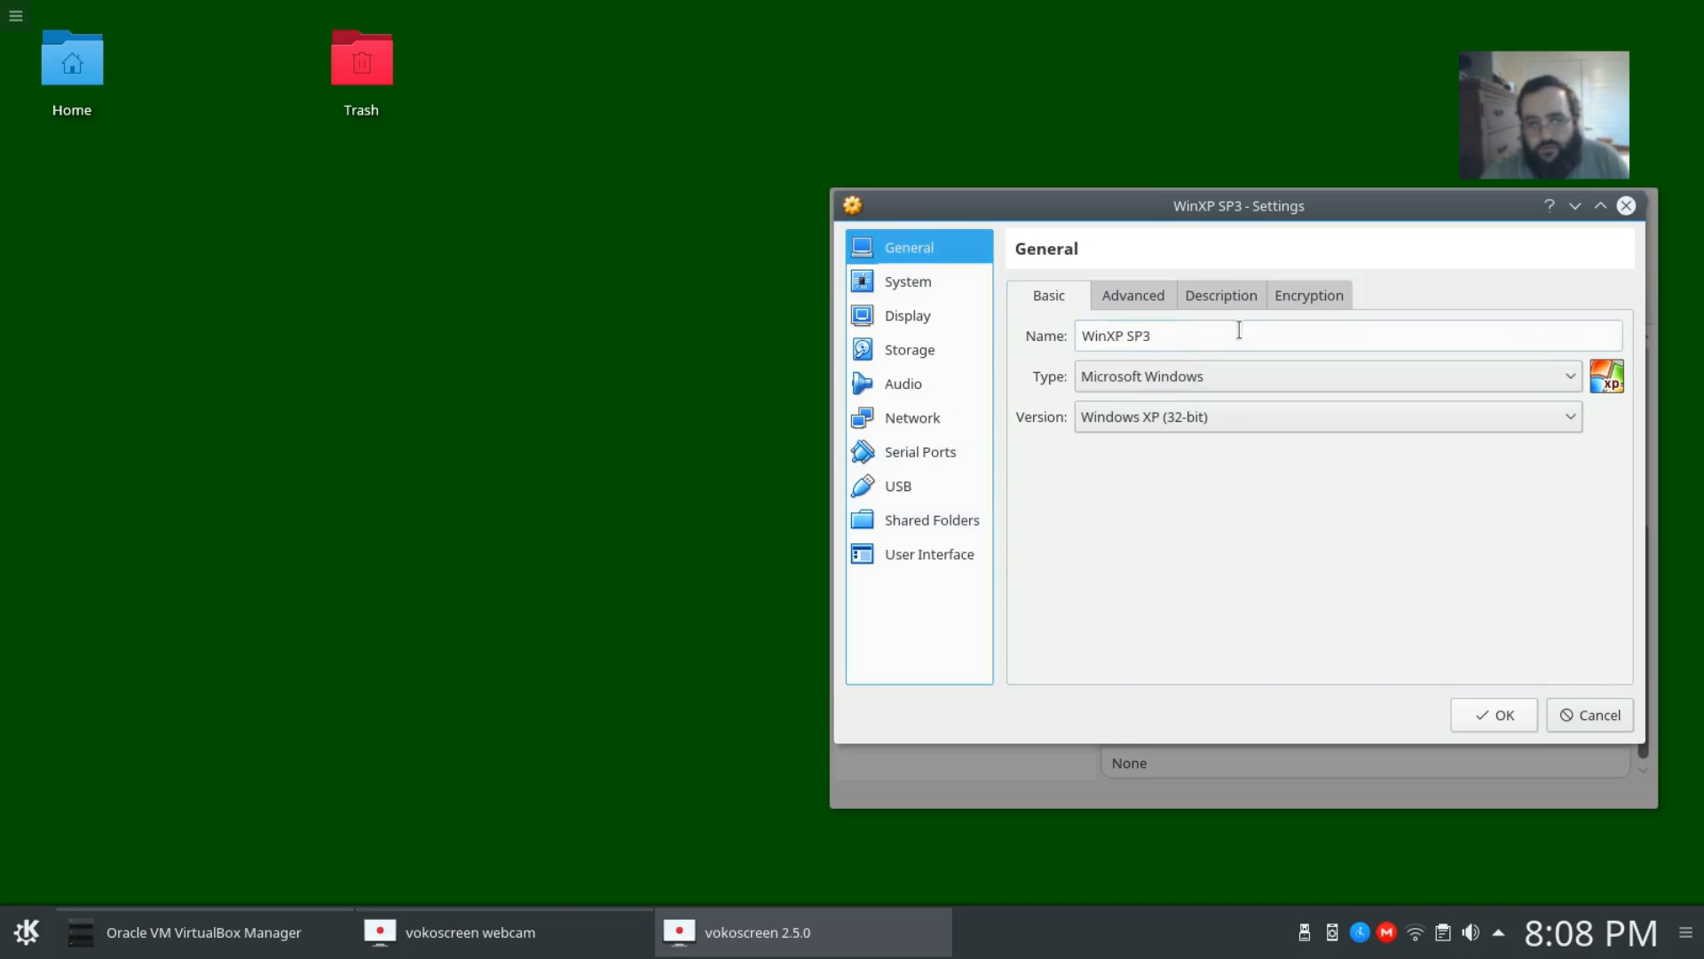
{"action": "left_click", "coordinate": [1137, 304]}
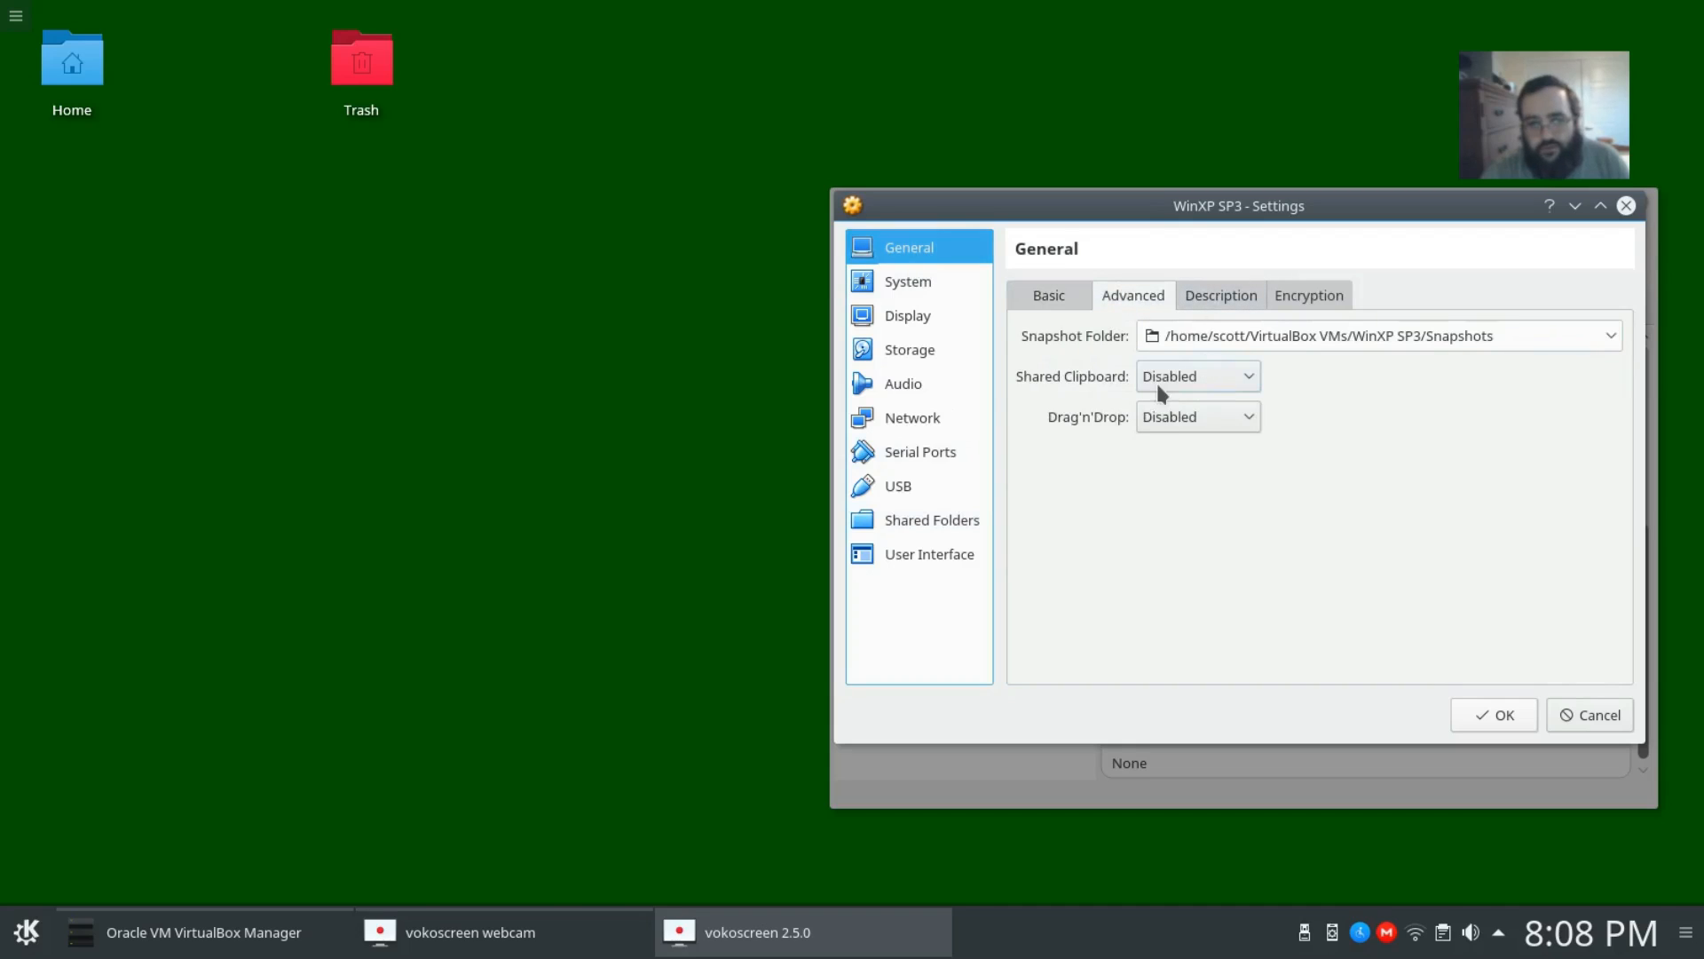
{"action": "mouse_move", "coordinate": [1188, 387]}
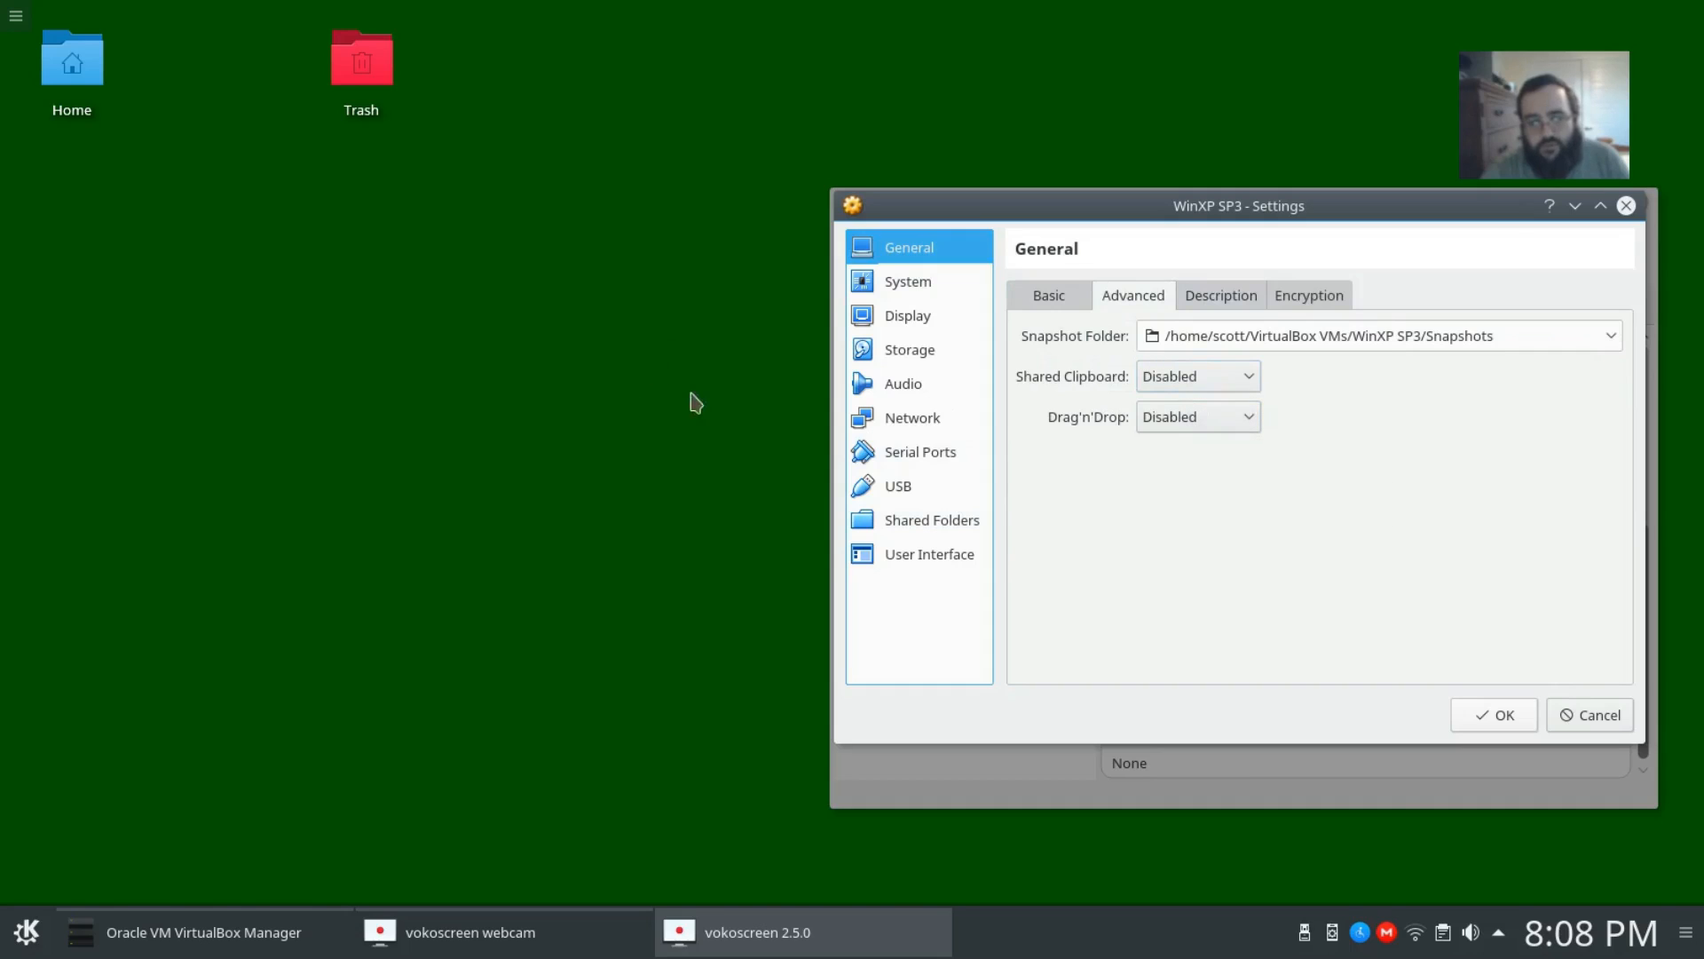
{"action": "left_click", "coordinate": [1250, 378]}
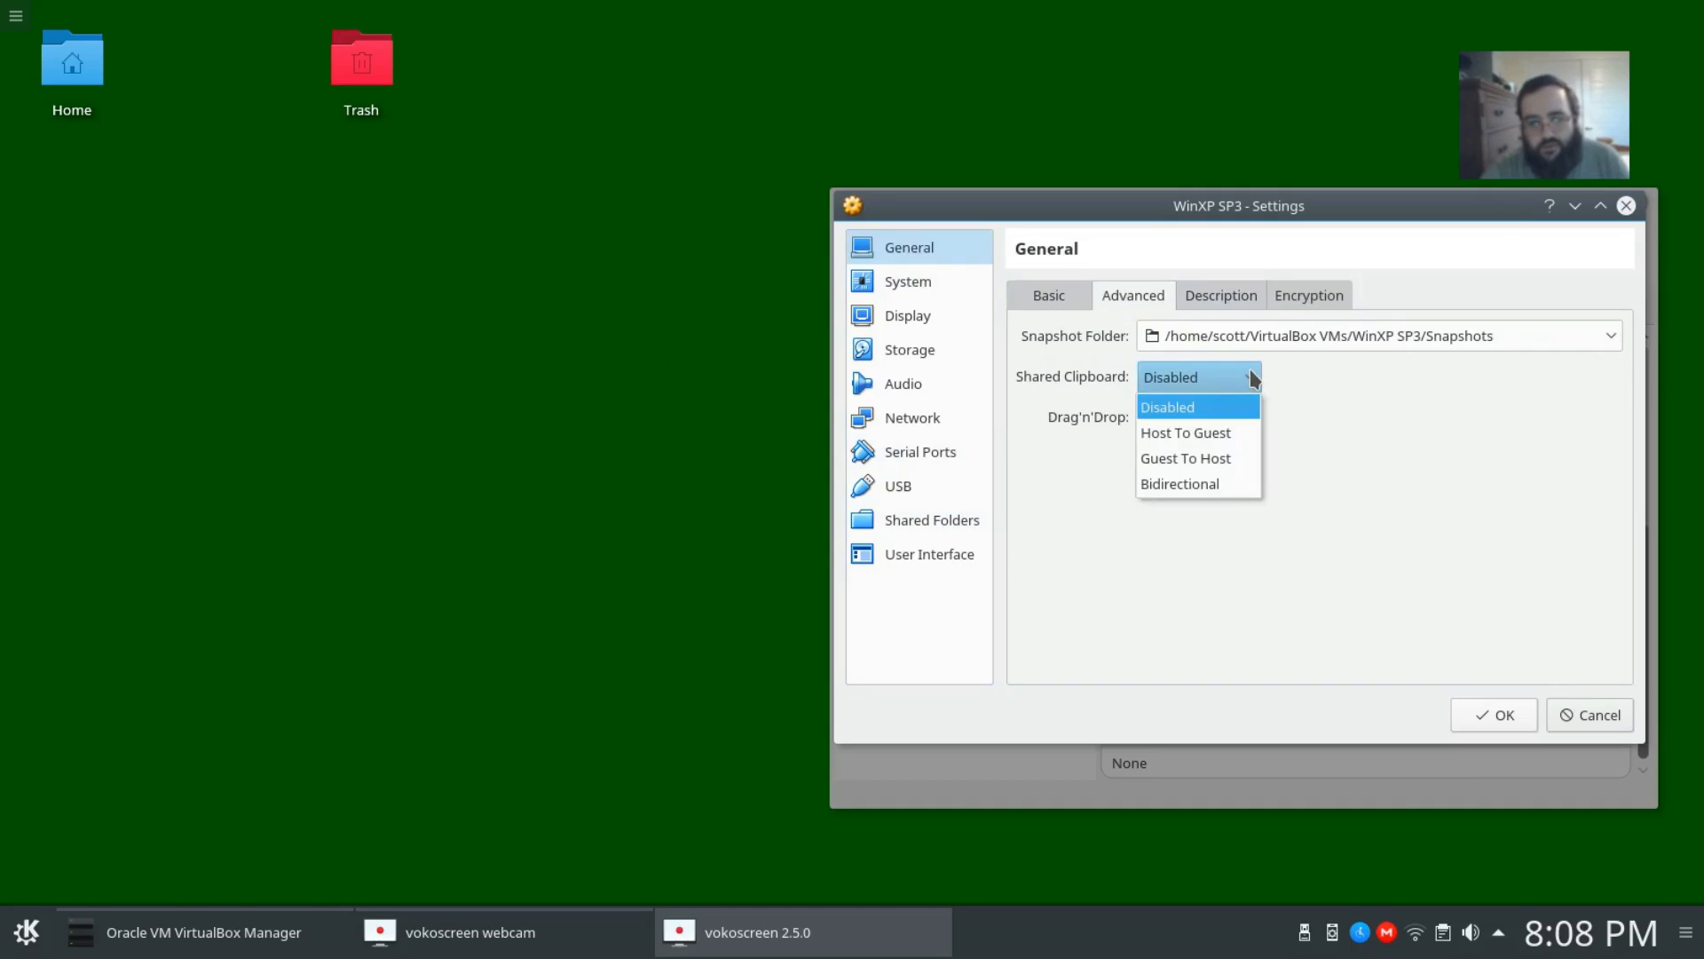
{"action": "left_click", "coordinate": [1250, 371]}
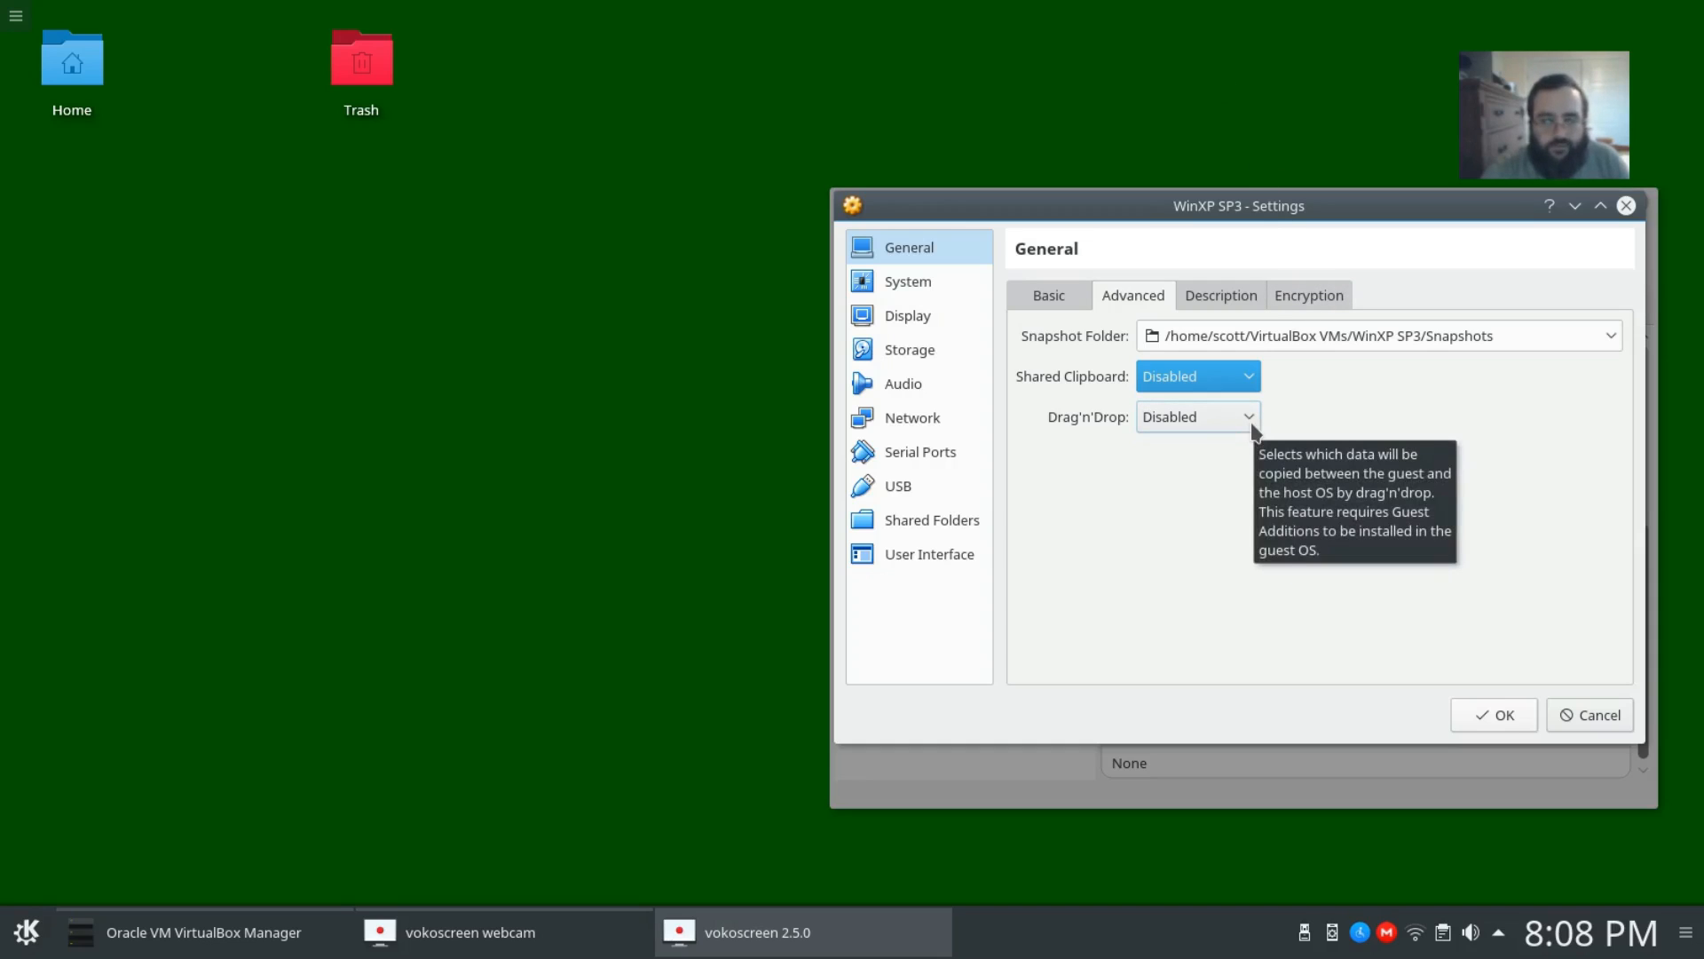
{"action": "left_click", "coordinate": [1244, 419]}
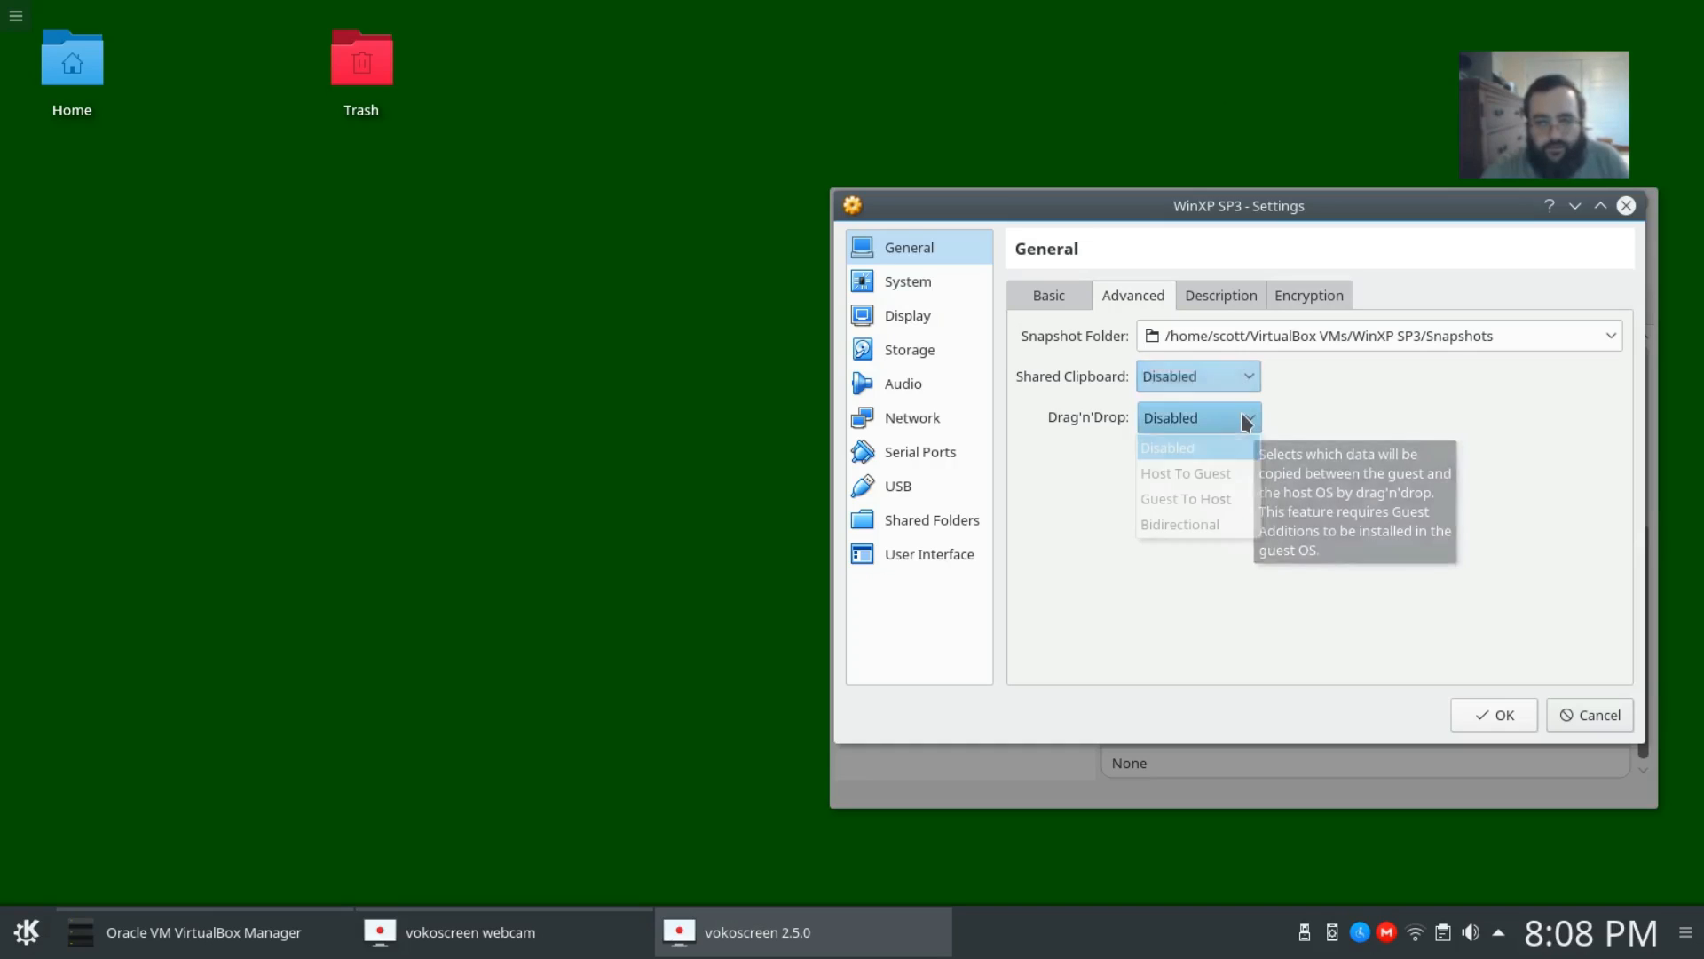
{"action": "left_click", "coordinate": [1244, 417]}
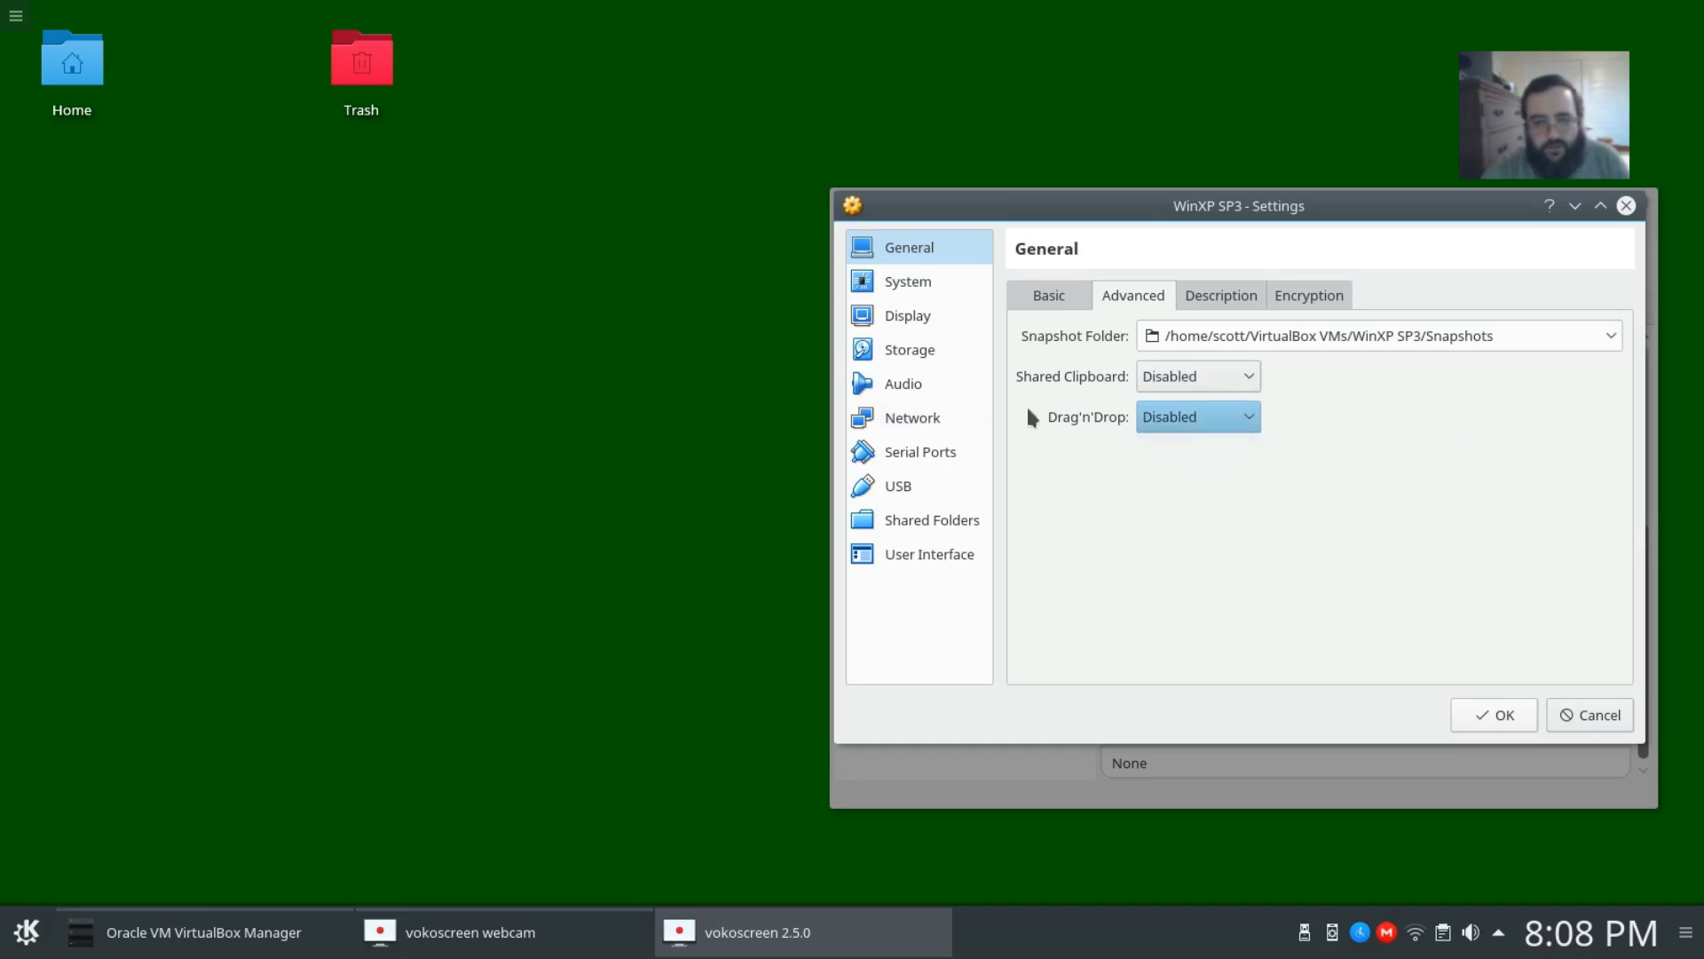
Review the machine's motherboard, processor and acceleration settings, including the Hardware Clock in UTC Time option
{"action": "left_click", "coordinate": [905, 284]}
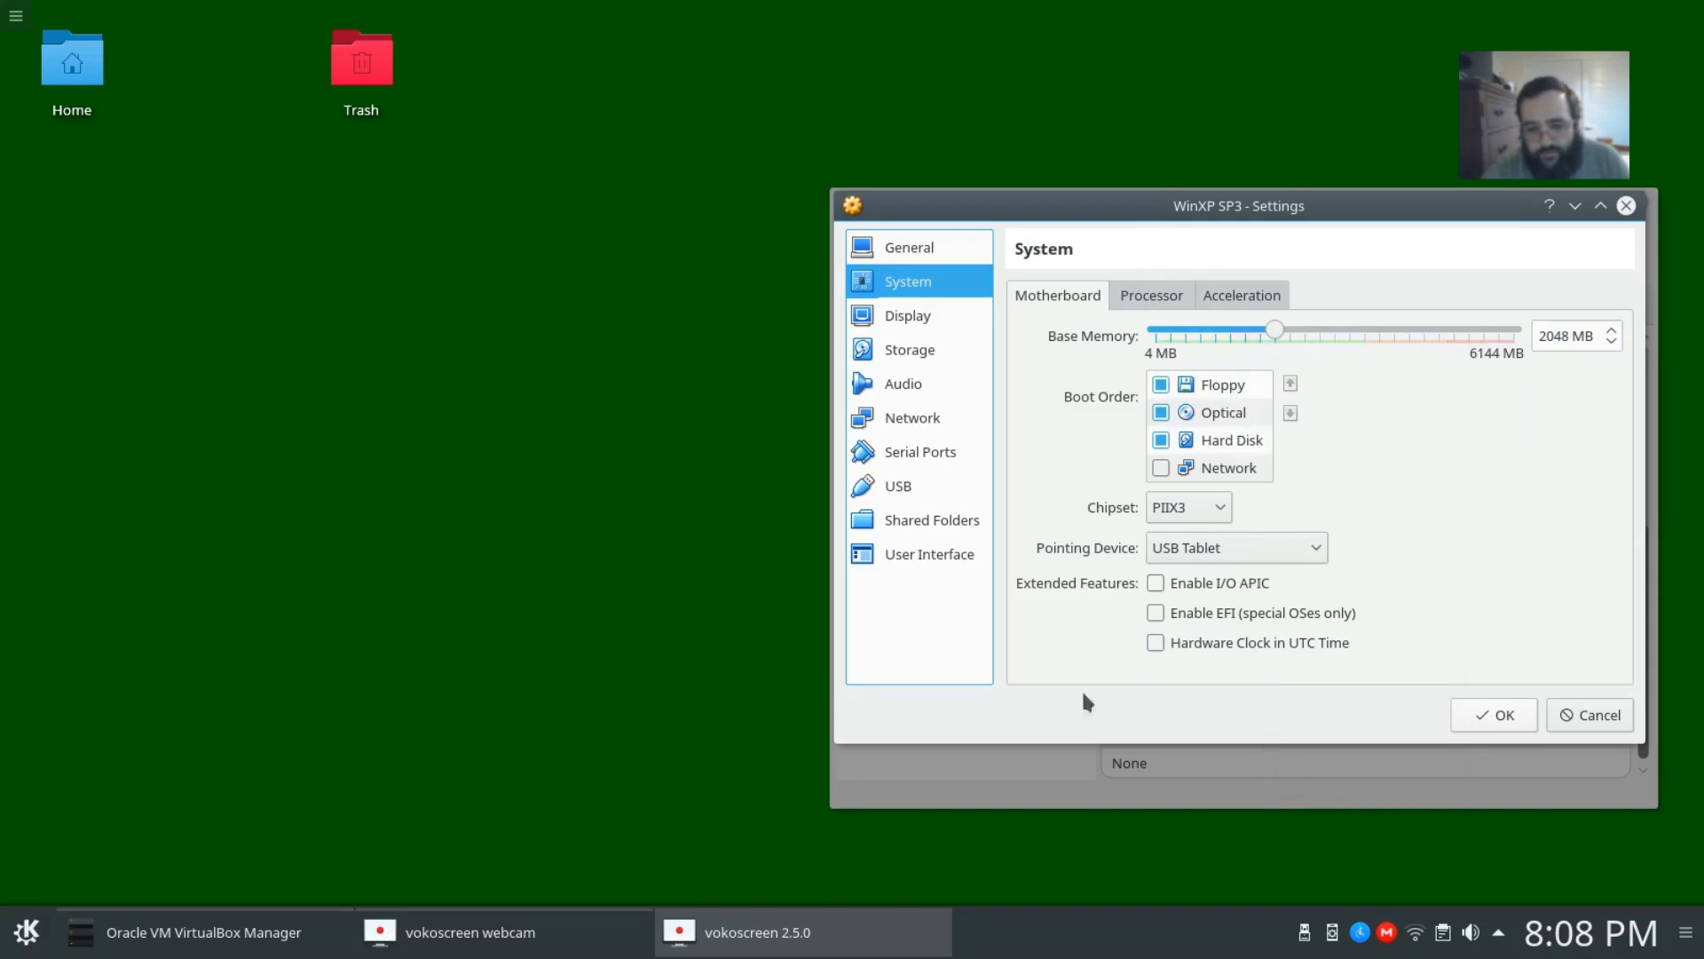
{"action": "left_click", "coordinate": [1156, 641]}
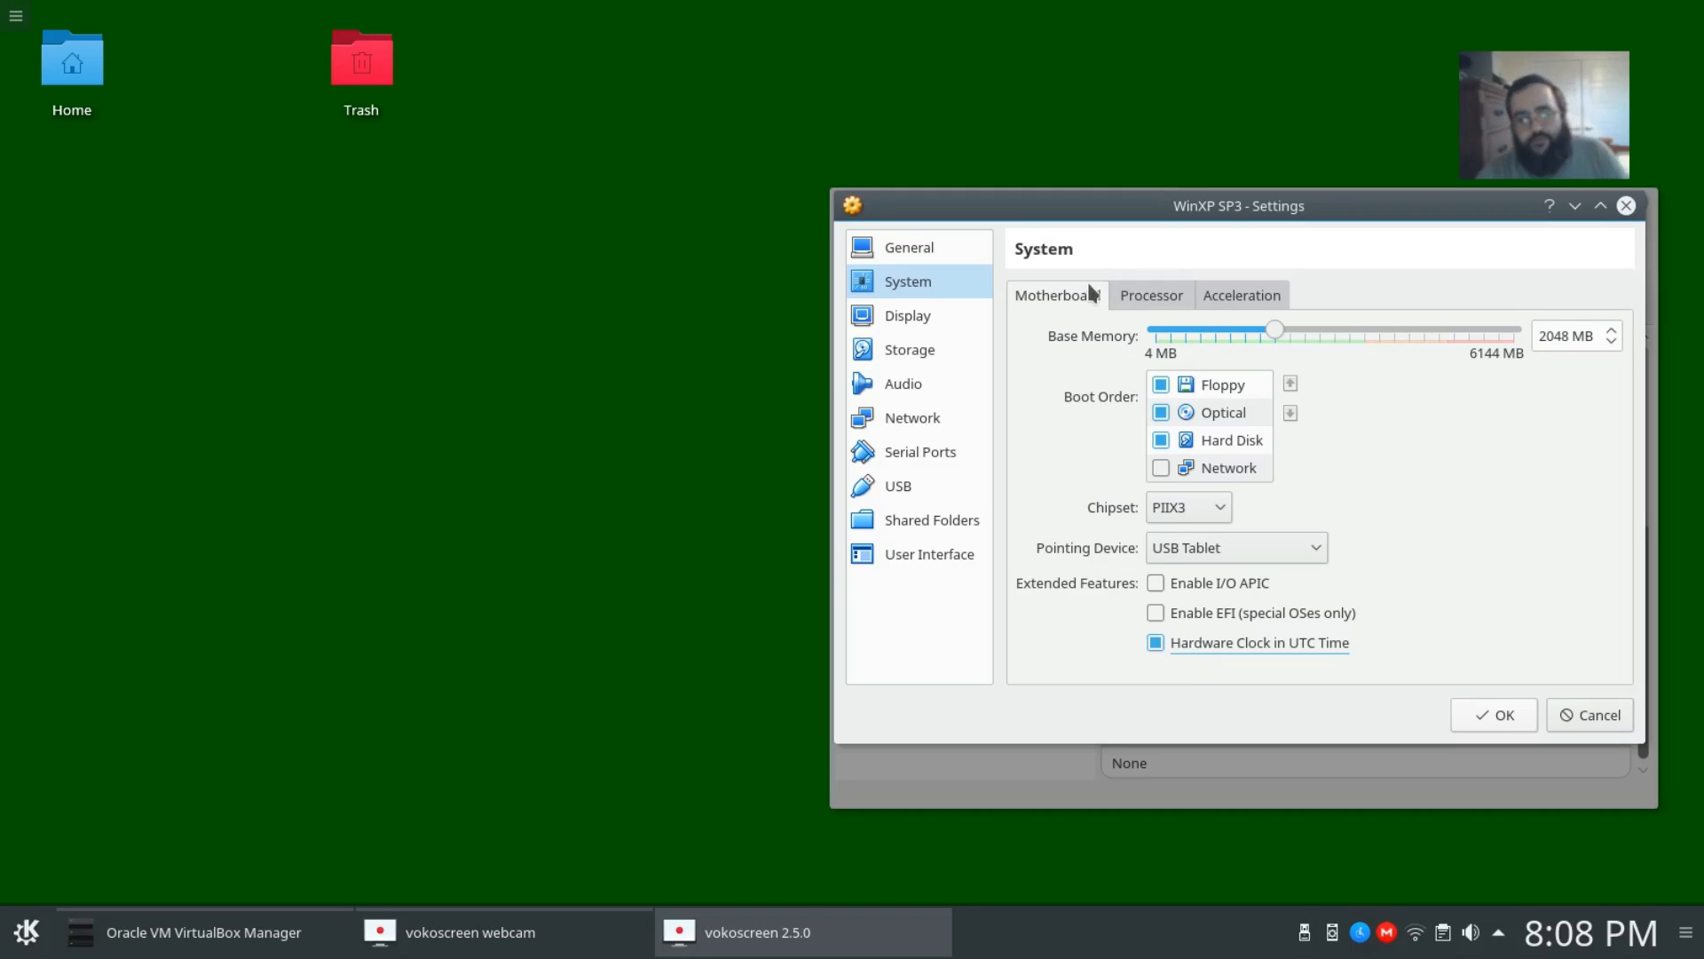
{"action": "left_click", "coordinate": [1155, 644]}
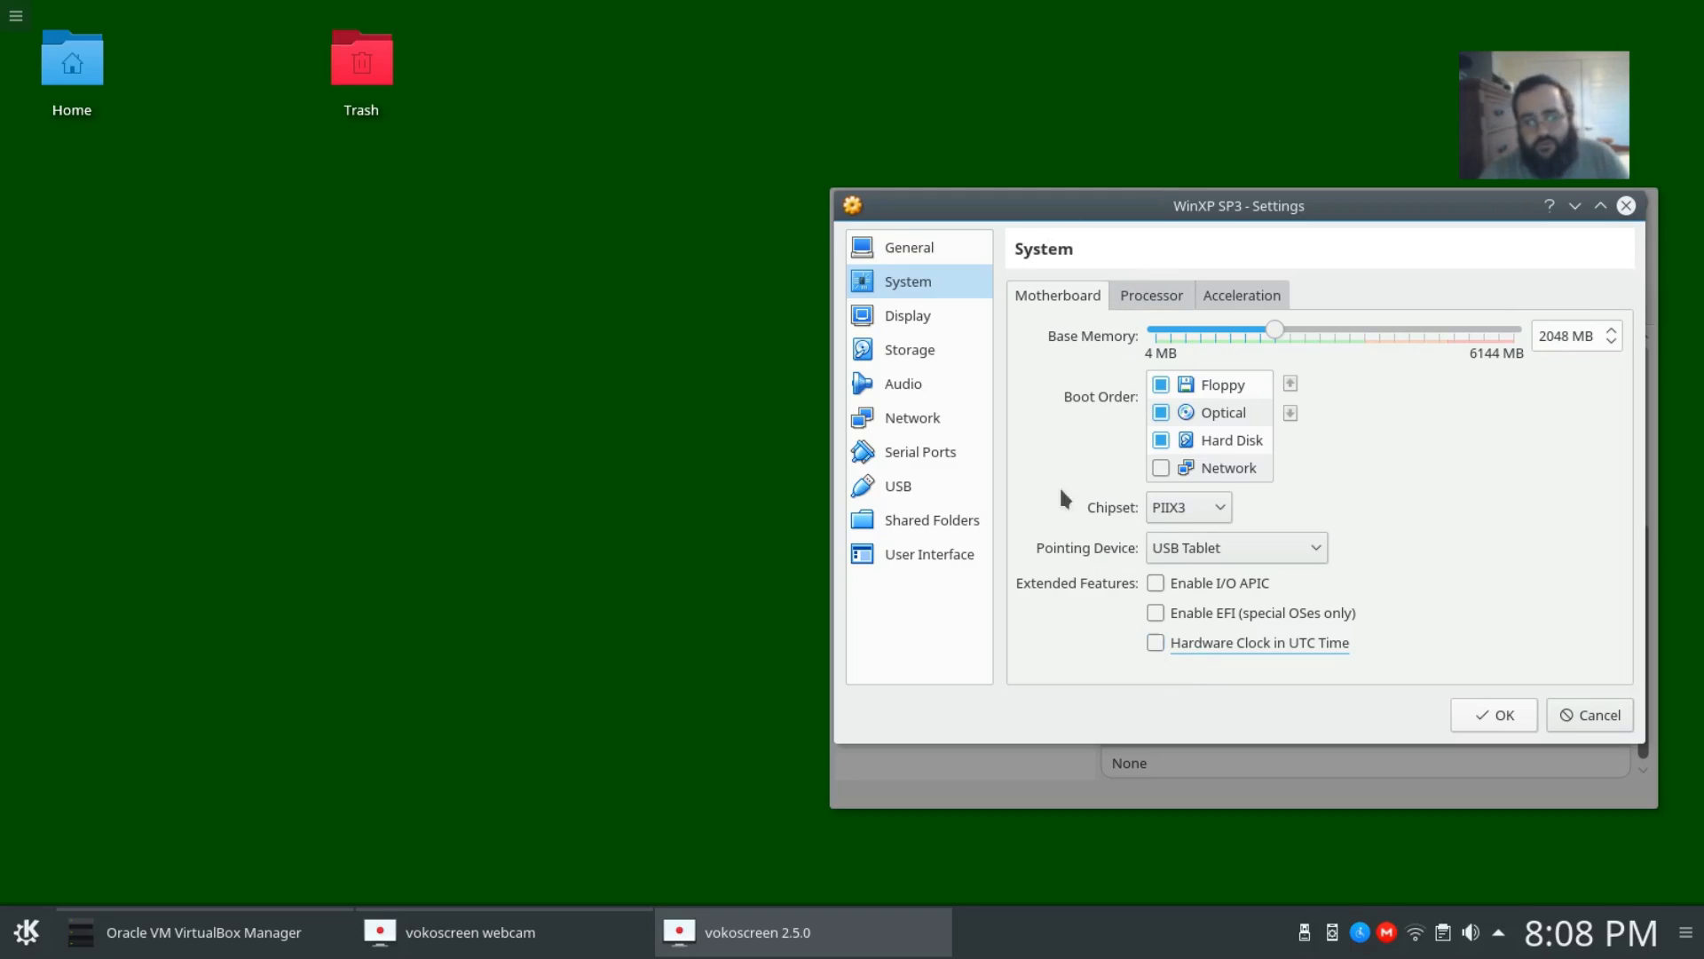
{"action": "left_click", "coordinate": [1154, 300]}
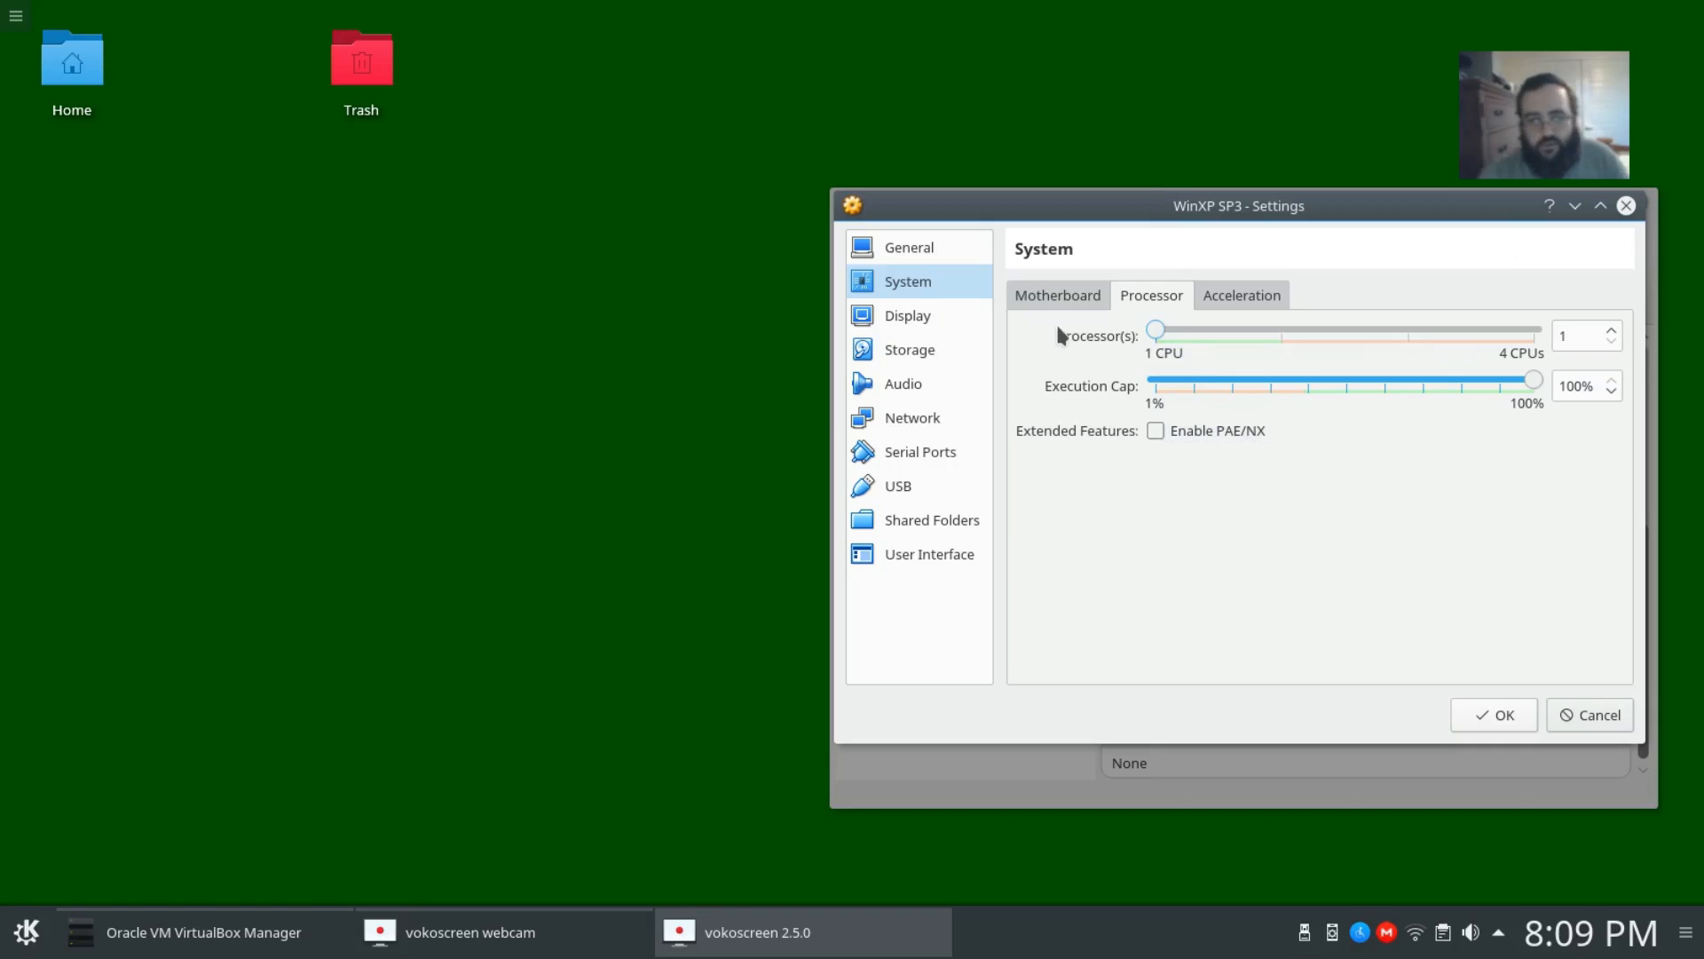
{"action": "left_click", "coordinate": [1234, 302]}
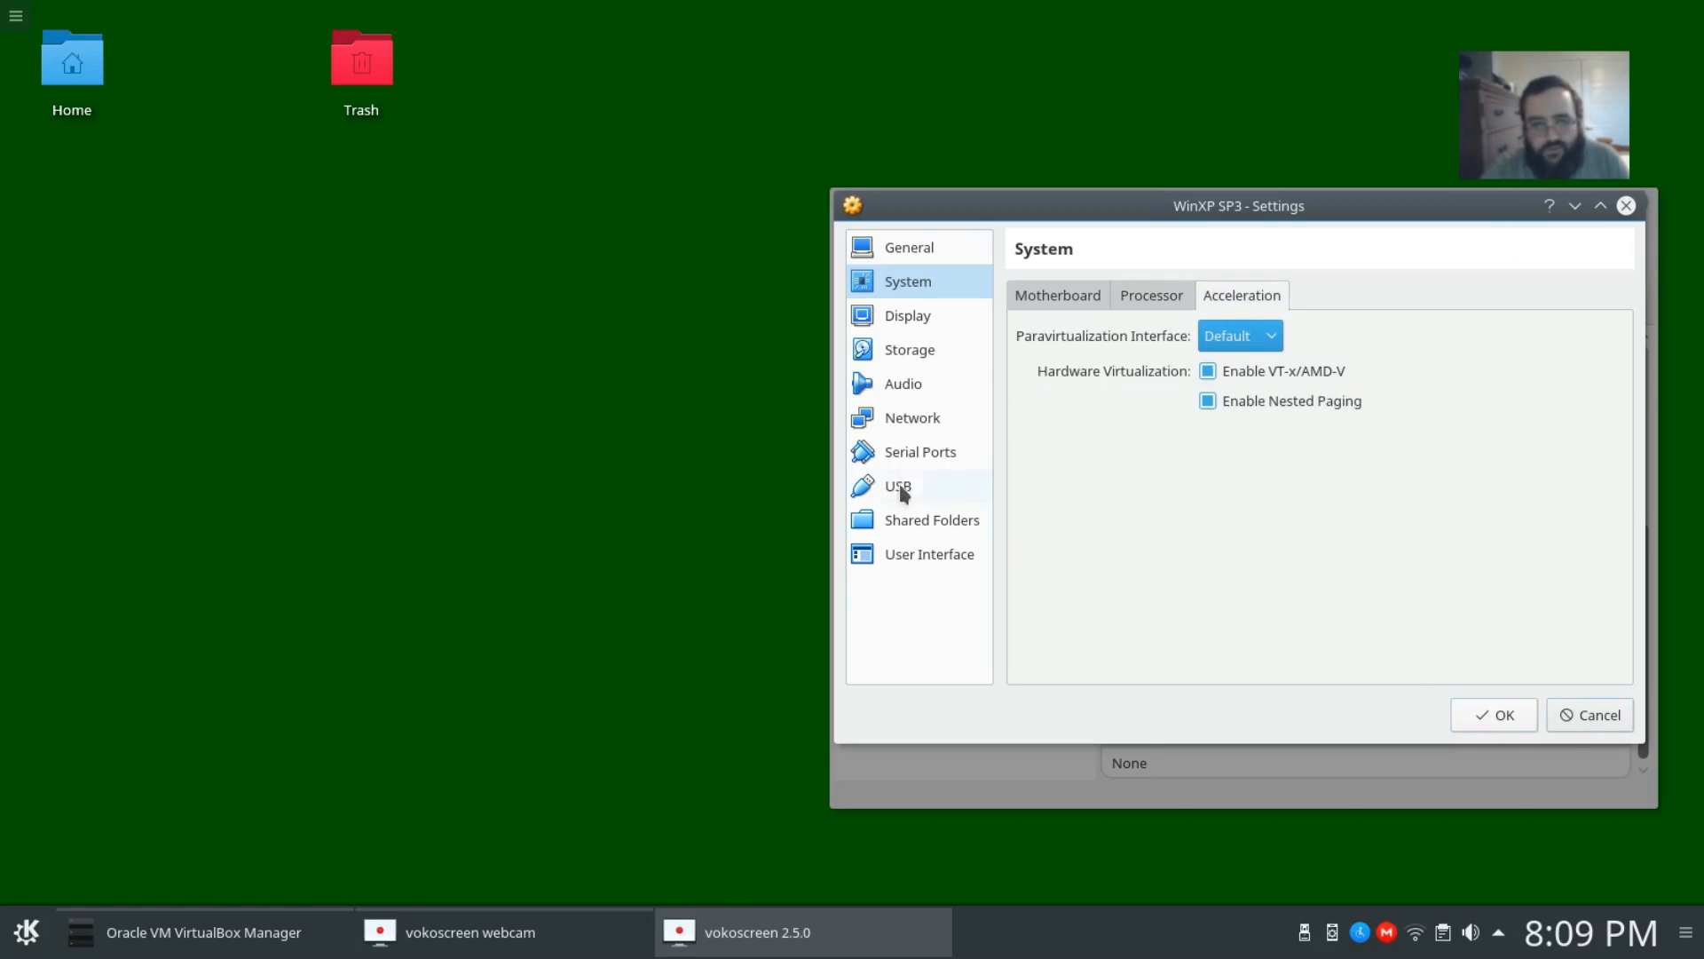
Check the advanced options of network Adapter 1 and save the WinXP SP3 machine's settings
{"action": "left_click", "coordinate": [900, 419]}
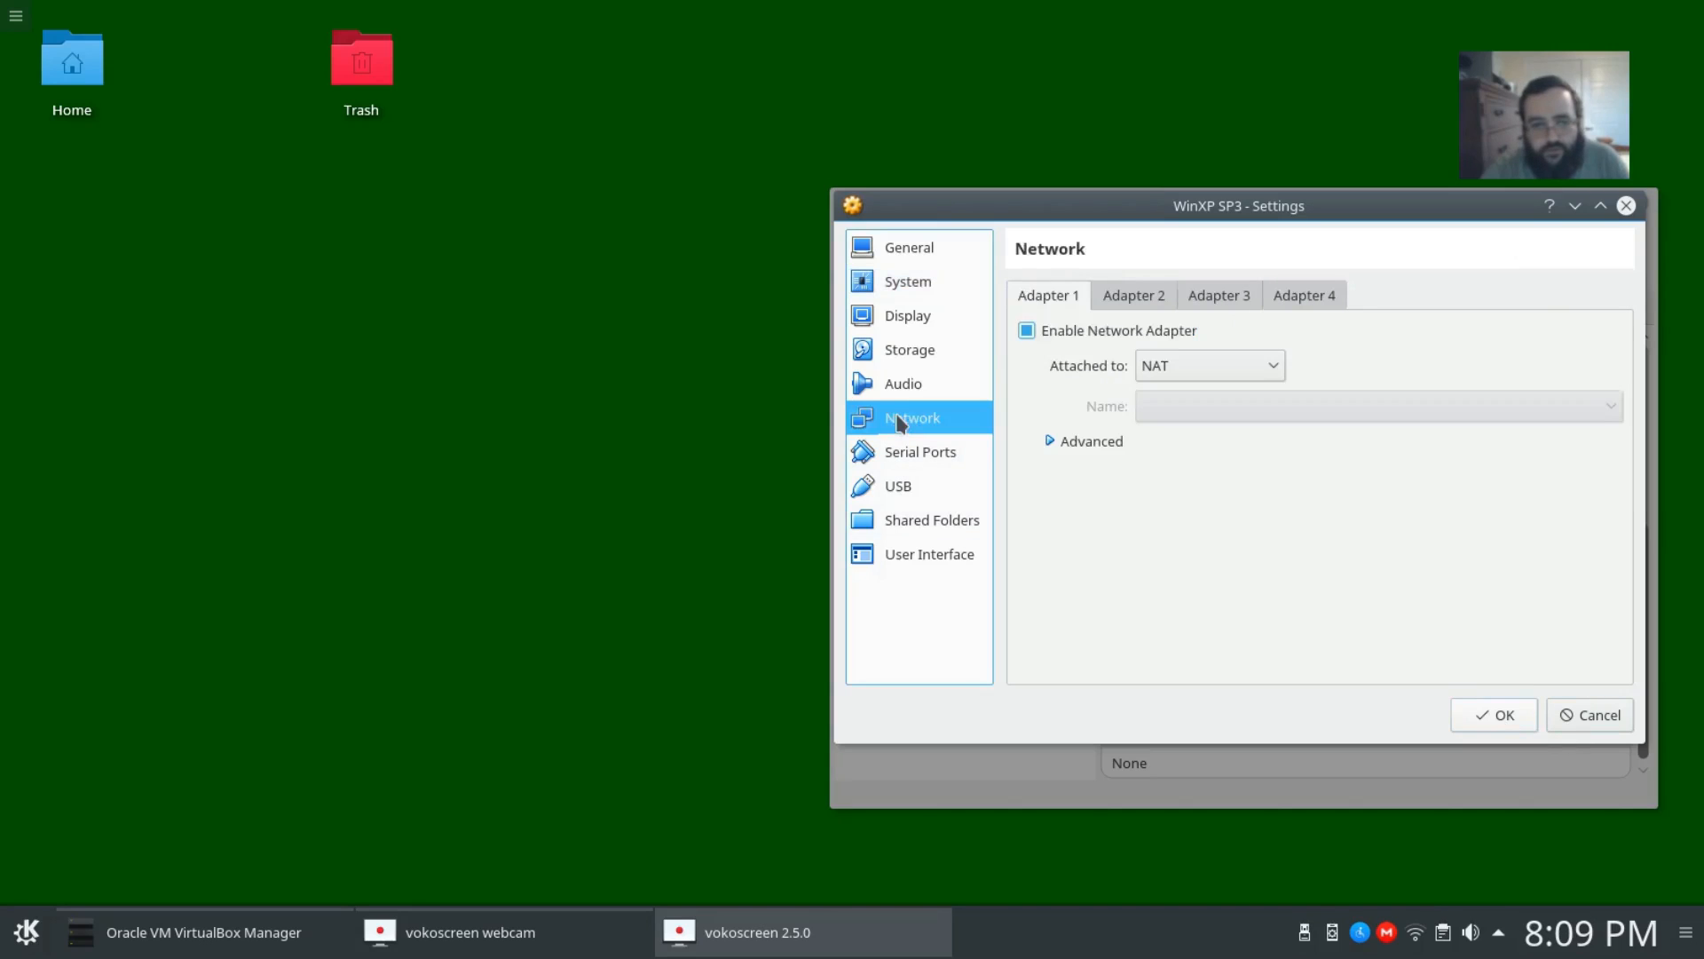
{"action": "left_click", "coordinate": [1048, 441]}
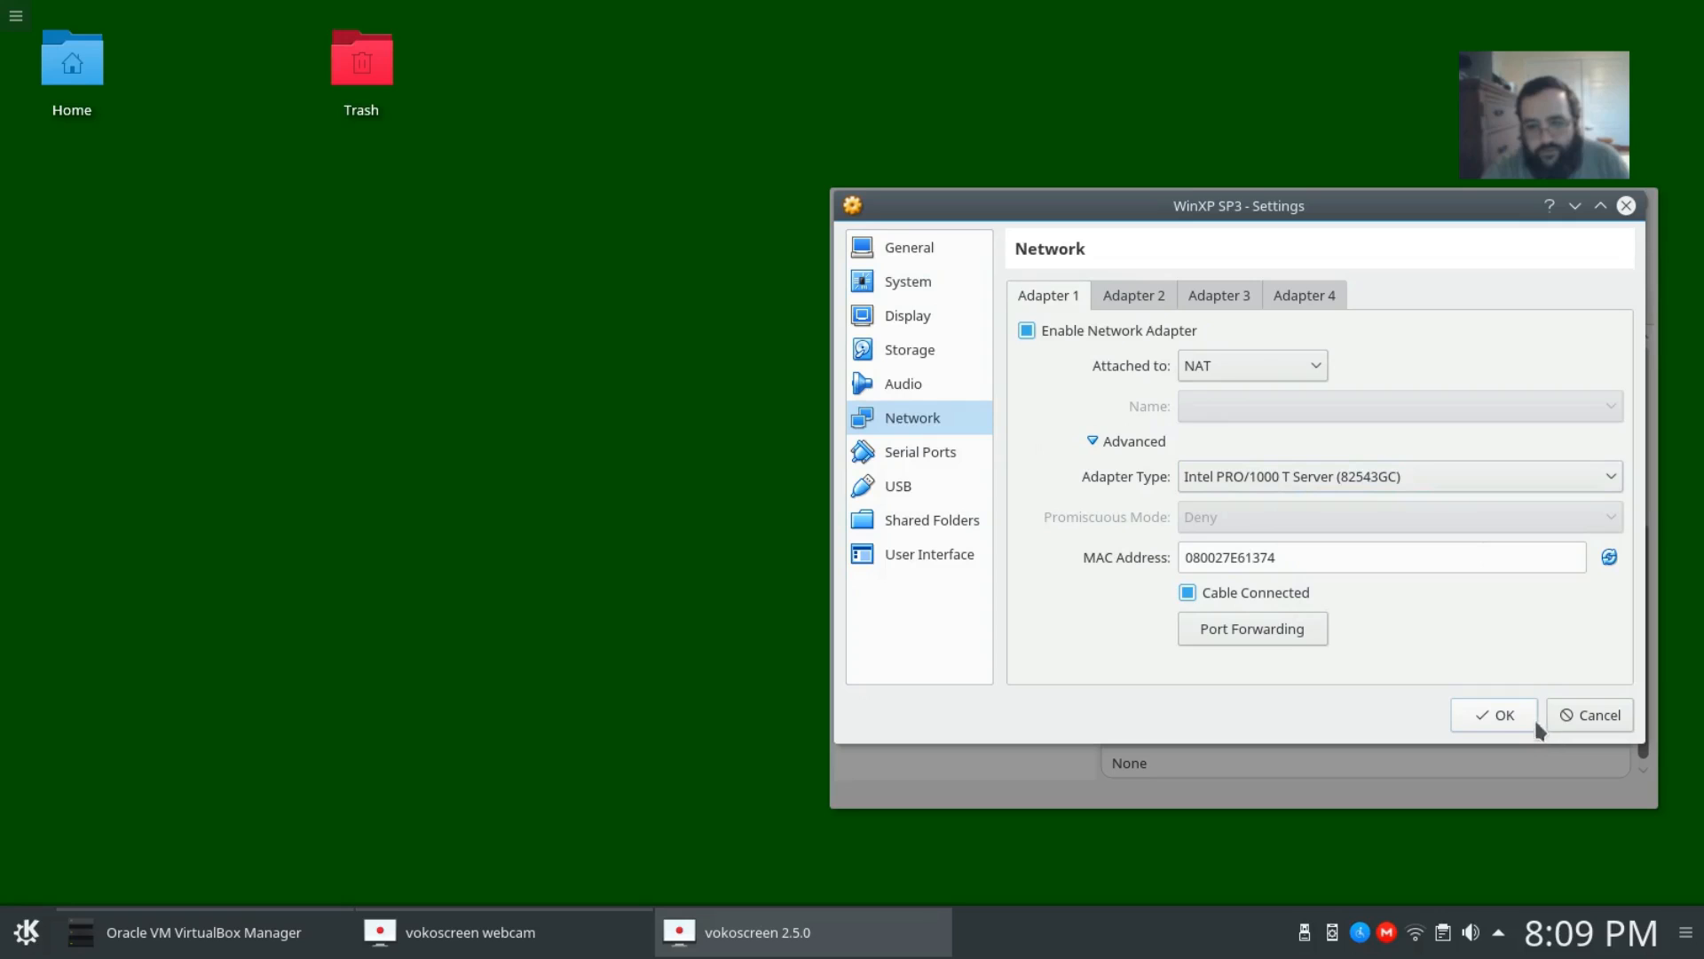
{"action": "left_click", "coordinate": [1497, 717]}
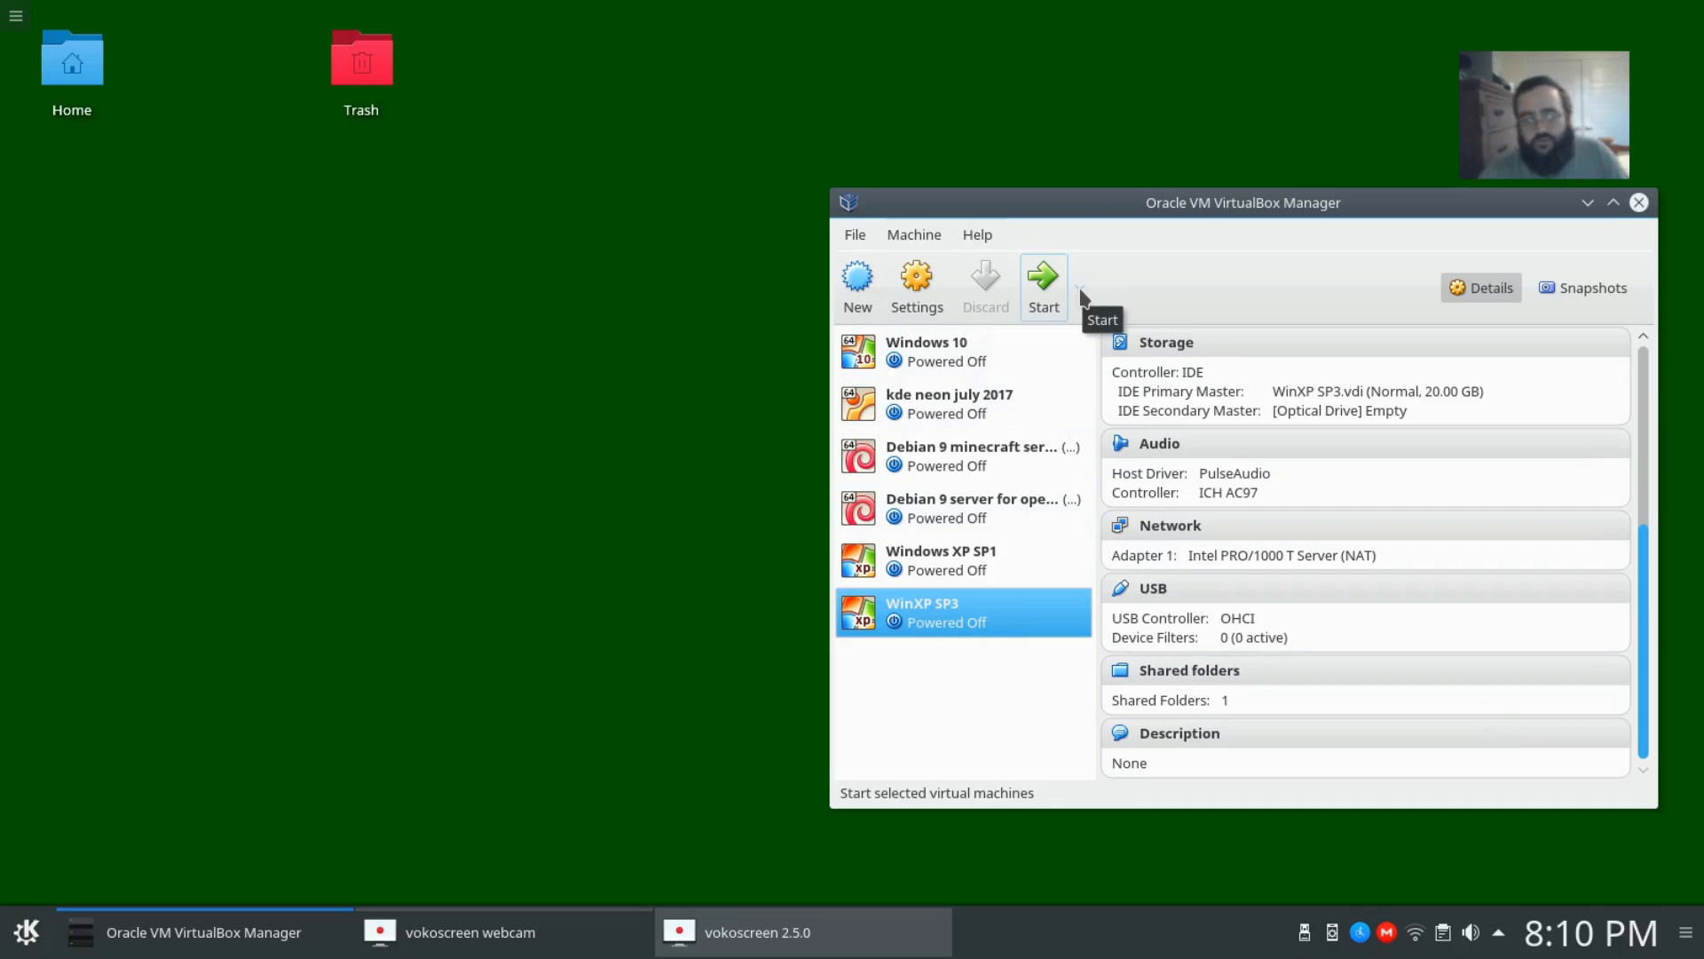
Start the WinXP SP3 machine from the host DVD drive and accept the licence agreement in Windows XP Setup
{"action": "left_click", "coordinate": [1039, 293]}
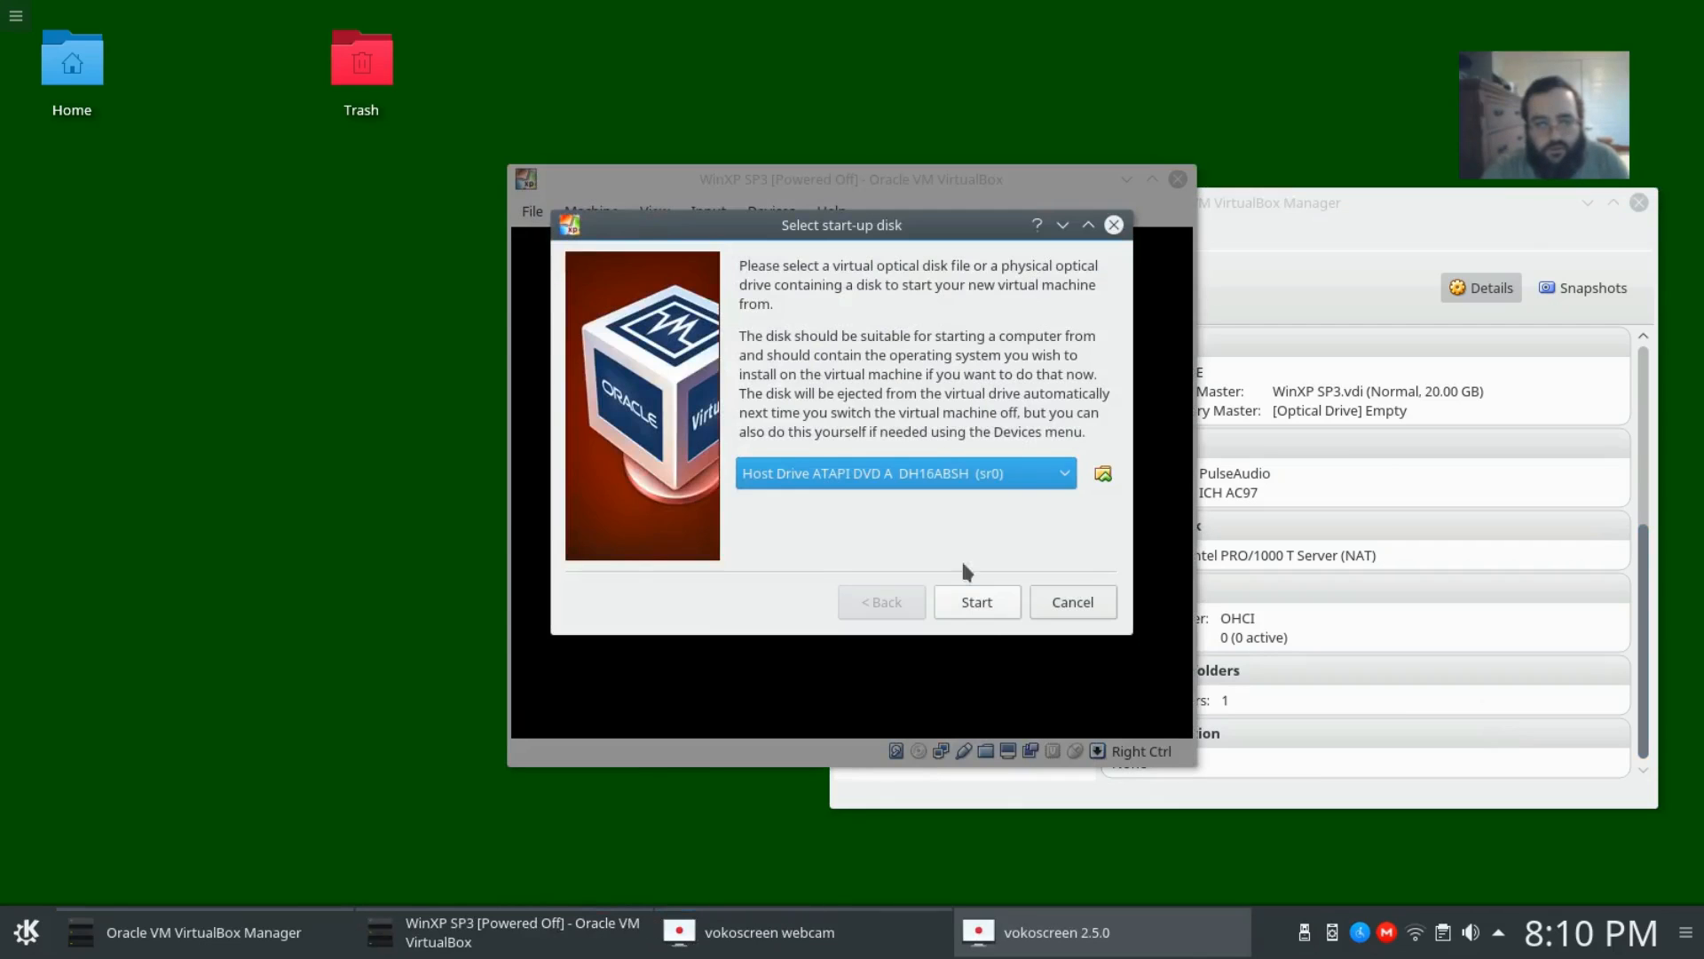
{"action": "left_click", "coordinate": [976, 602]}
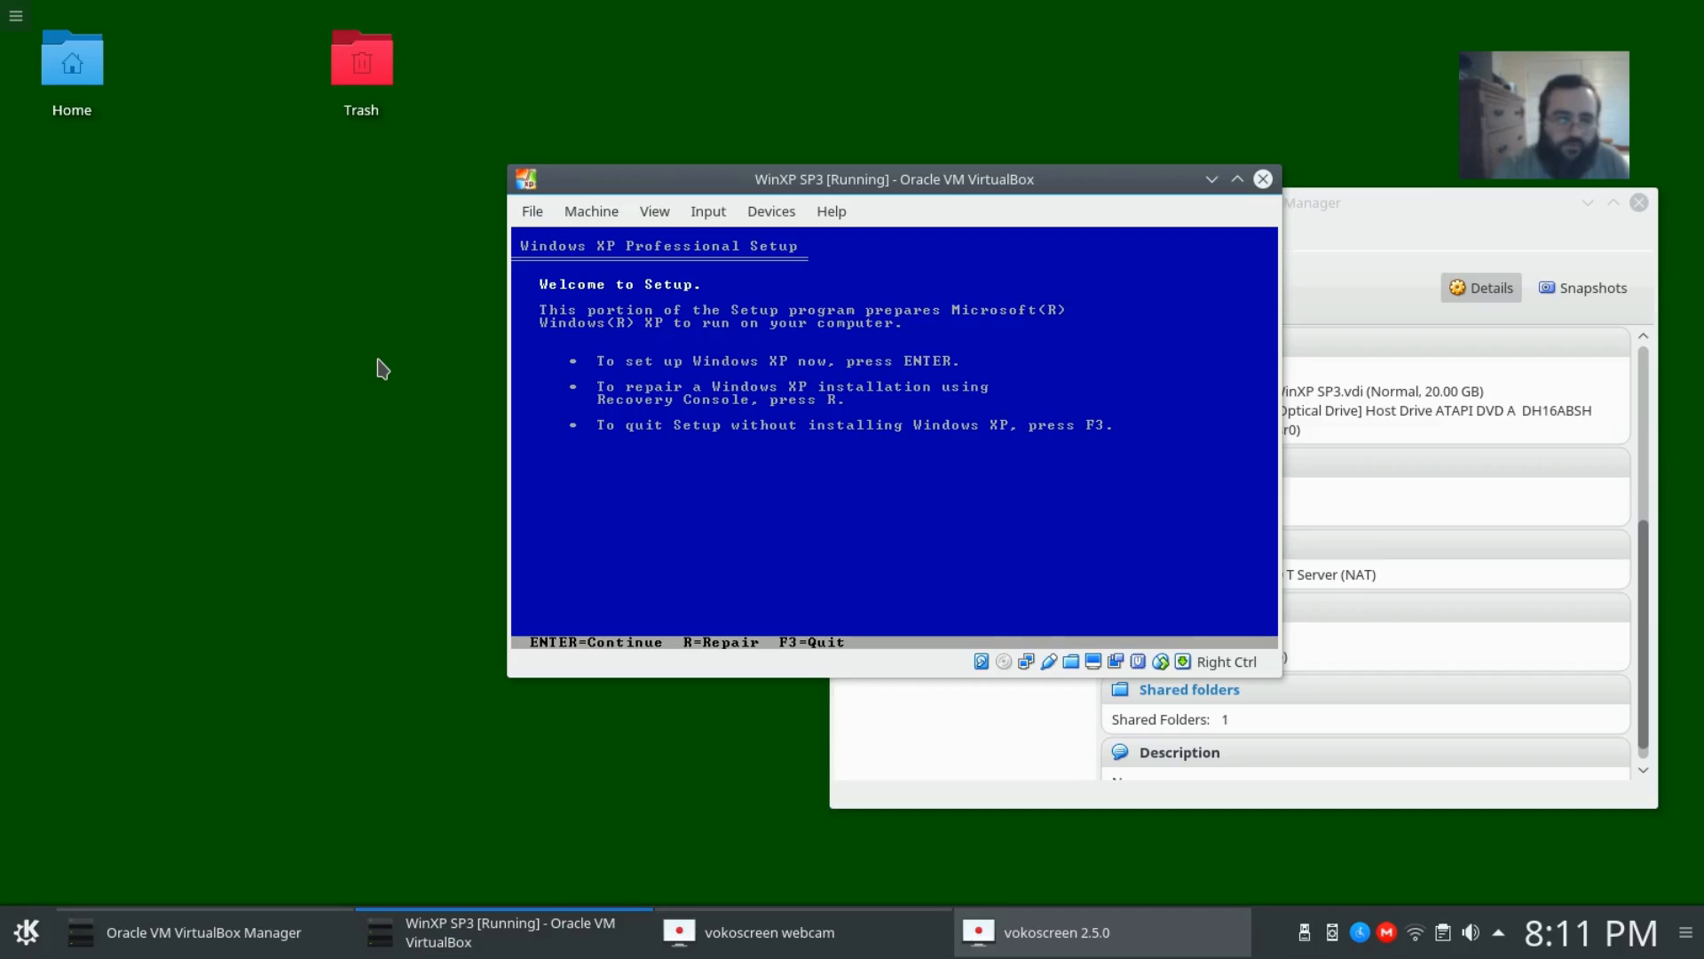
{"action": "key", "text": "Return"}
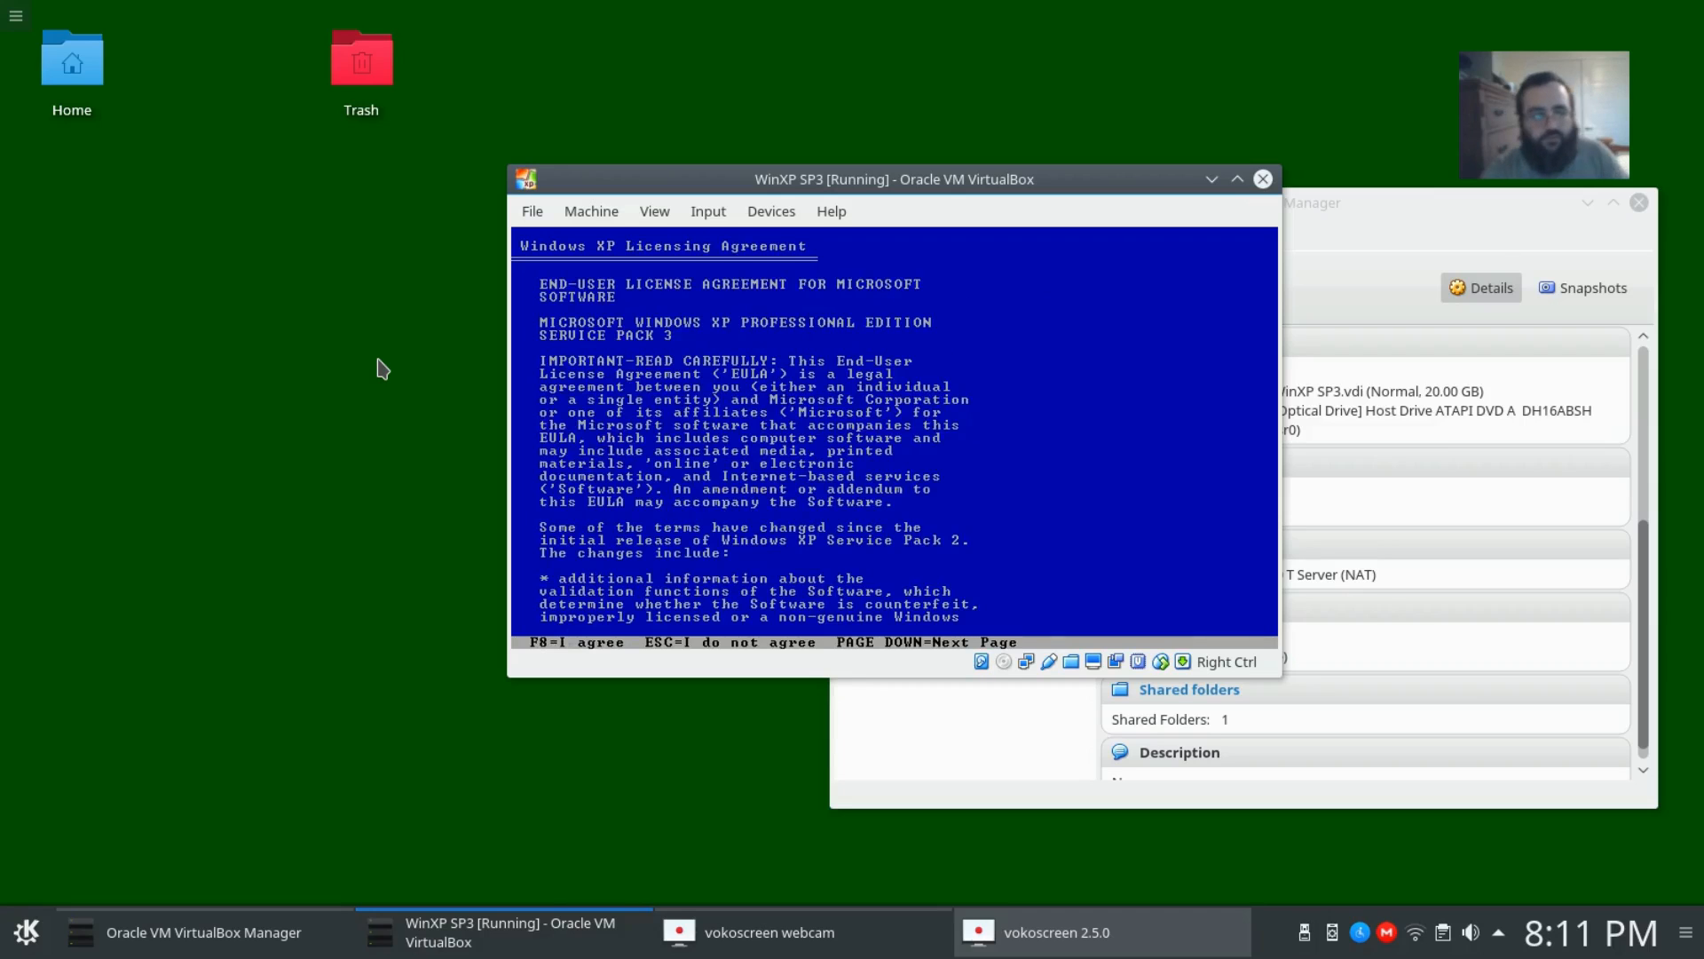
{"action": "key", "text": "F8"}
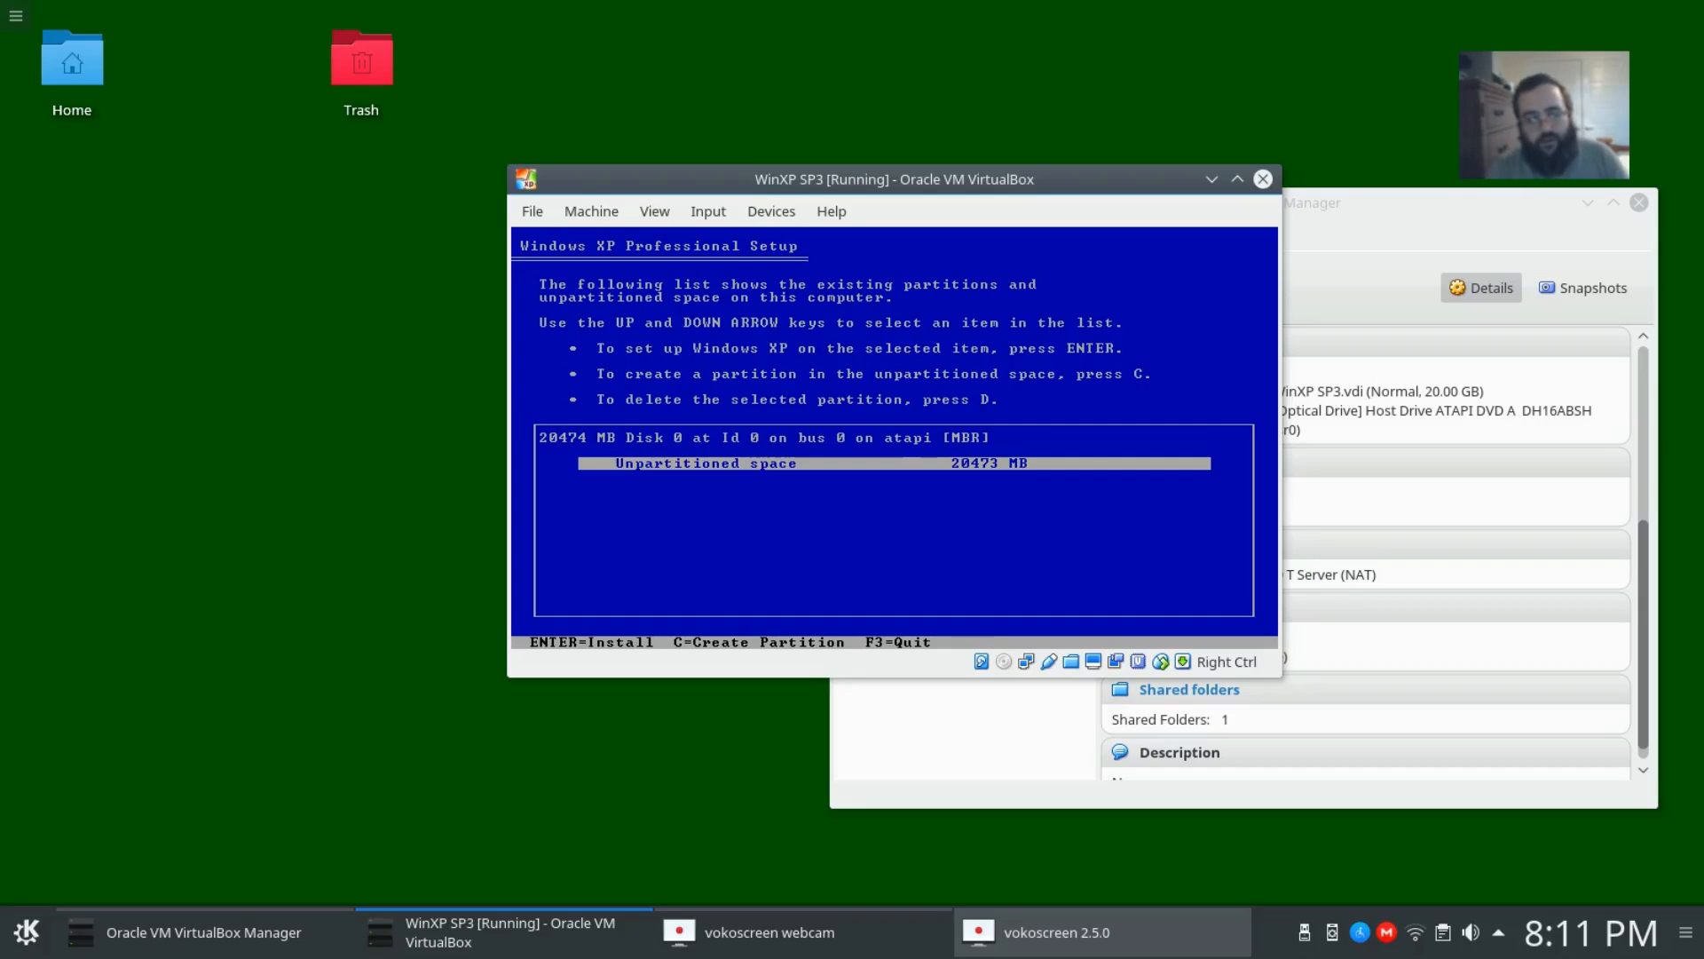
Install Windows XP on the unpartitioned space, formatting the new partition with the NTFS file system (Quick)
{"action": "key", "text": "Return"}
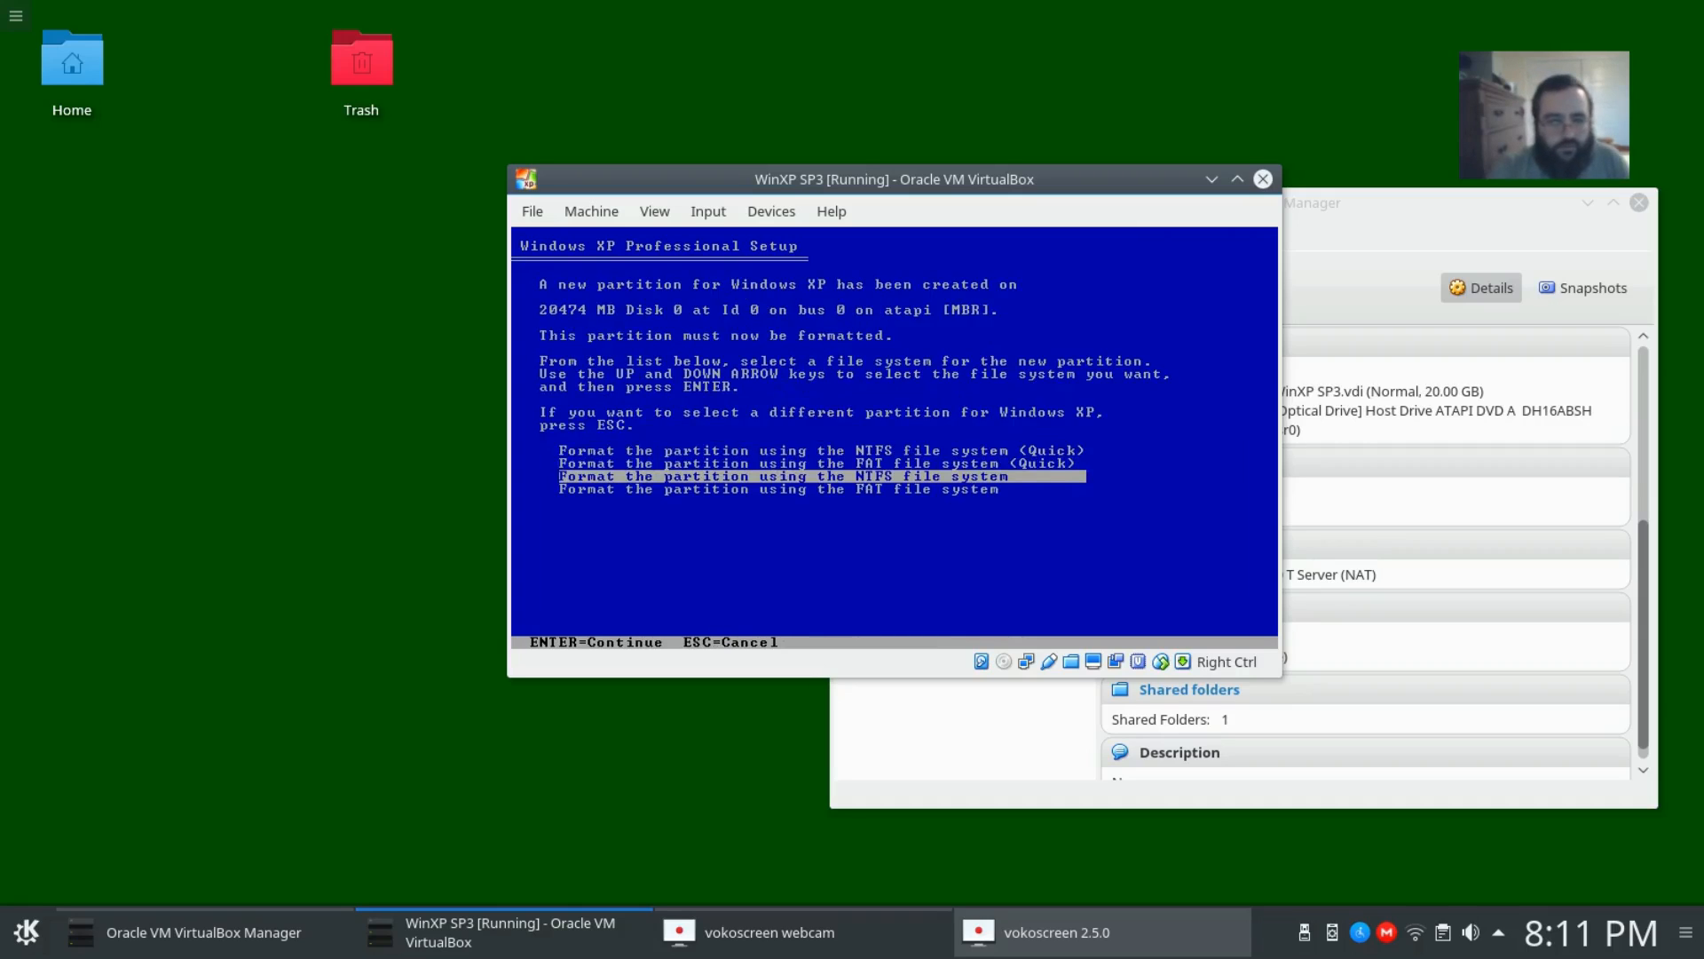
{"action": "key", "text": "Up"}
{"action": "key", "text": "Up"}
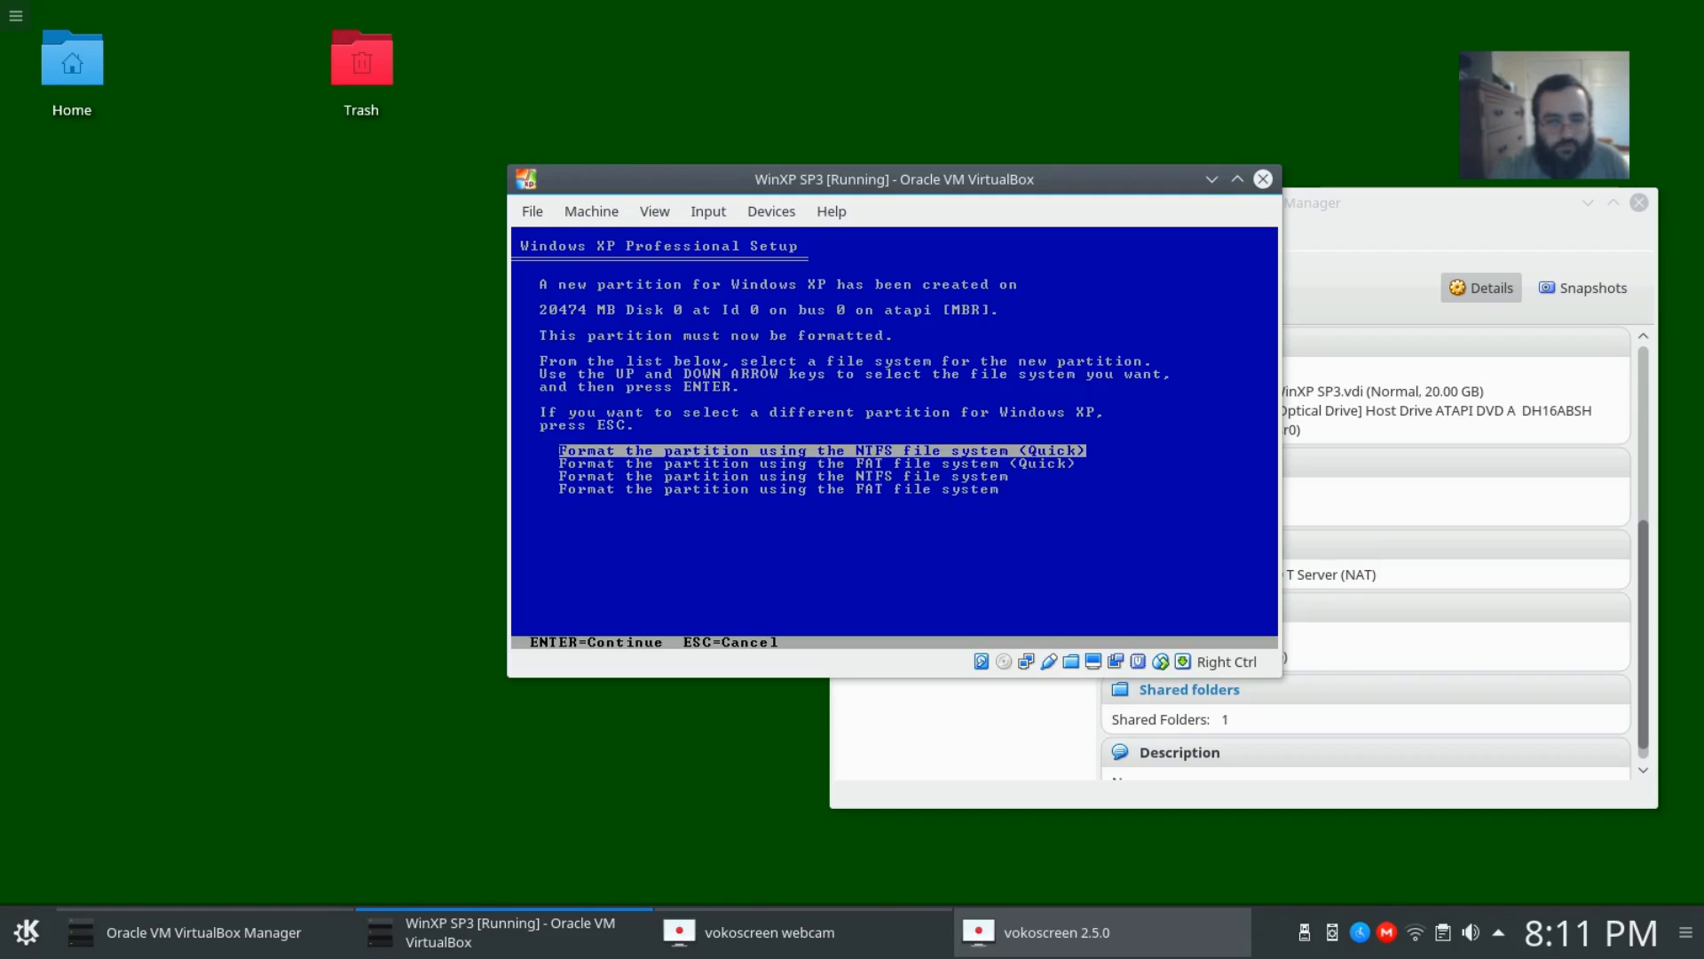
{"action": "key", "text": "Return"}
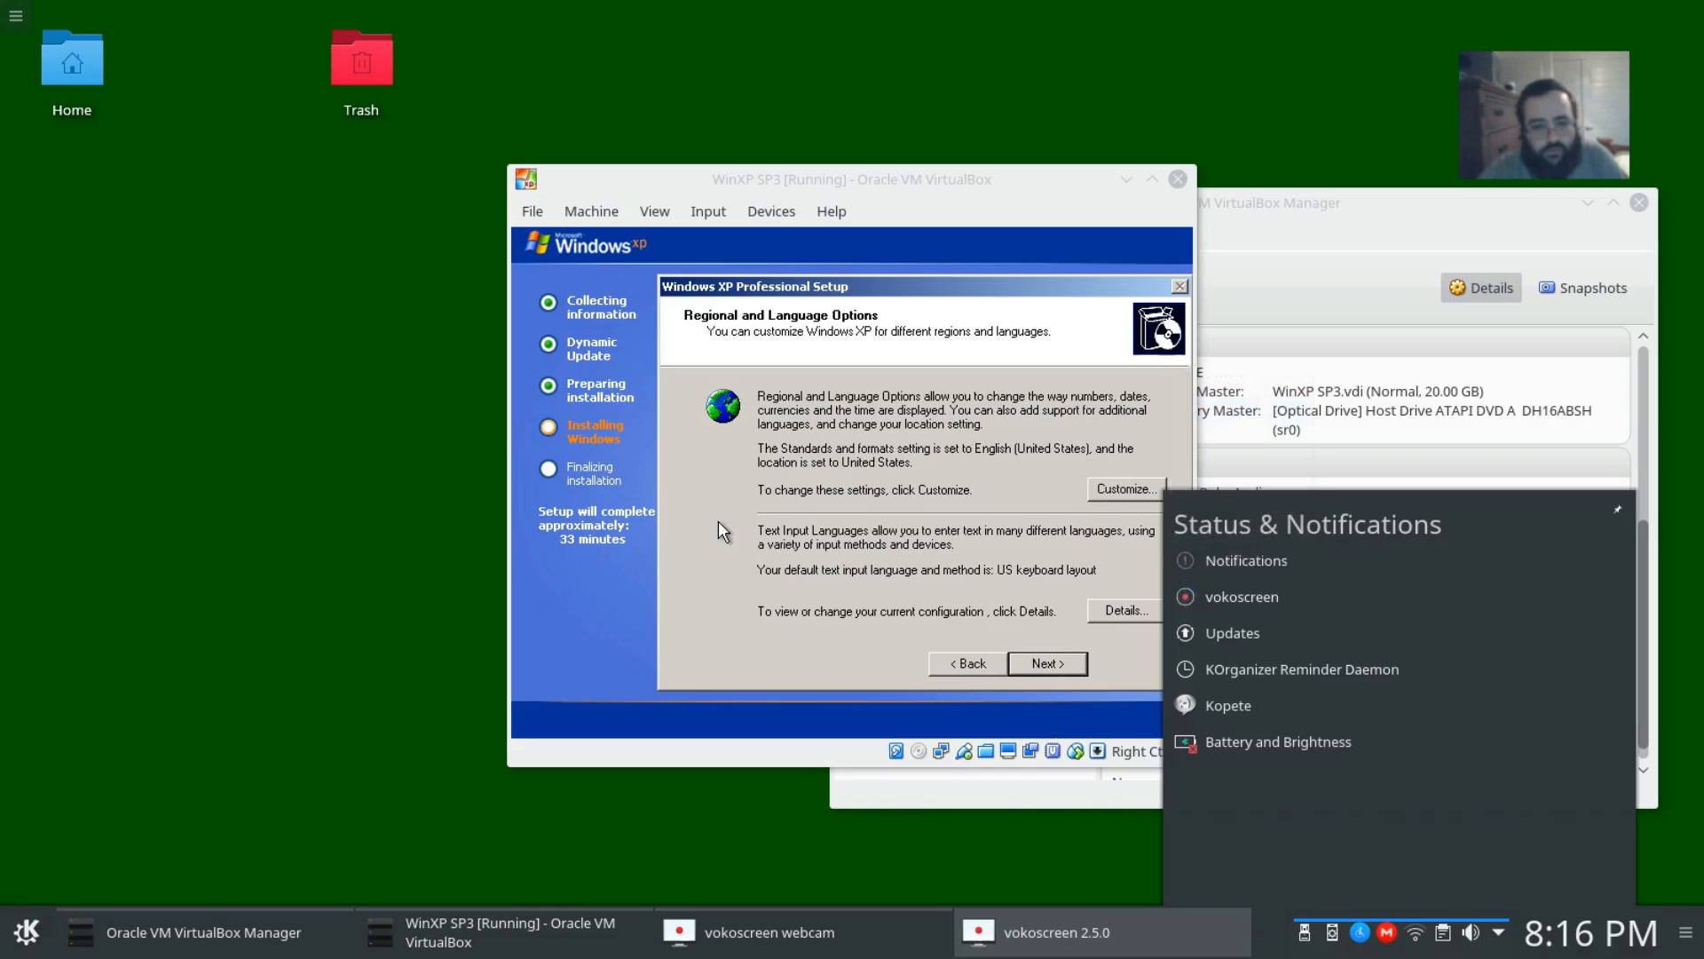
Accept the default regional and language options, enter the owner's name, and proceed to the product key page
{"action": "left_click", "coordinate": [717, 520]}
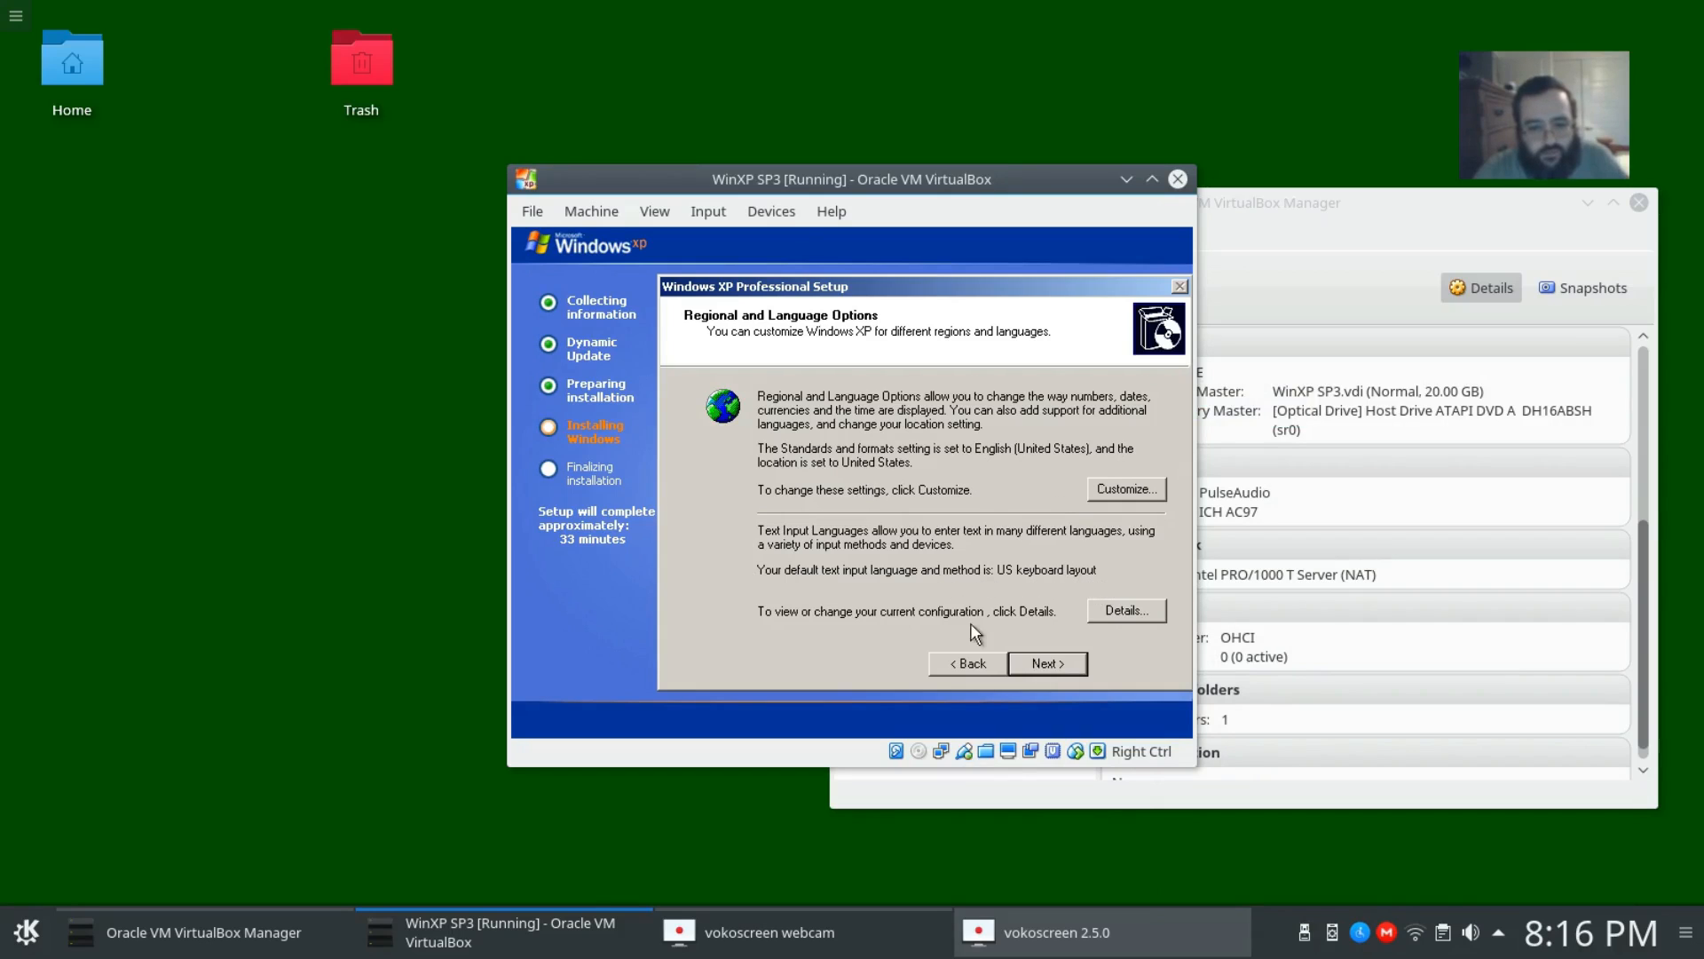
{"action": "left_click", "coordinate": [1053, 661]}
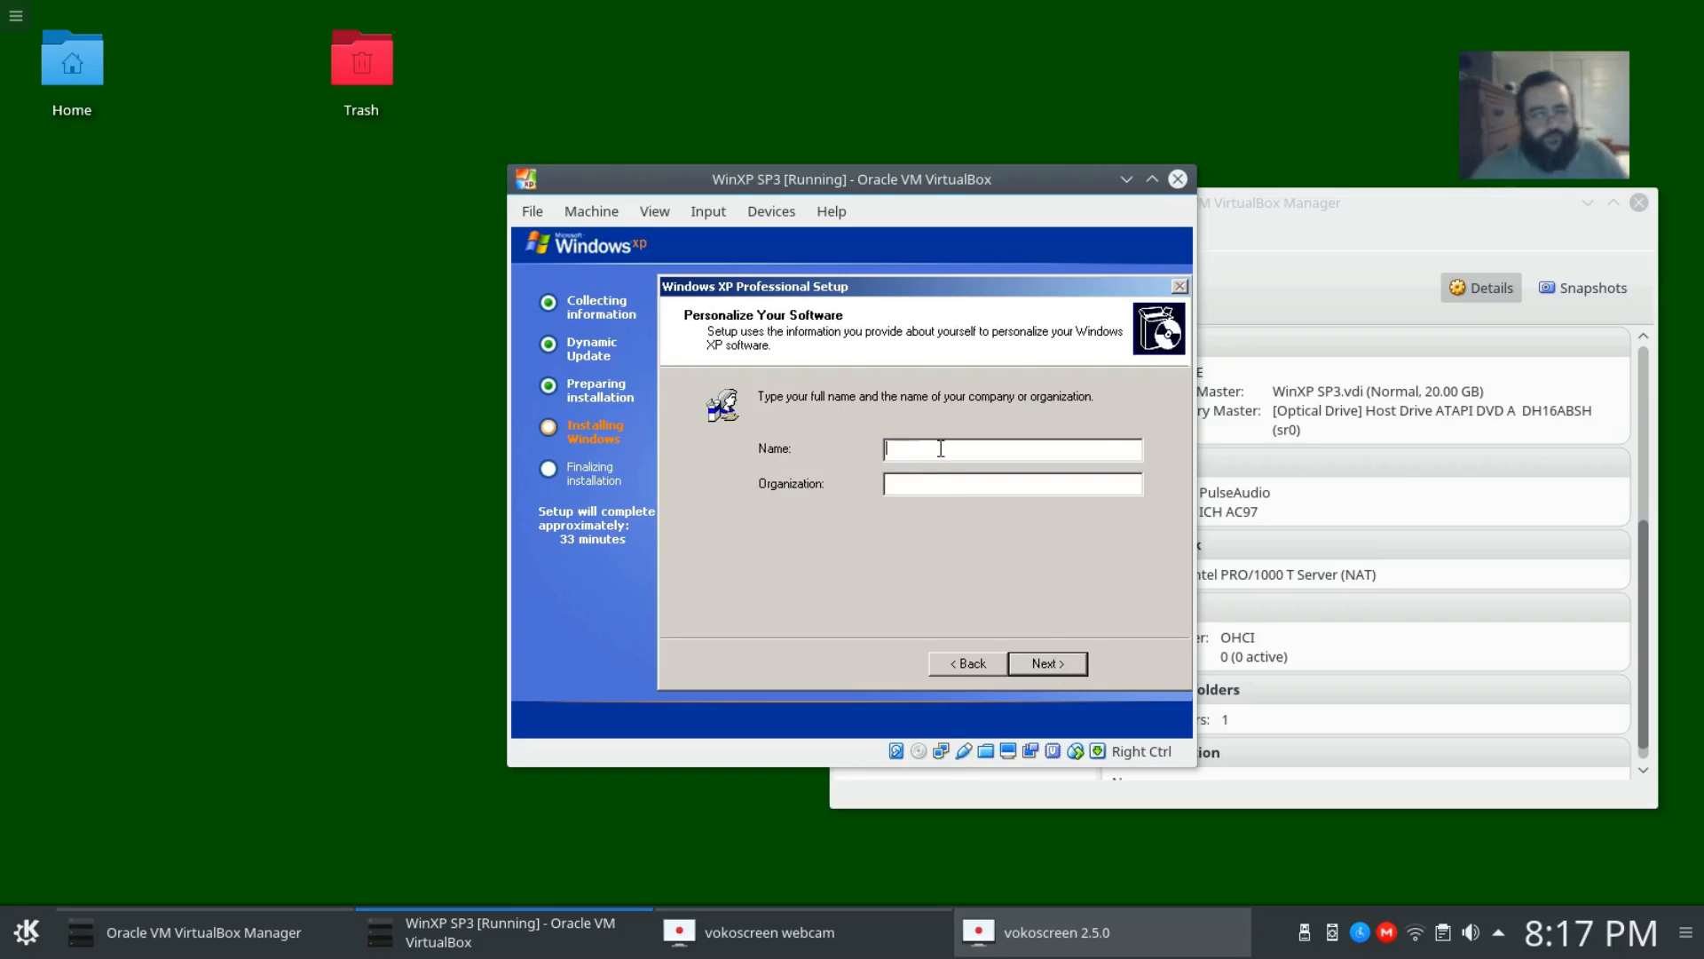
{"action": "type", "text": "Scott"}
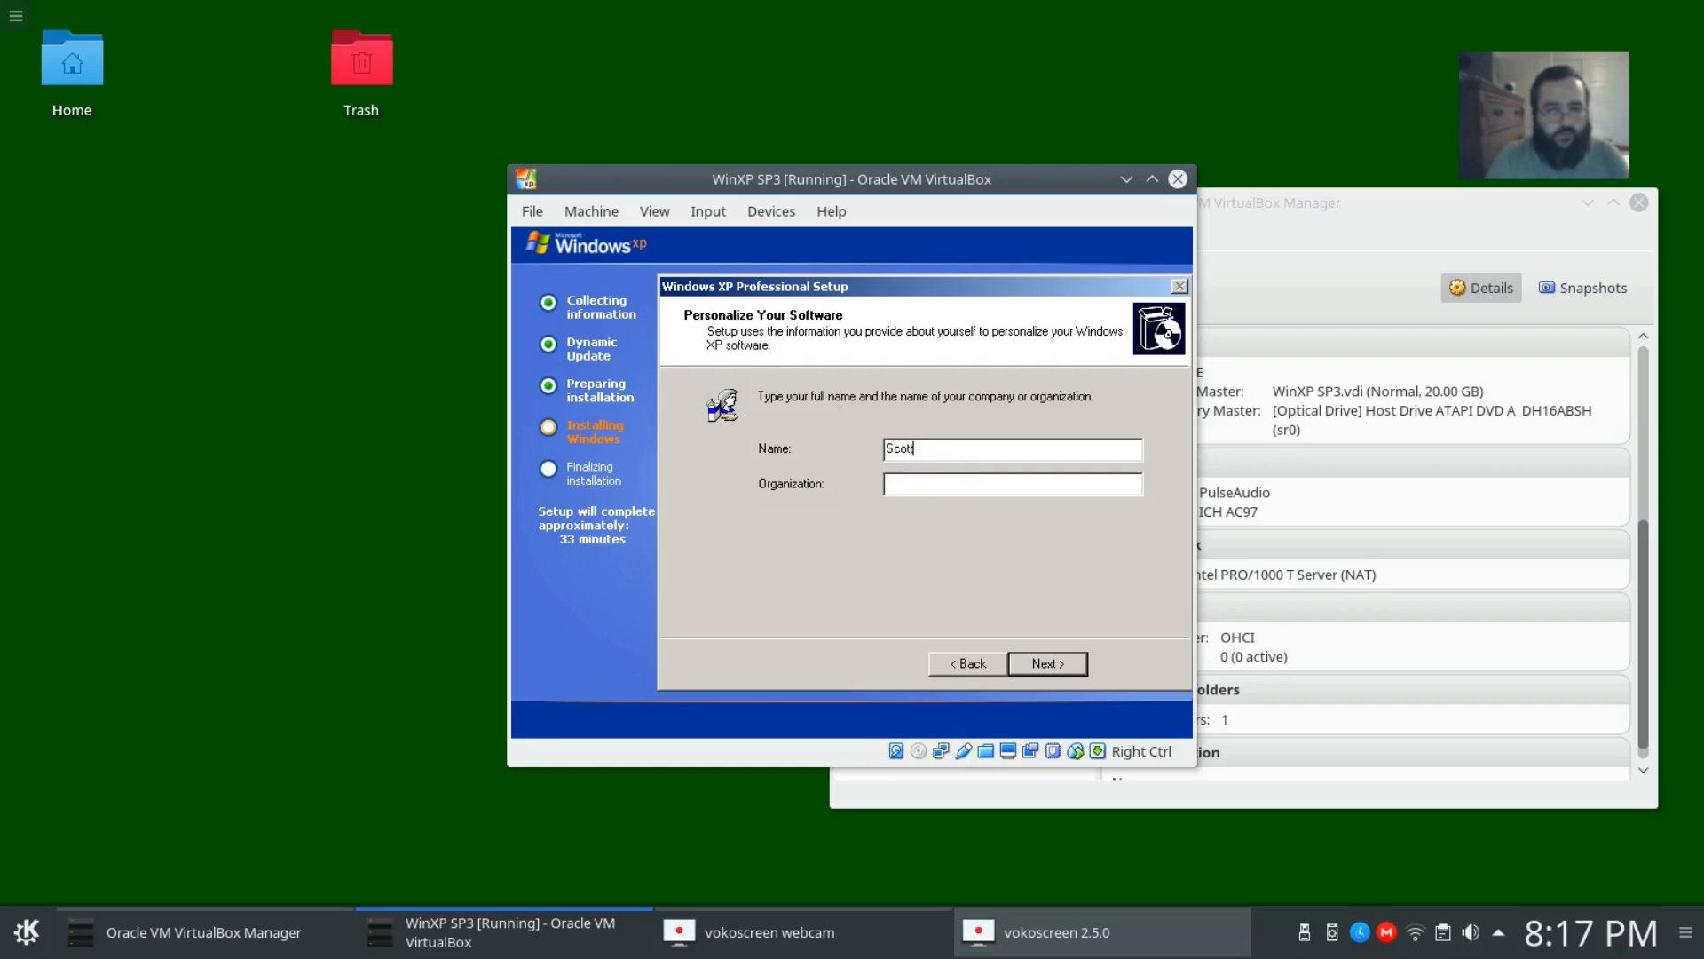
{"action": "left_click", "coordinate": [1049, 664]}
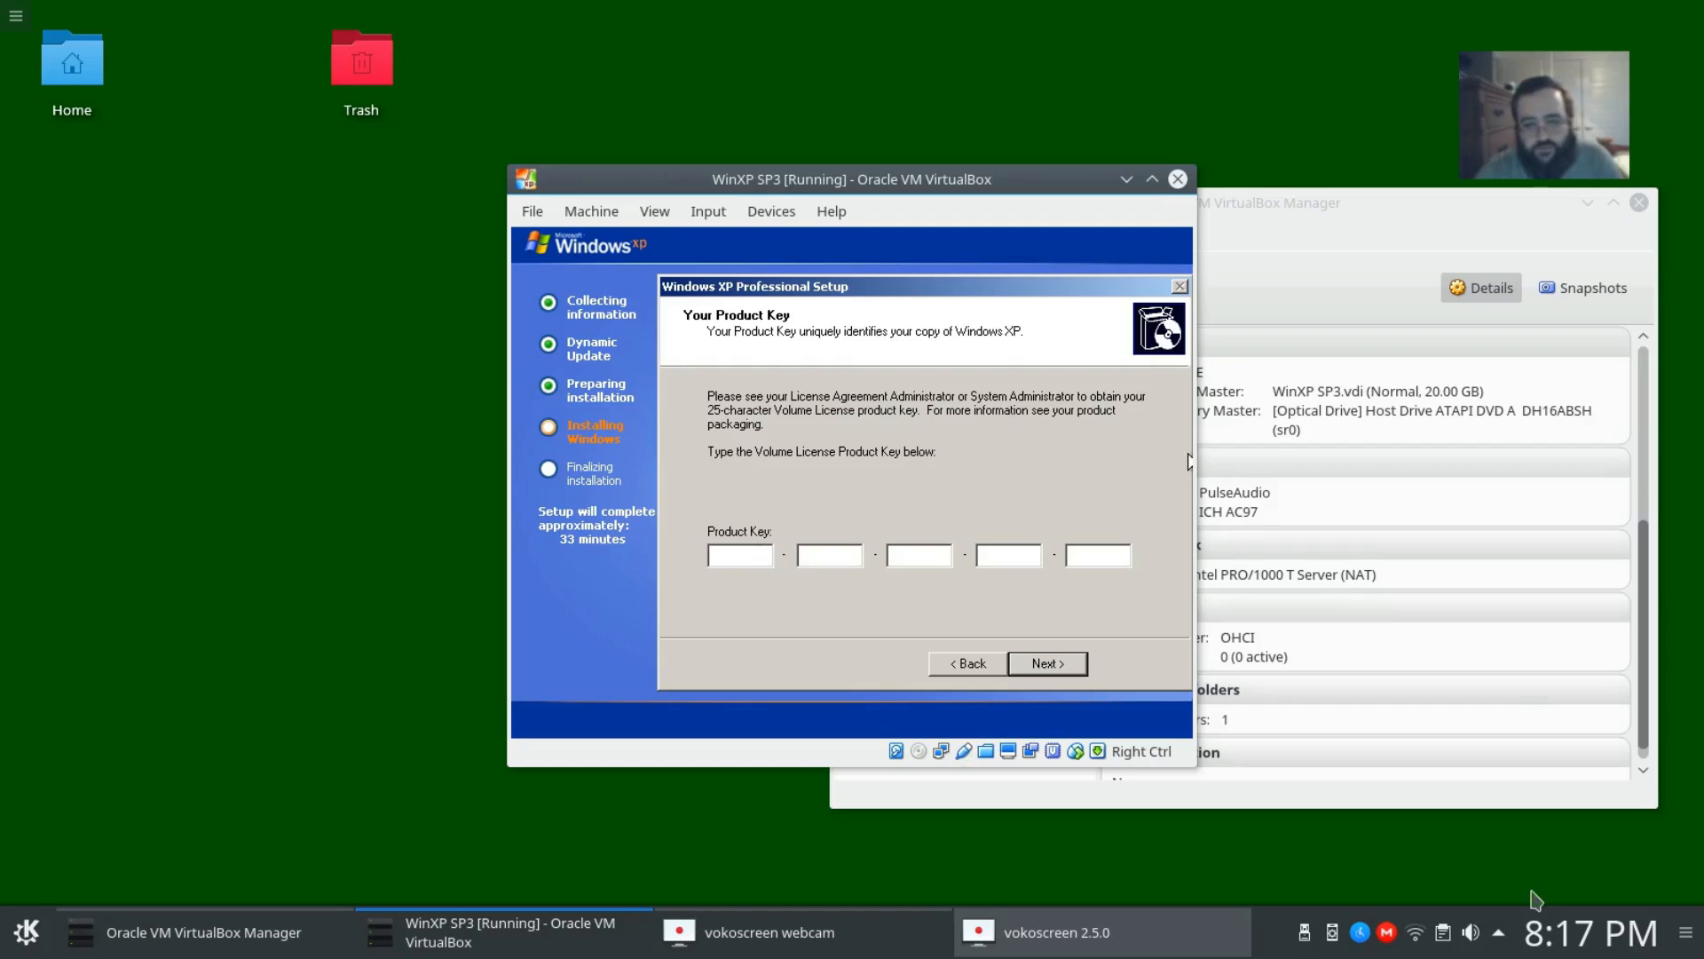
{"action": "left_click", "coordinate": [1501, 937]}
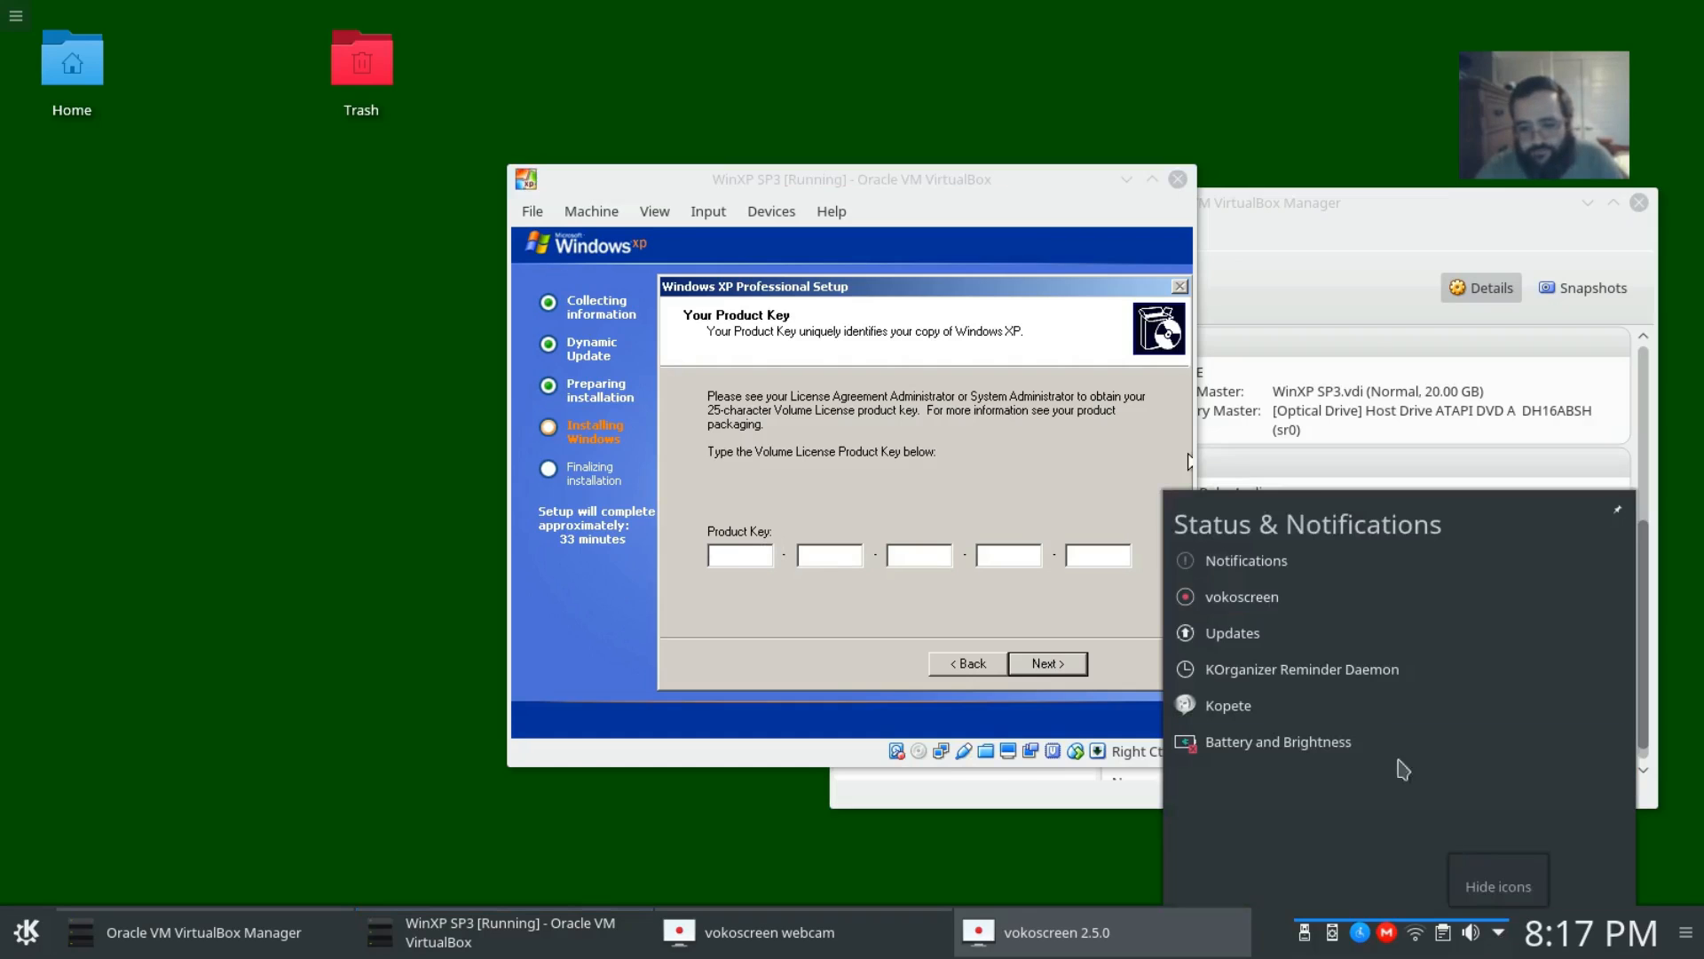
{"action": "right_click", "coordinate": [1295, 601]}
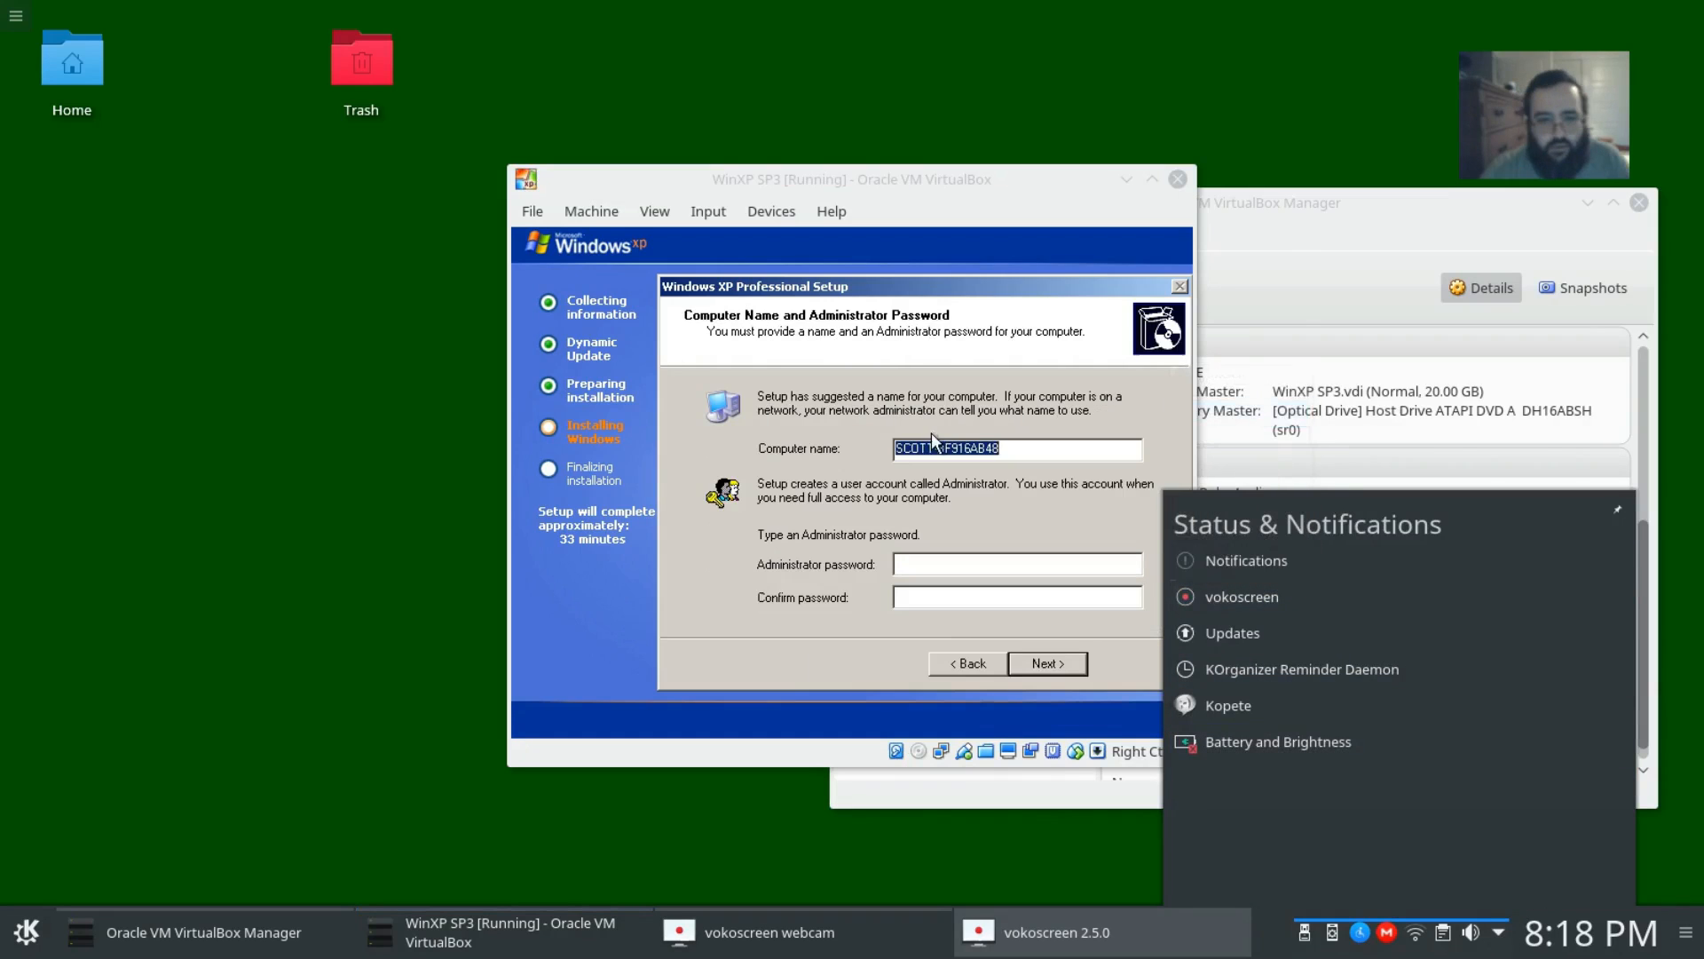
Replace the suggested computer name with vb-winxp-sp3 in Windows XP Professional Setup
{"action": "left_click", "coordinate": [1009, 448]}
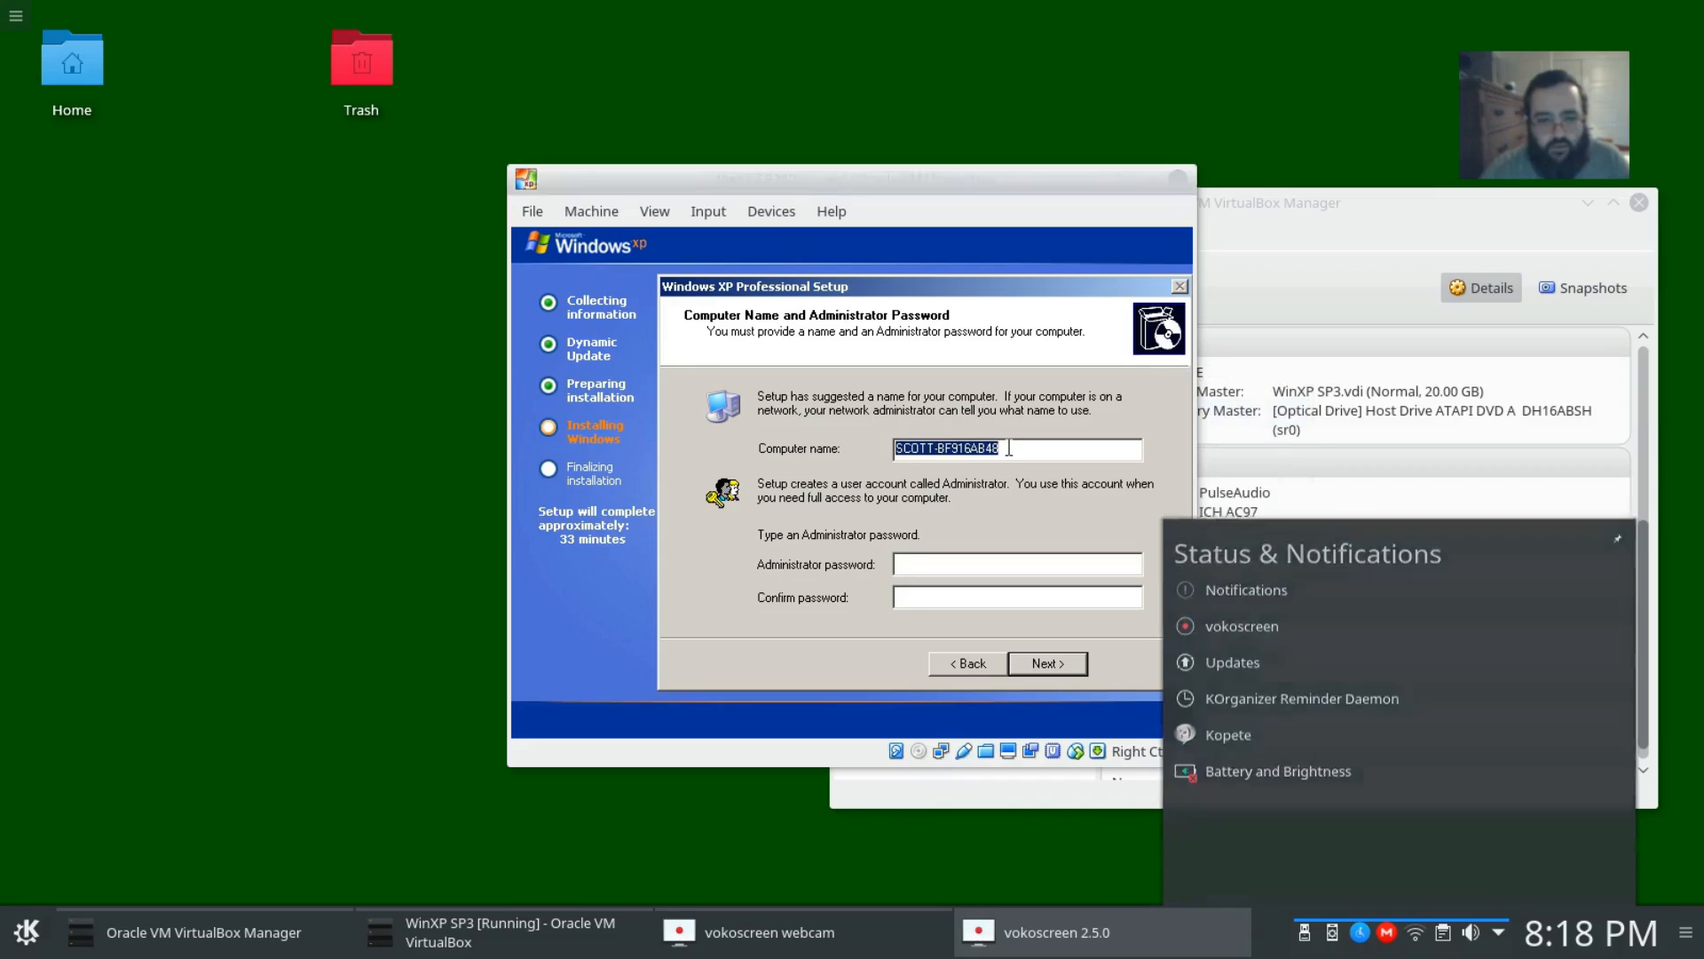
{"action": "left_click_drag", "start_coordinate": [1009, 449], "coordinate": [895, 448]}
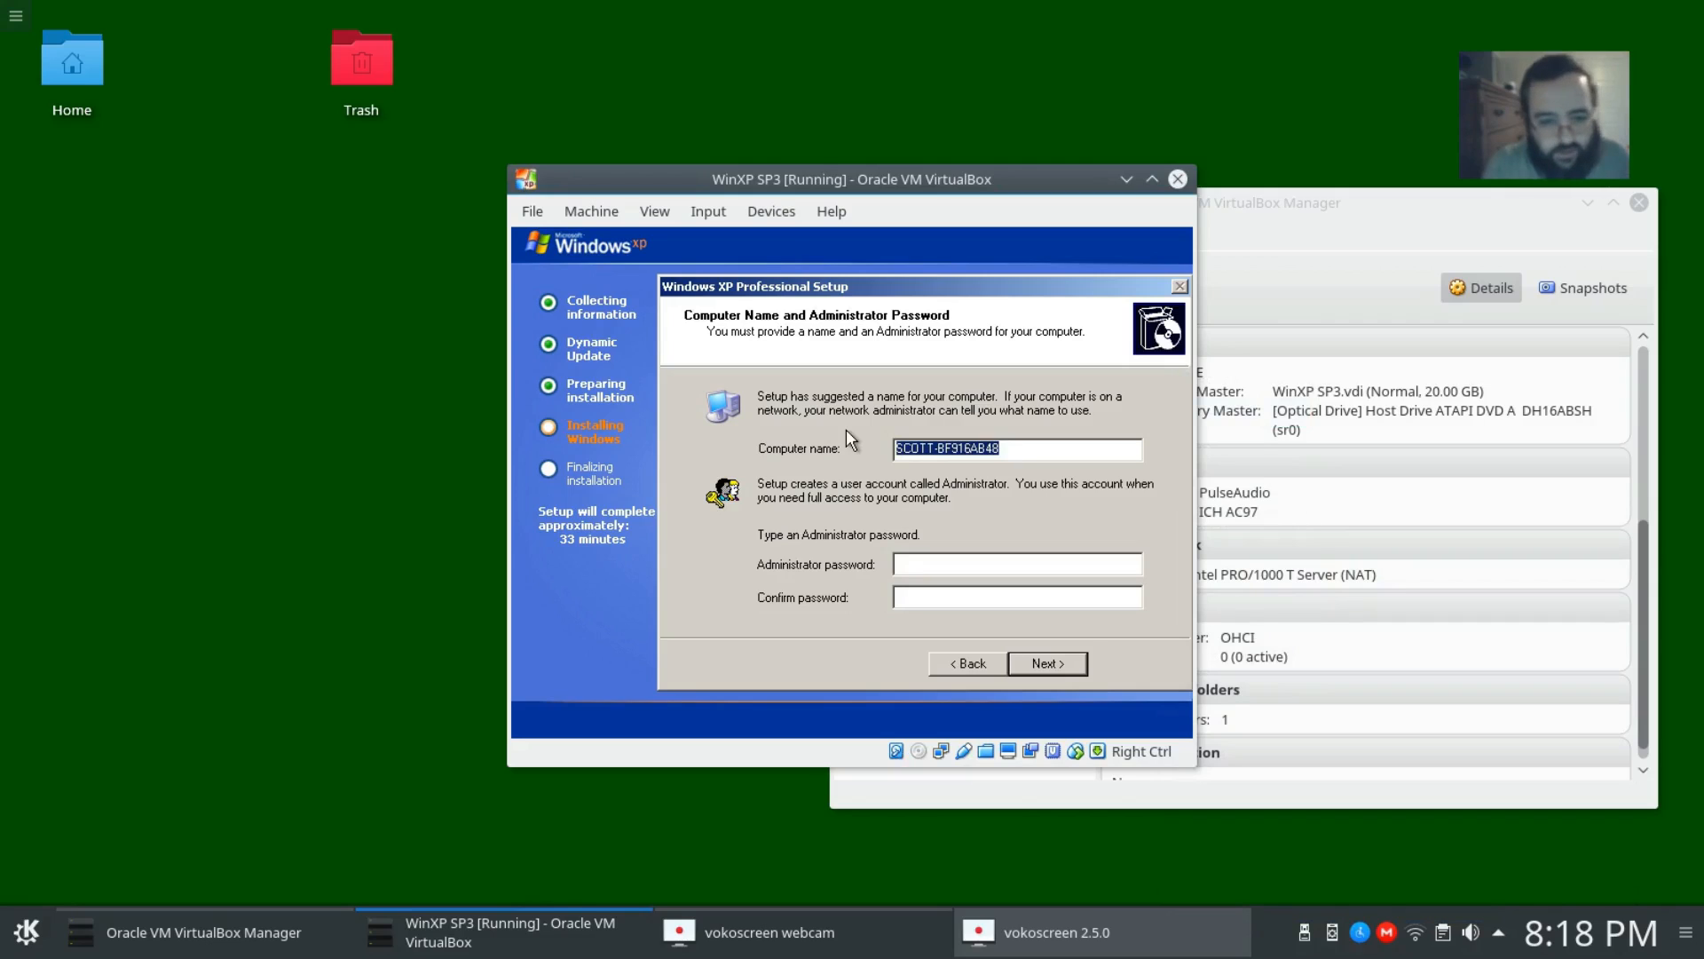
{"action": "type", "text": "v"}
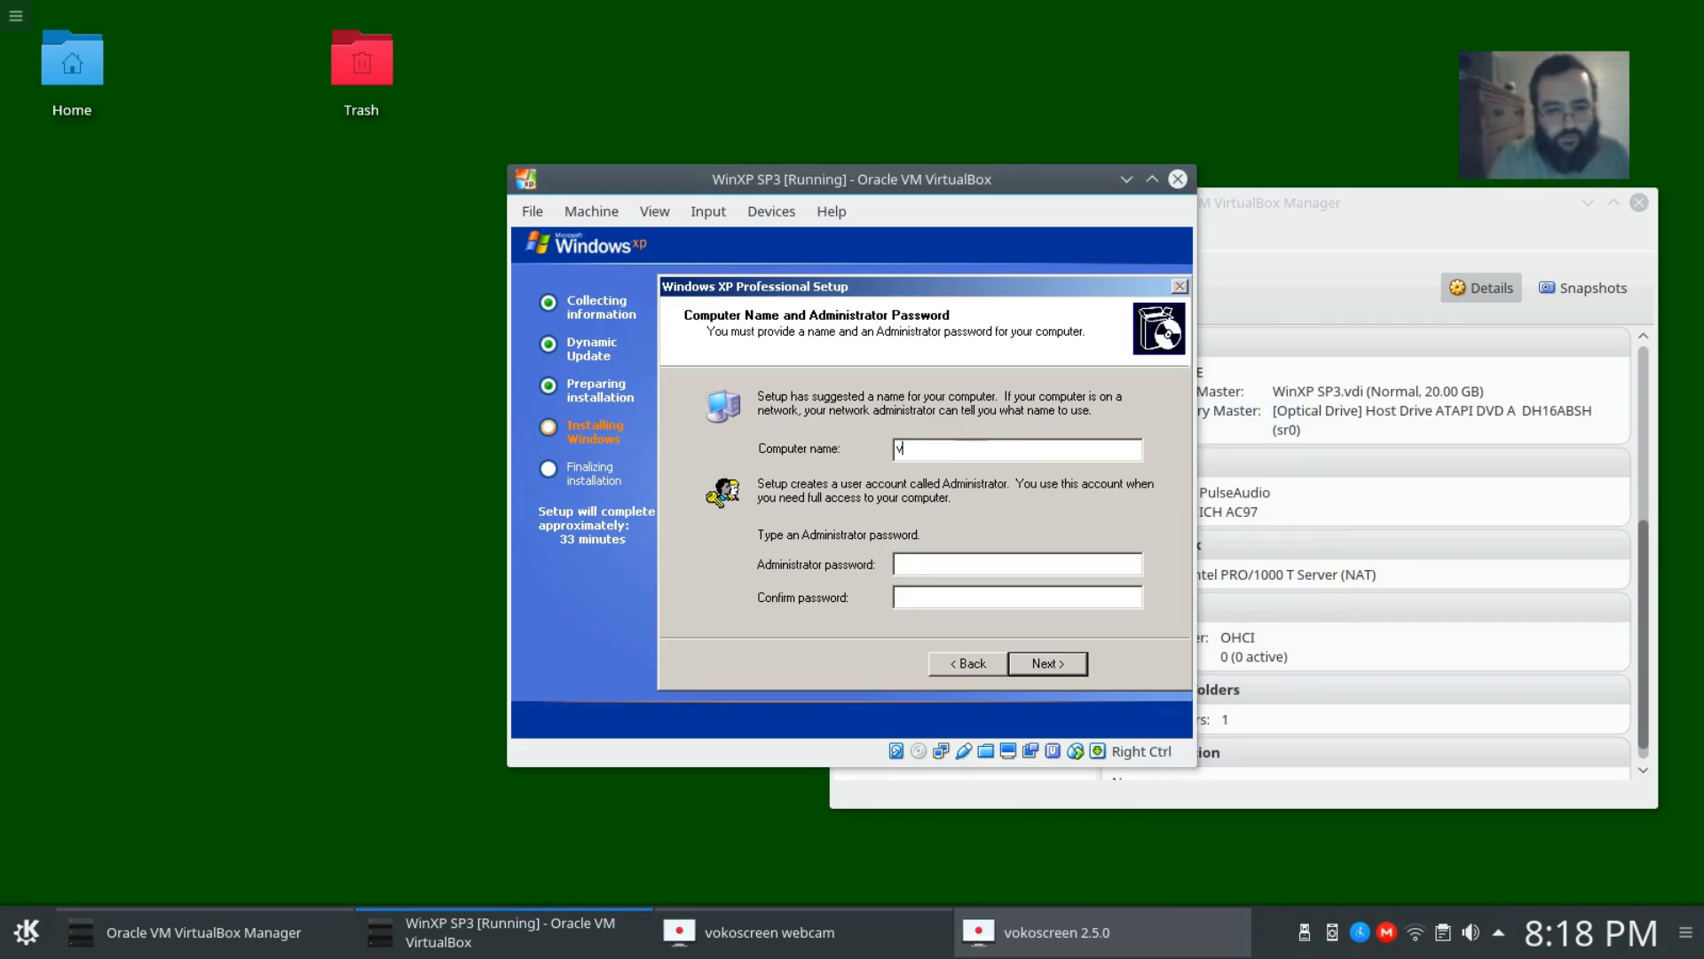
{"action": "type", "text": "b-"}
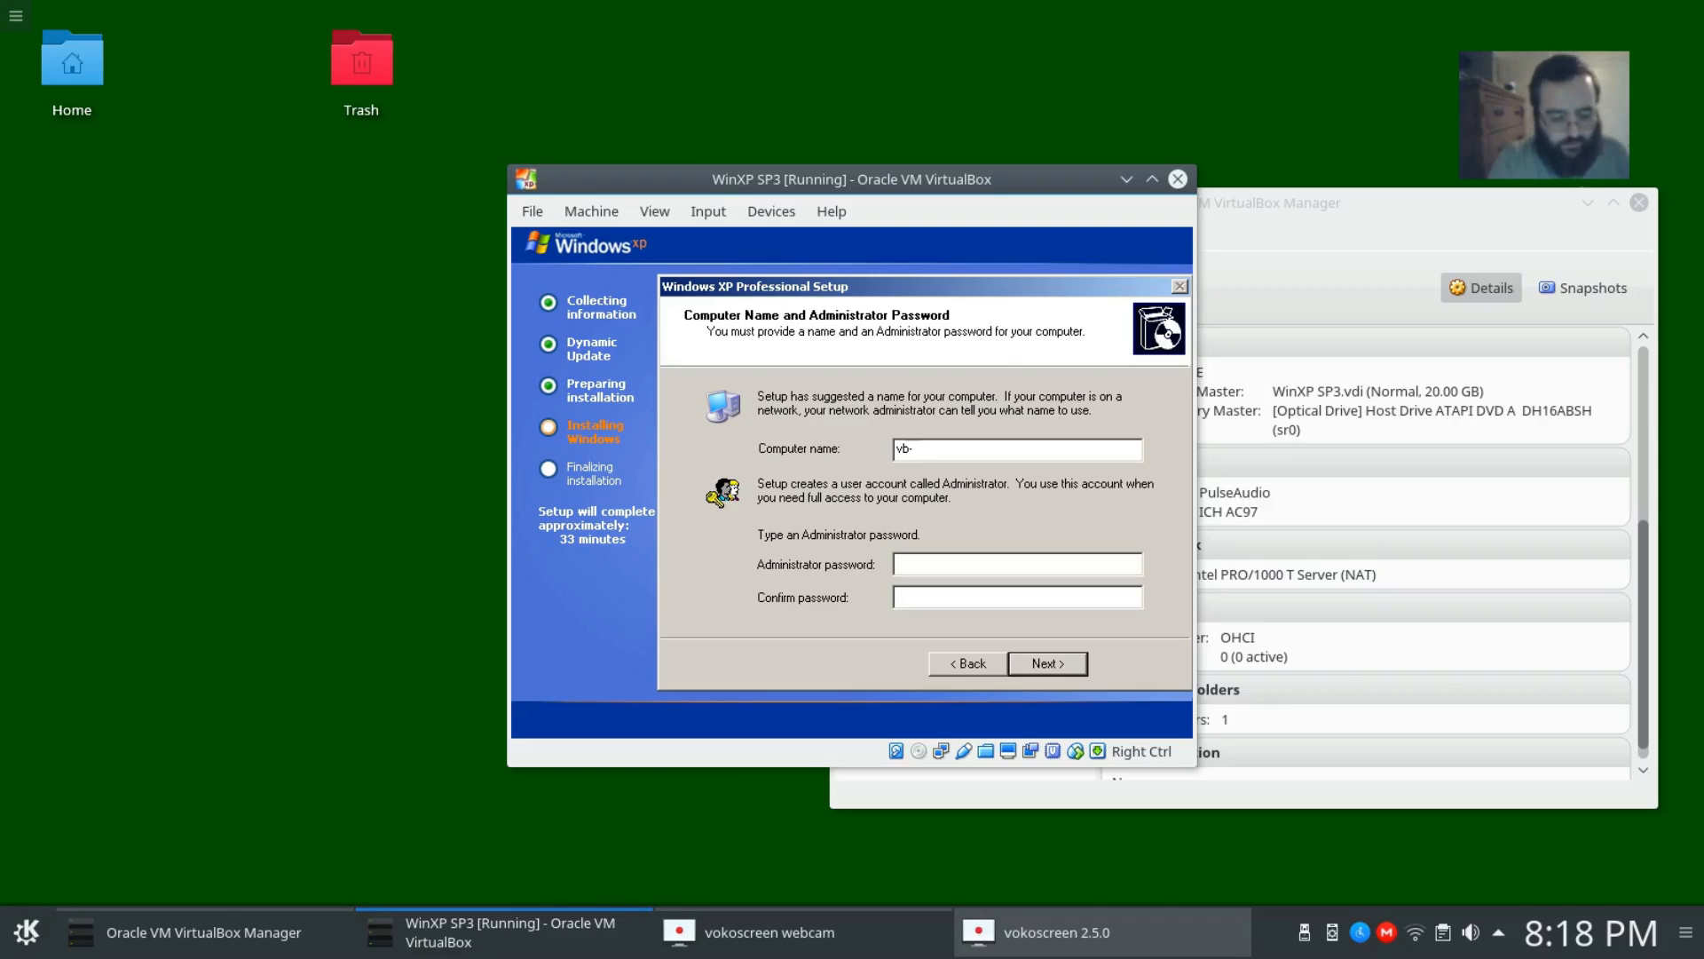
{"action": "type", "text": "win"}
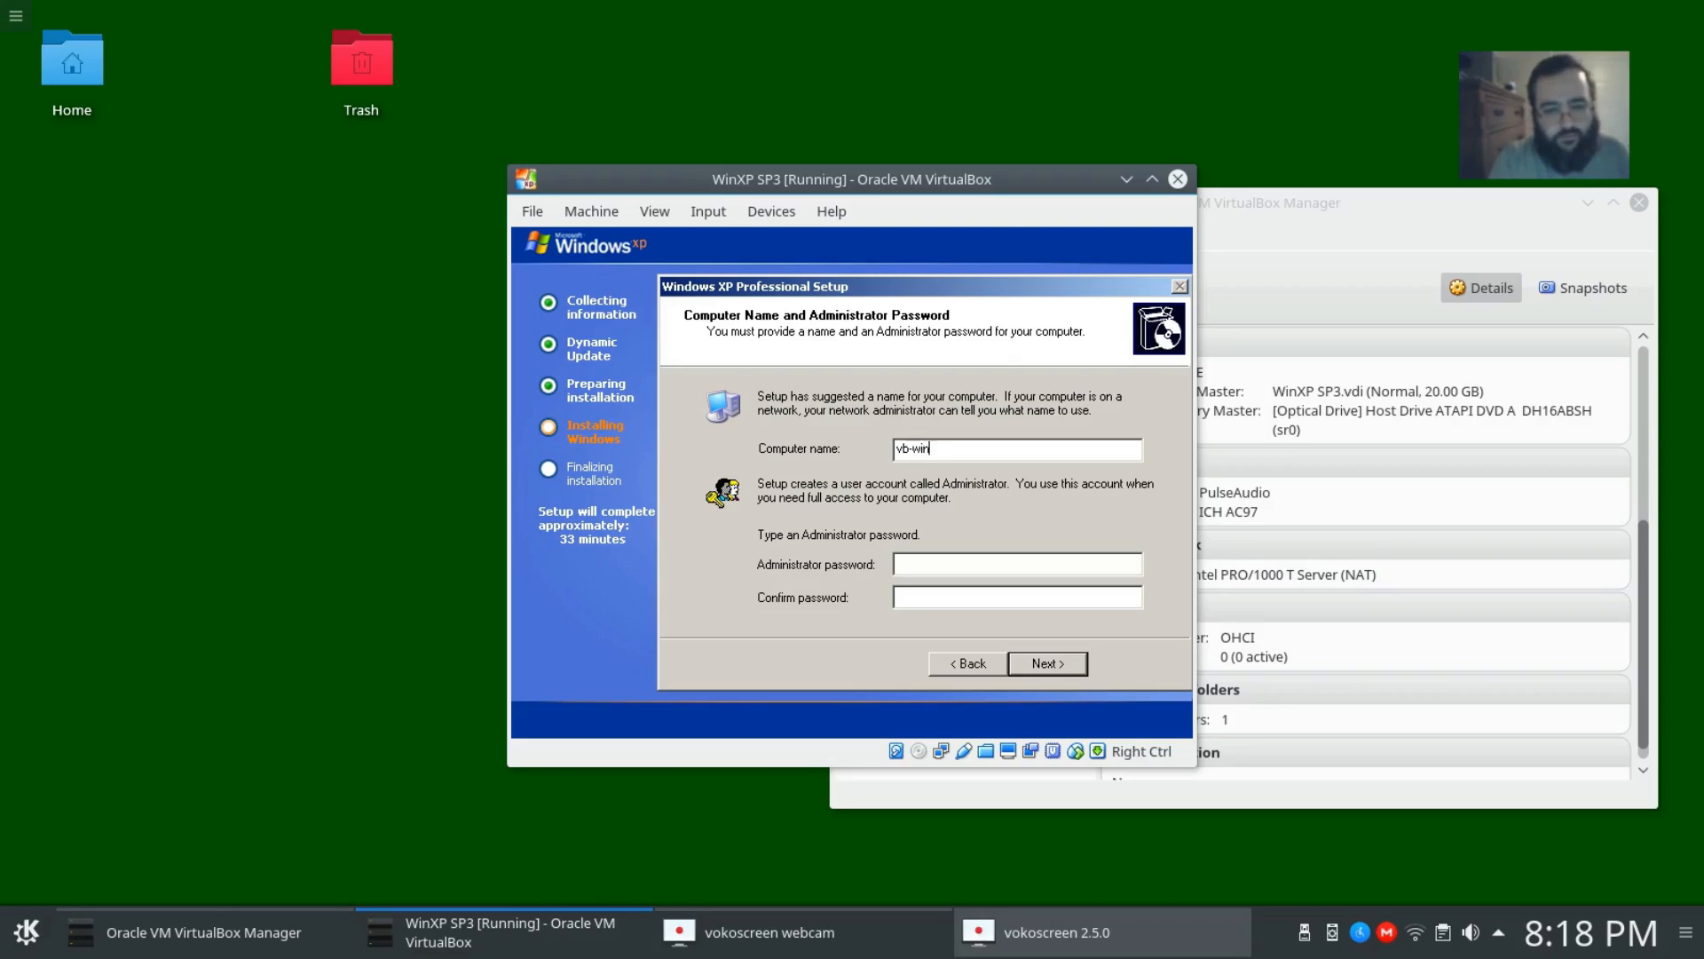
{"action": "type", "text": "xp-sp3"}
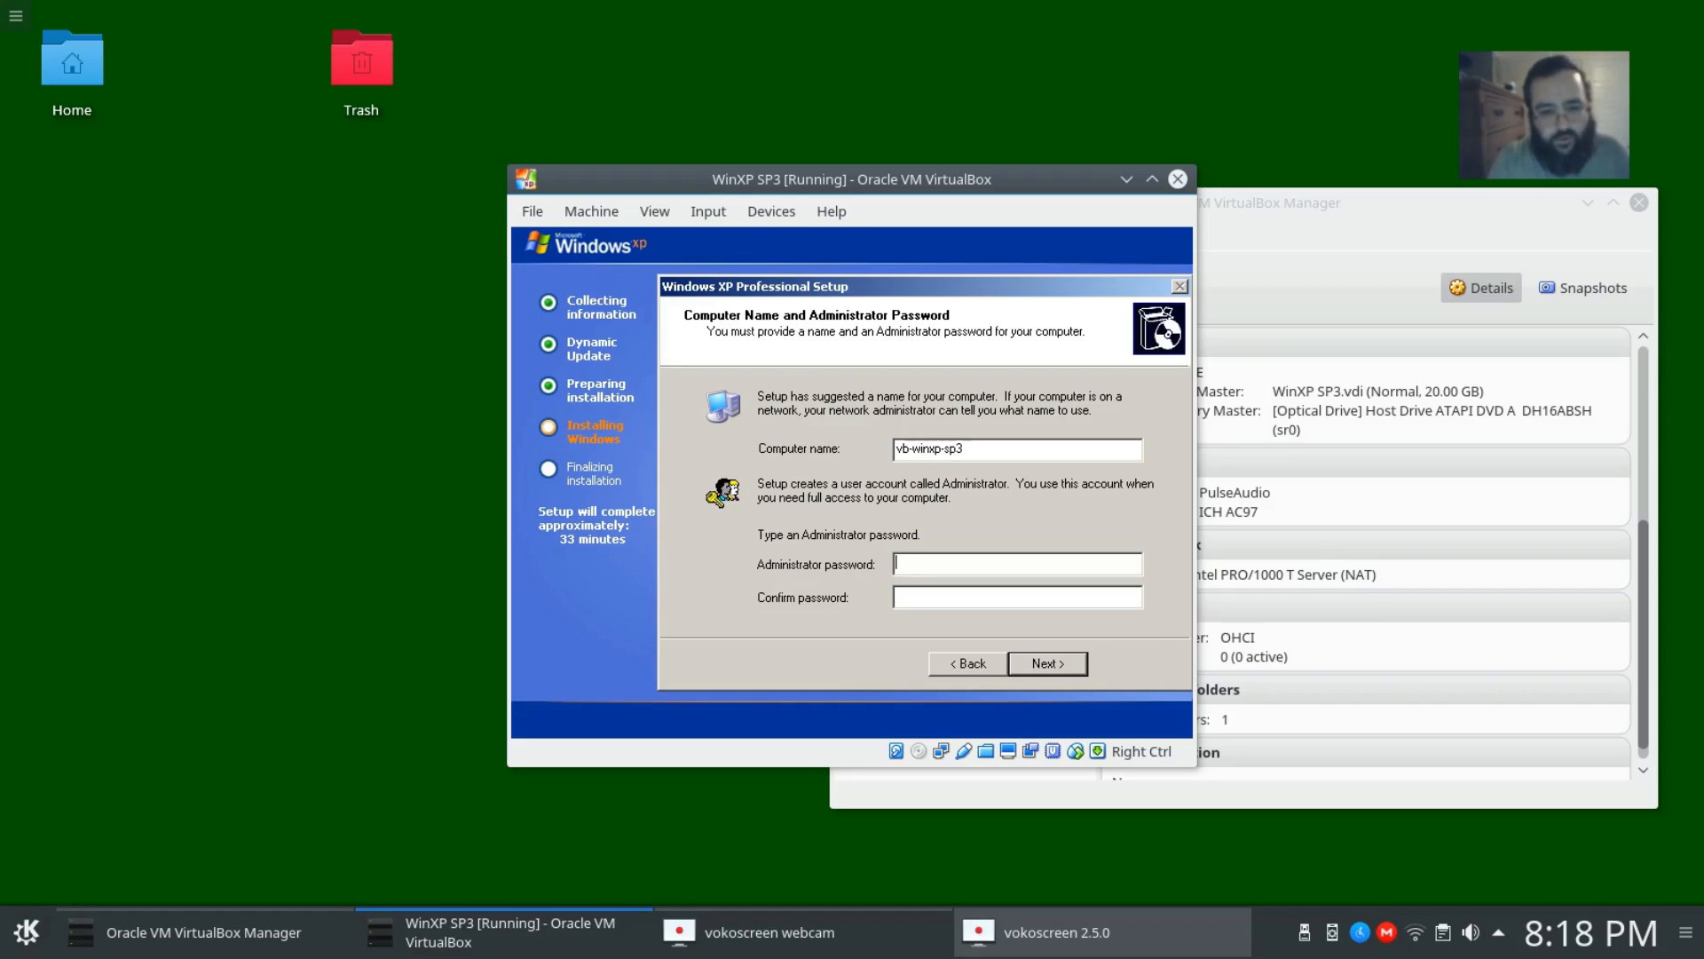
Enter and confirm the Administrator password, and proceed to the date and time settings
{"action": "key", "text": "Tab"}
{"action": "type", "text": "••••••••••"}
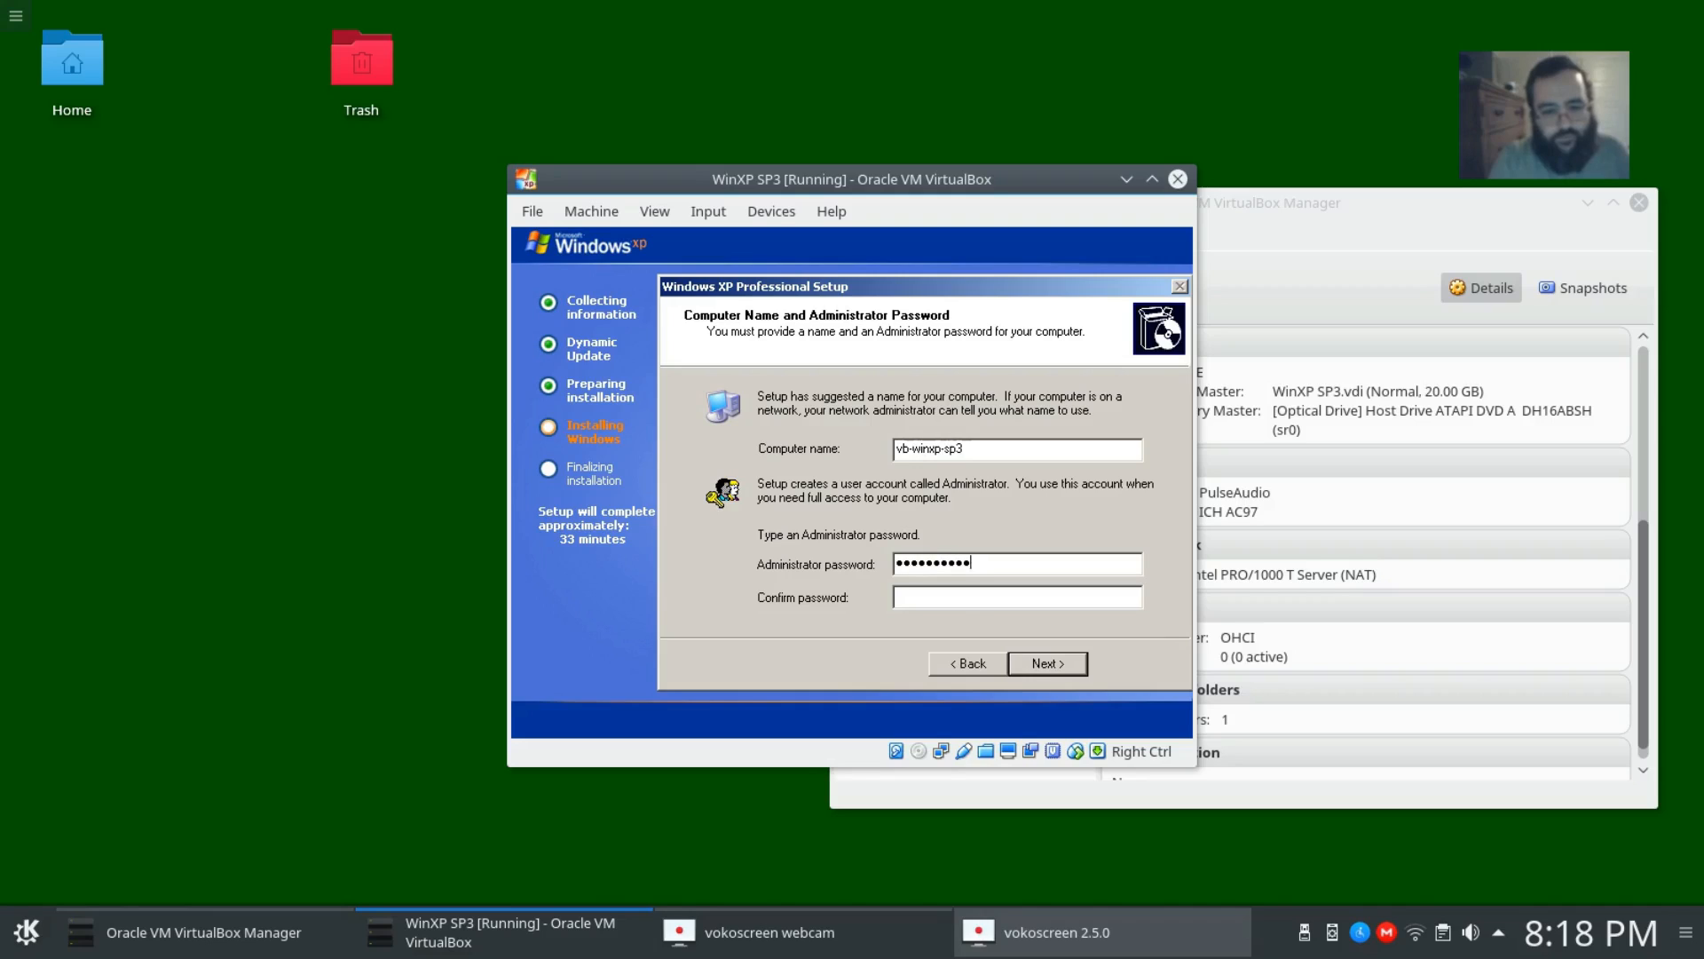
{"action": "key", "text": "Tab"}
{"action": "type", "text": "••••••••••"}
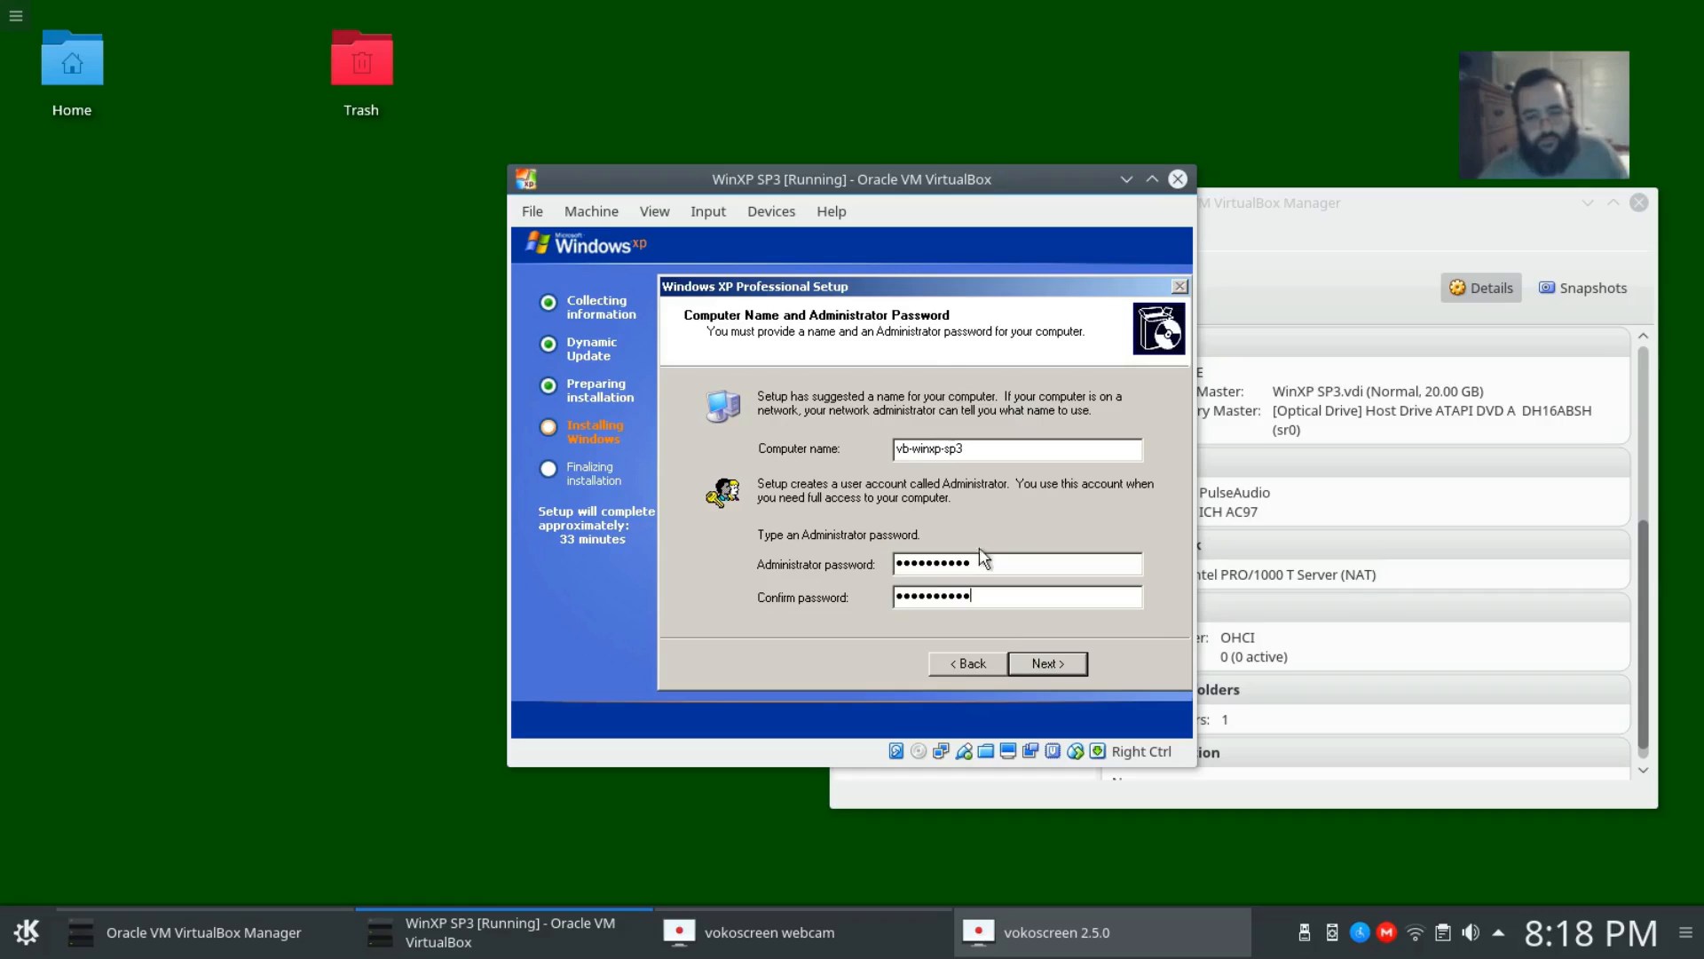
{"action": "left_click", "coordinate": [1048, 672]}
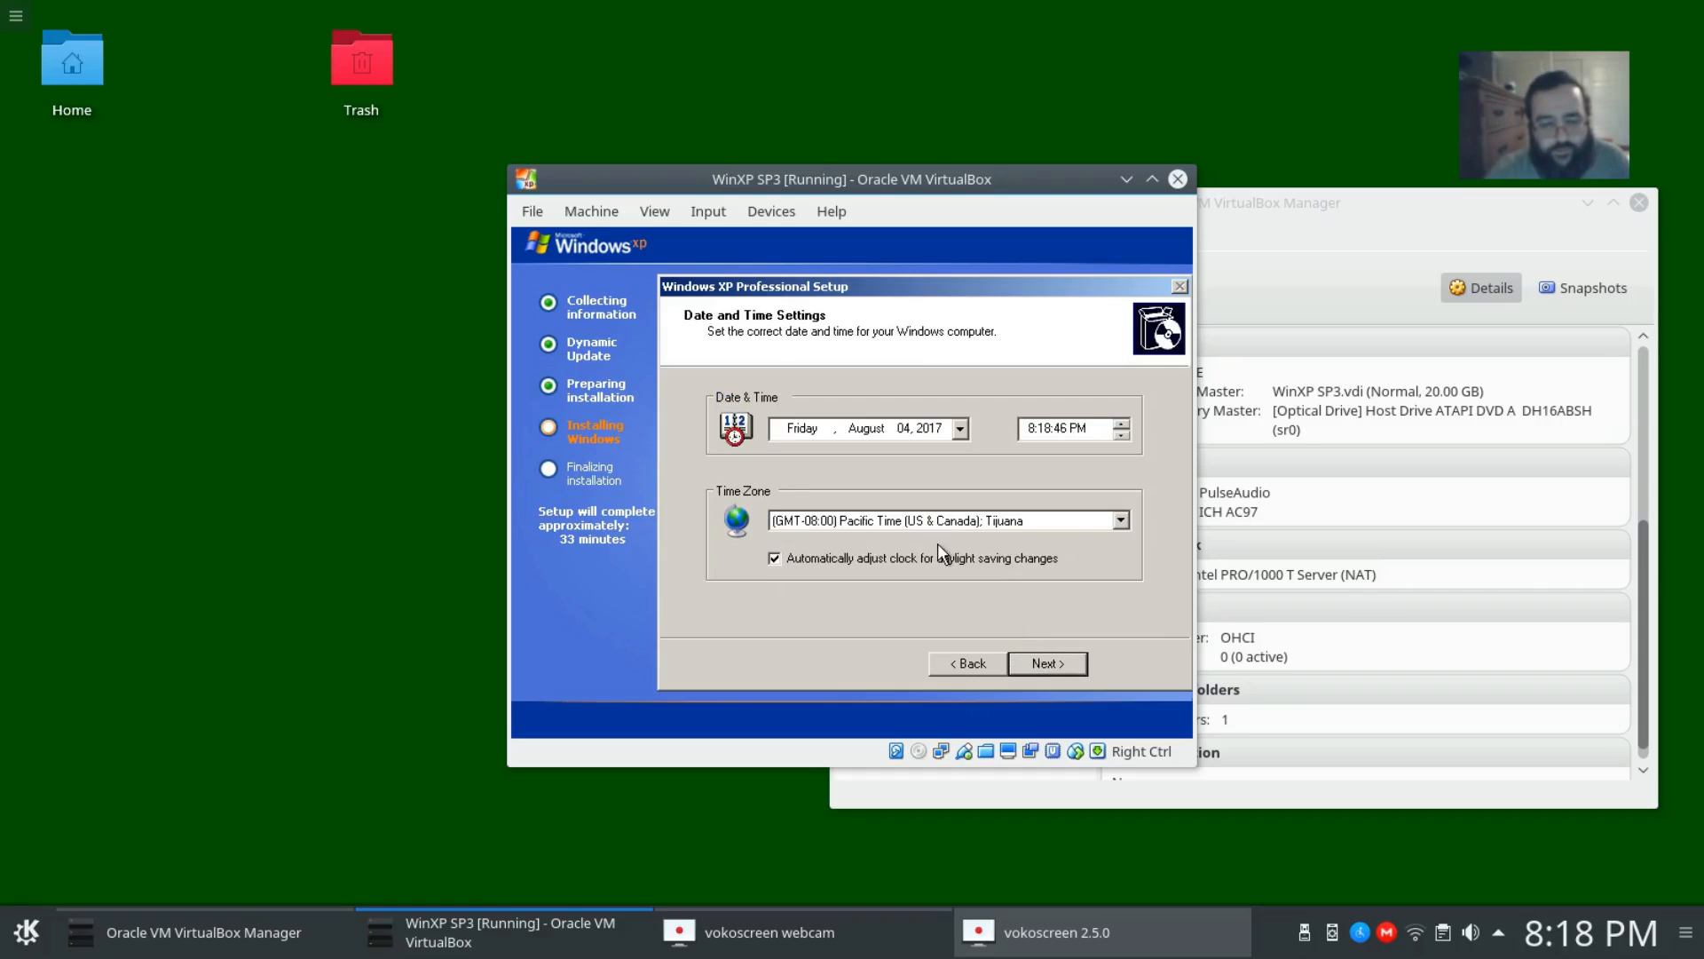
Set the time zone to (GMT-06:00) Central Time (US & Canada) and accept the default network settings with the workgroup WORKGROUP
{"action": "left_click", "coordinate": [1122, 518]}
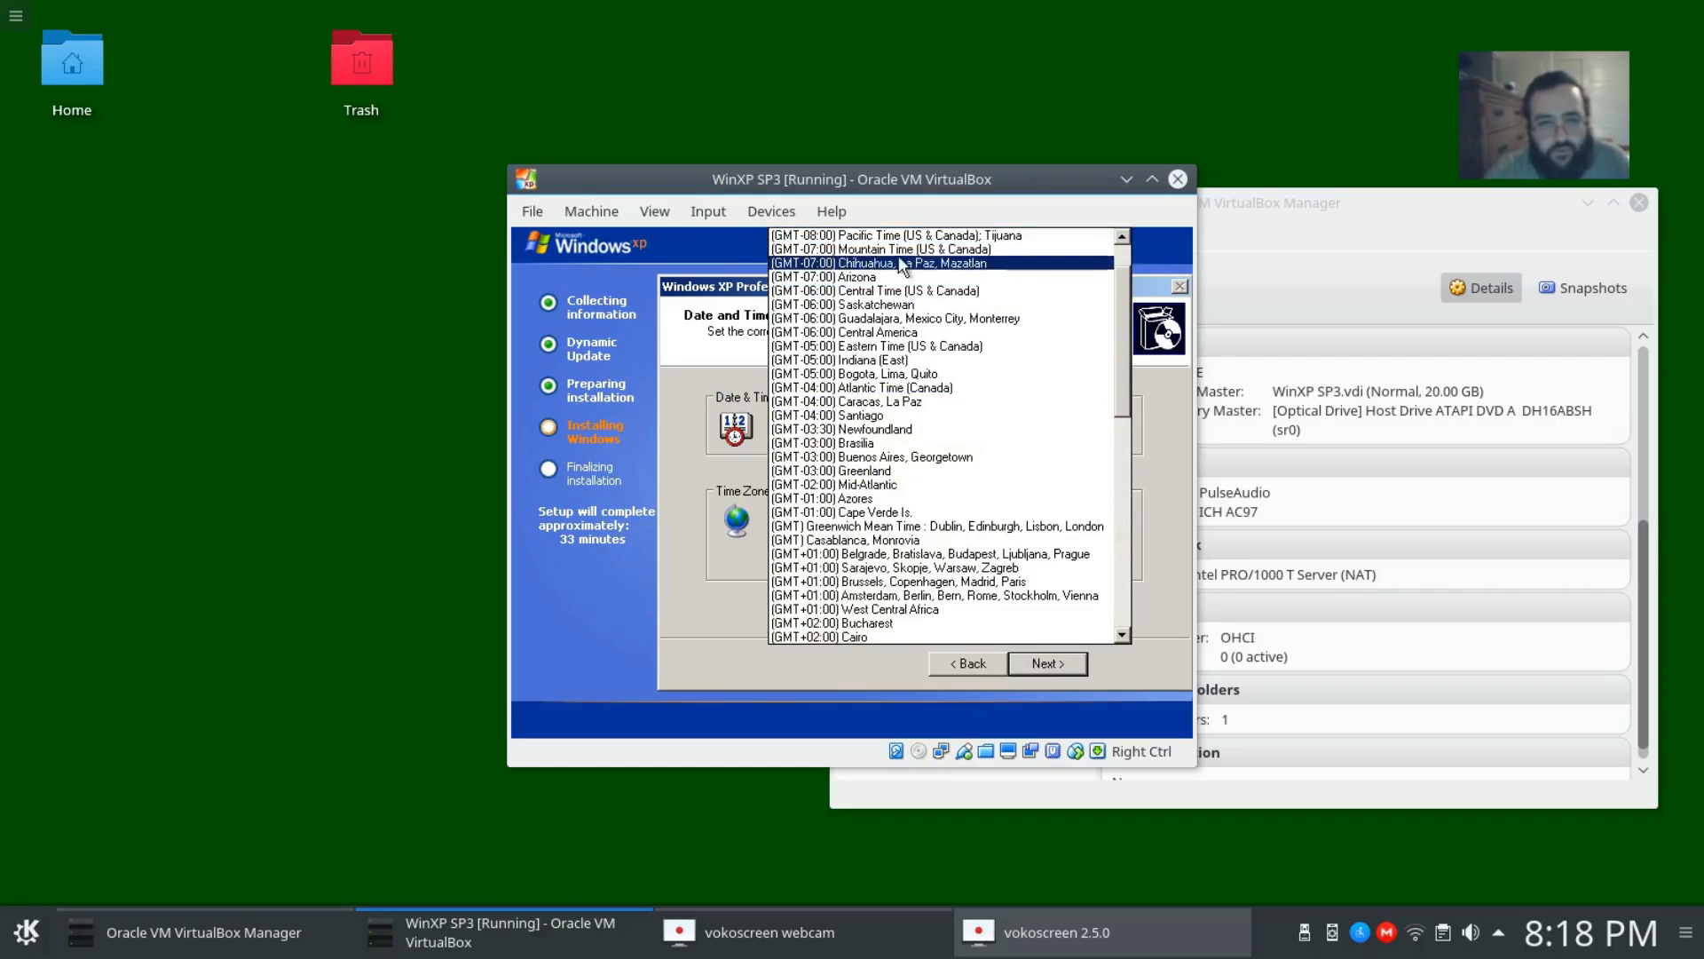
{"action": "left_click", "coordinate": [906, 293]}
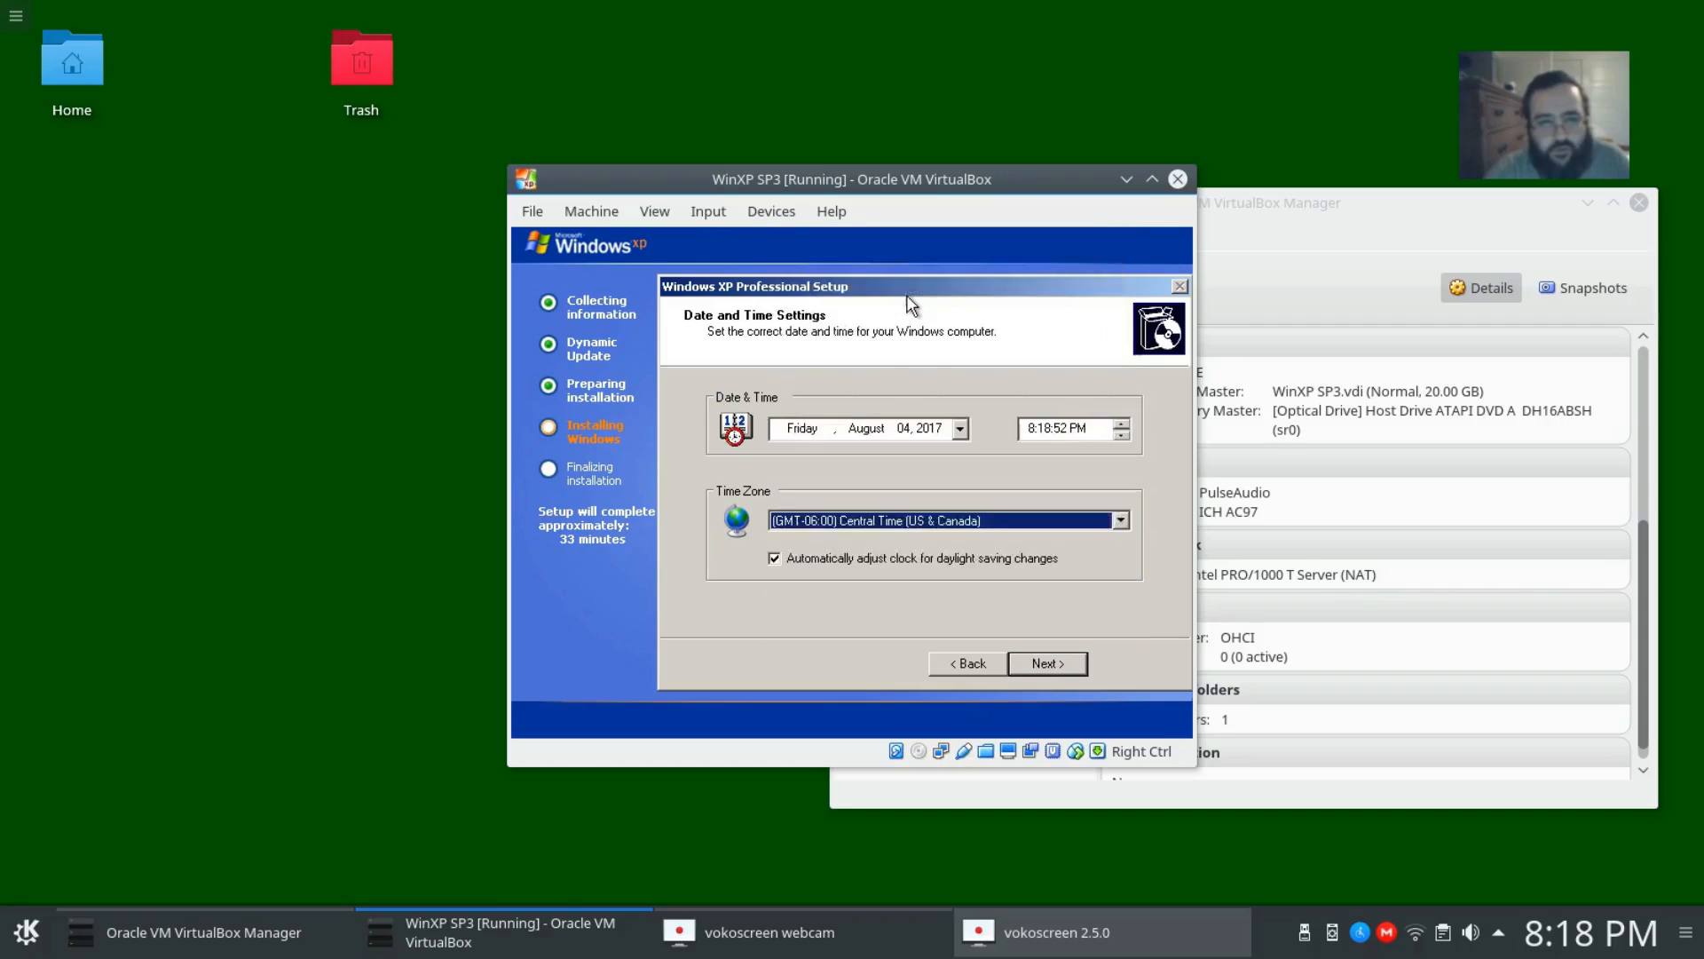
{"action": "left_click", "coordinate": [1044, 664]}
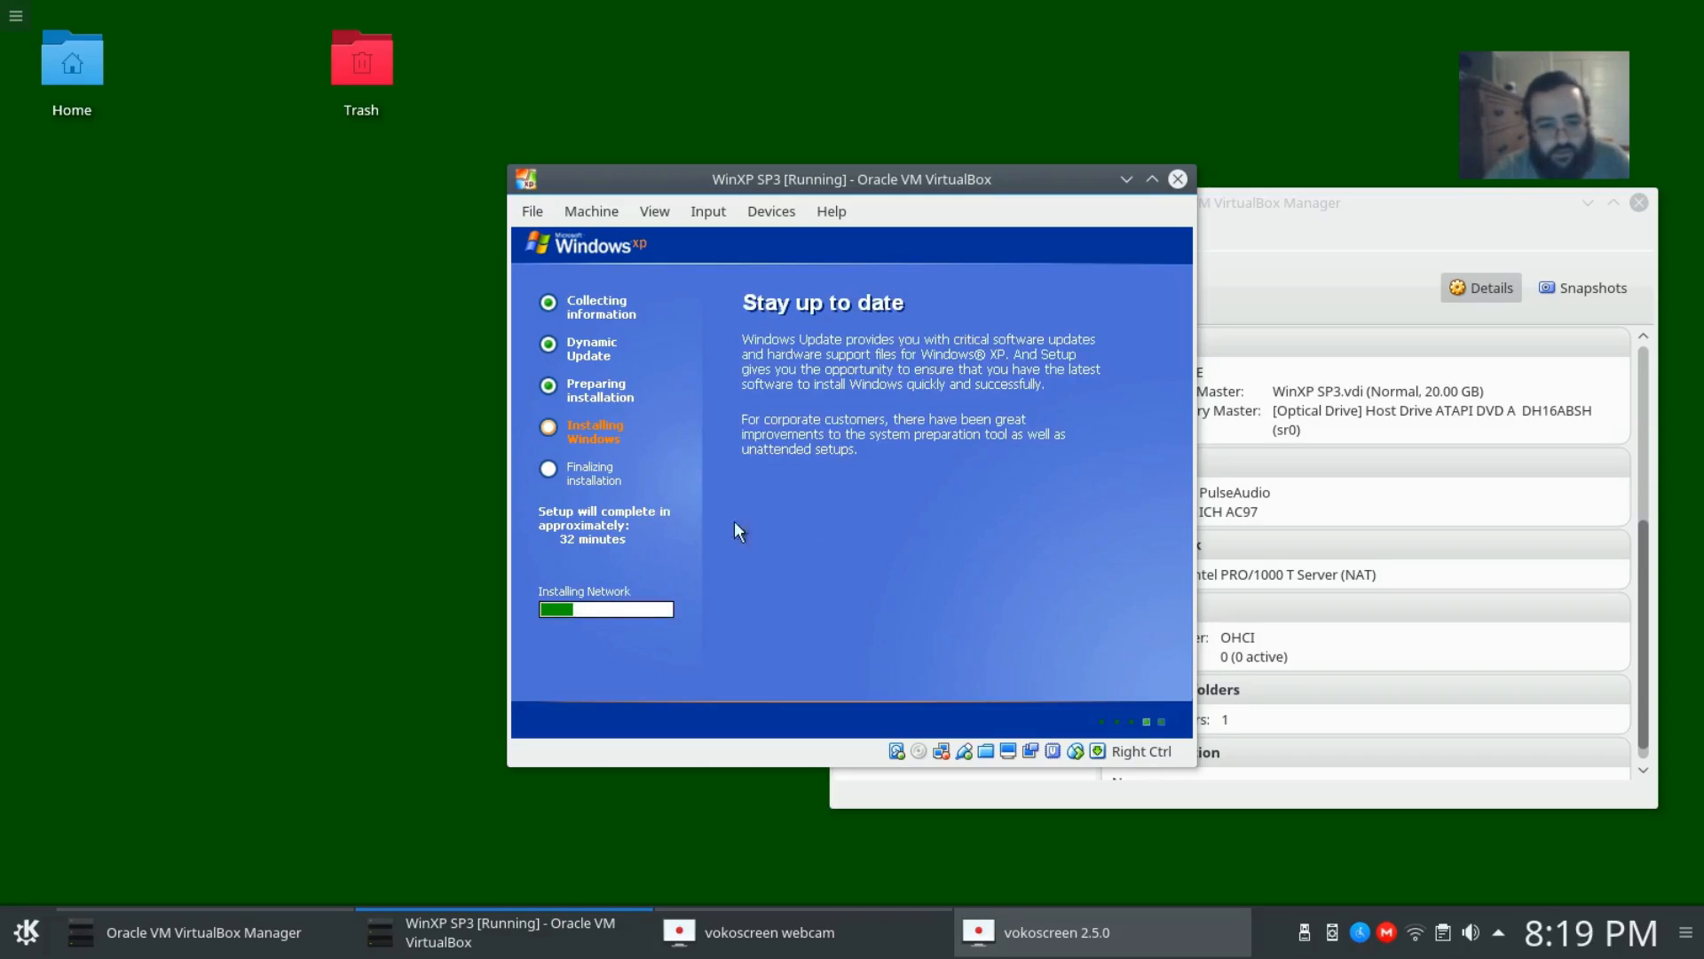
{"action": "left_click", "coordinate": [1047, 664]}
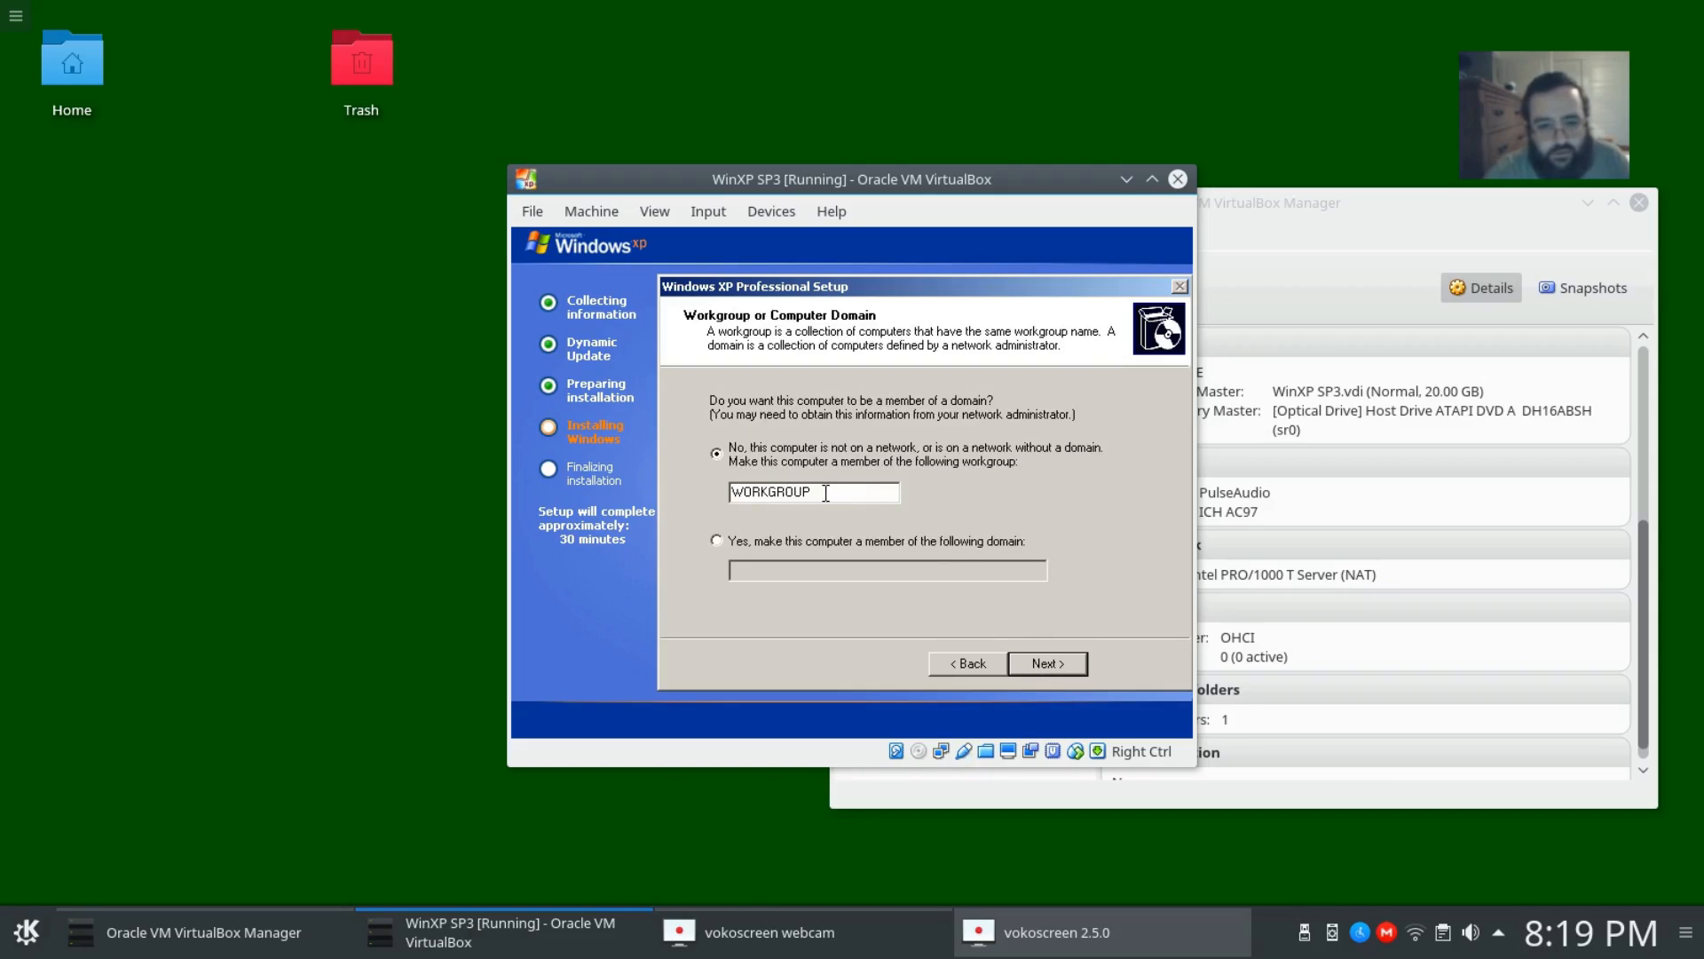
{"action": "left_click", "coordinate": [1056, 664]}
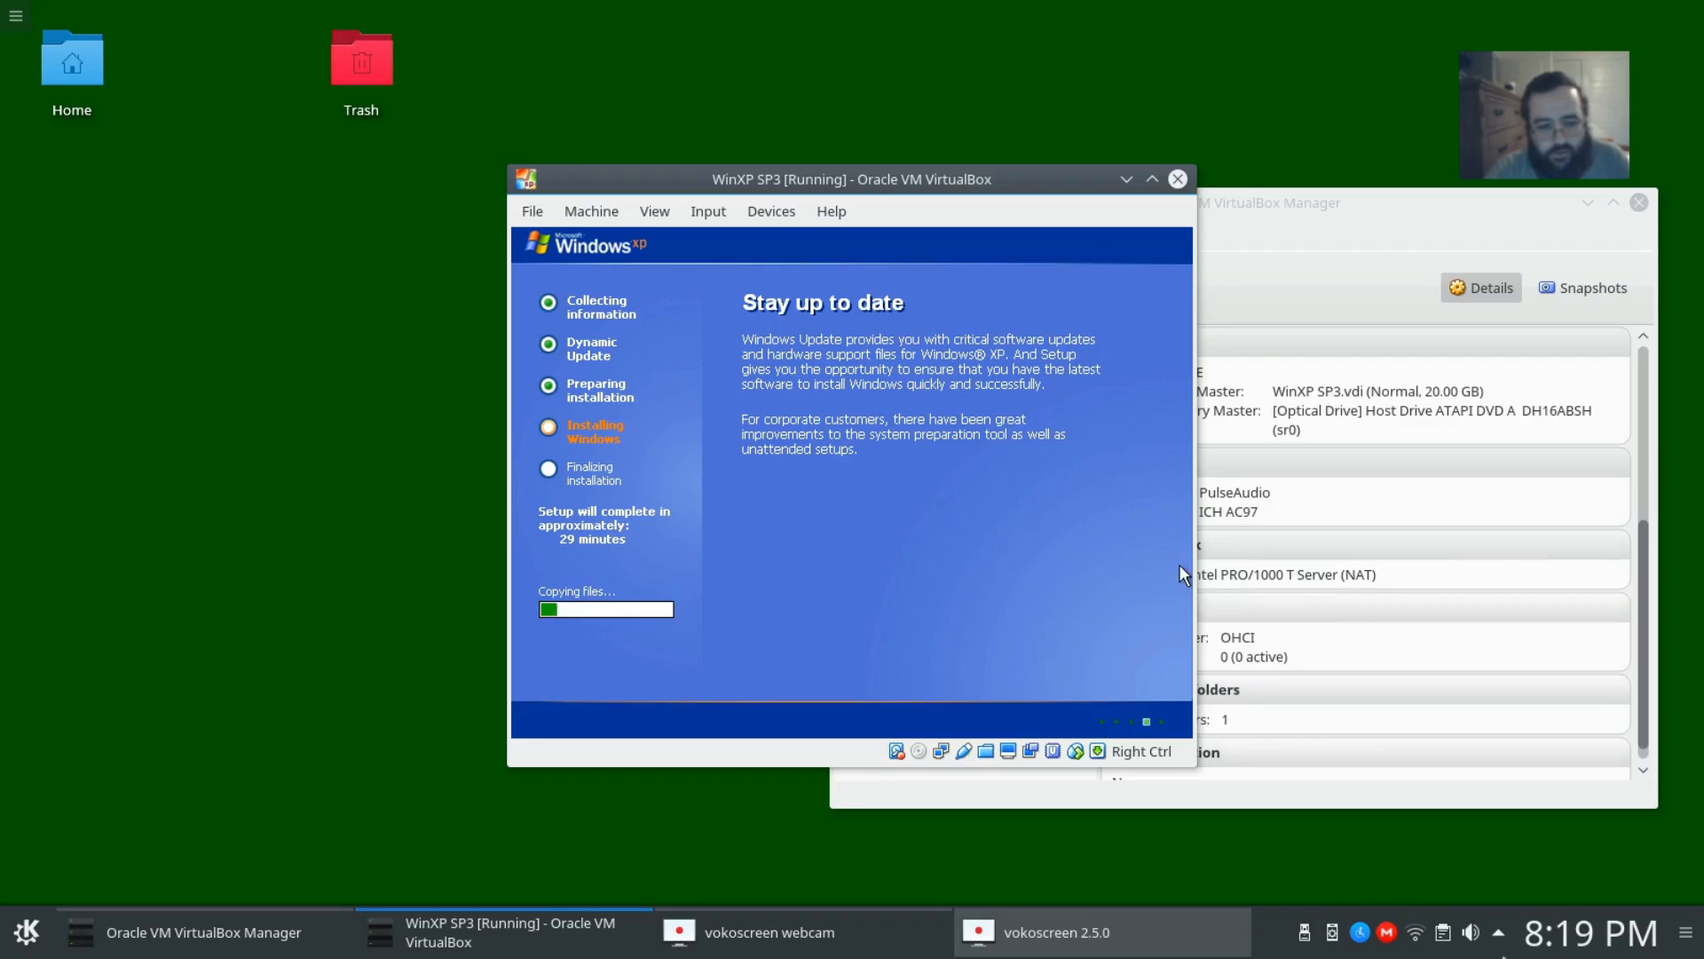
{"action": "left_click", "coordinate": [1500, 934]}
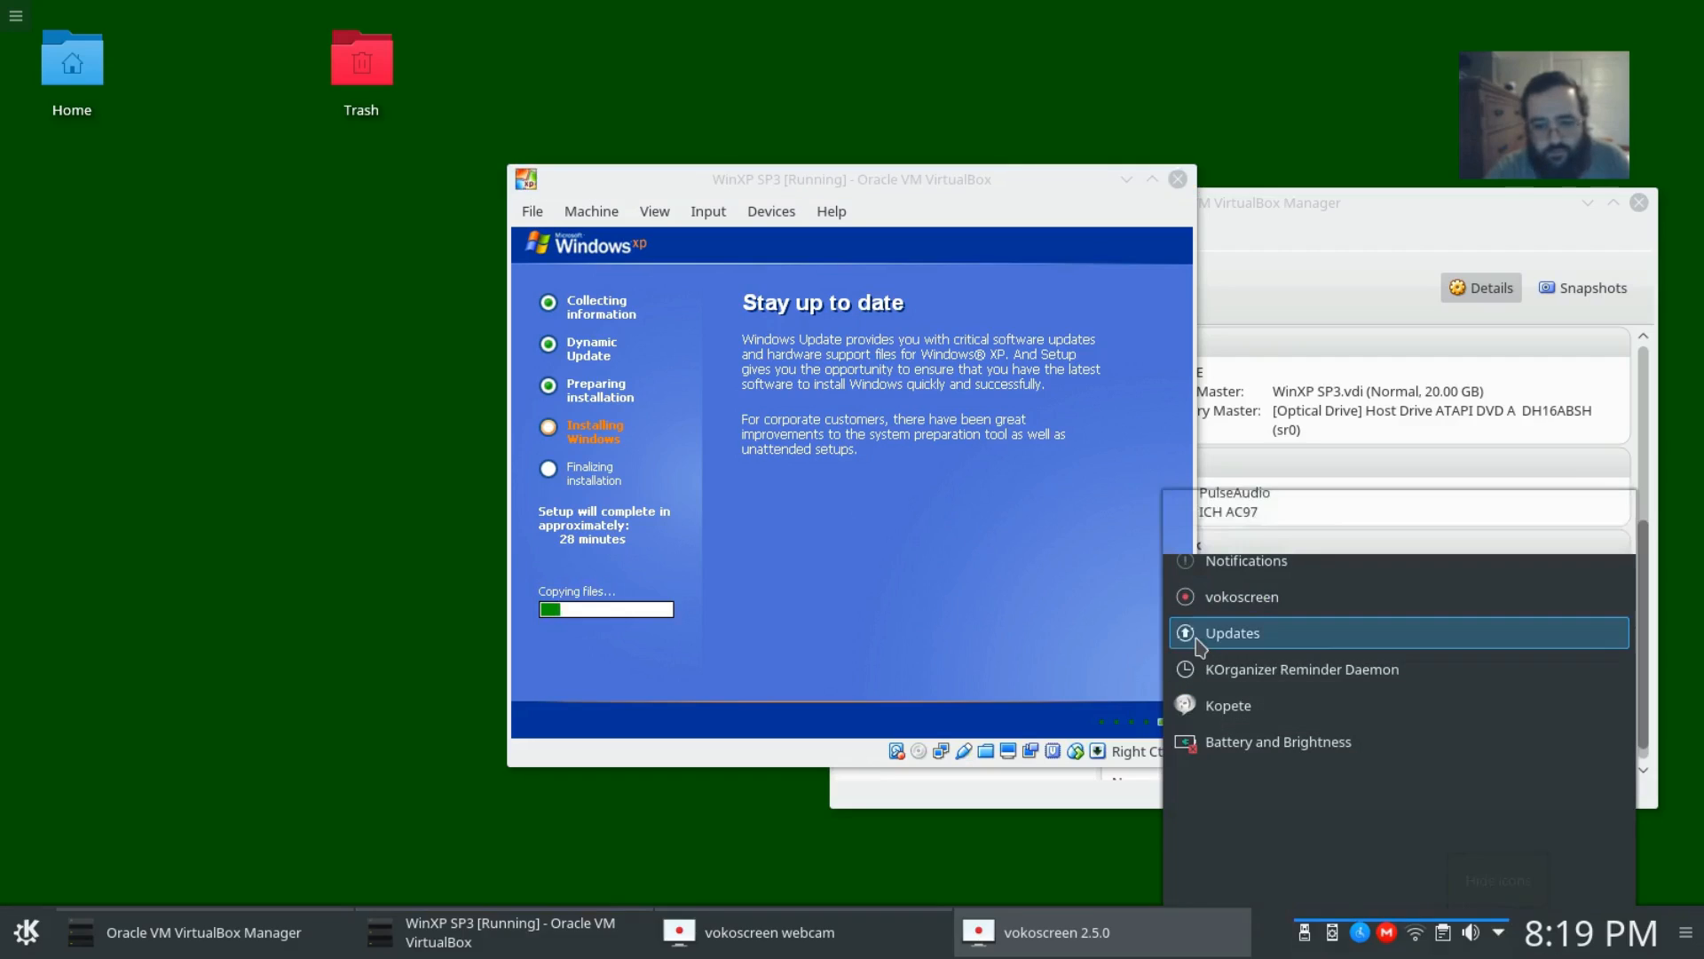
{"action": "right_click", "coordinate": [1229, 597]}
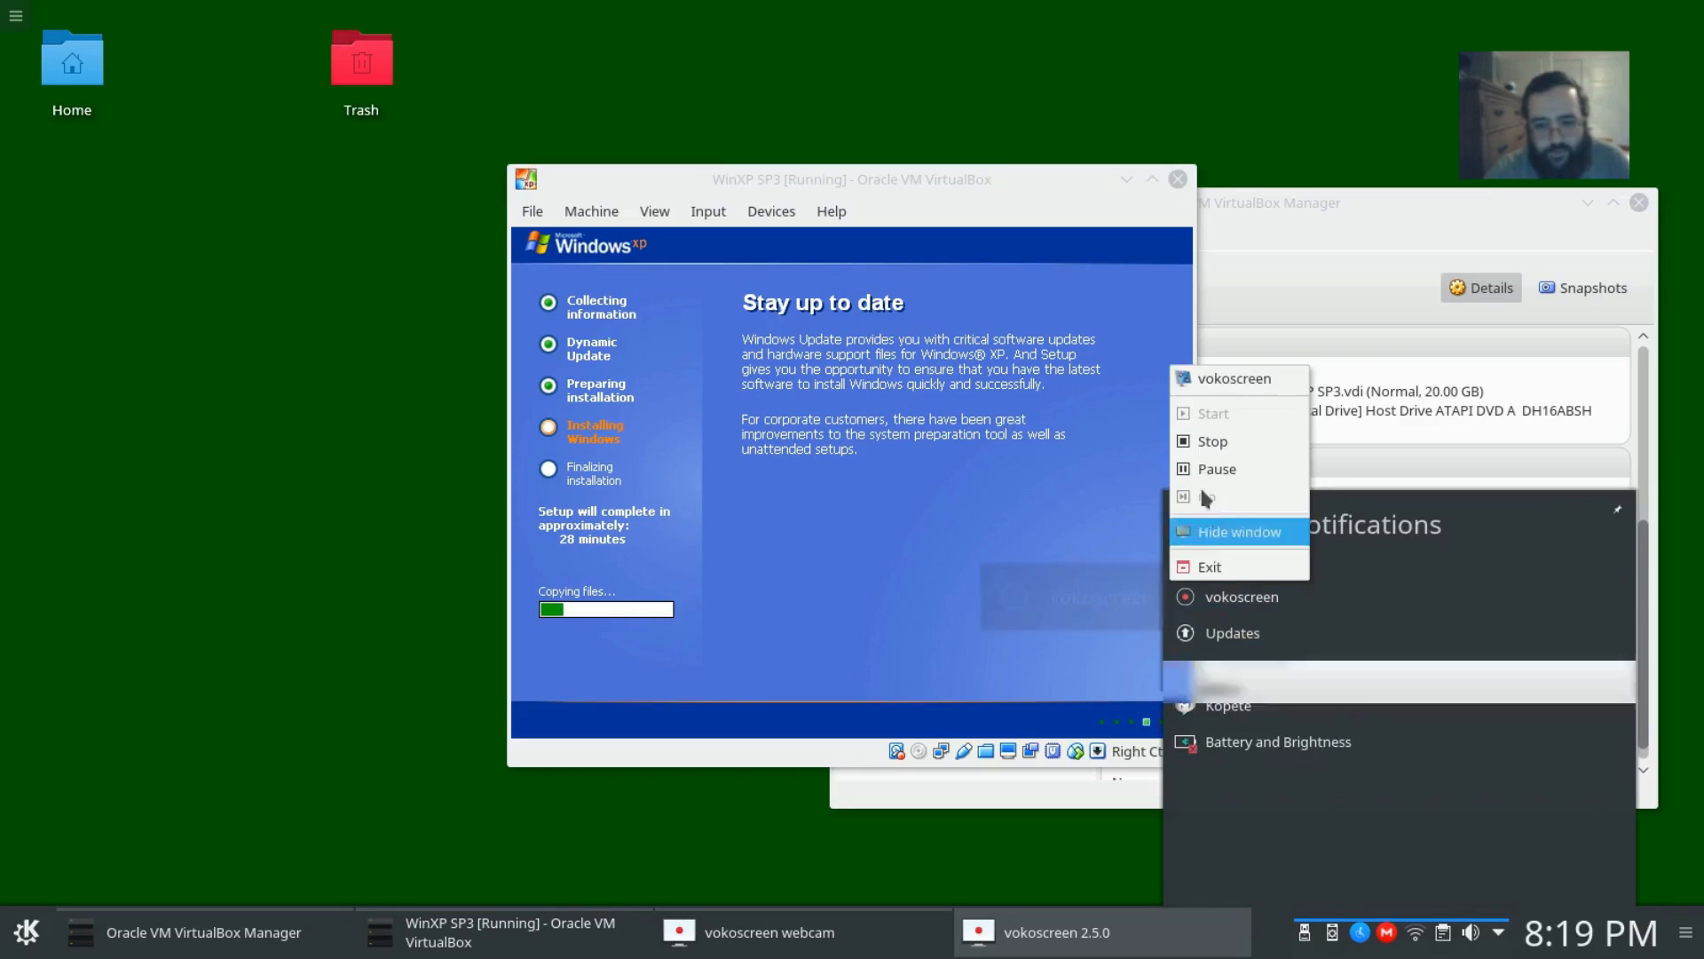
{"action": "left_click", "coordinate": [1200, 483]}
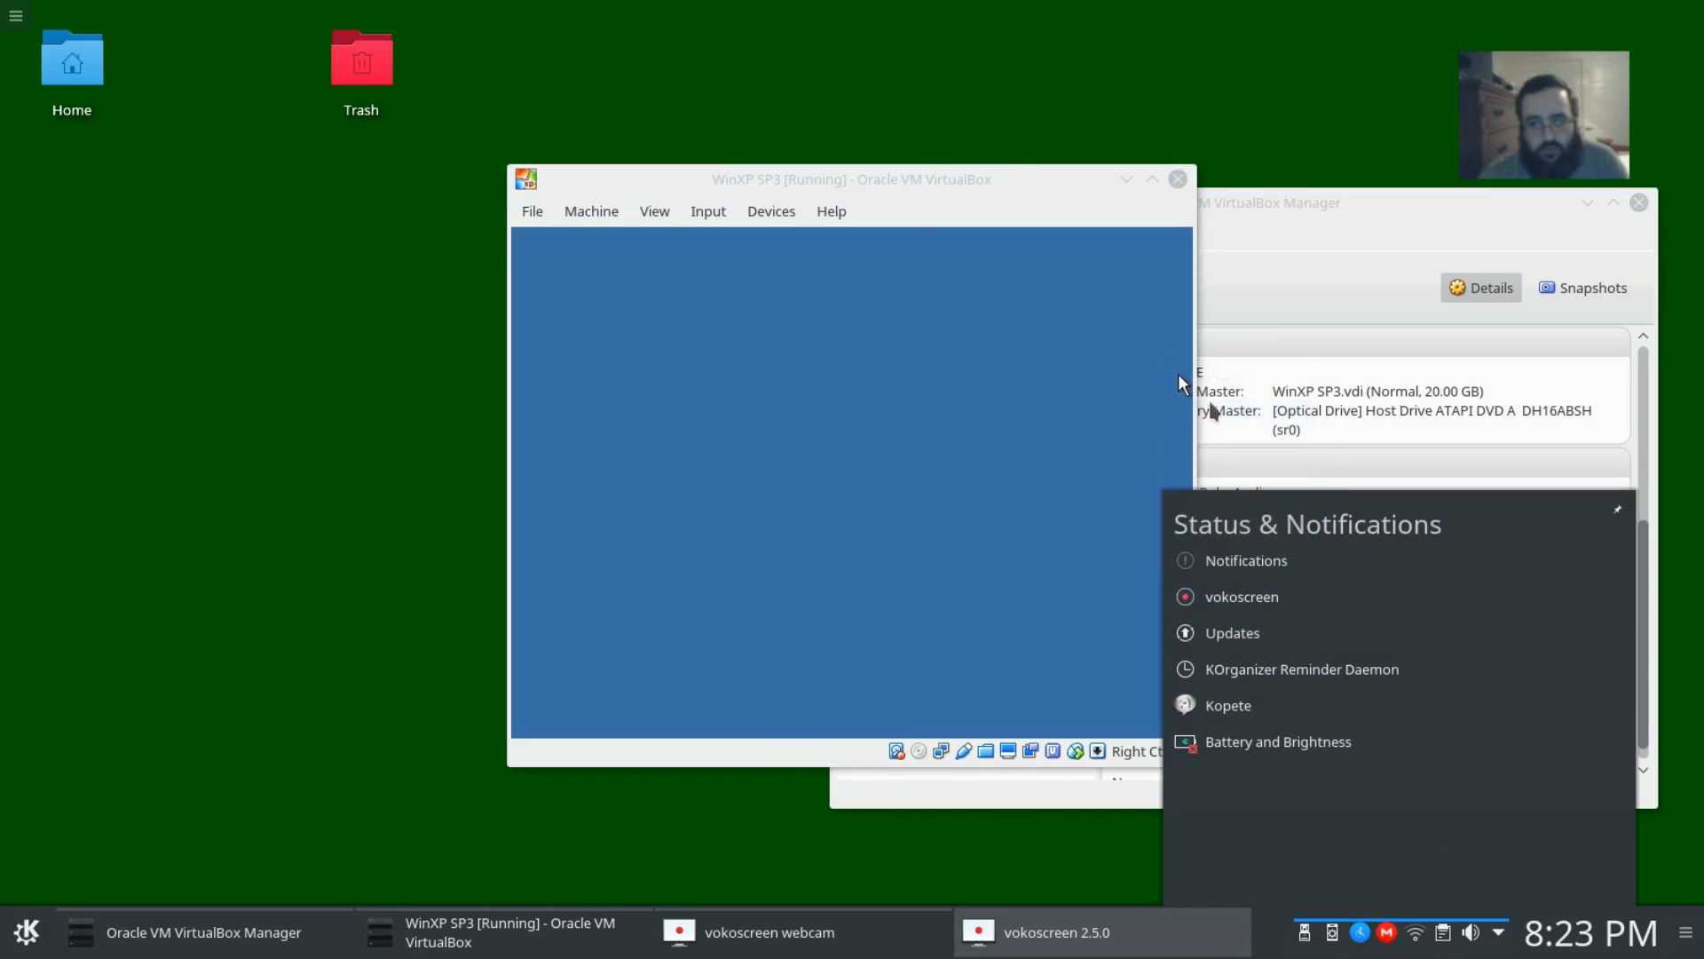
{"action": "left_click", "coordinate": [942, 180]}
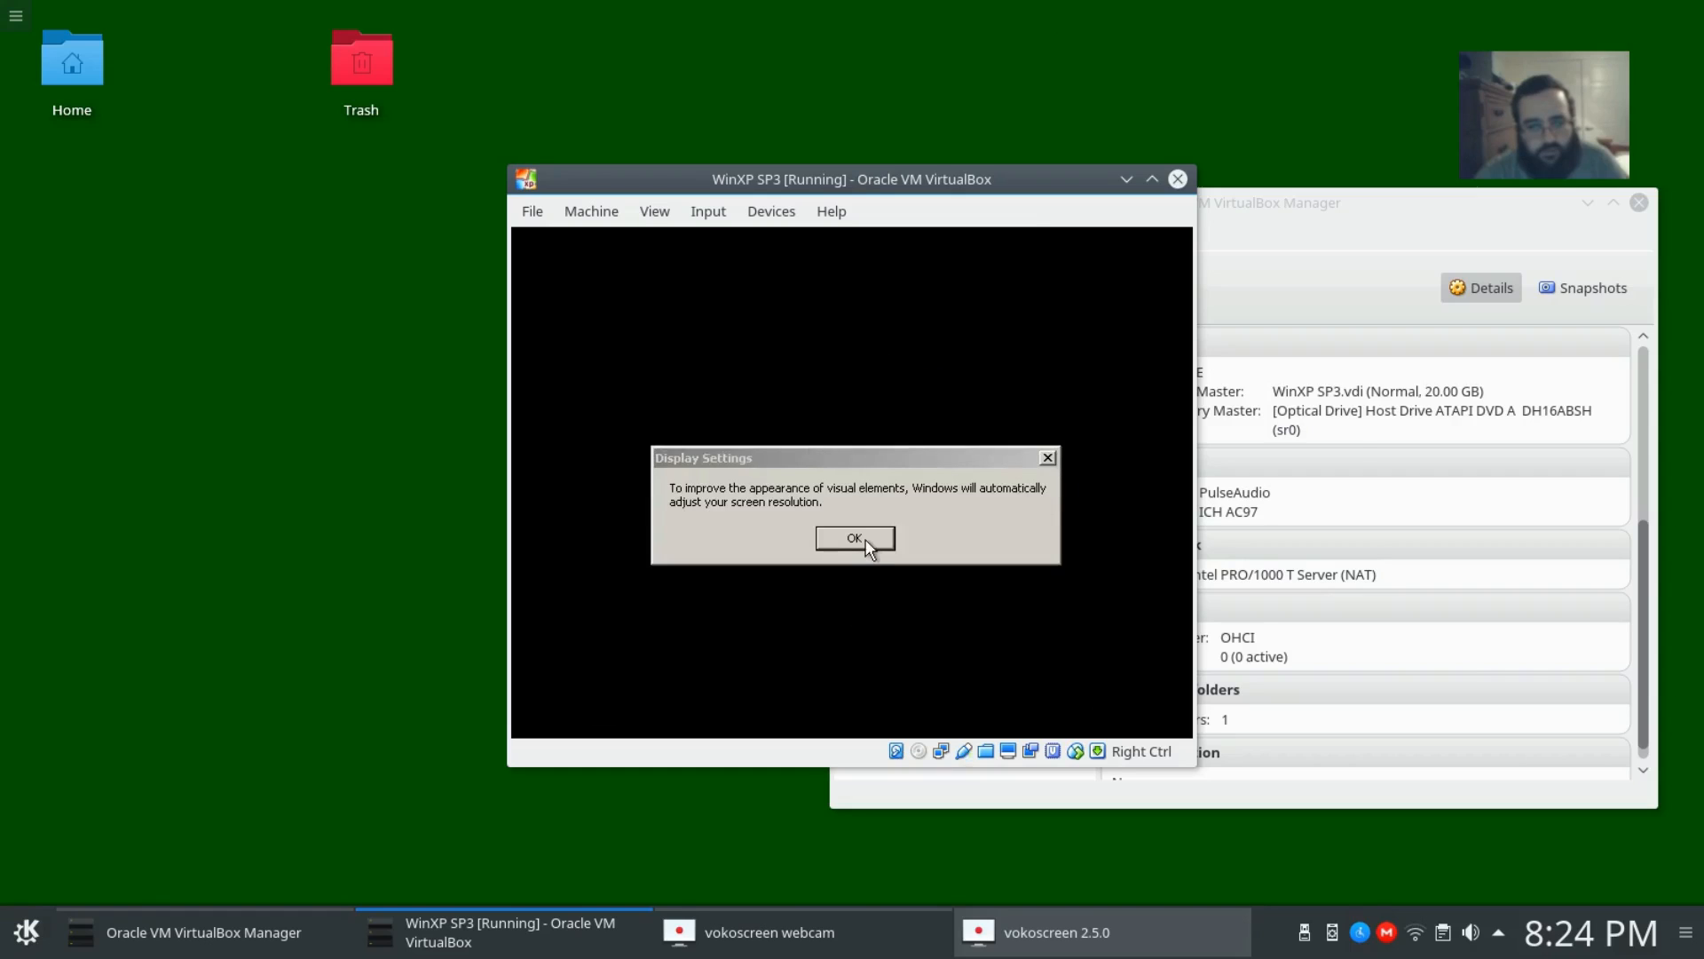
Accept the automatic screen resolution adjustment and move the WinXP SP3 machine's window clear of the VirtualBox Manager's machine details
{"action": "left_click", "coordinate": [859, 541]}
{"action": "left_click", "coordinate": [785, 380]}
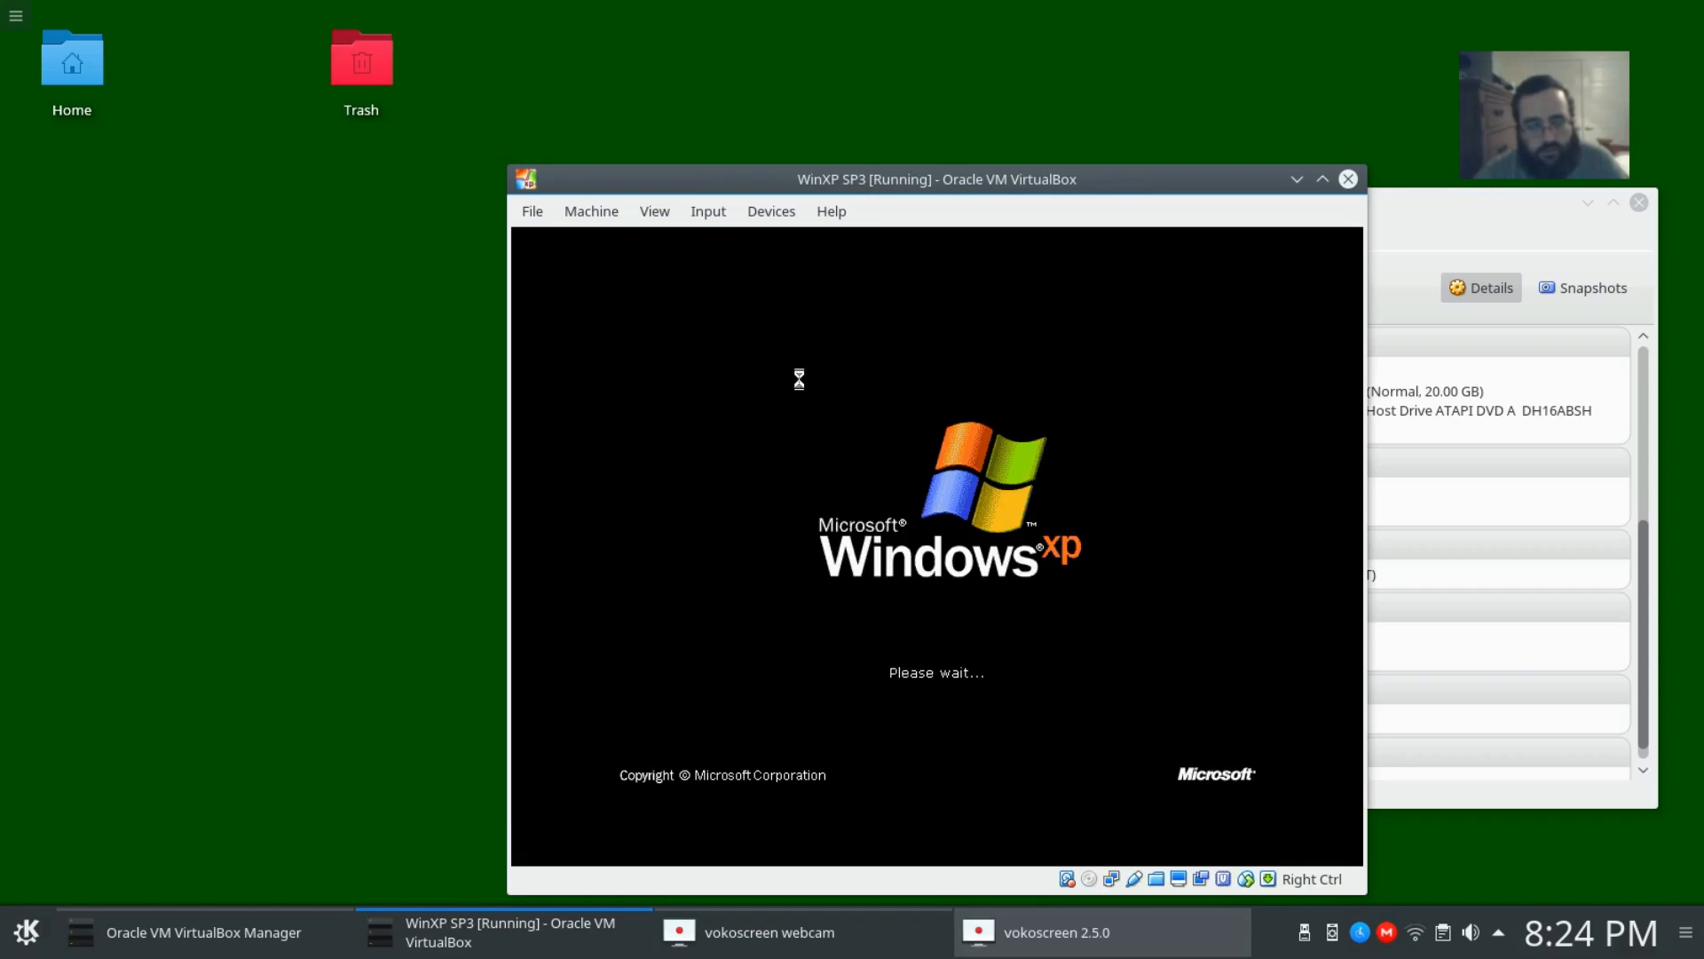
{"action": "left_click_drag", "start_coordinate": [938, 174], "coordinate": [486, 136]}
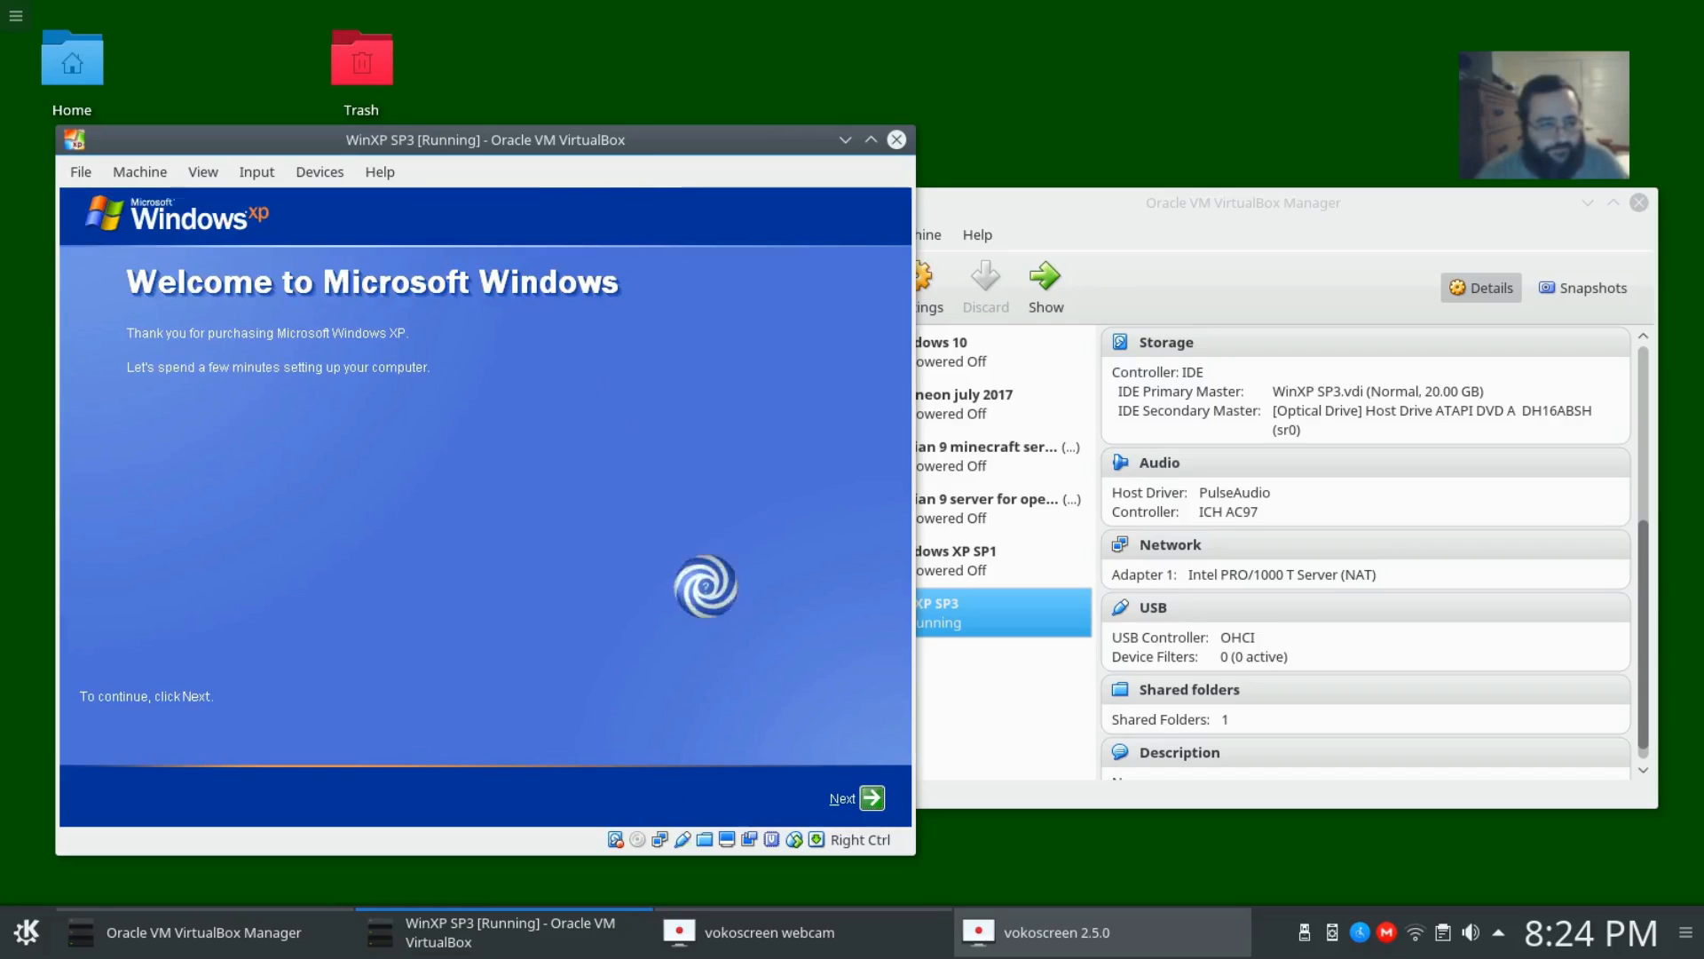
Choose Not right now for Automatic Updates and keep the Internet connection through a local area network or home network
{"action": "left_click", "coordinate": [872, 797]}
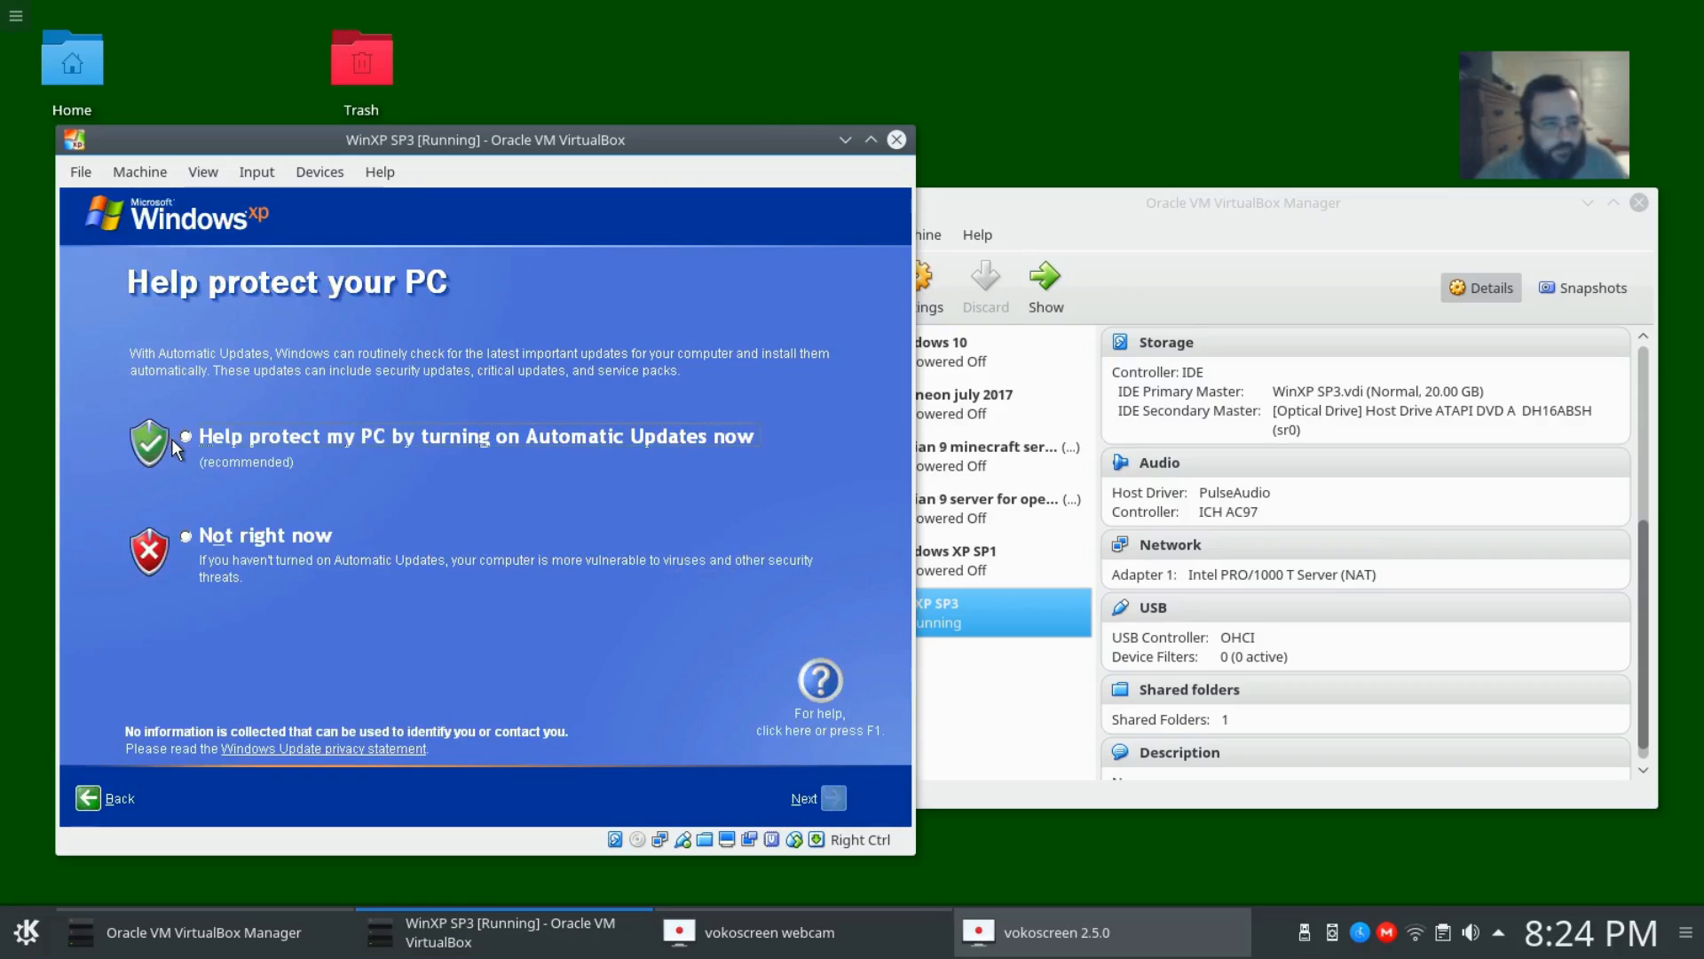
{"action": "left_click", "coordinate": [187, 535]}
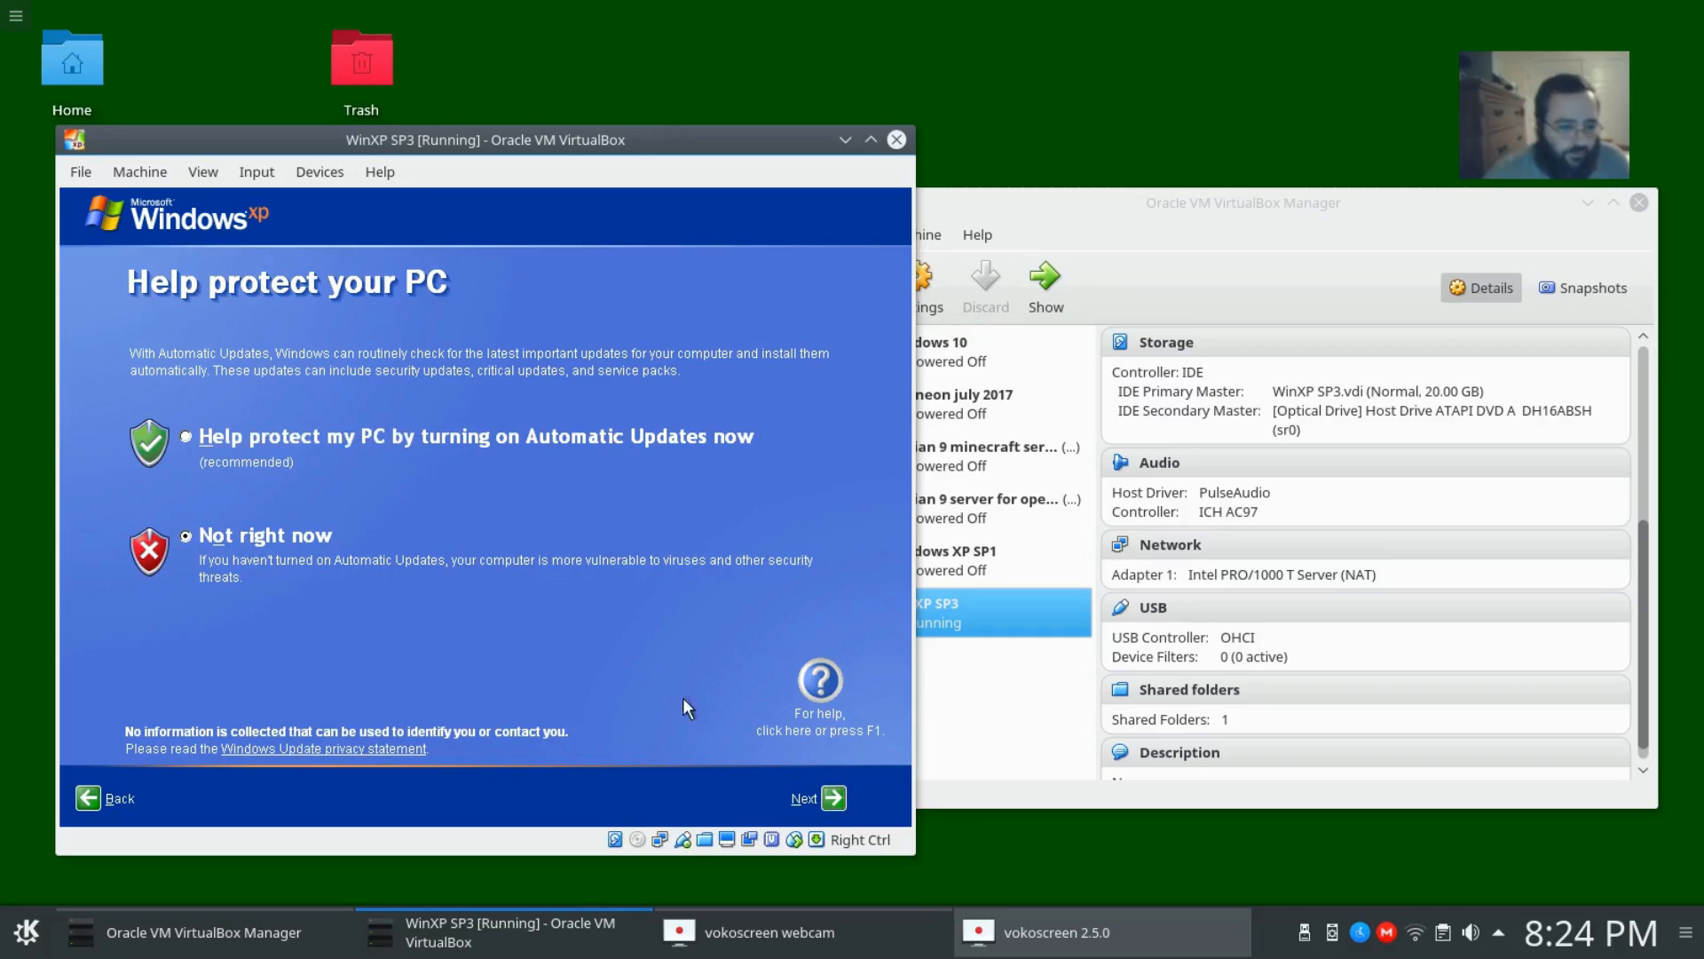
{"action": "left_click", "coordinate": [834, 799]}
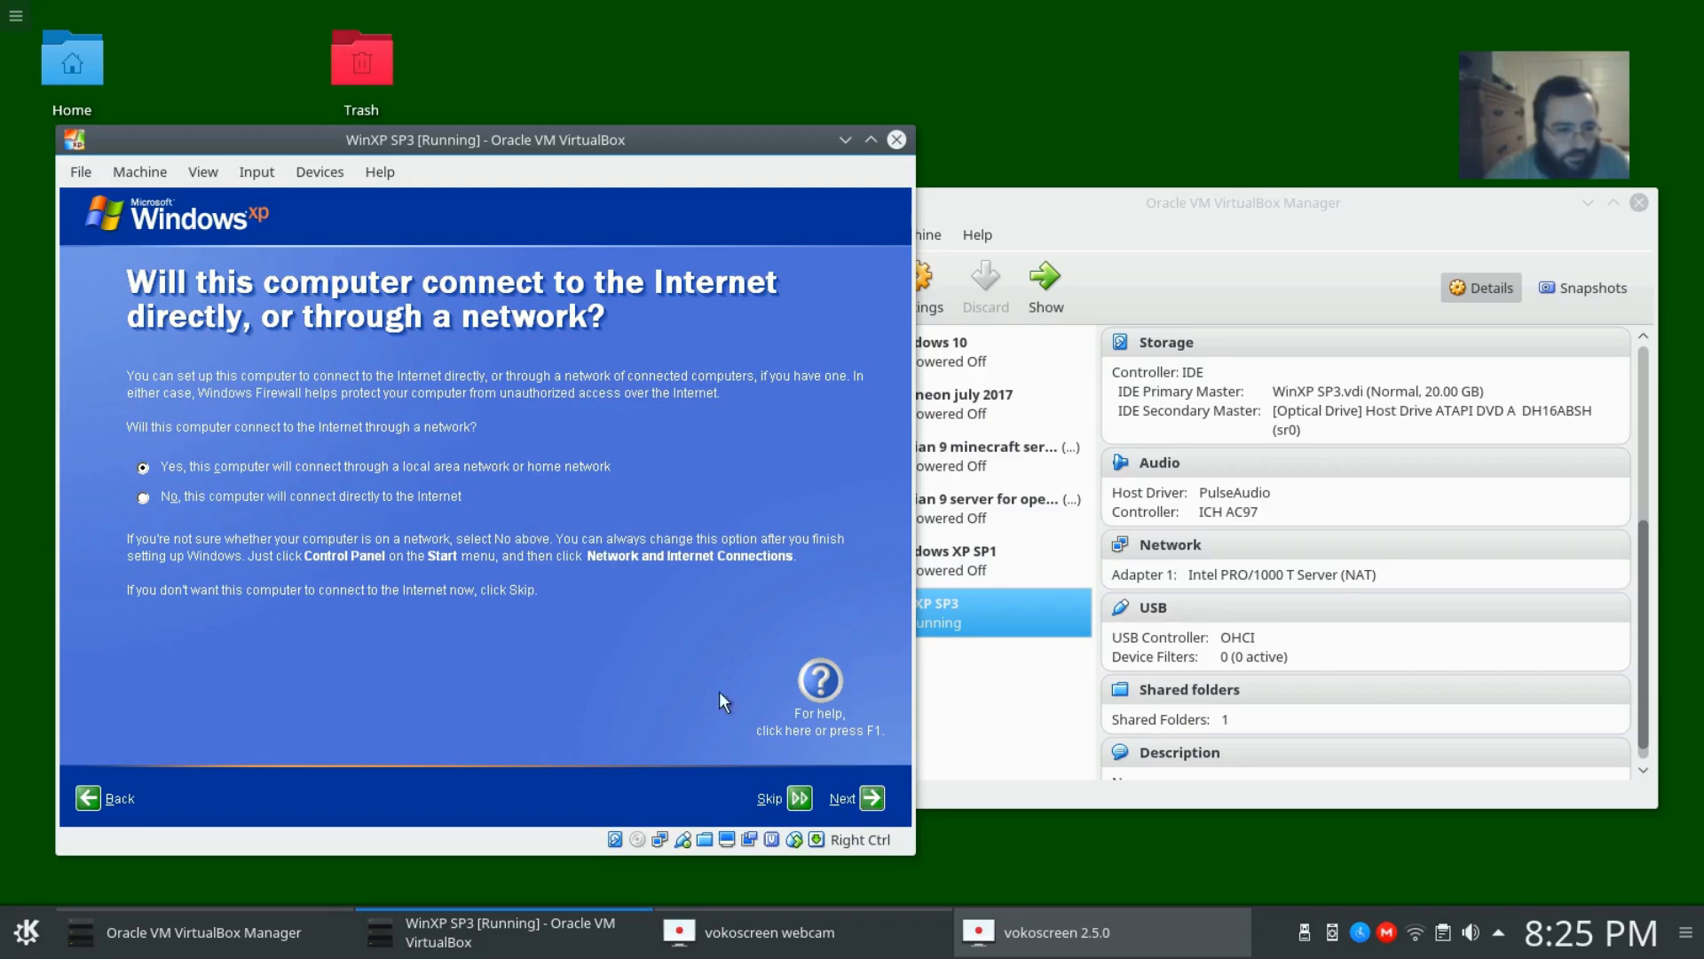
{"action": "left_click", "coordinate": [878, 803]}
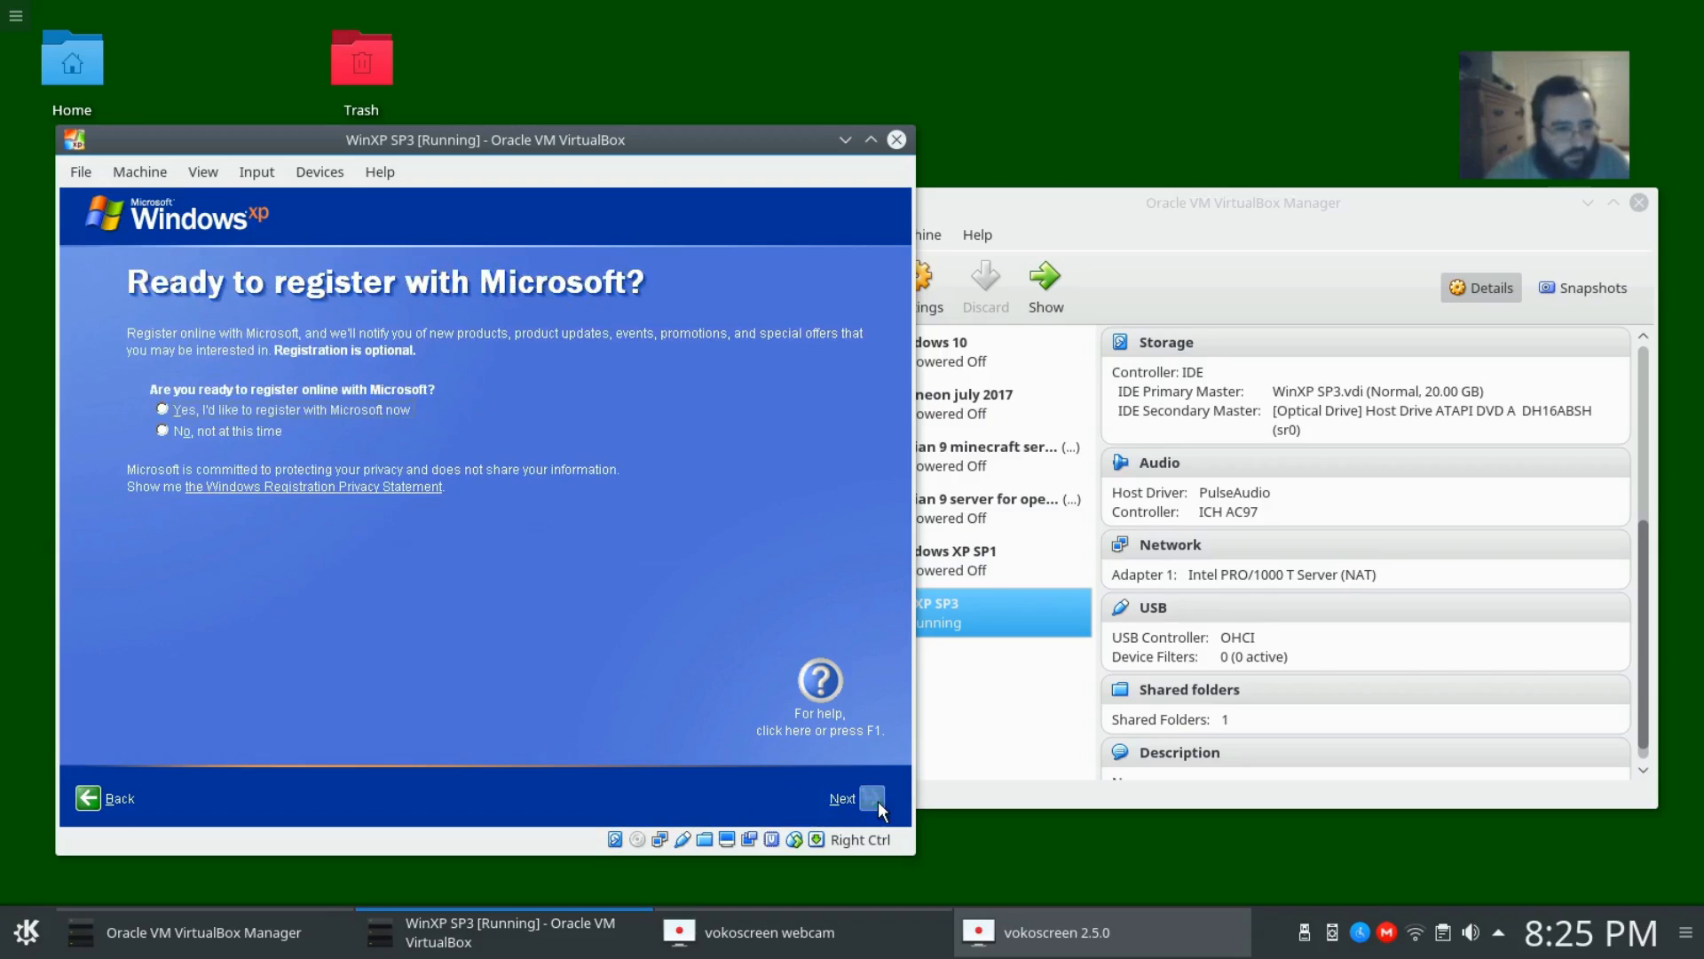
Decline registration with Microsoft and finish the Windows XP setup with the first user's name, closing the Start menu on the desktop
{"action": "left_click", "coordinate": [219, 433]}
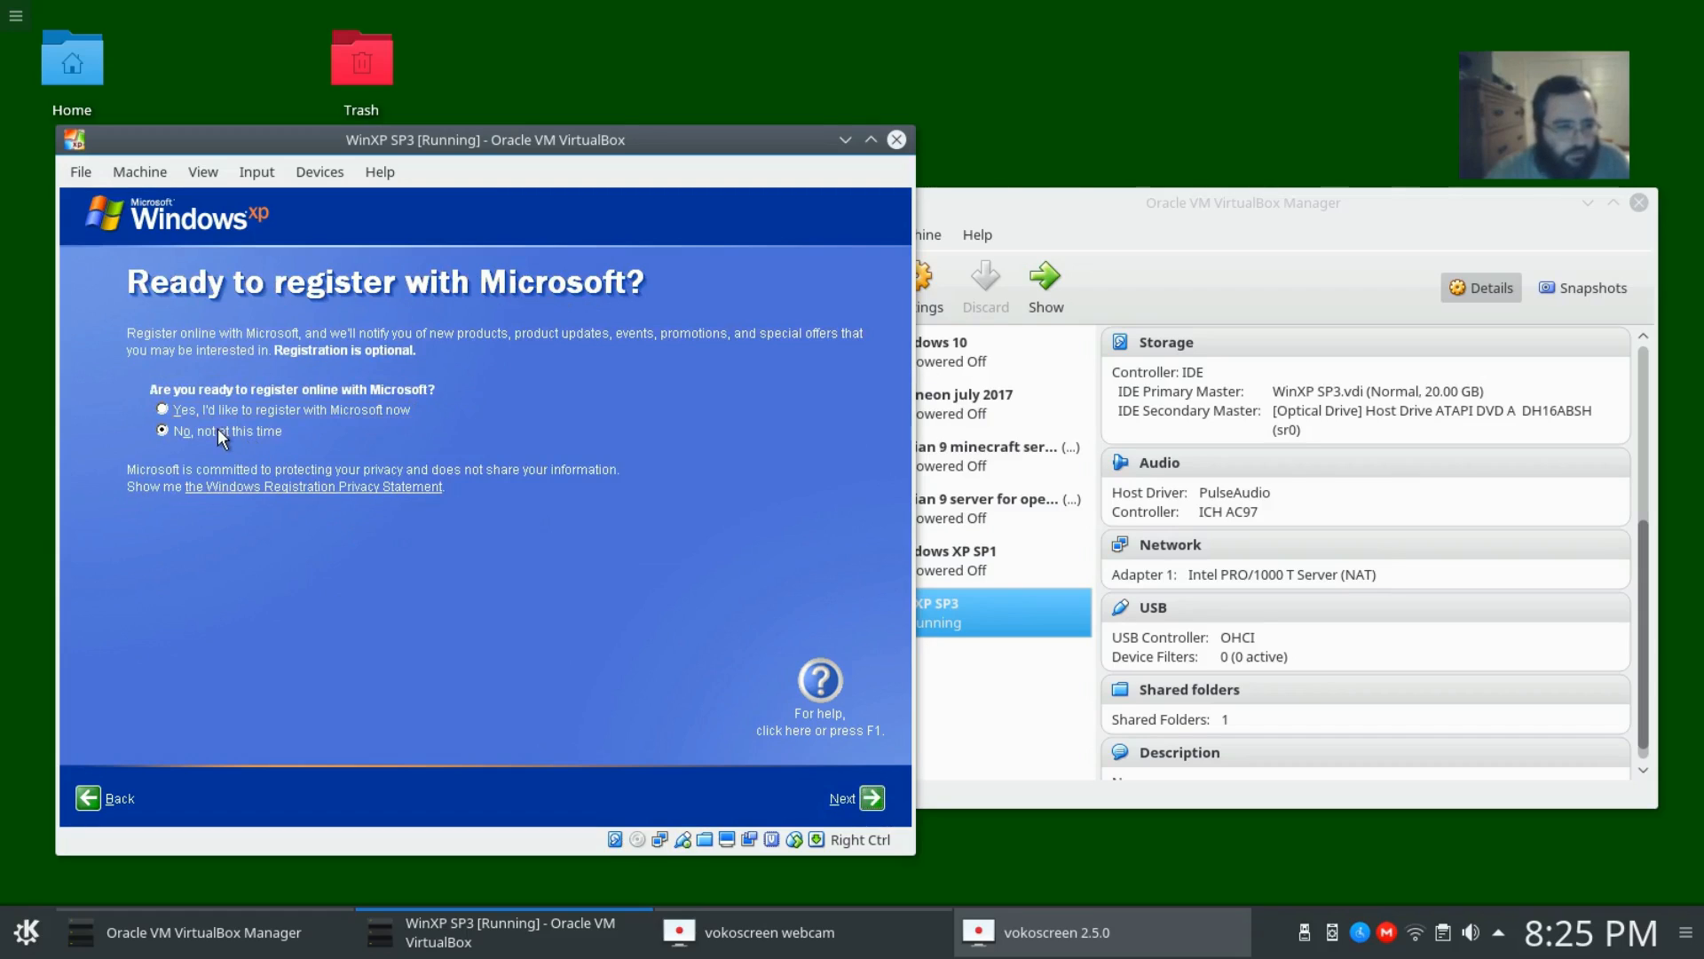
{"action": "left_click", "coordinate": [867, 800]}
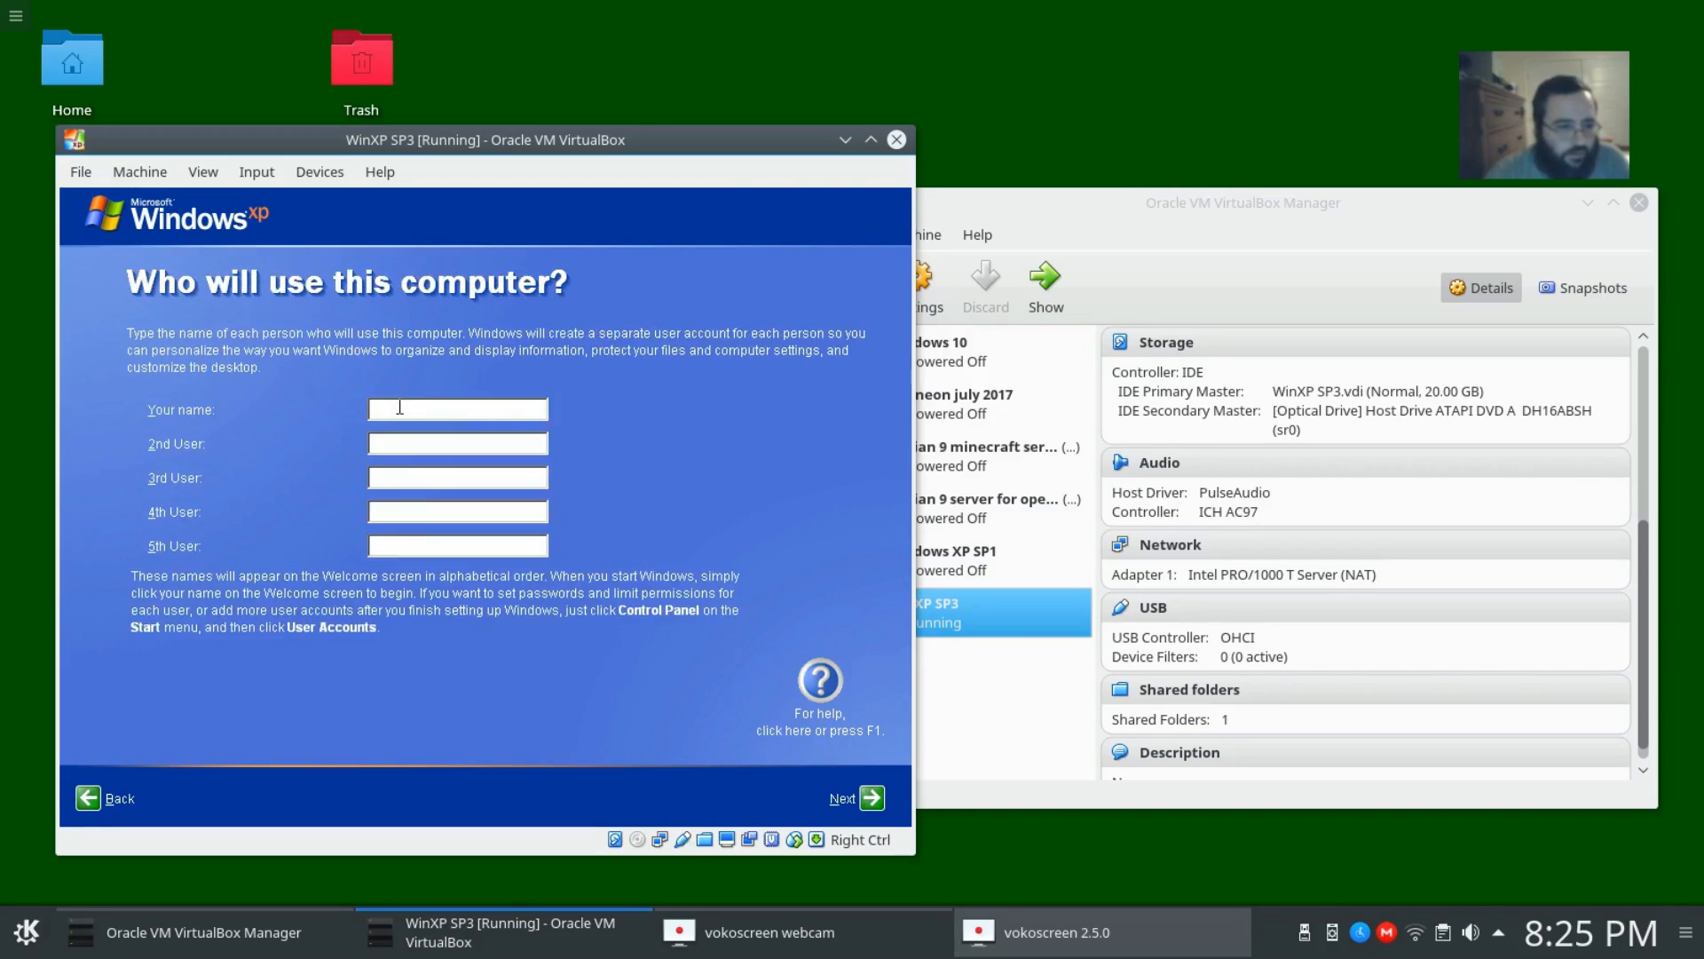
{"action": "type", "text": "Scott"}
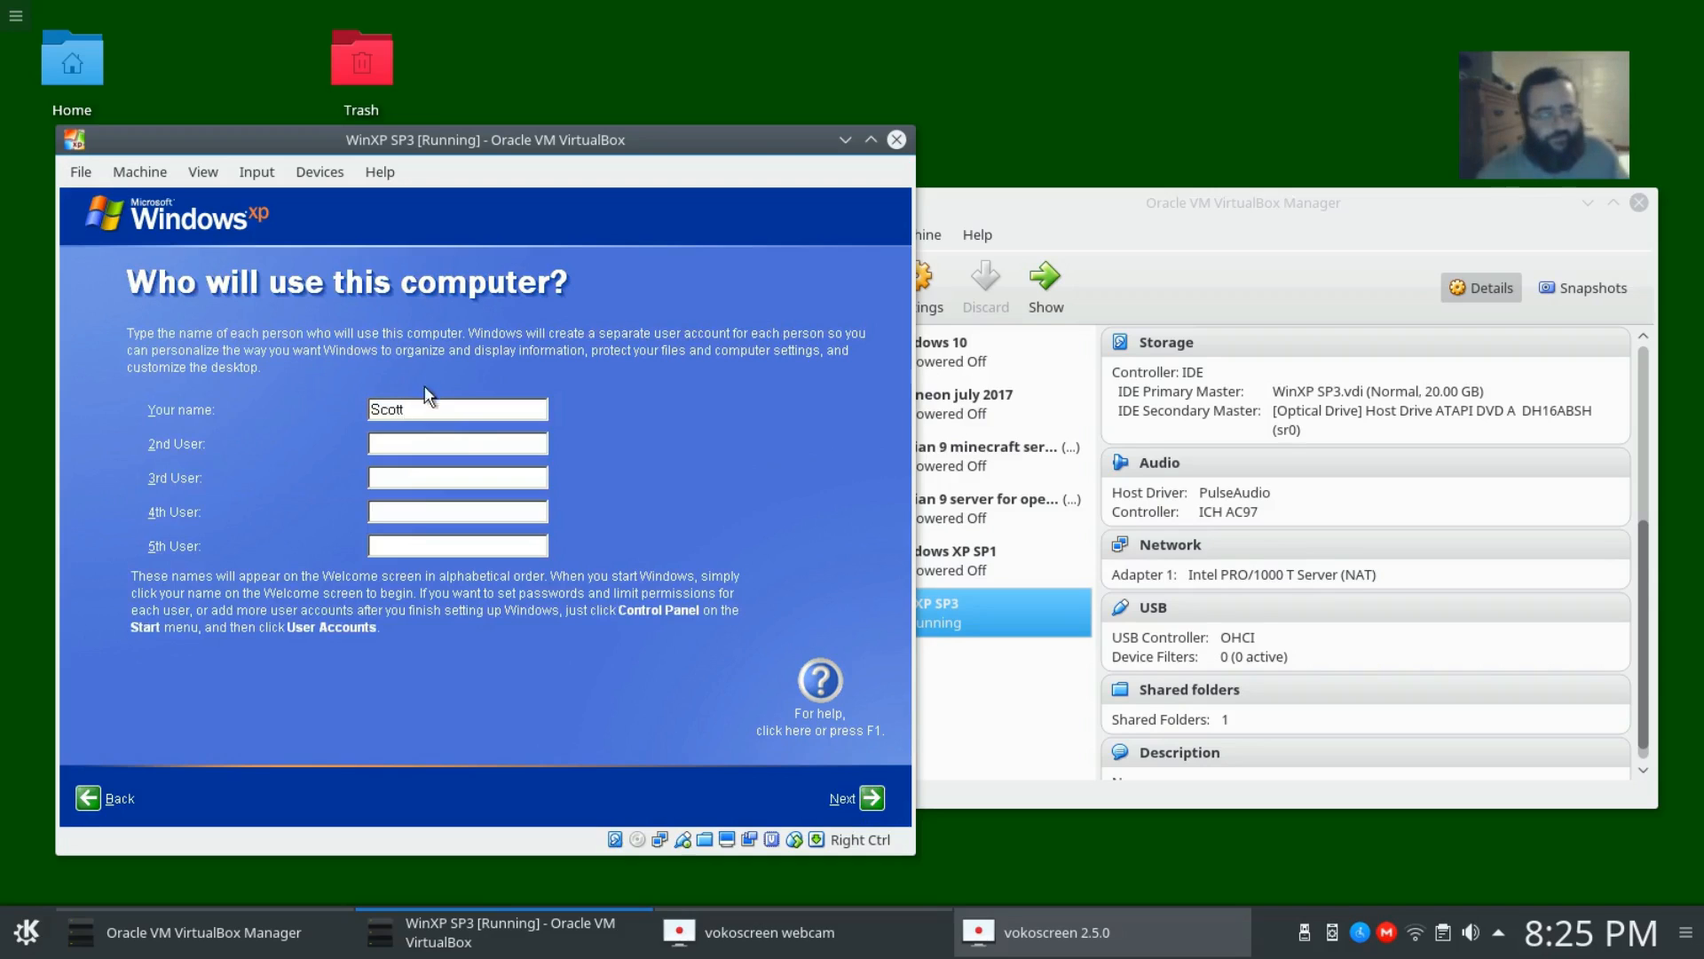
{"action": "left_click", "coordinate": [875, 798]}
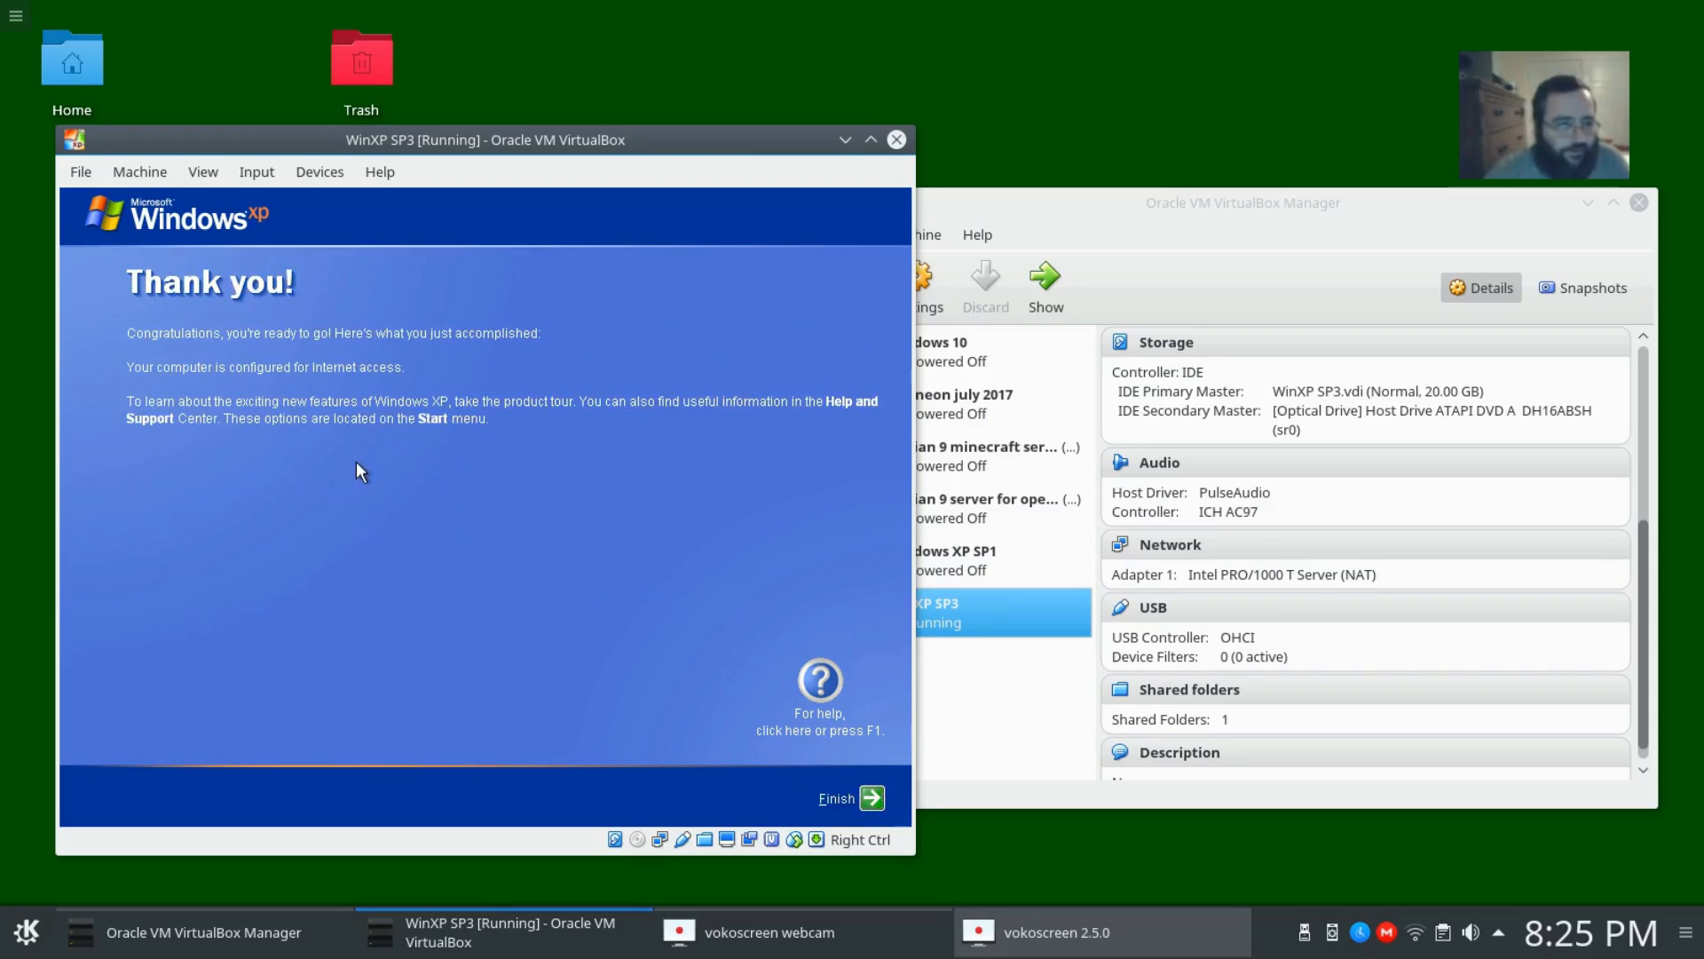
{"action": "left_click", "coordinate": [869, 796]}
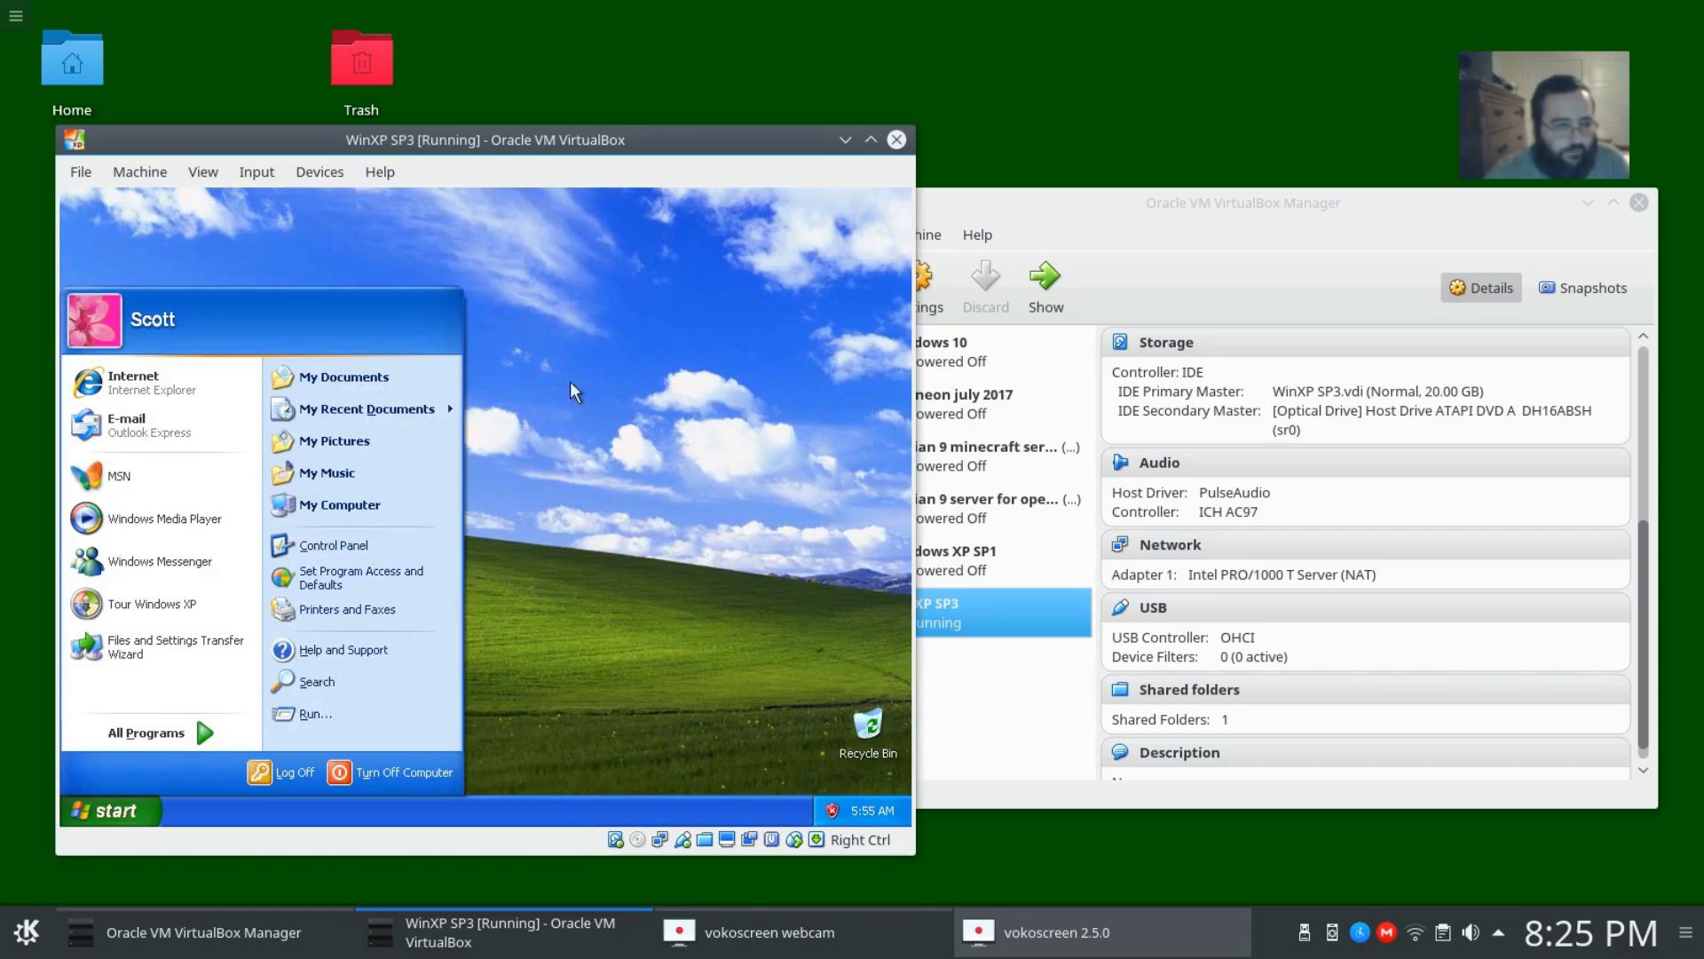
{"action": "left_click", "coordinate": [599, 311]}
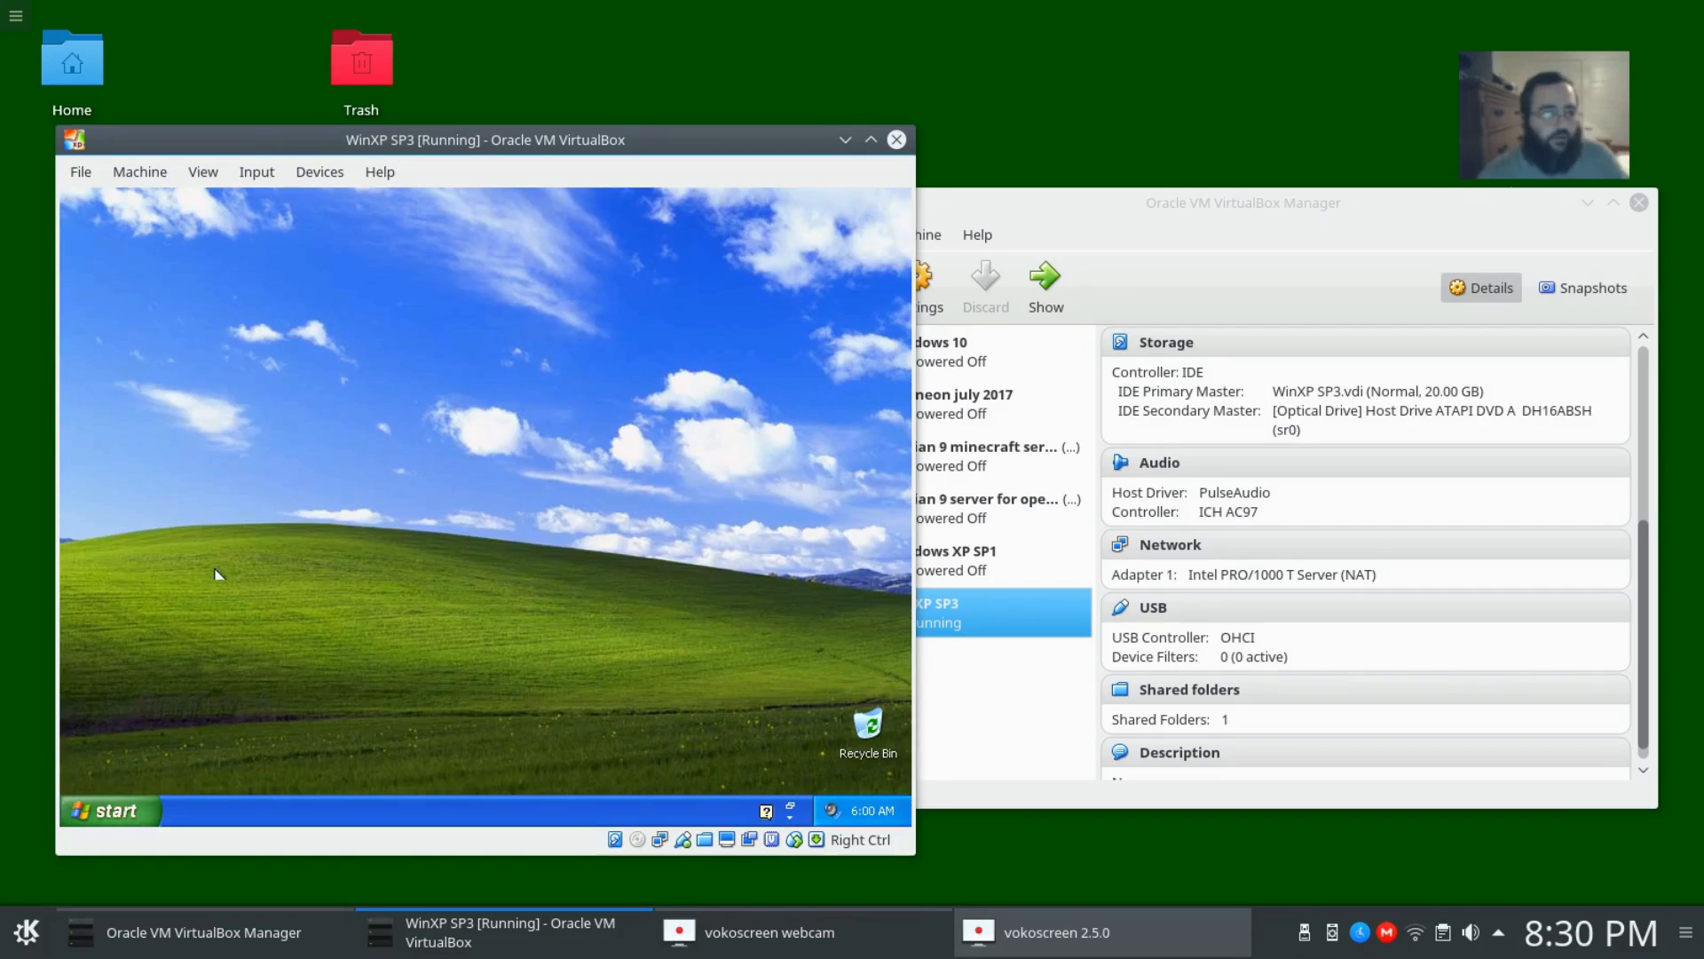
Insert the Guest Additions CD image and install VirtualBox Guest Additions 5.1.26 in the default folder, rebooting the machine immediately
{"action": "left_click", "coordinate": [304, 172]}
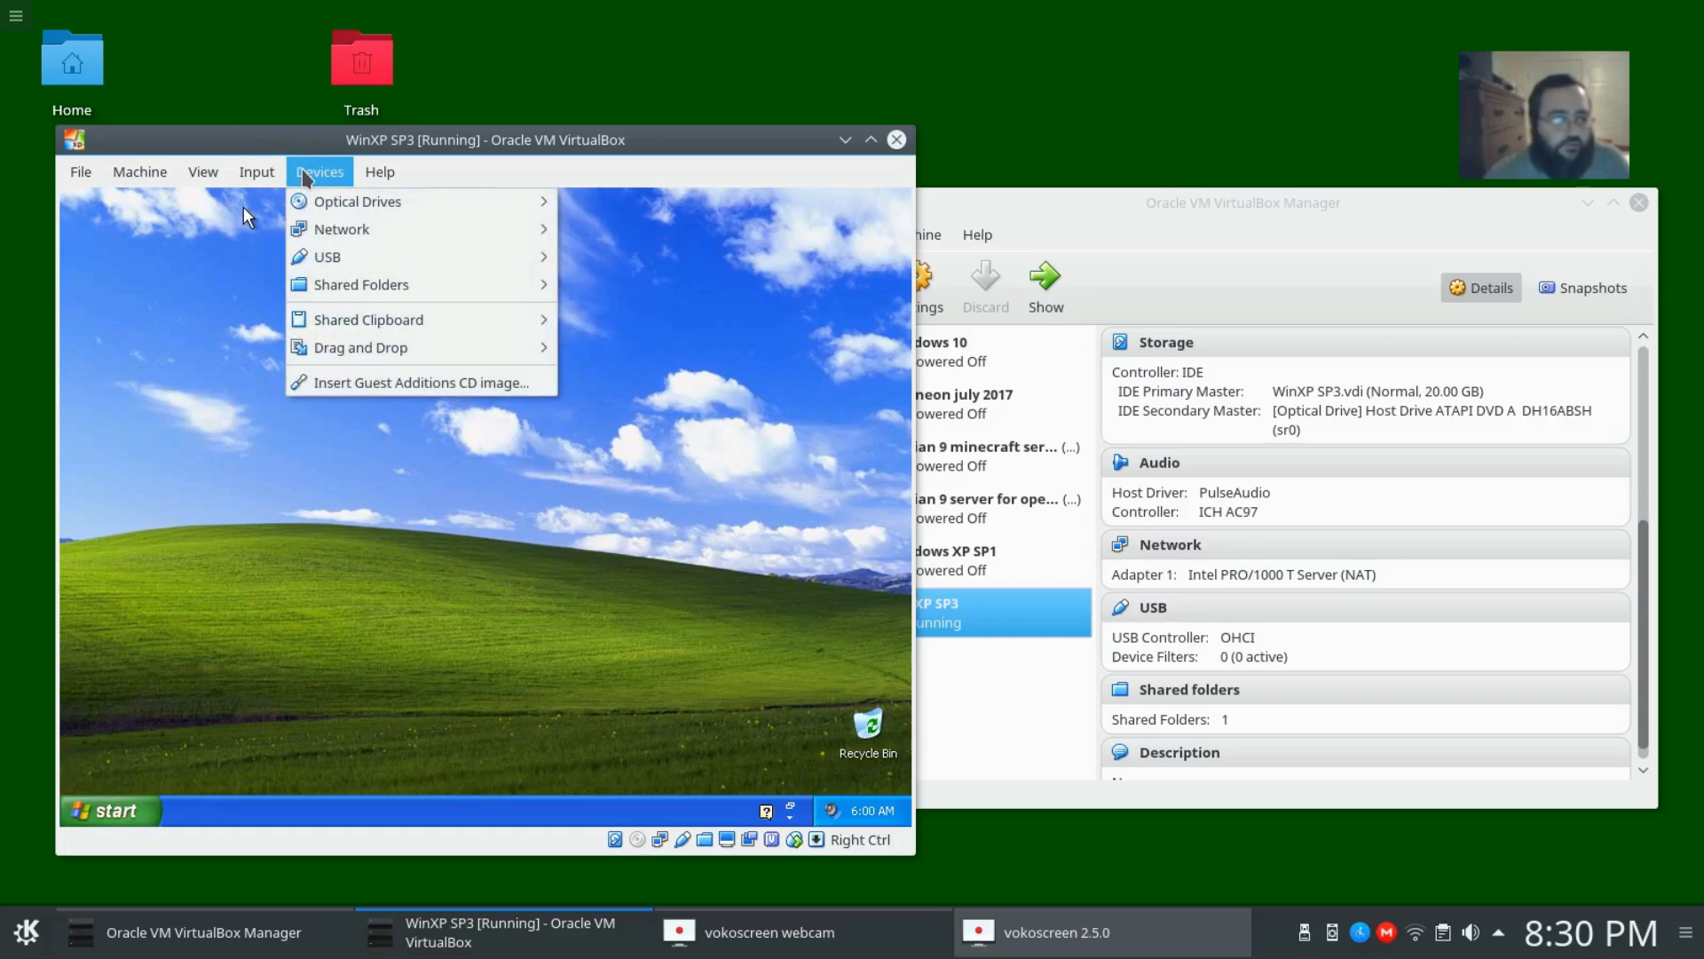
{"action": "left_click", "coordinate": [364, 382]}
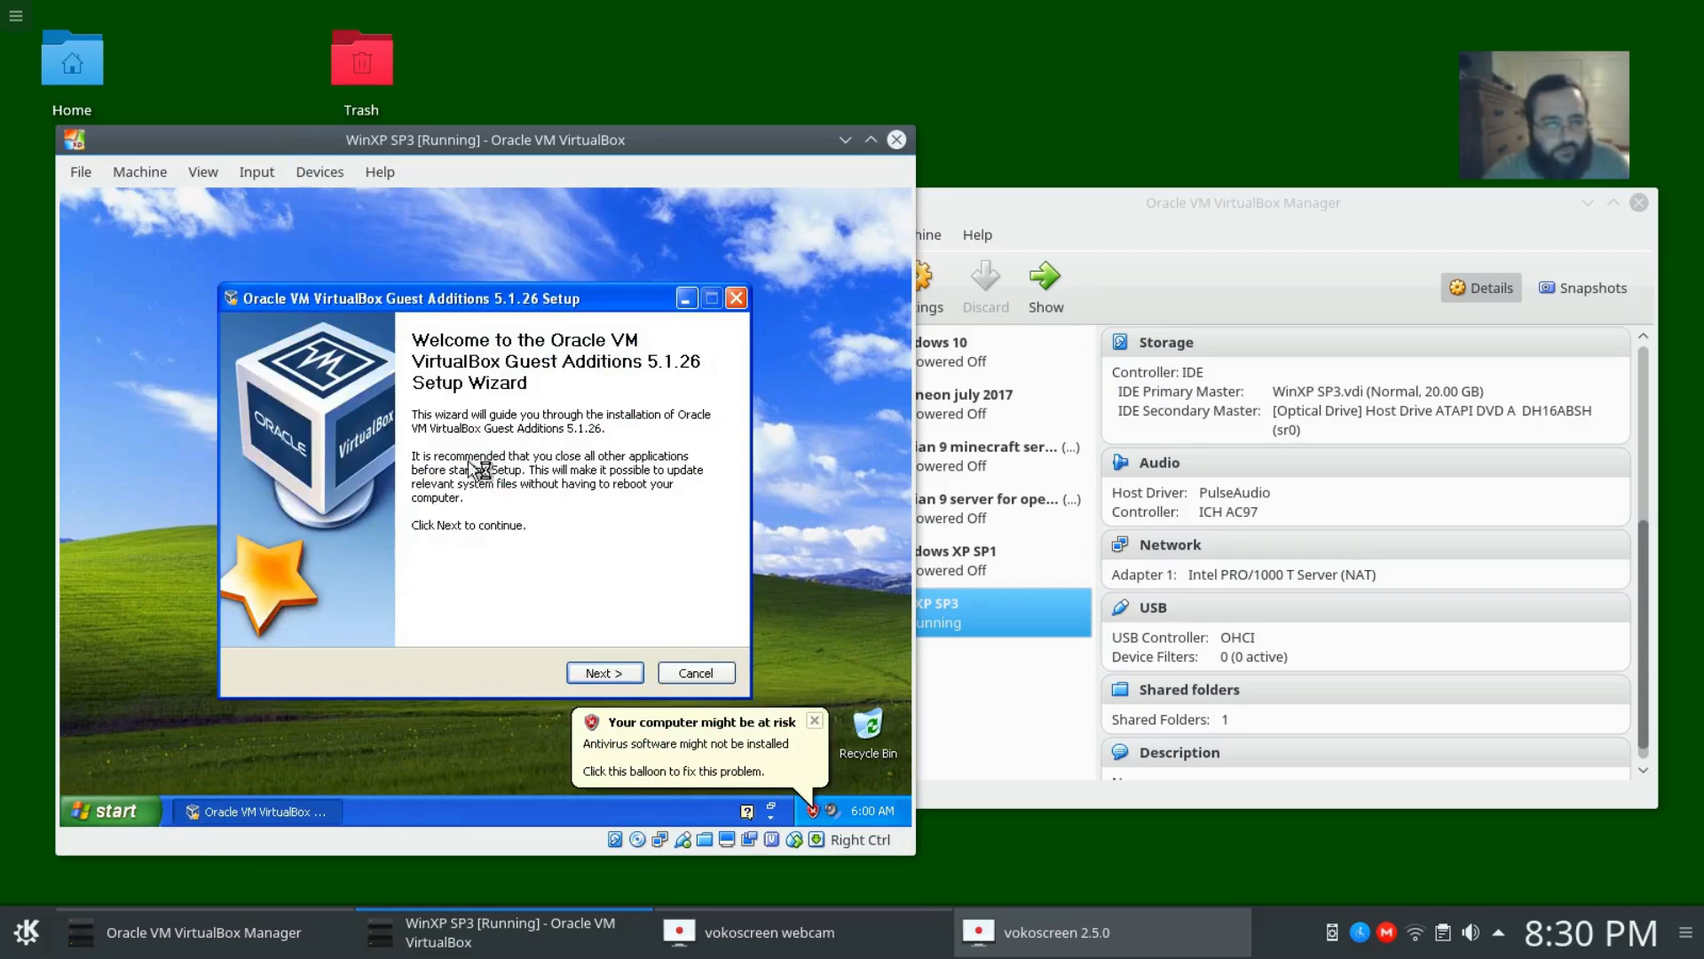
{"action": "left_click", "coordinate": [612, 673]}
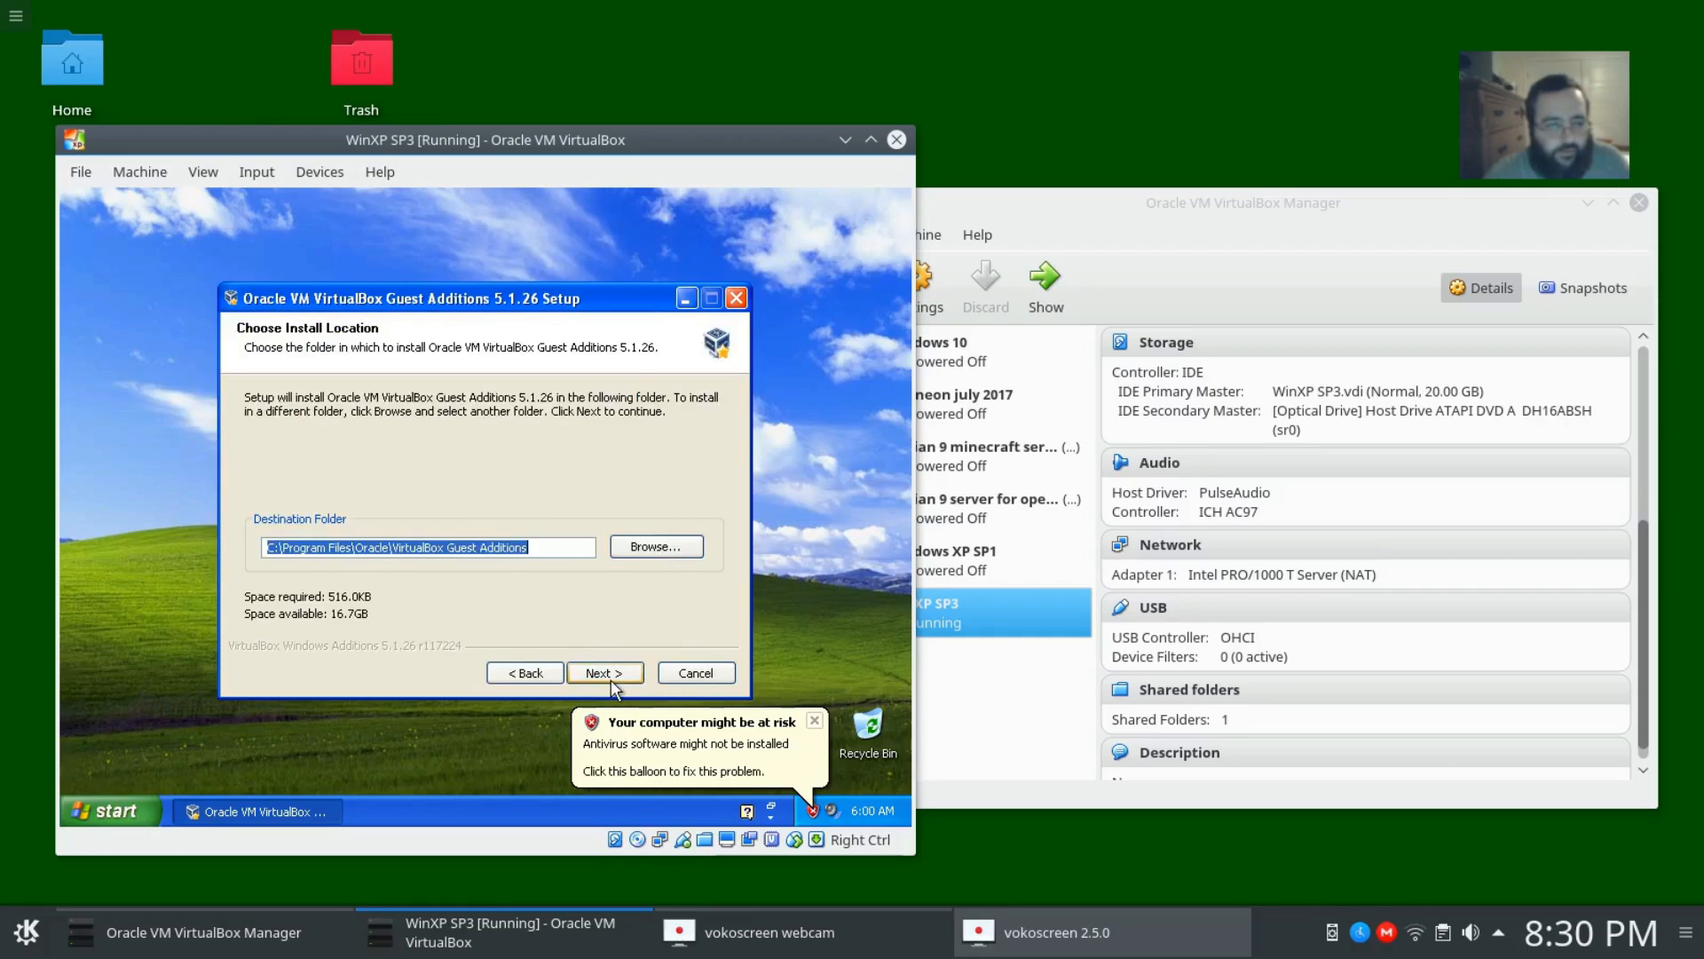
{"action": "left_click", "coordinate": [611, 678]}
{"action": "left_click", "coordinate": [613, 678]}
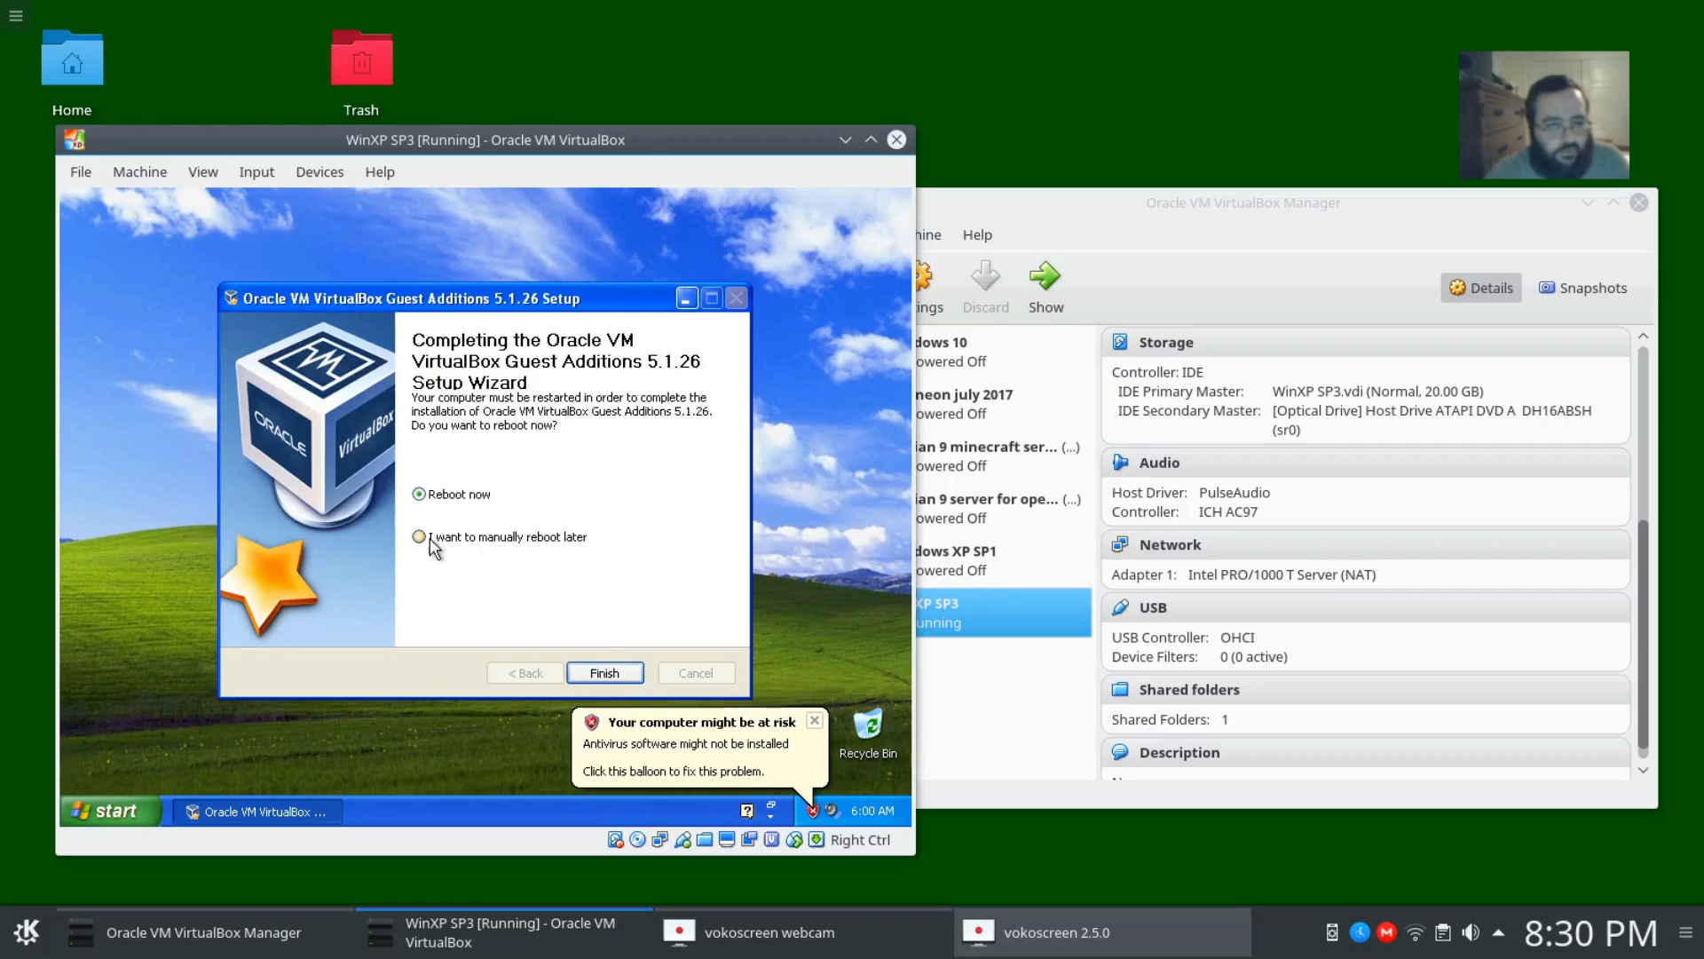
{"action": "left_click", "coordinate": [611, 677]}
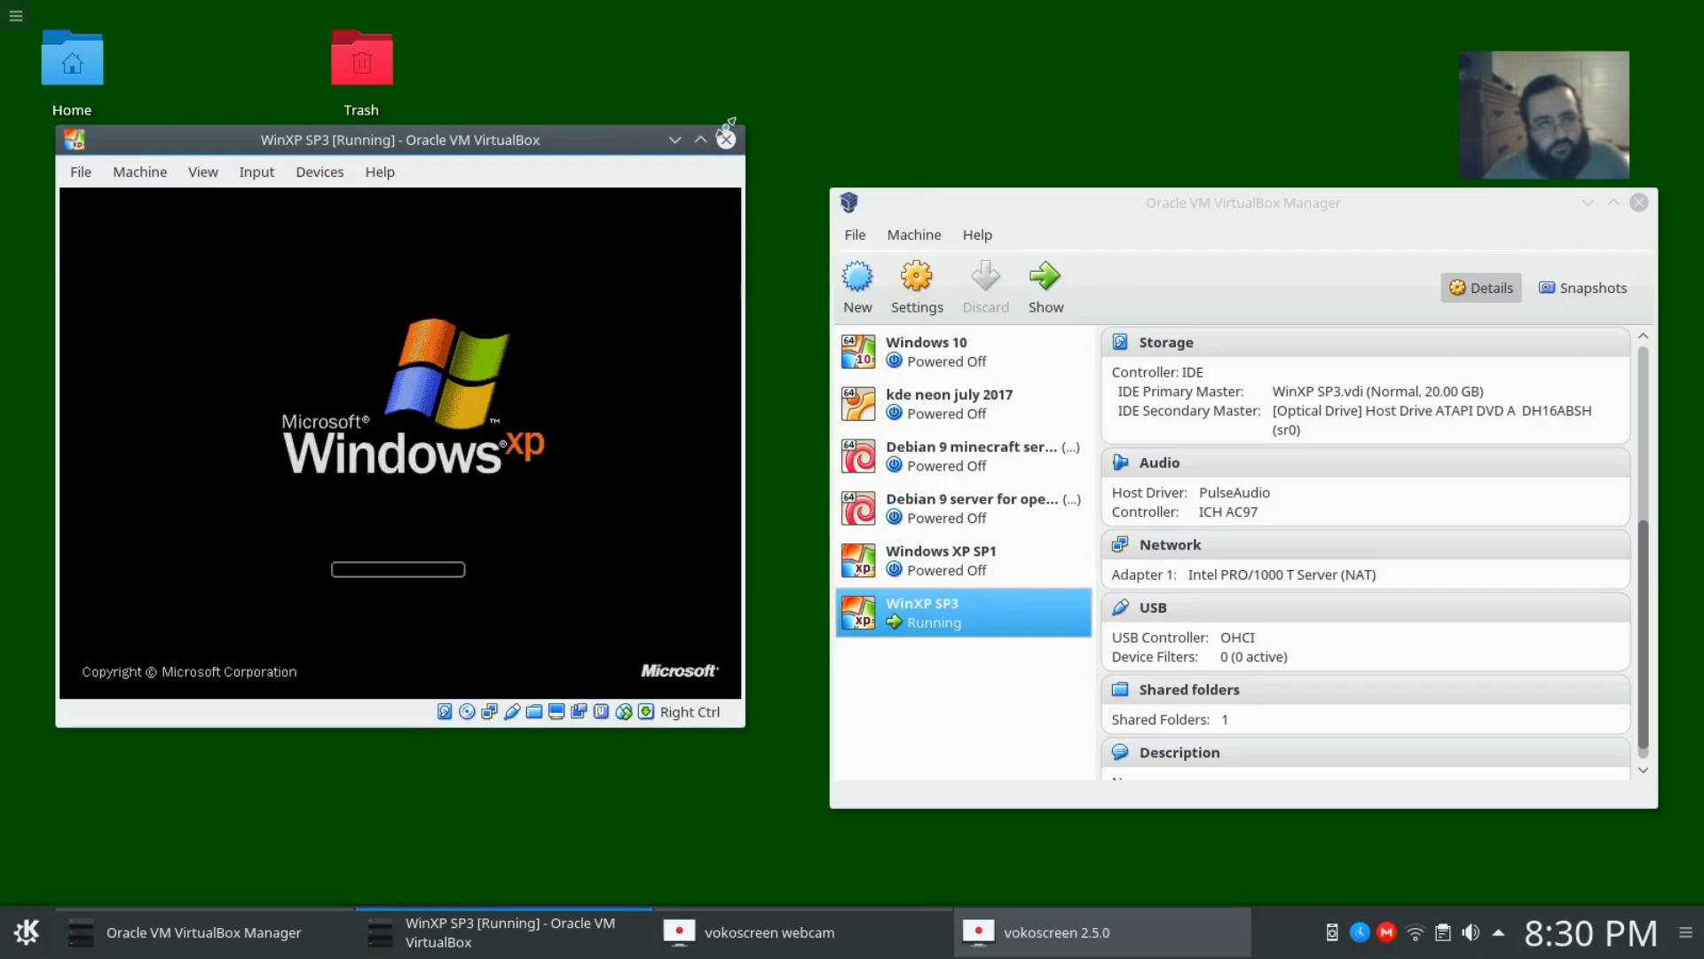
Maximize the WinXP SP3 machine's window, accept the automatic correction of screen resolution and color depth, and dismiss the antivirus notice
{"action": "left_click", "coordinate": [702, 141]}
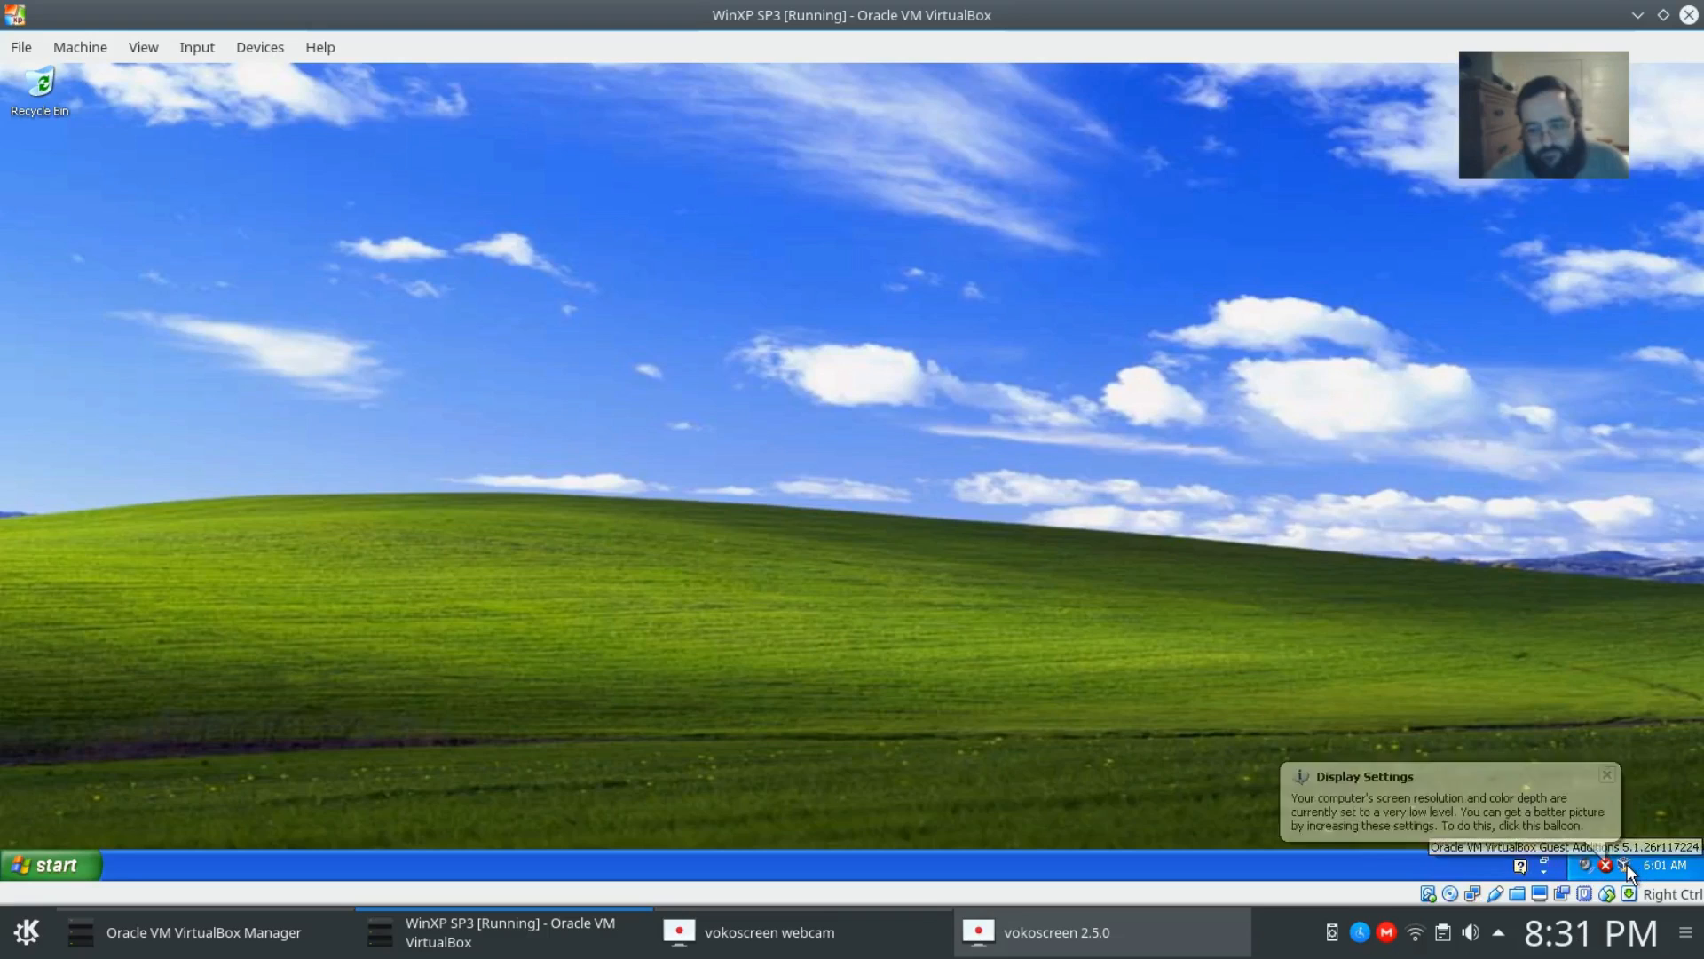
{"action": "left_click", "coordinate": [1525, 826]}
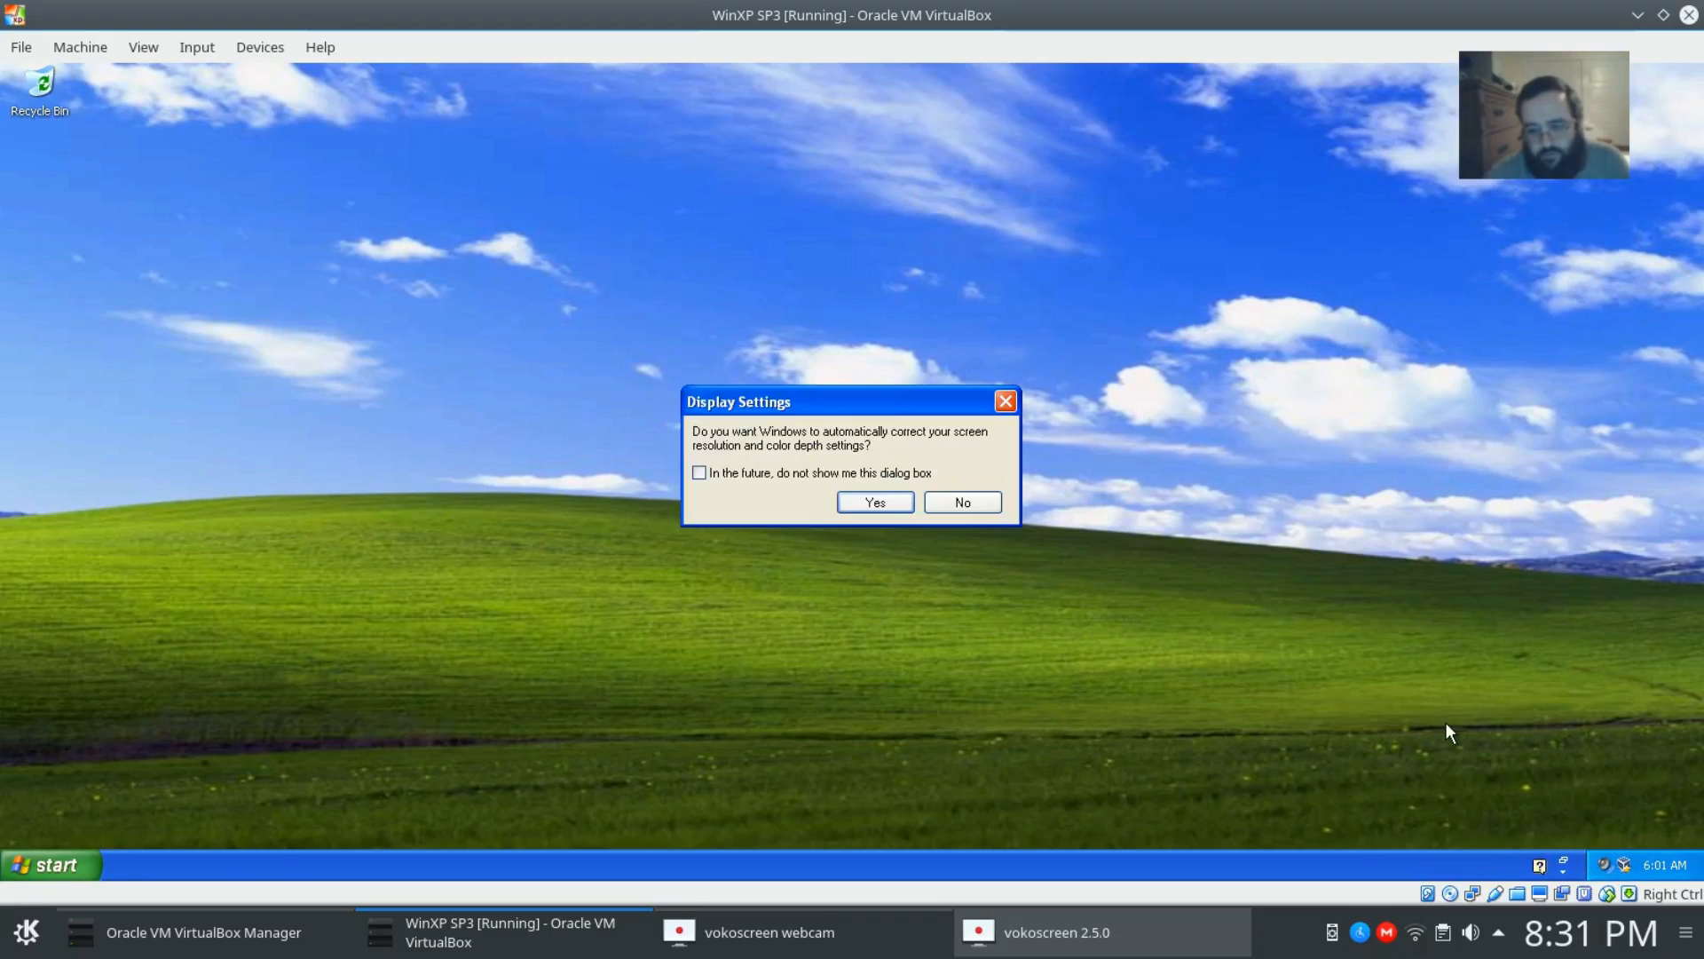
{"action": "left_click", "coordinate": [868, 501]}
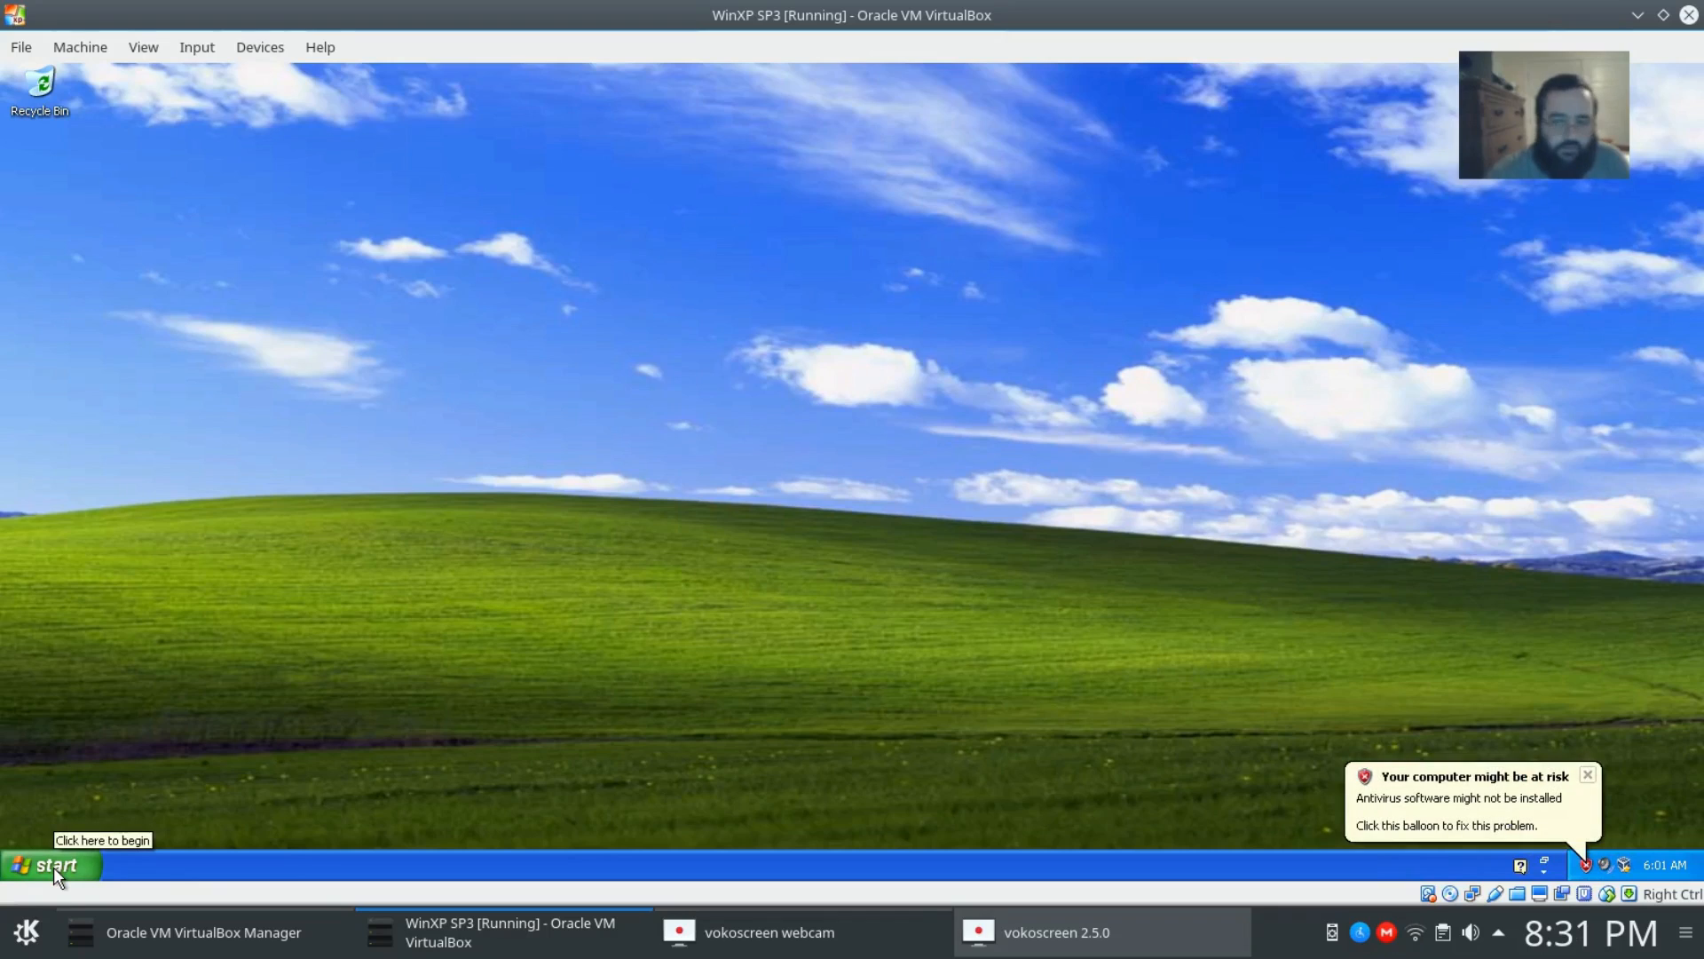
{"action": "left_click", "coordinate": [1586, 774]}
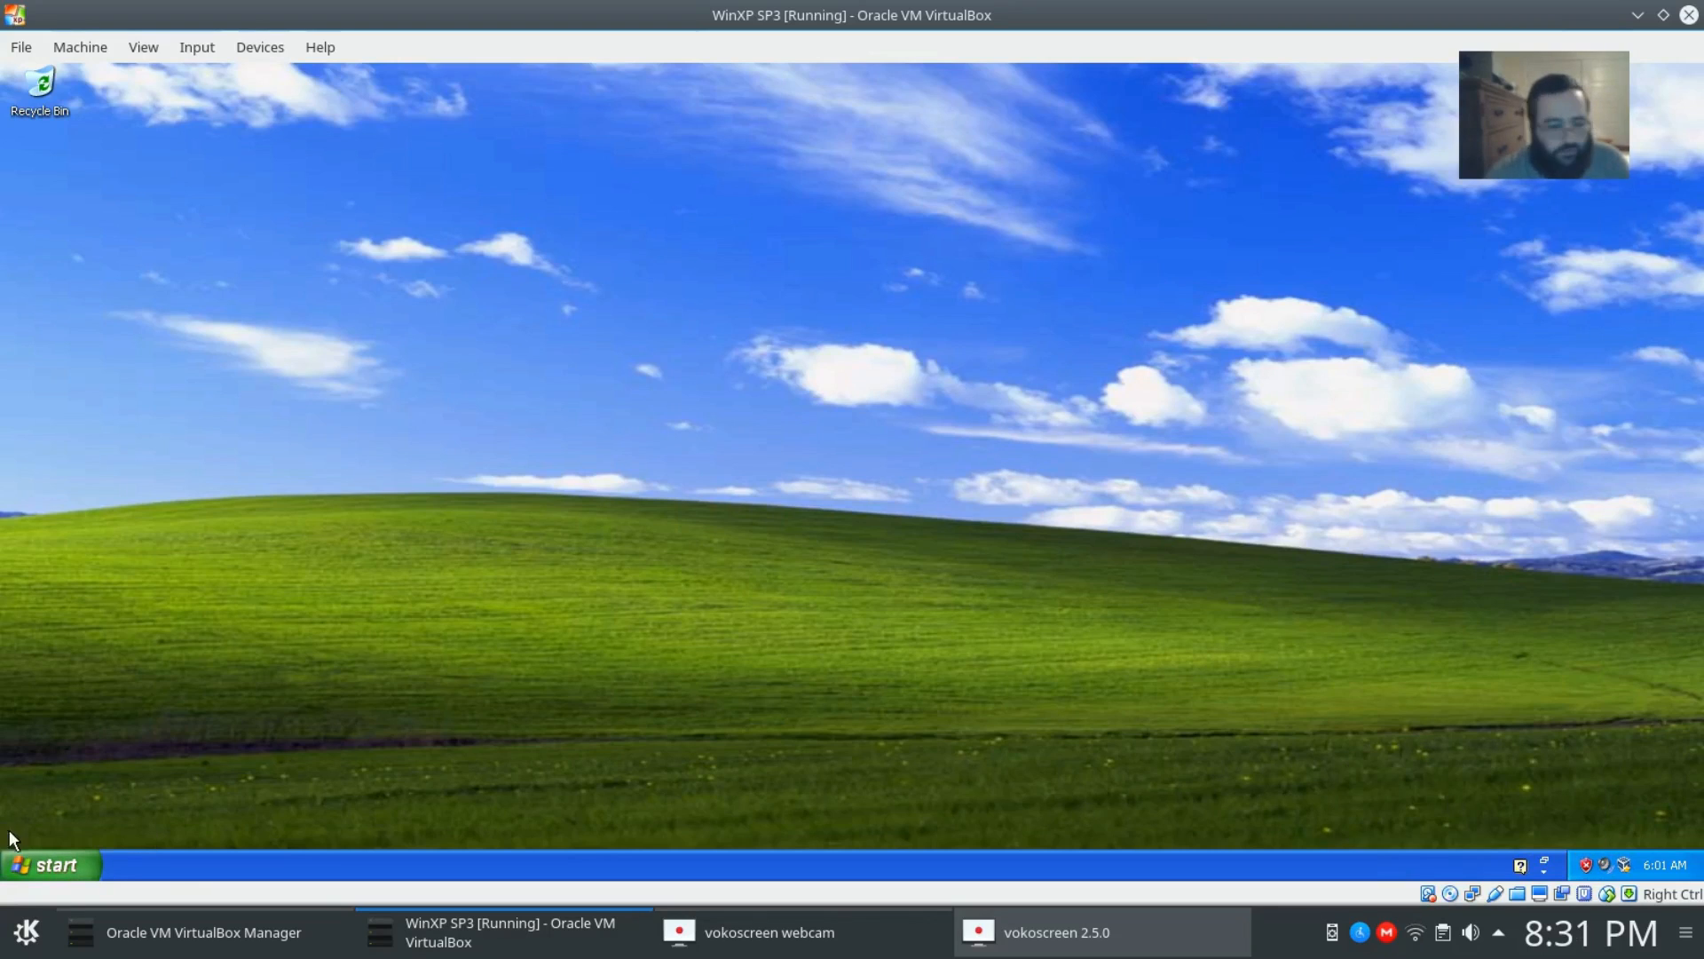
Look at the contents of the shared Transfer network drive (E:) through My Computer and close the window
{"action": "left_click", "coordinate": [42, 867]}
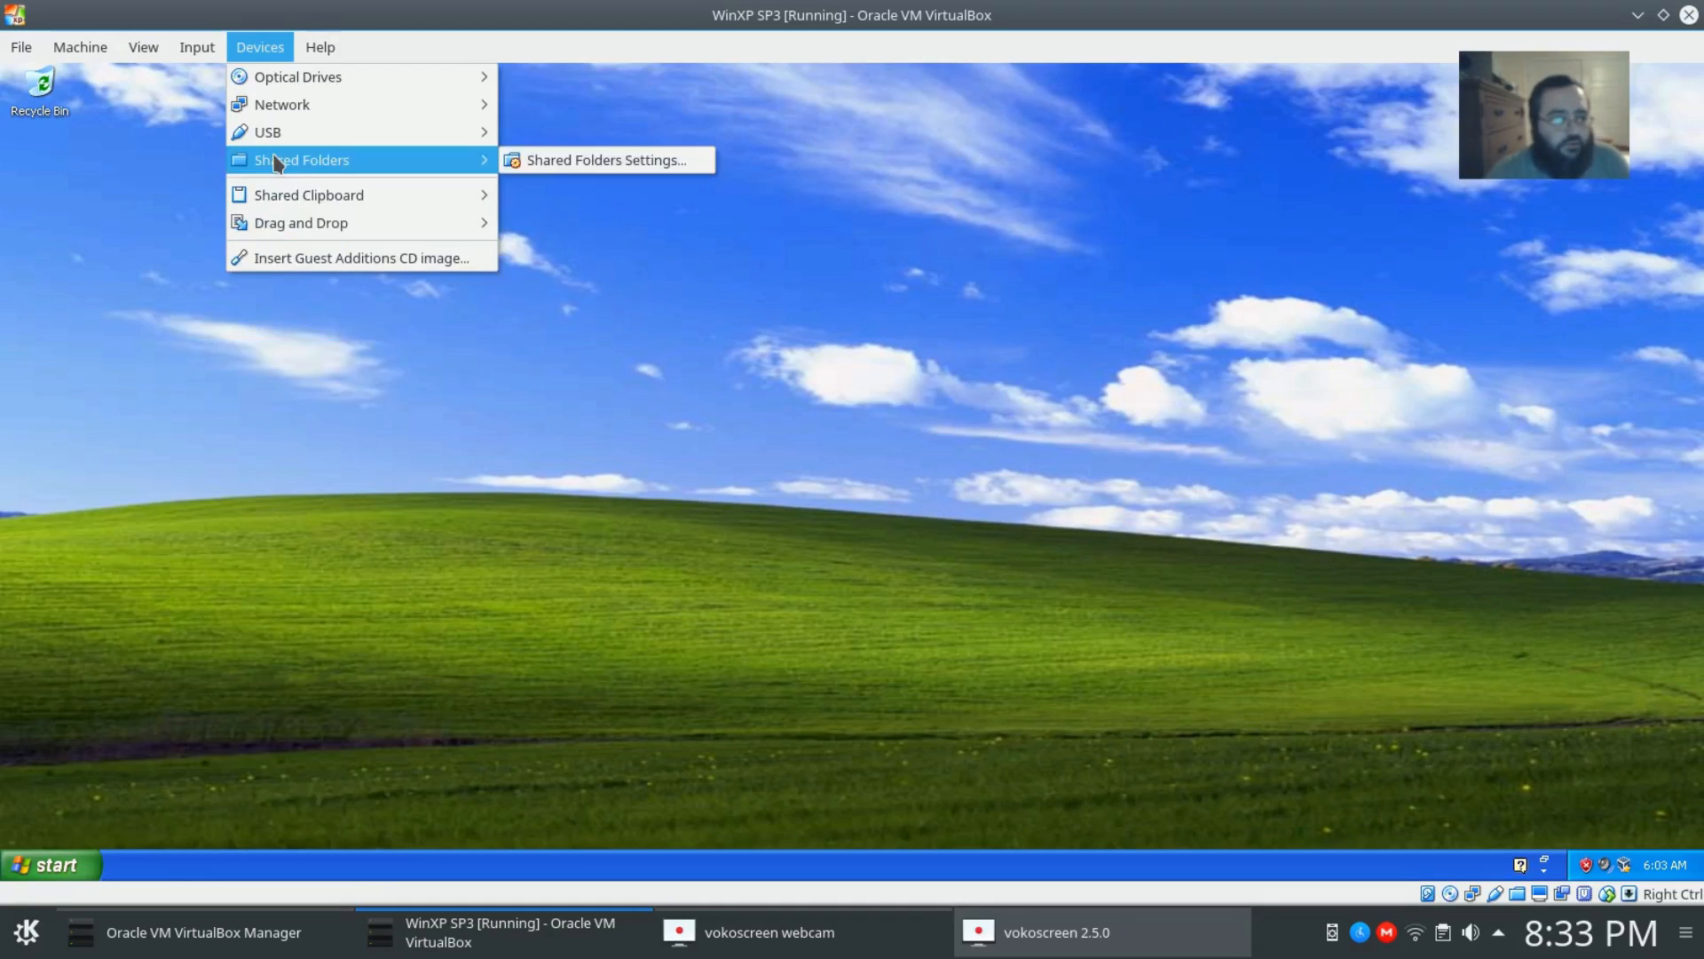
{"action": "left_click", "coordinate": [4, 874]}
{"action": "left_click", "coordinate": [30, 862]}
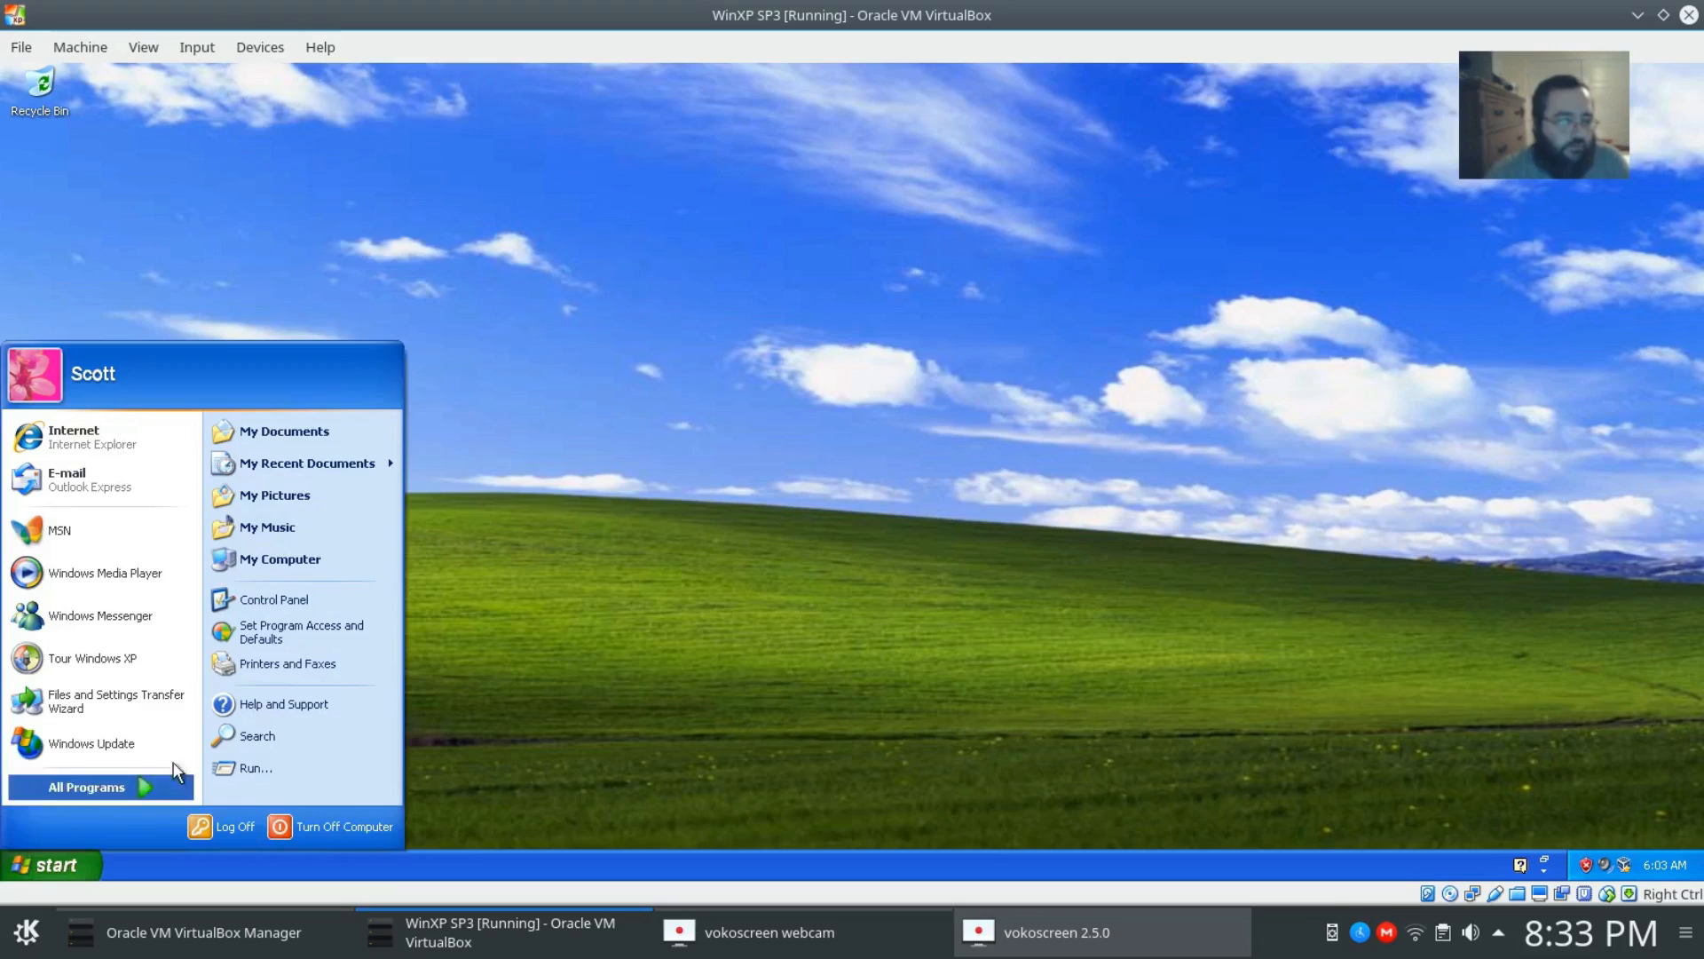
{"action": "left_click", "coordinate": [255, 572]}
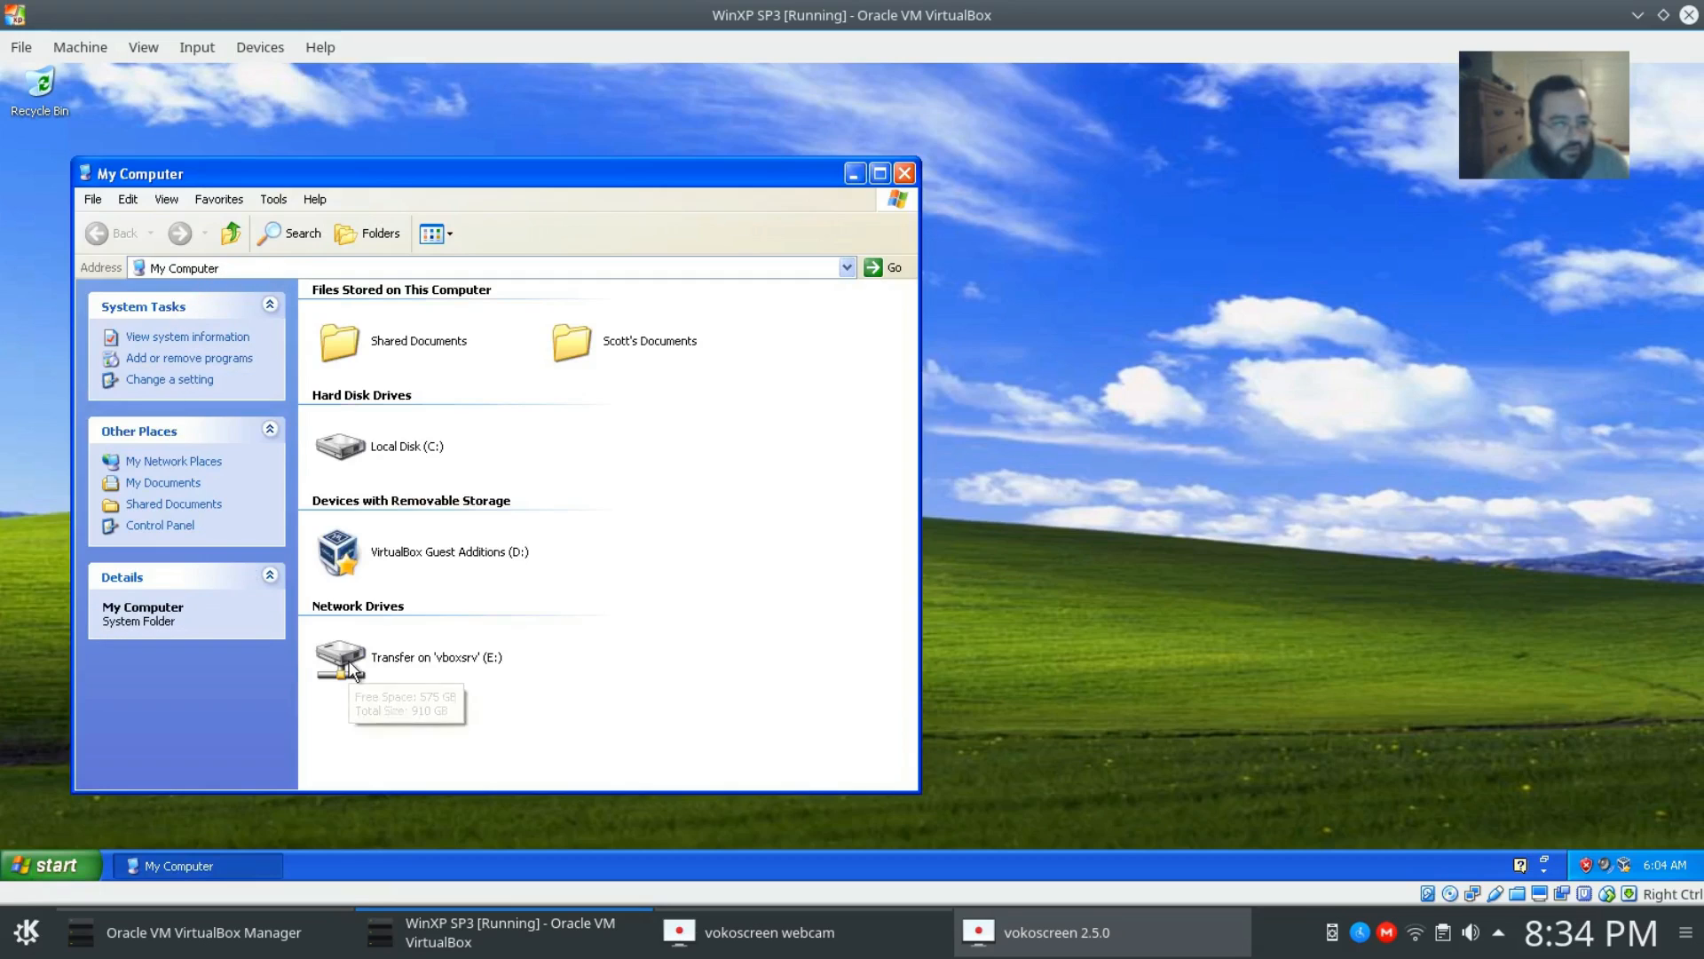
{"action": "double_click", "coordinate": [353, 670]}
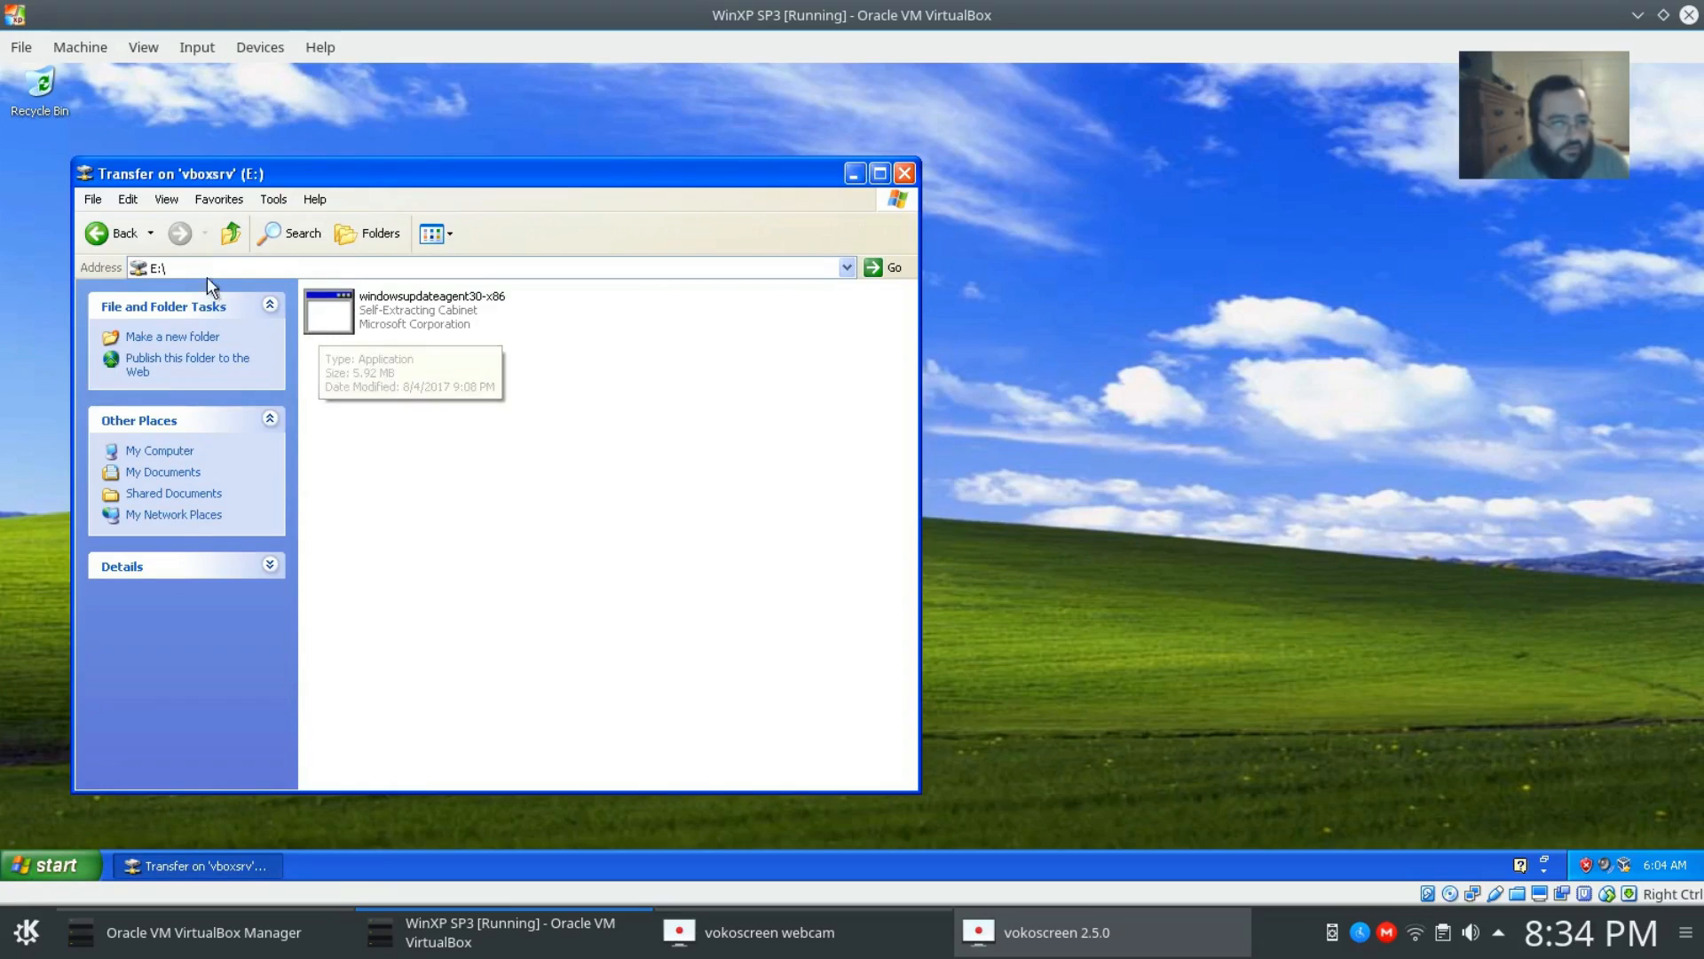
{"action": "left_click", "coordinate": [105, 234]}
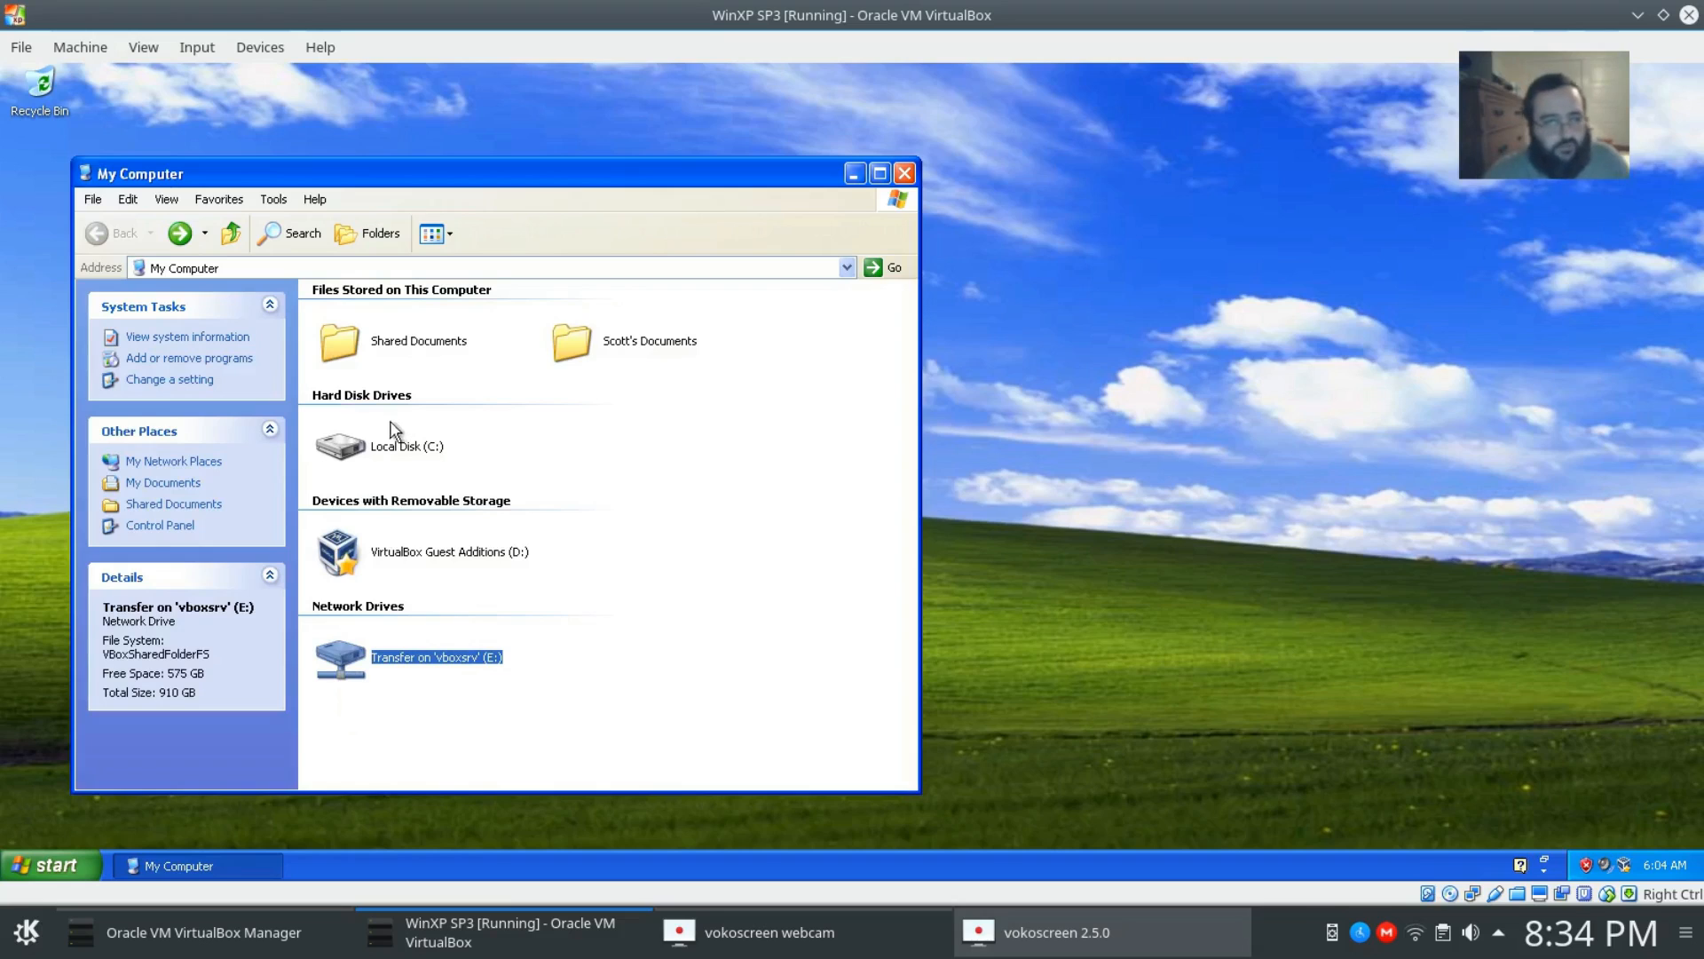
{"action": "left_click", "coordinate": [910, 174]}
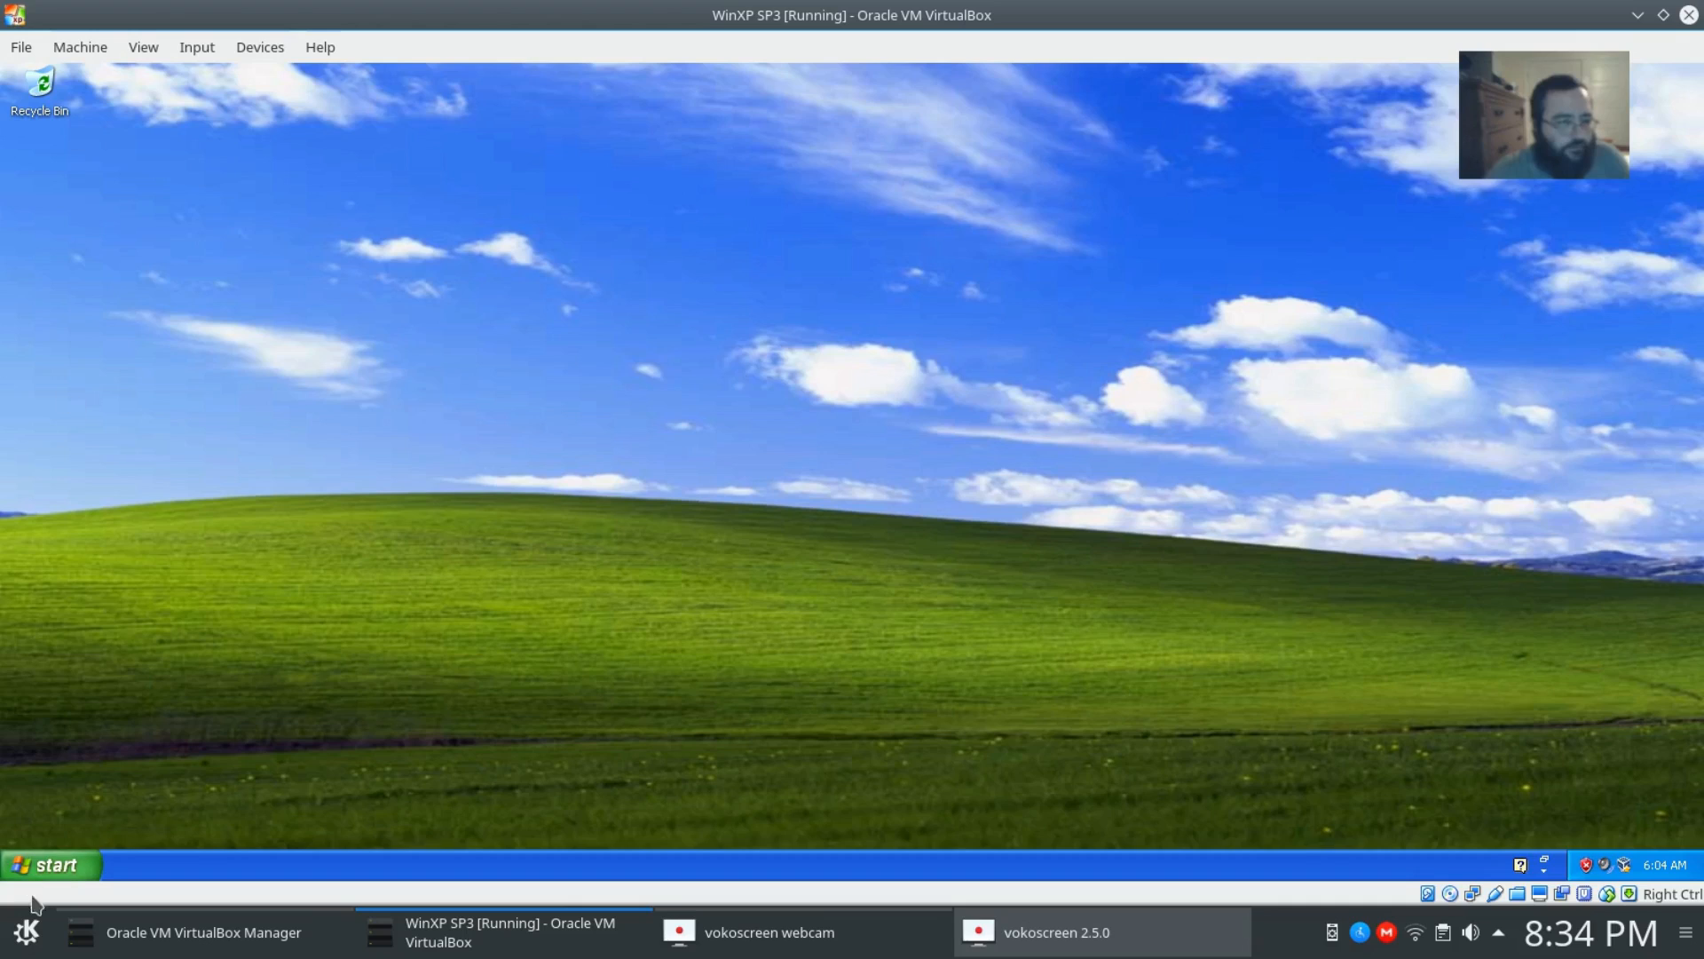
Open Windows Update in the virtual machine and read the additional information on the page that loads
{"action": "left_click", "coordinate": [59, 874]}
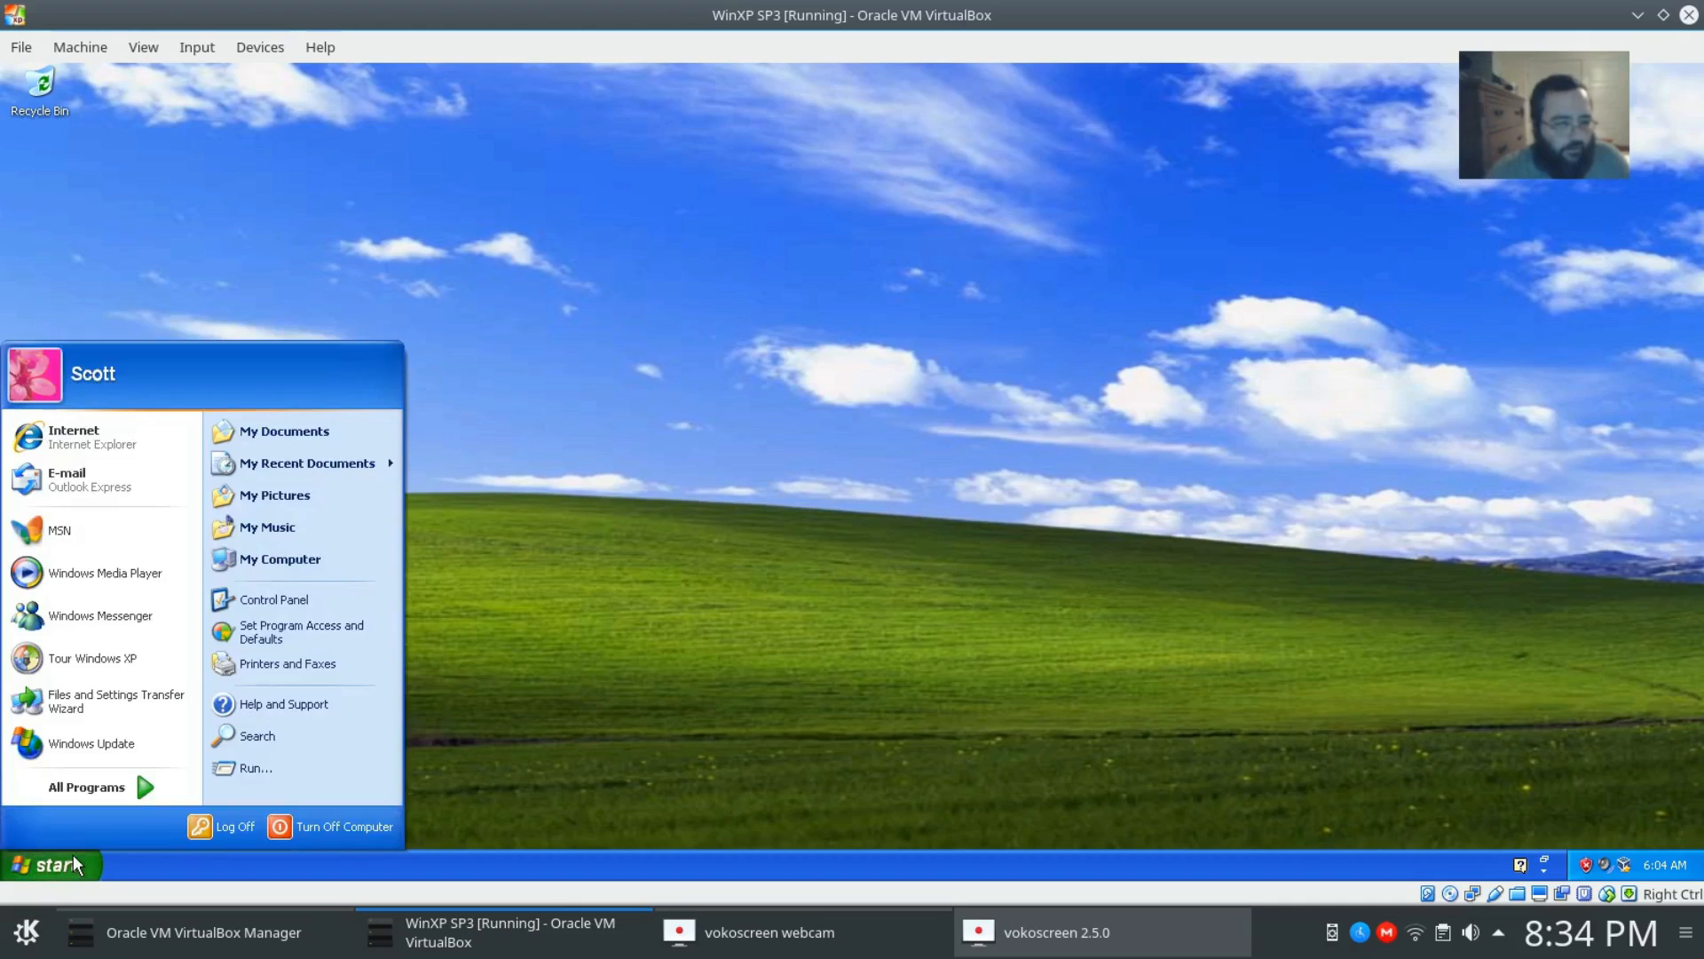
{"action": "left_click", "coordinate": [76, 742]}
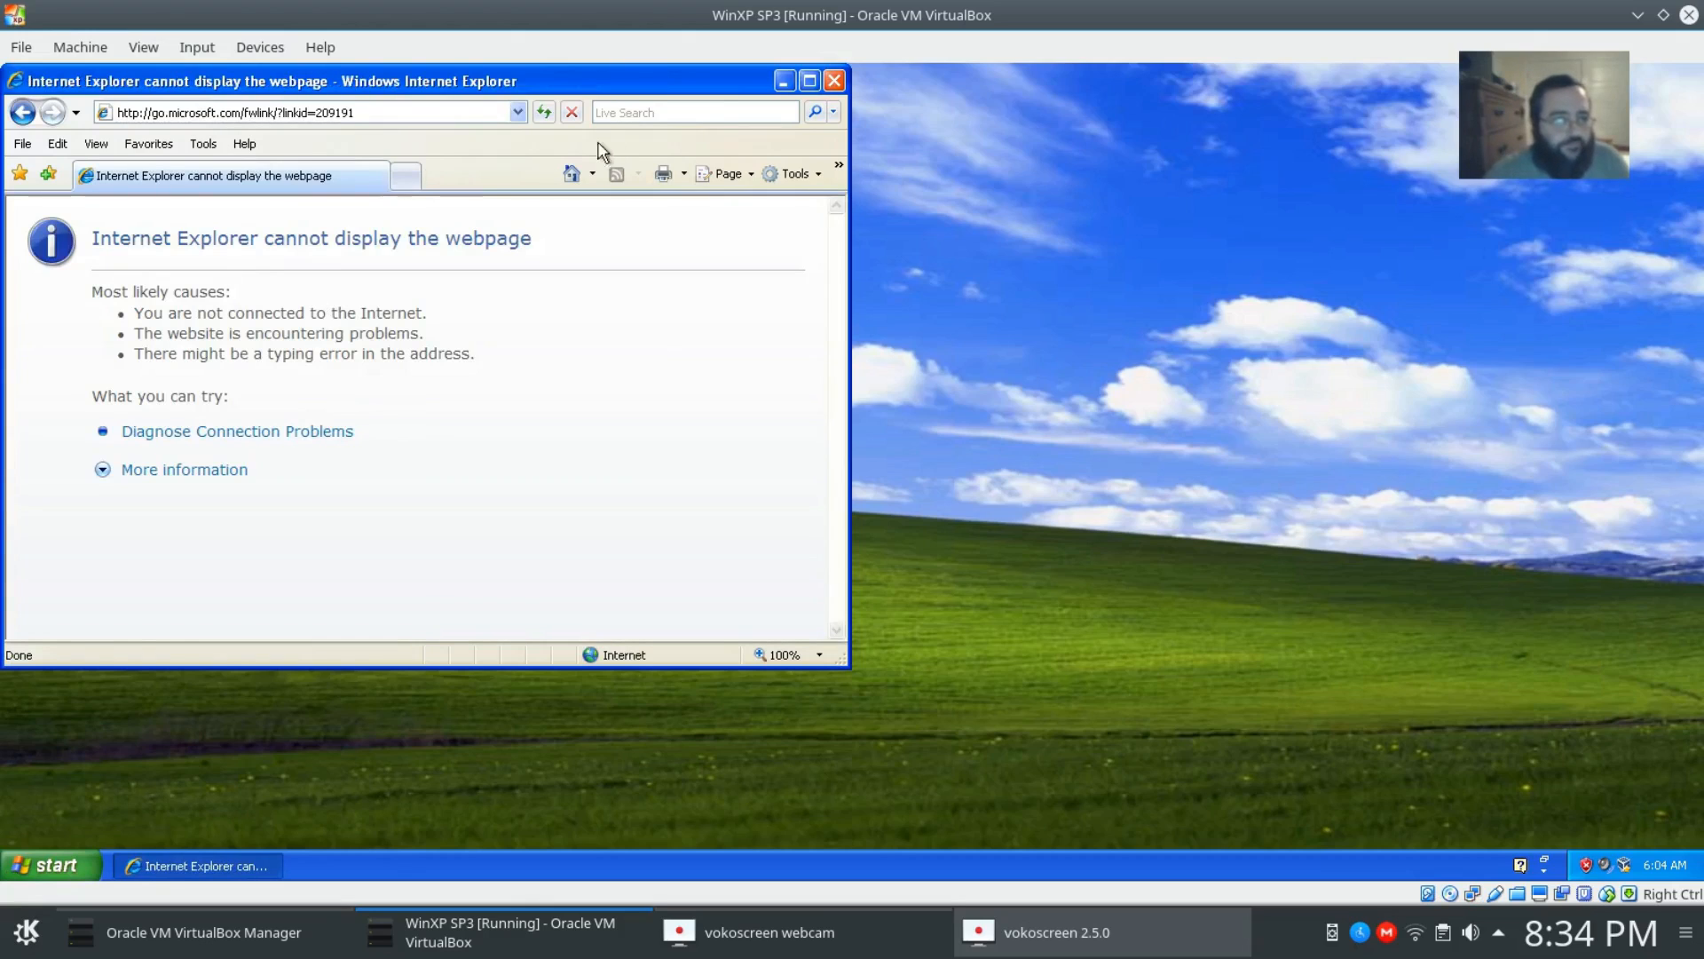
{"action": "left_click", "coordinate": [178, 470]}
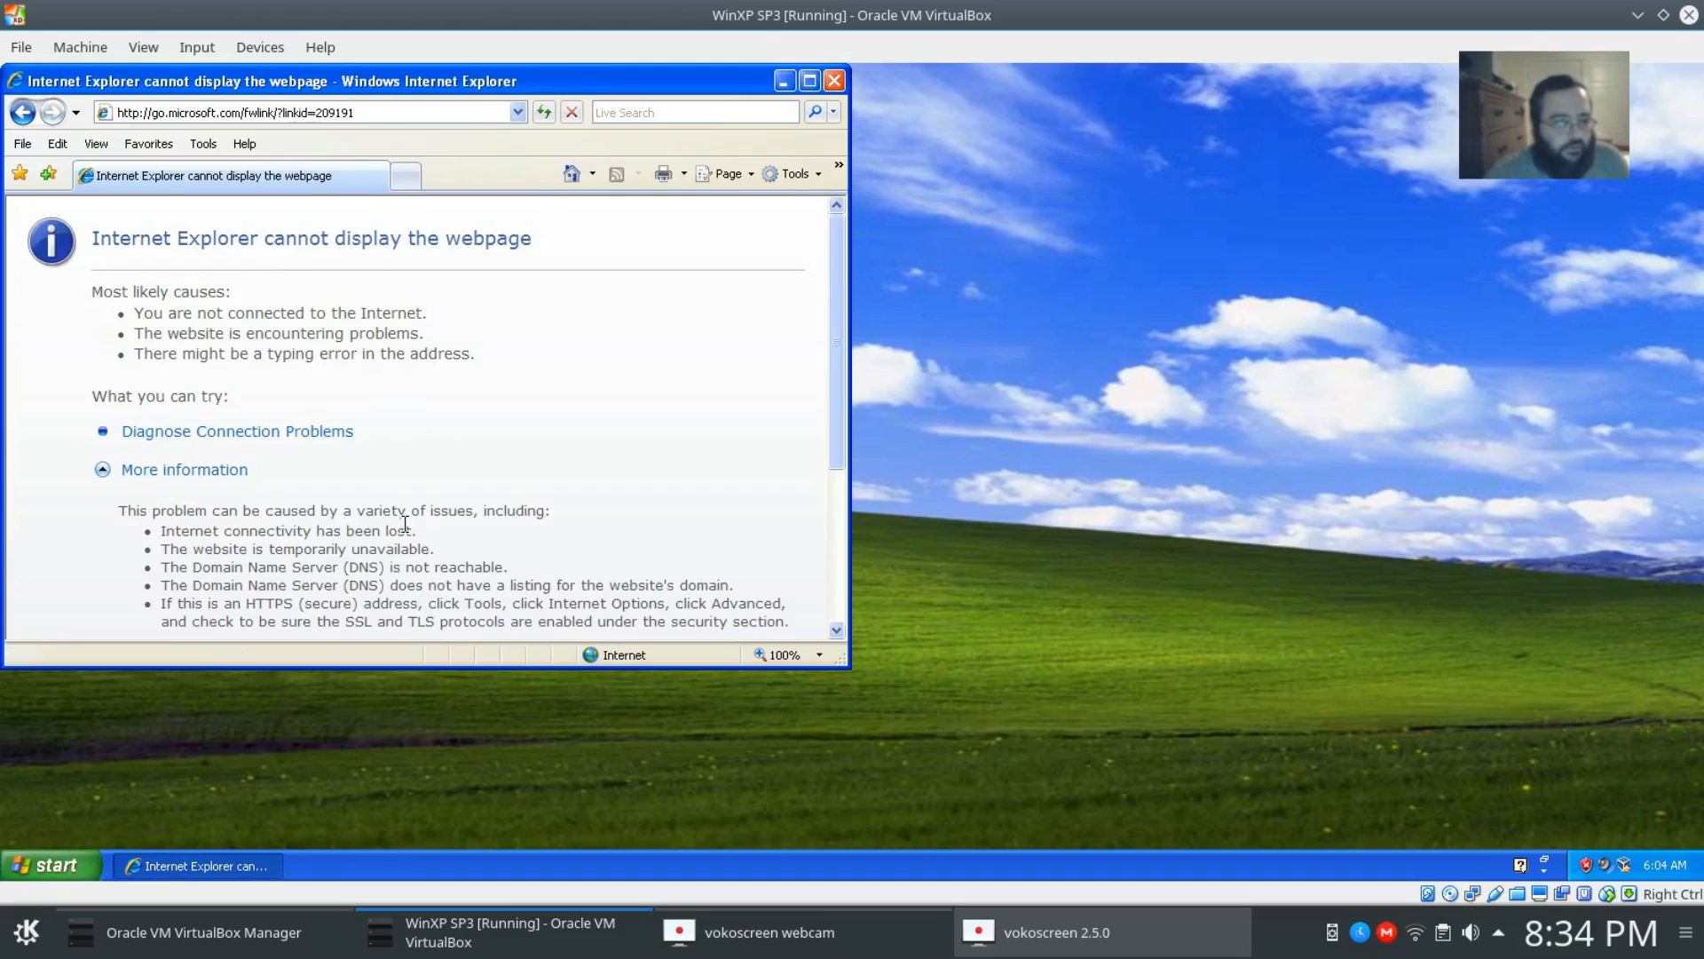
{"action": "scroll", "coordinate": [416, 524], "scroll_direction": "down", "scroll_amount": 5}
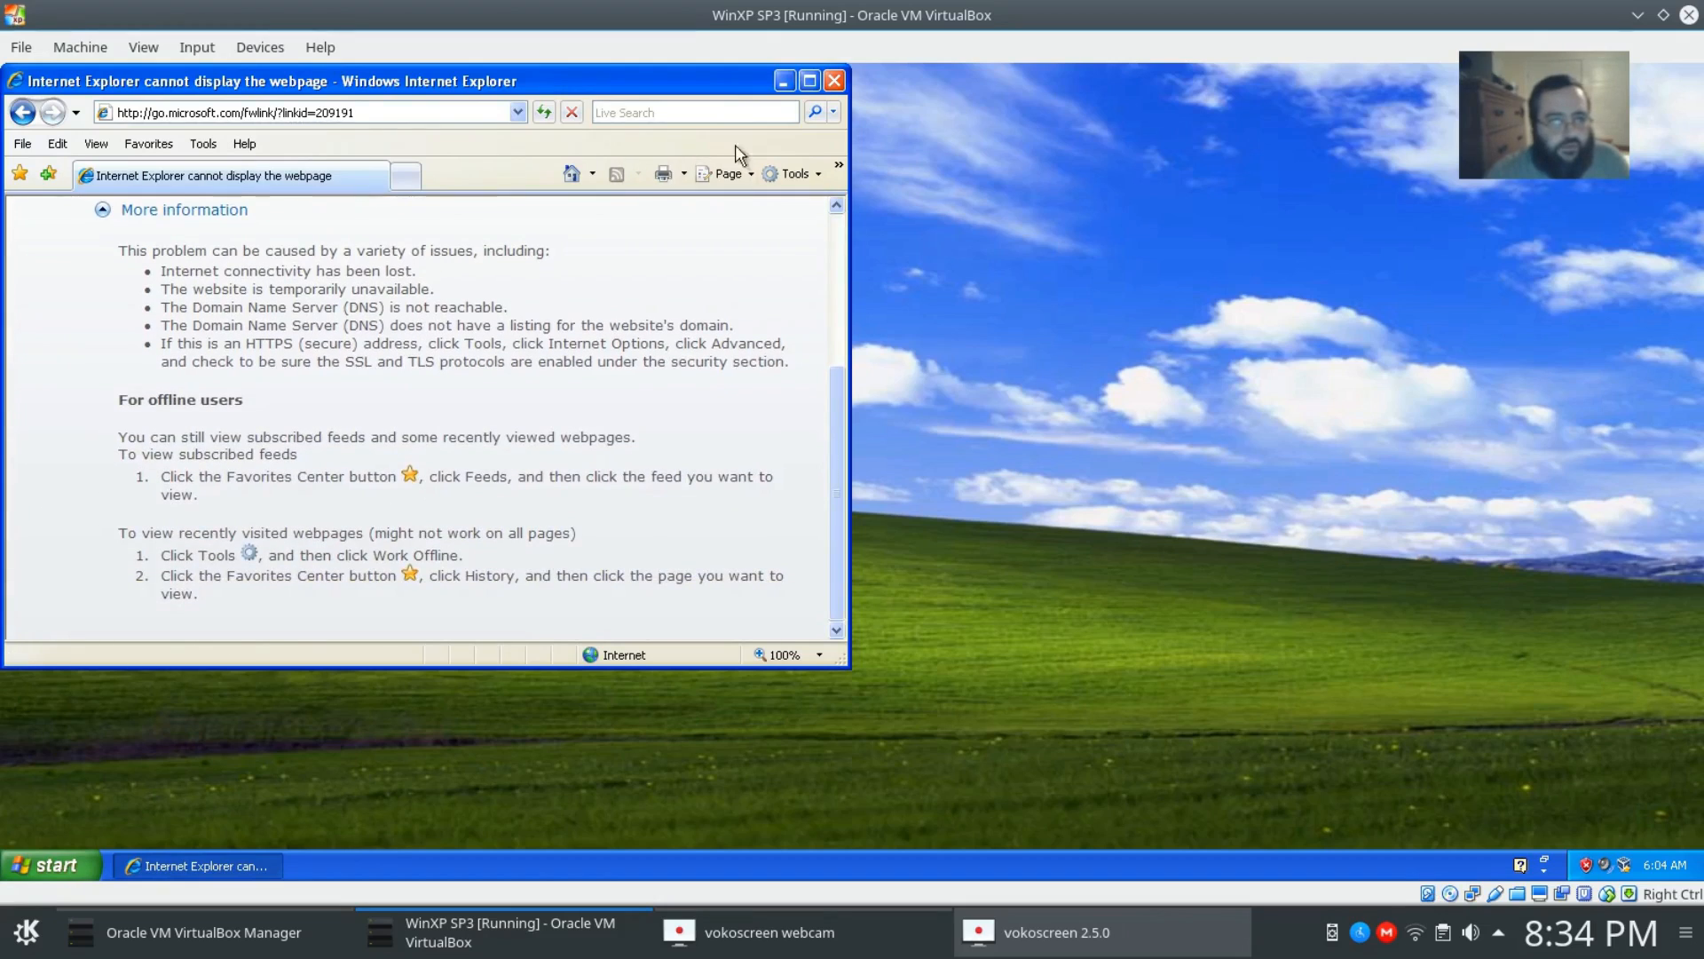
Set the Internet zone's security level to Medium in Internet Options and review its custom security settings
{"action": "left_click", "coordinate": [786, 175]}
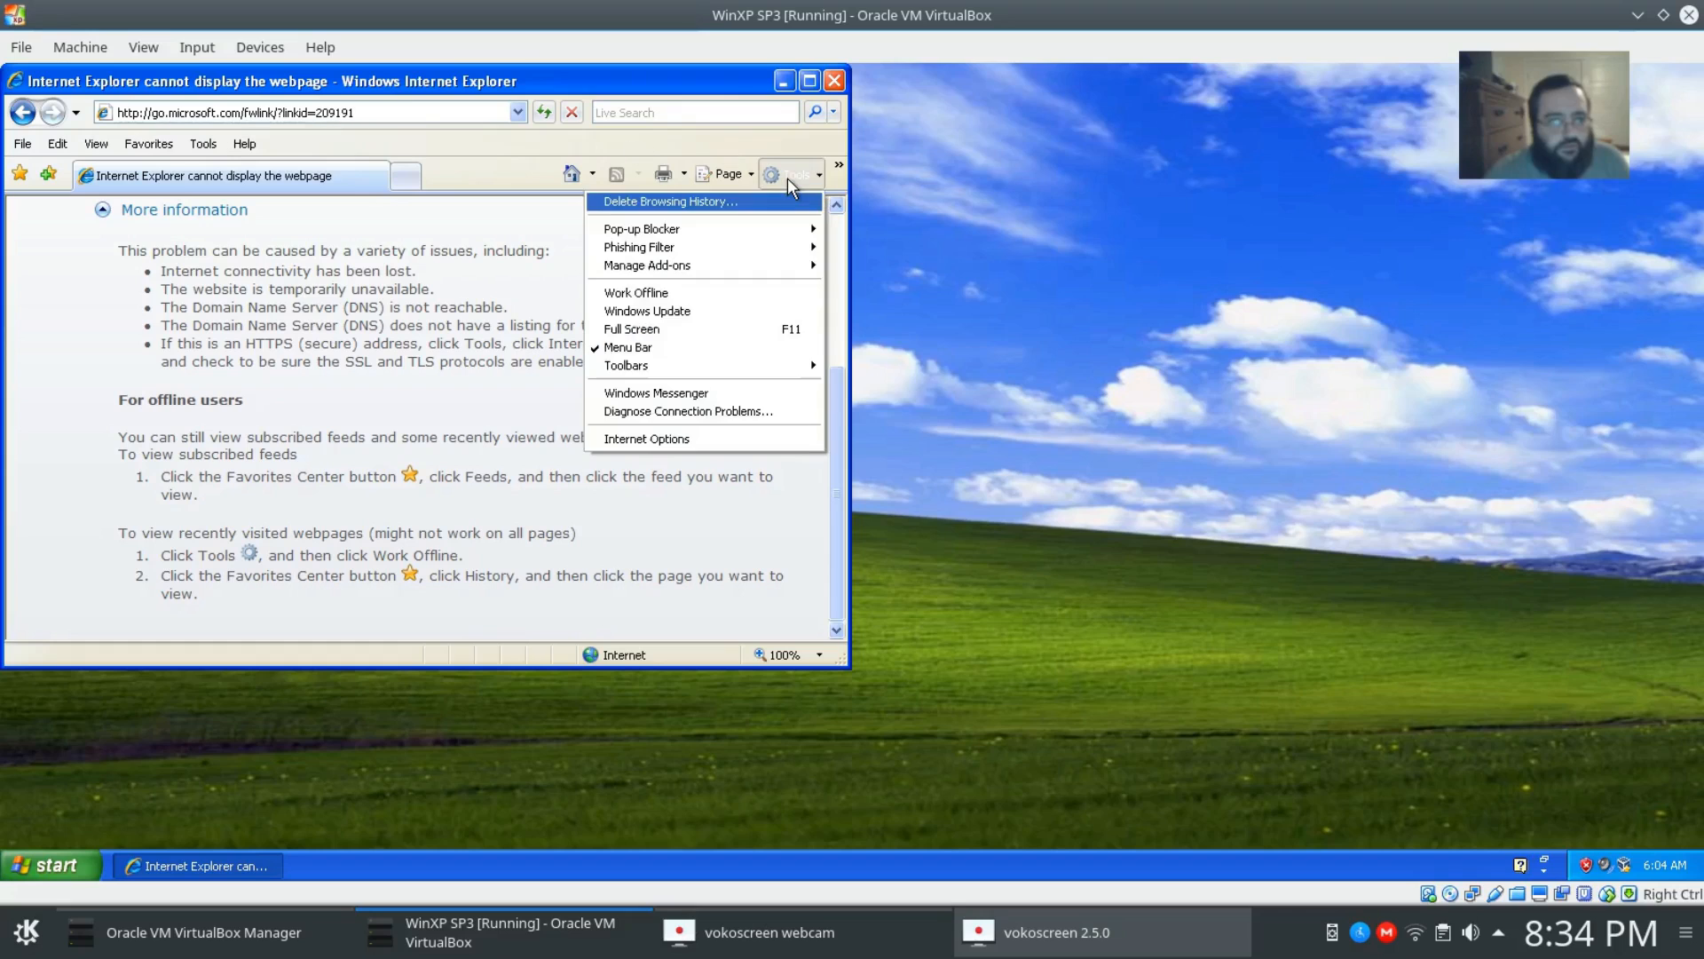
{"action": "left_click", "coordinate": [679, 439]}
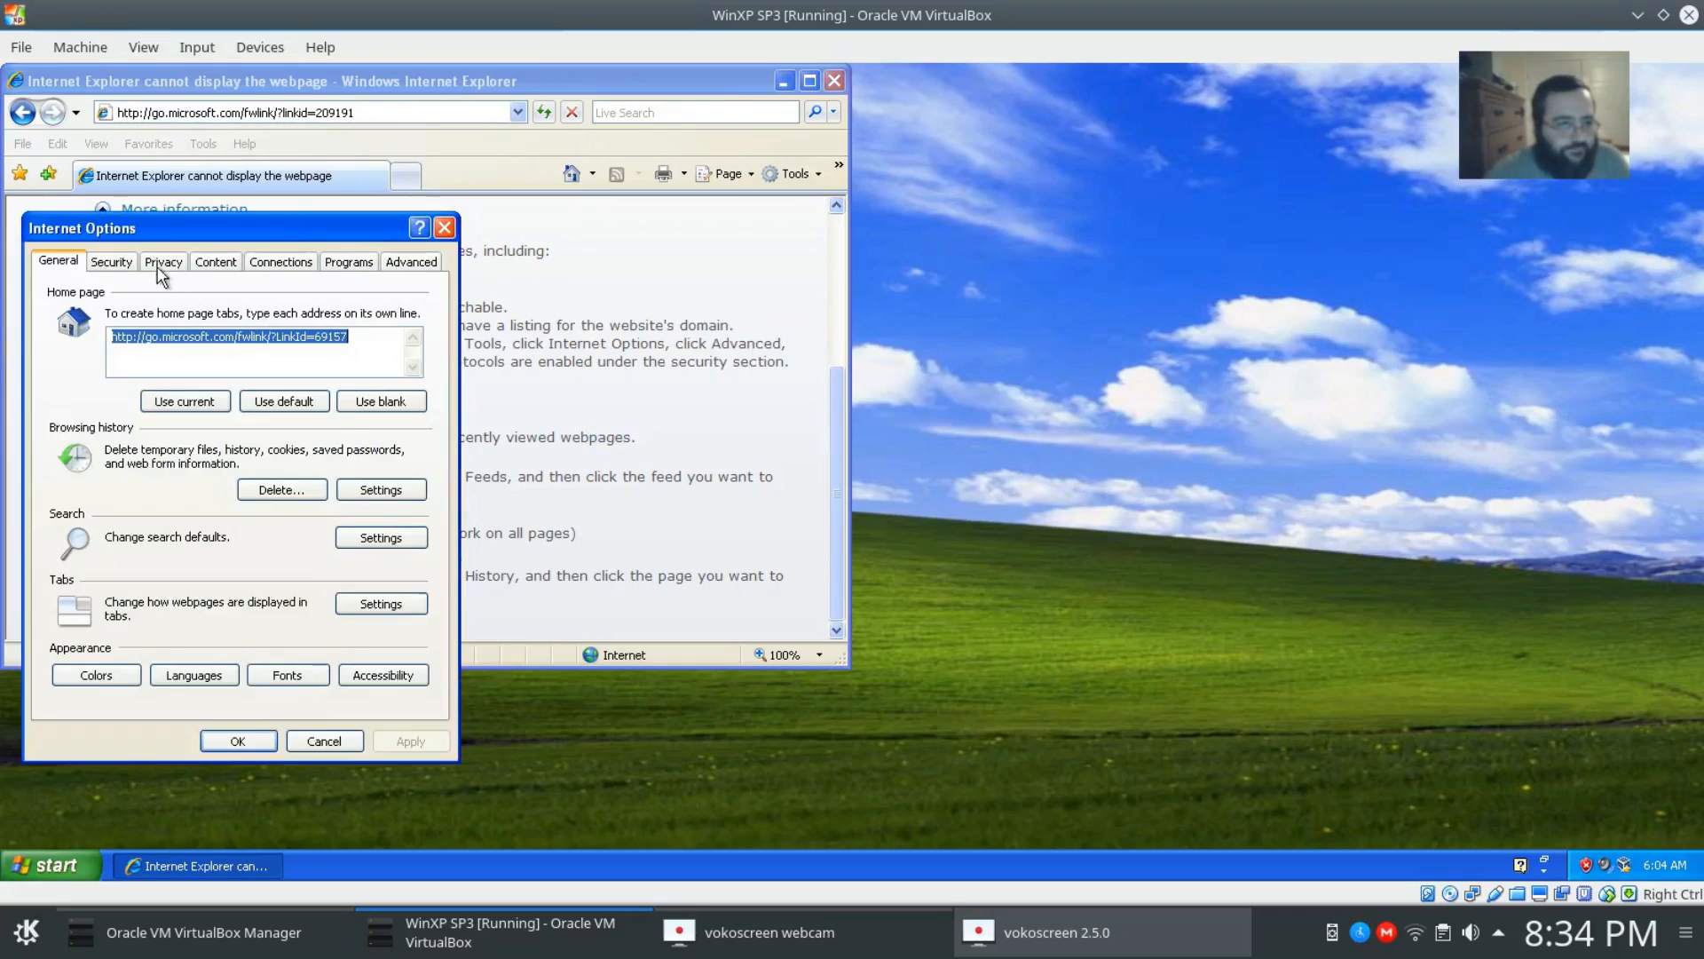
{"action": "left_click", "coordinate": [108, 262]}
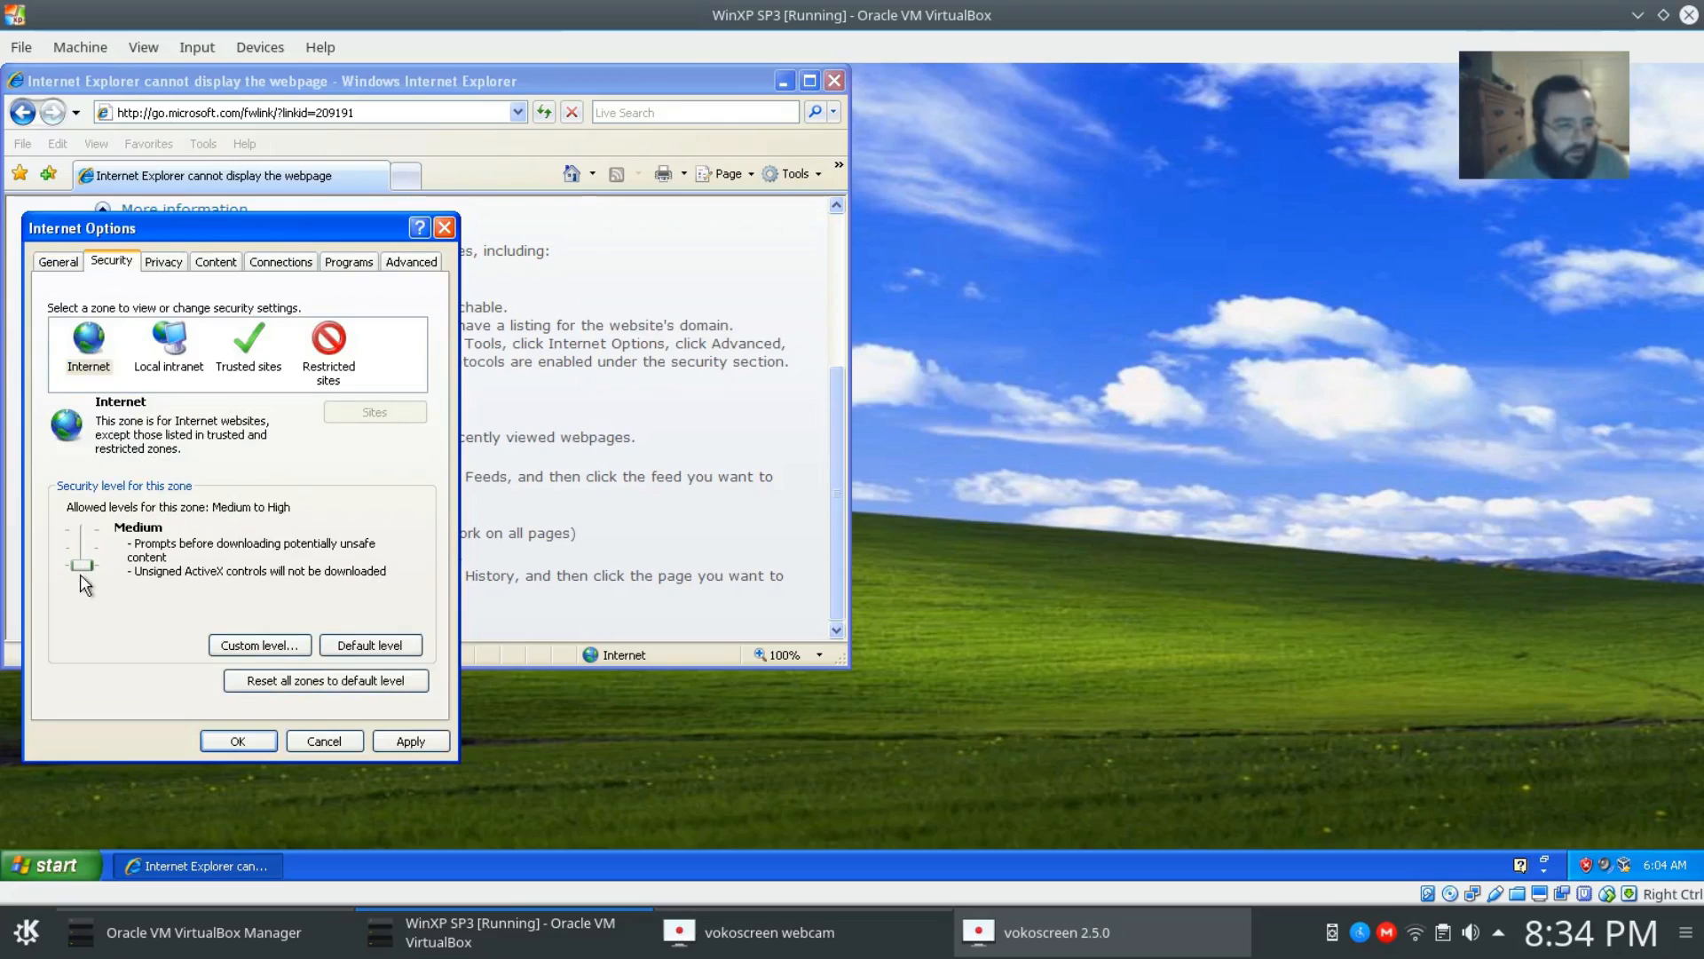
{"action": "left_click", "coordinate": [245, 648]}
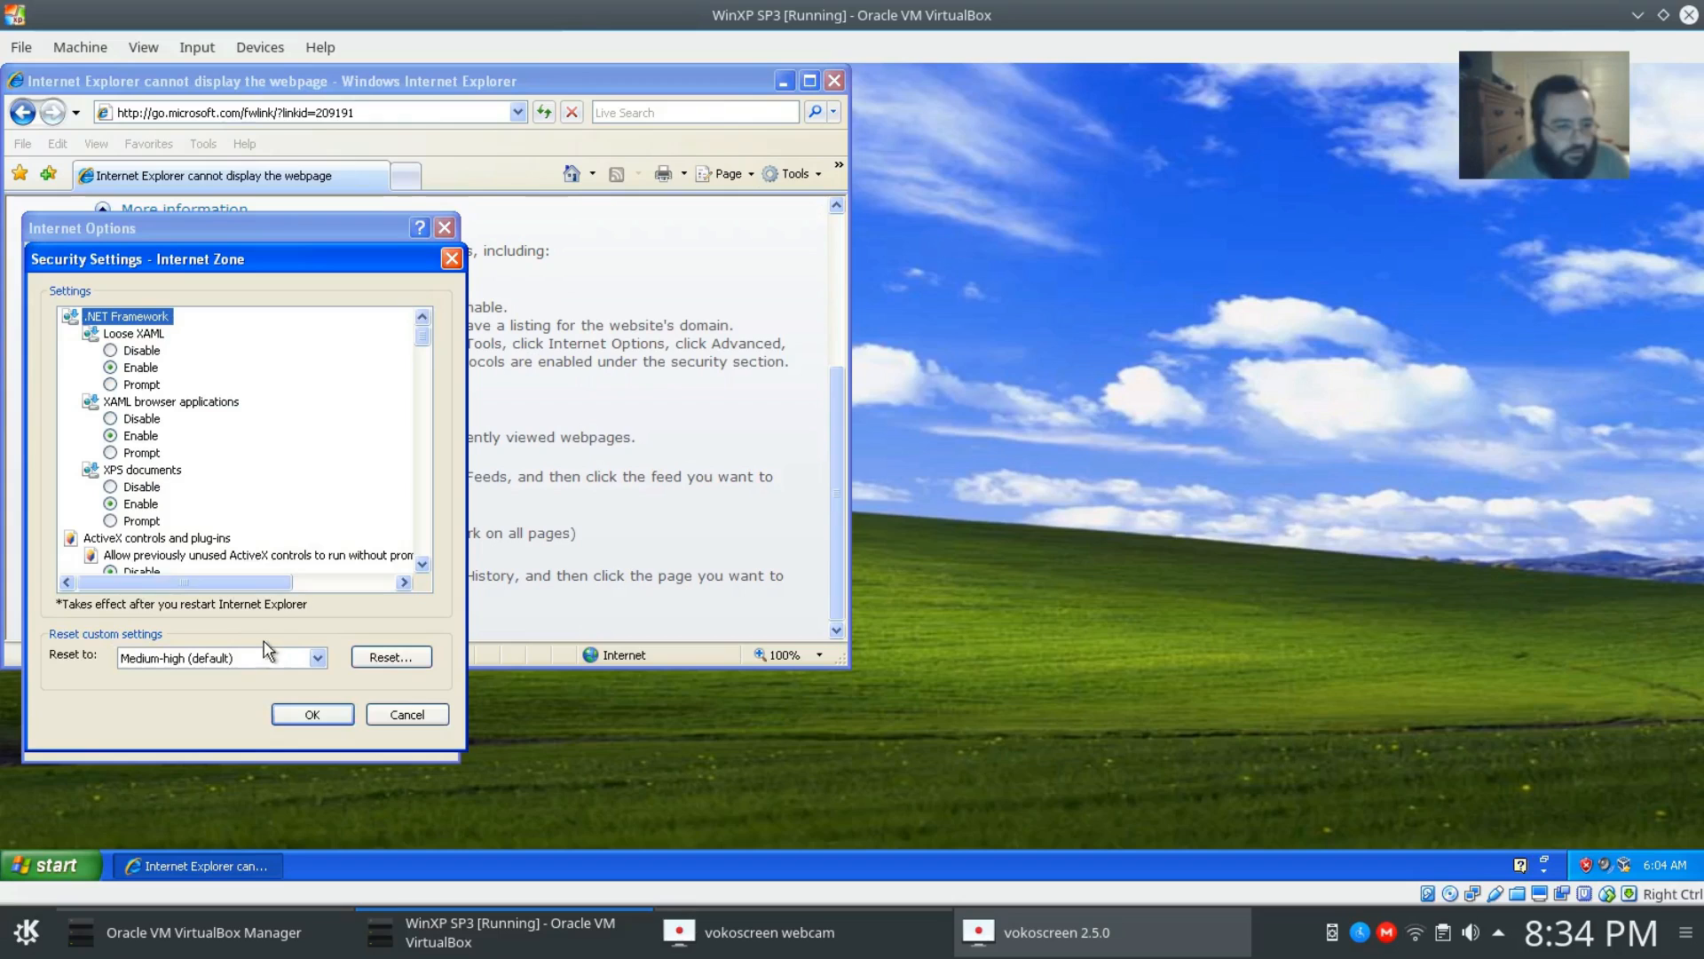
{"action": "scroll", "coordinate": [271, 492], "scroll_direction": "down", "scroll_amount": 5}
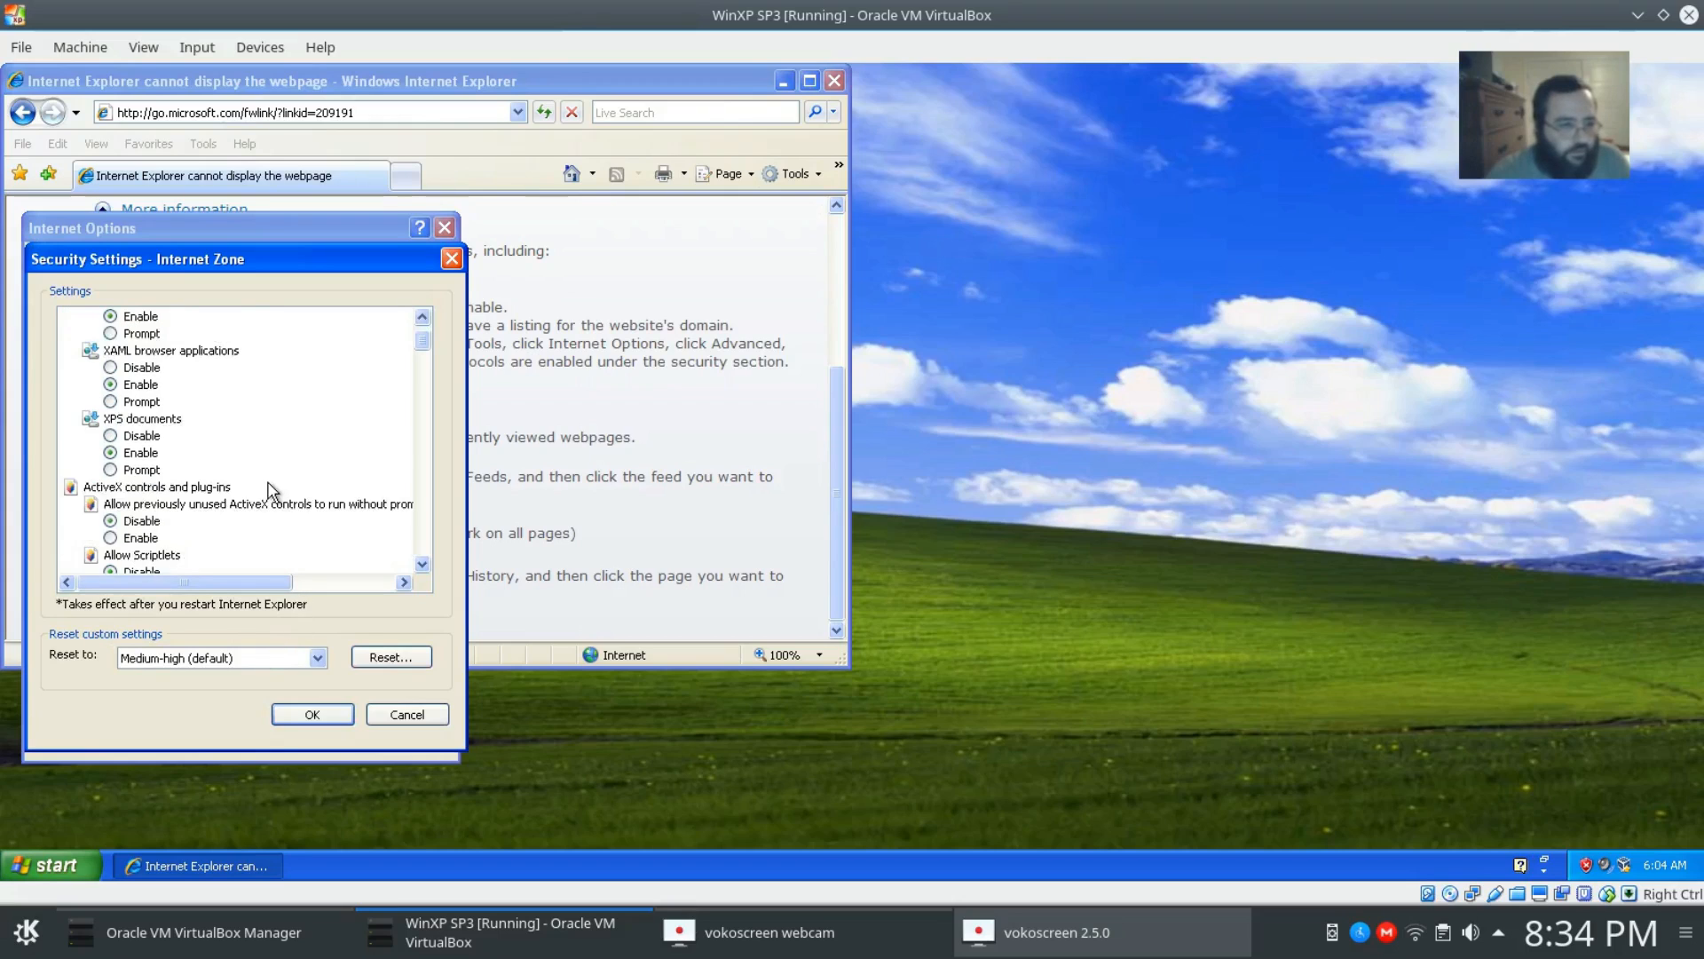
{"action": "scroll", "coordinate": [275, 490], "scroll_direction": "down", "scroll_amount": 20}
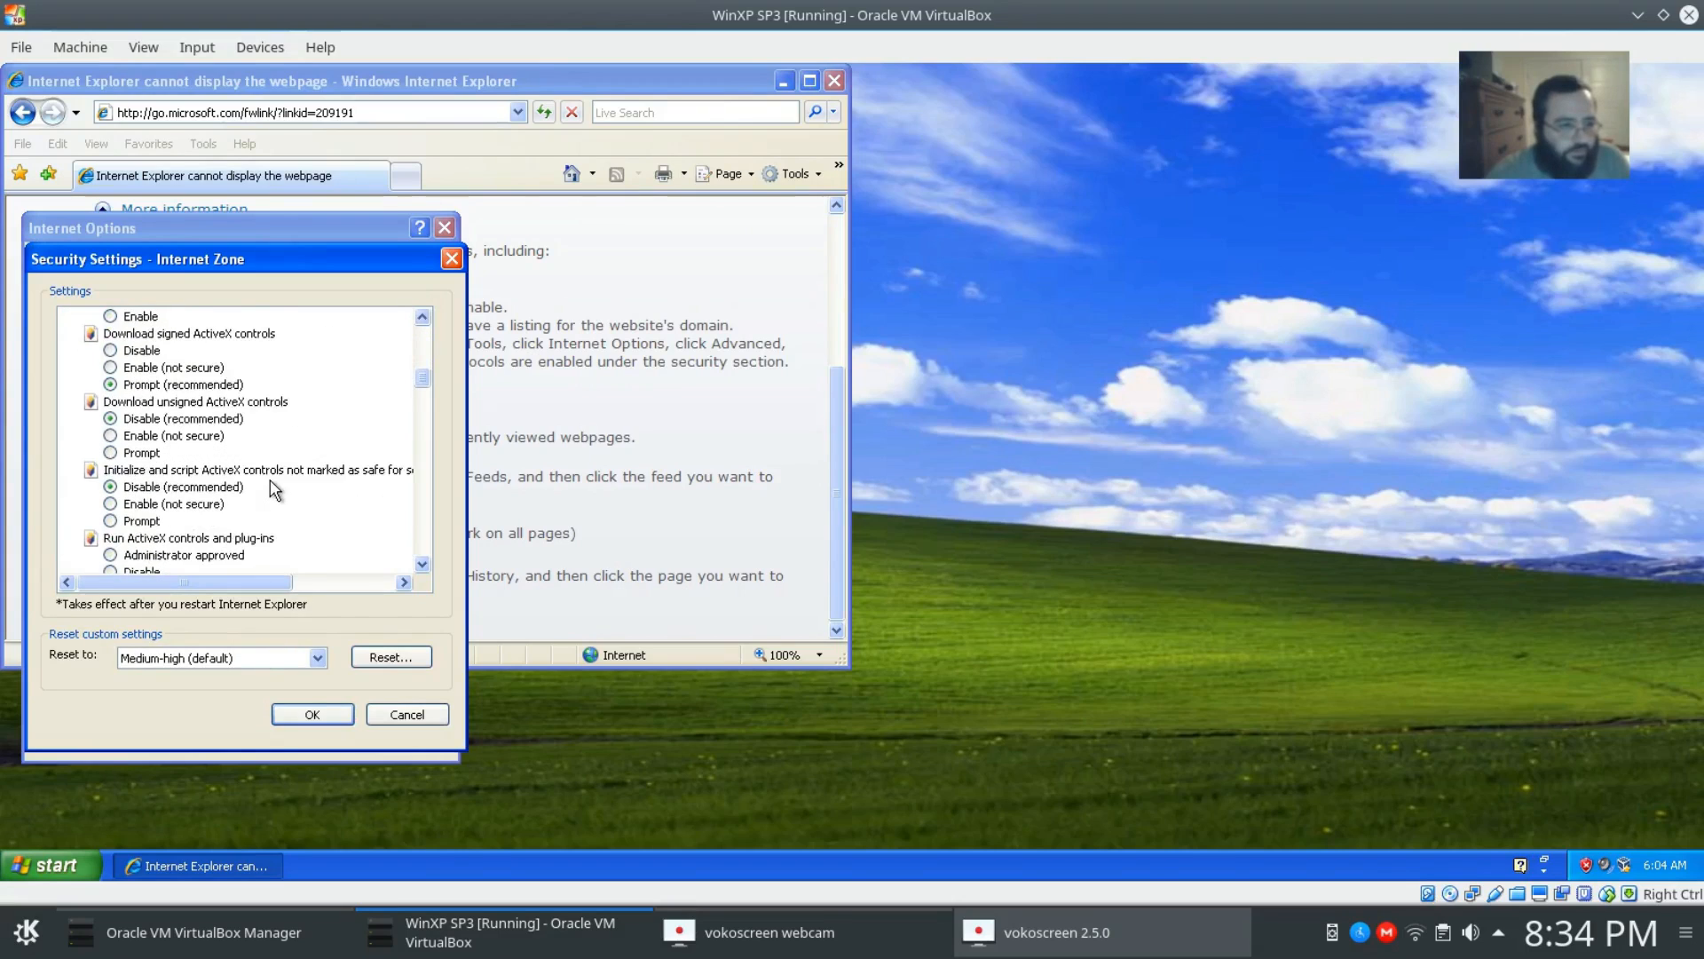
{"action": "scroll", "coordinate": [284, 493], "scroll_direction": "down", "scroll_amount": 15}
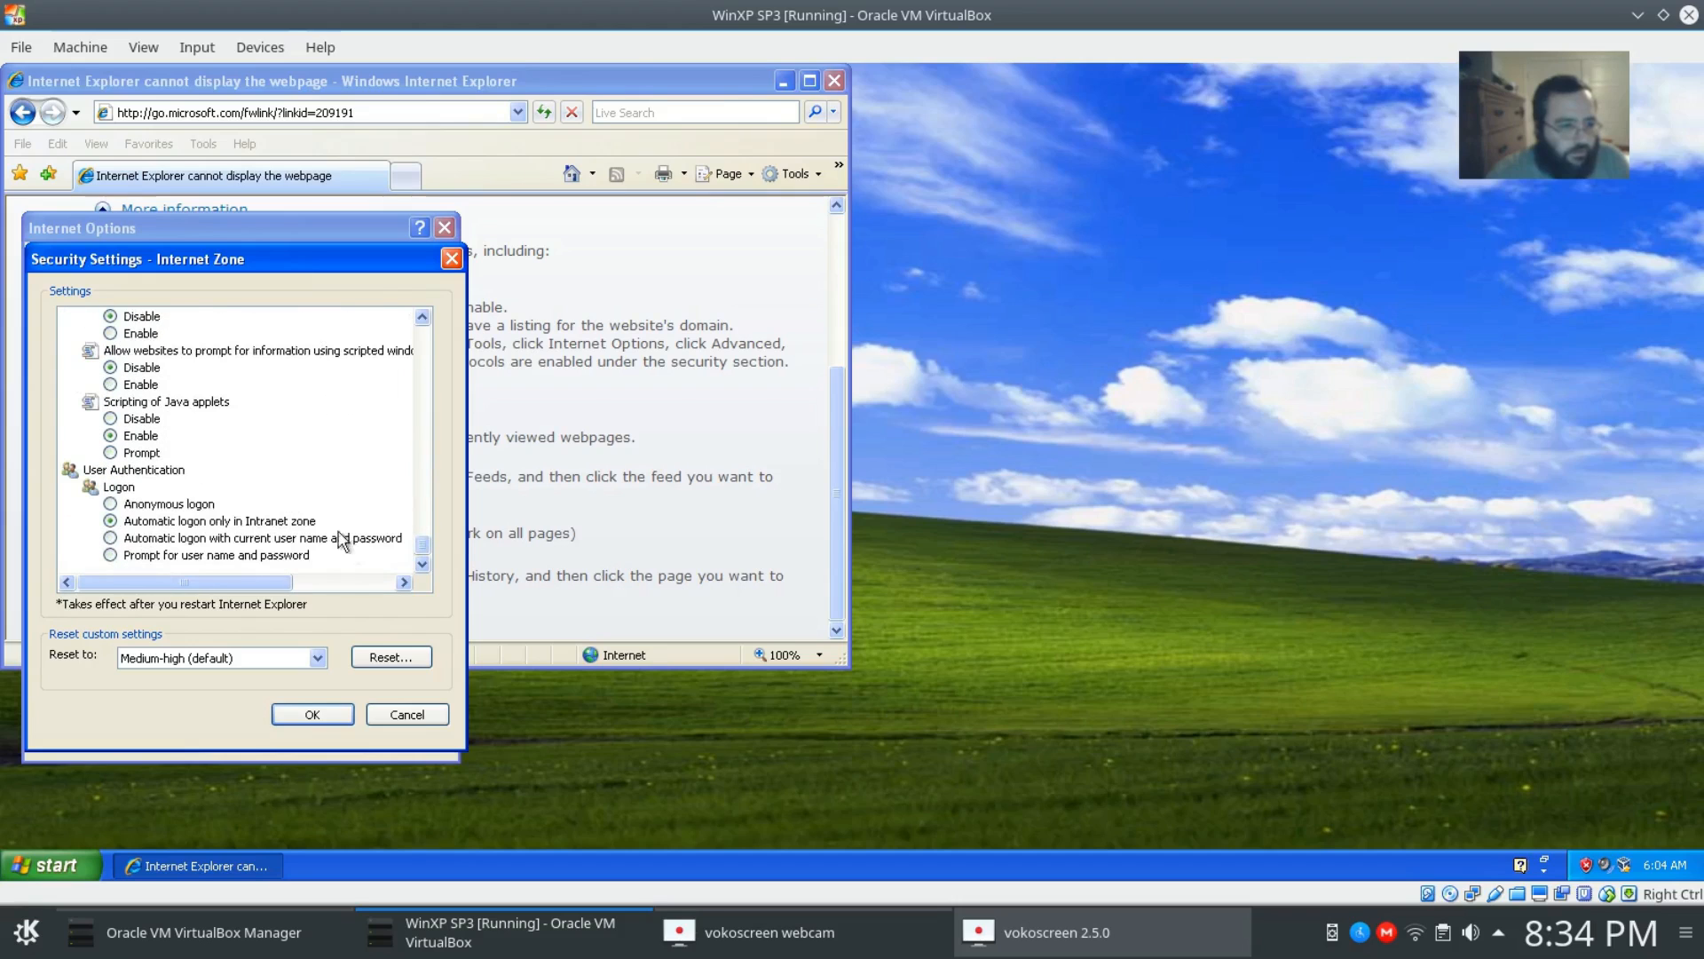
{"action": "key", "text": "Home"}
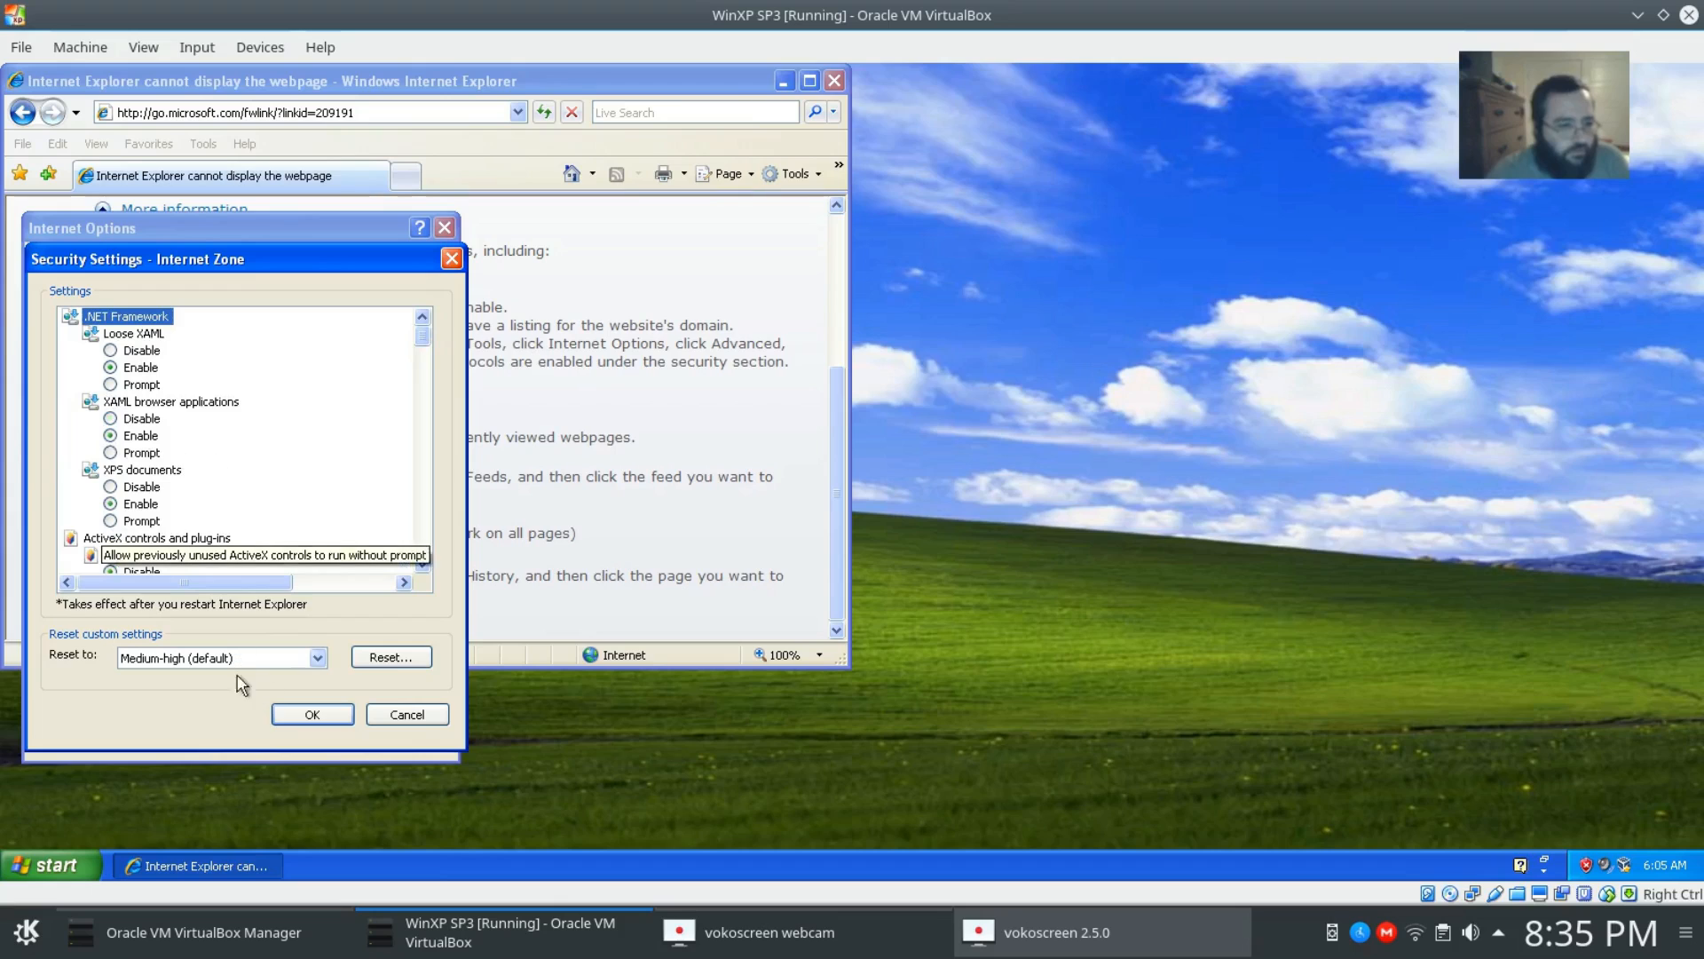
{"action": "left_click", "coordinate": [312, 712]}
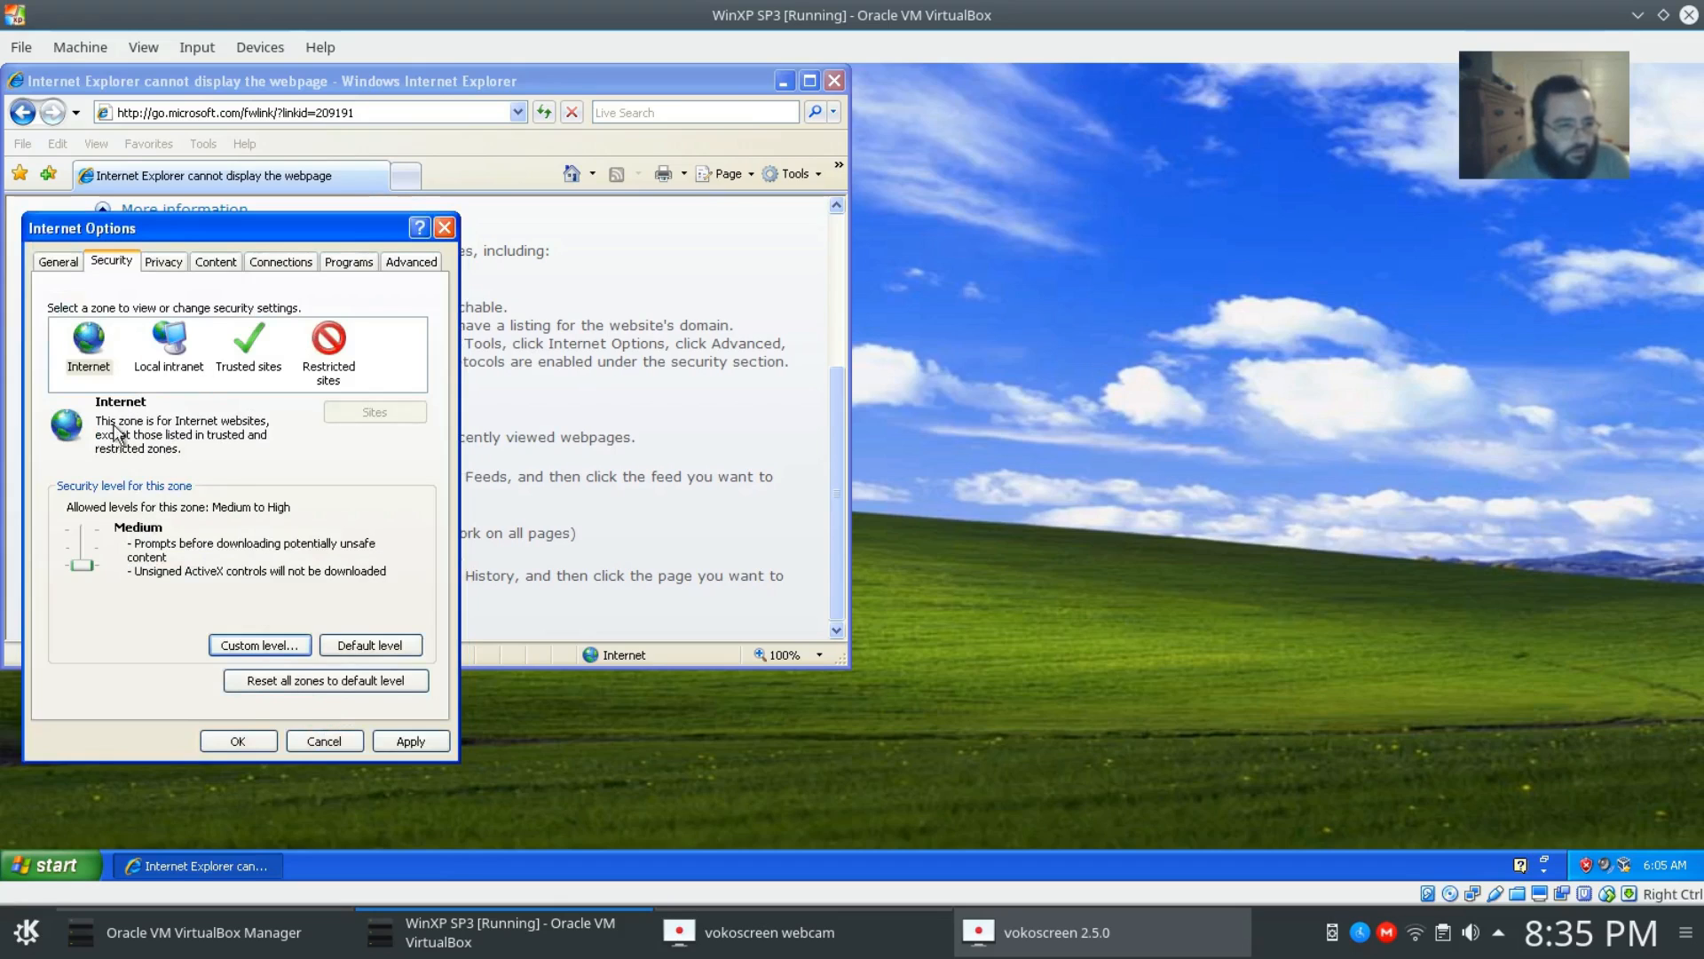
Set the Internet zone's privacy to Accept All Cookies, turn off the Pop-up Blocker, and apply the changes
{"action": "left_click", "coordinate": [165, 259]}
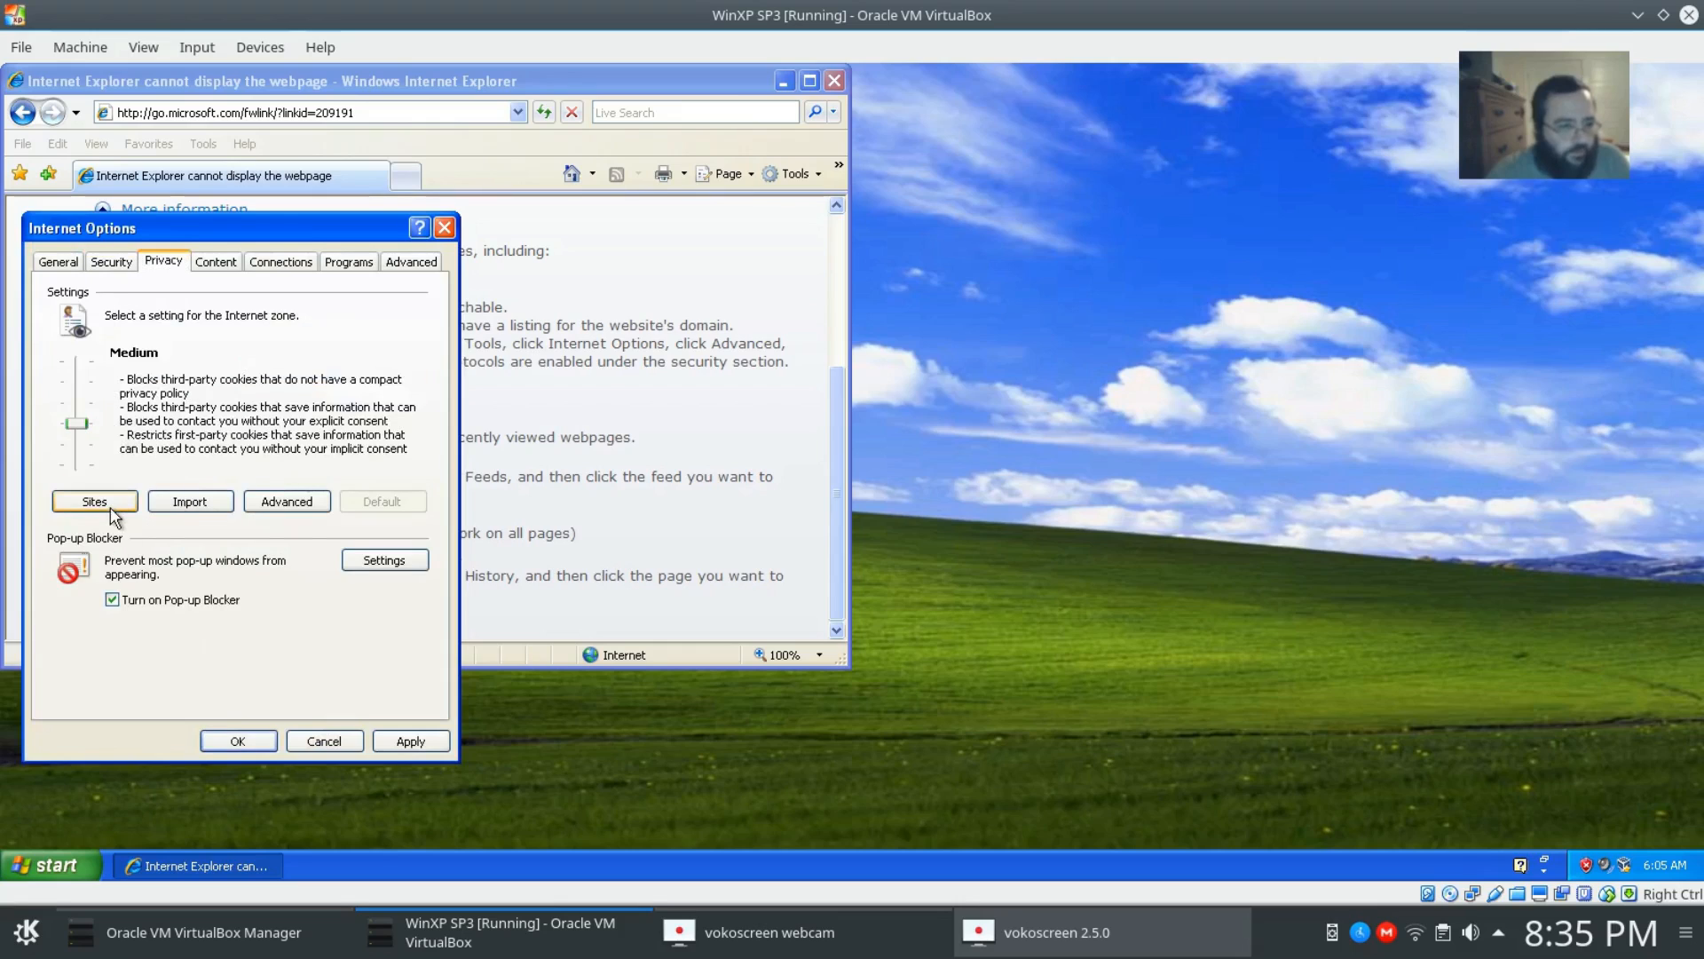
{"action": "left_click", "coordinate": [112, 600]}
{"action": "left_click_drag", "start_coordinate": [77, 423], "coordinate": [80, 484]}
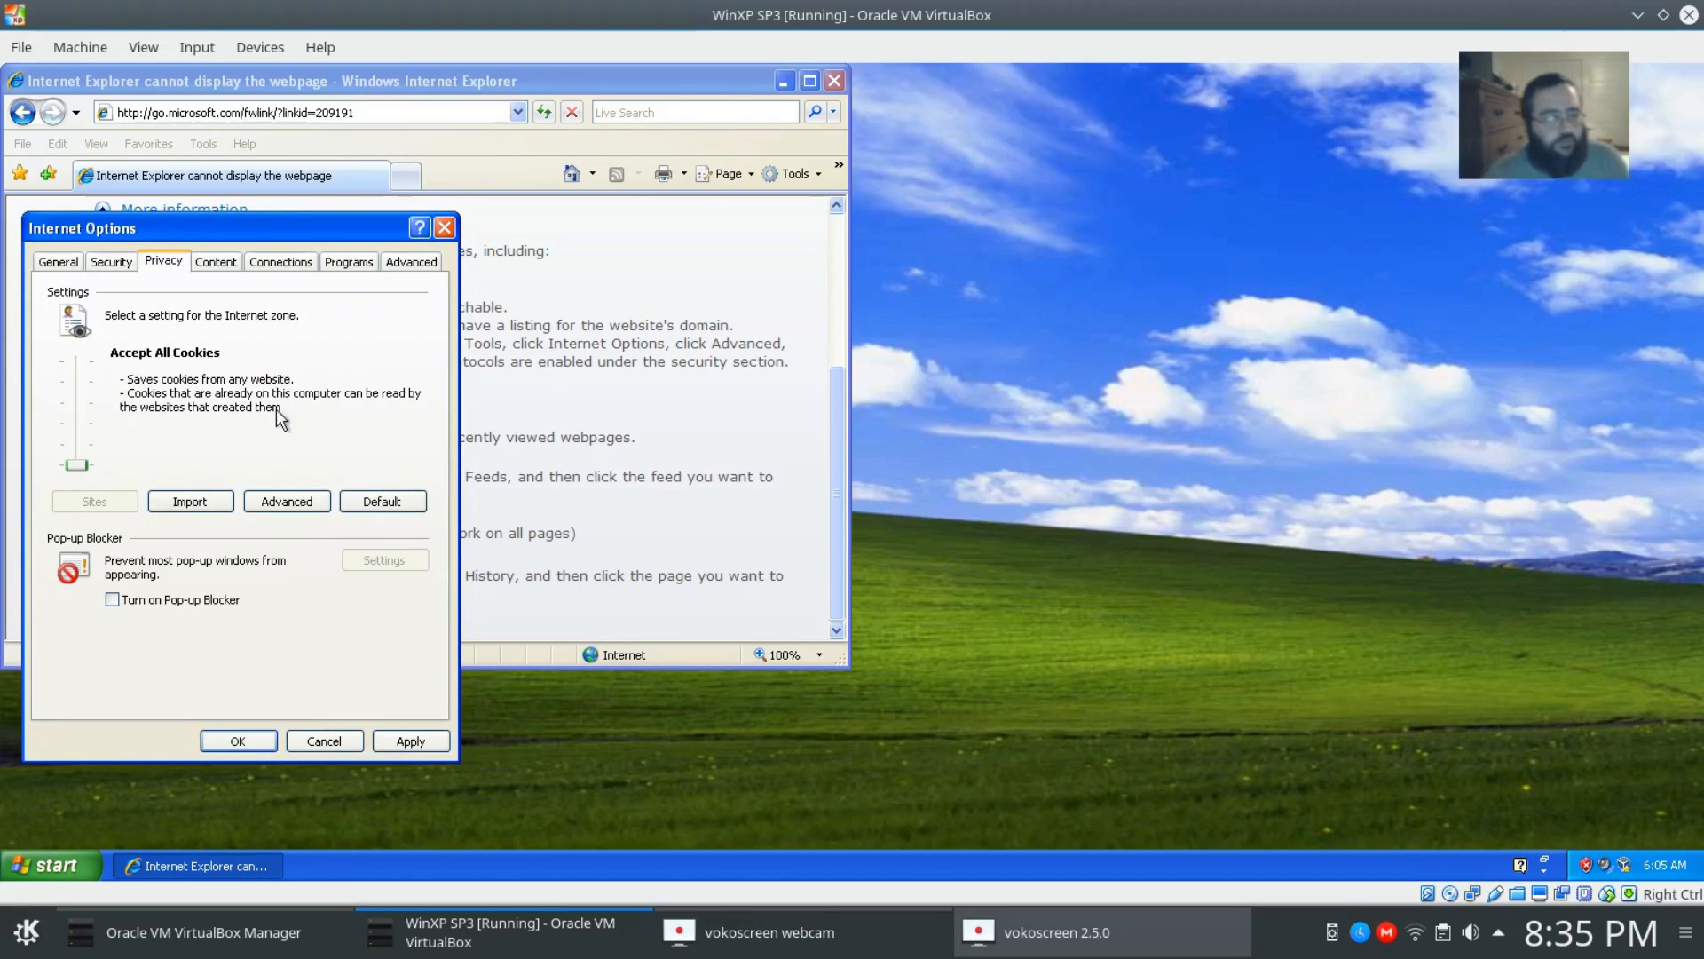
{"action": "left_click", "coordinate": [395, 741]}
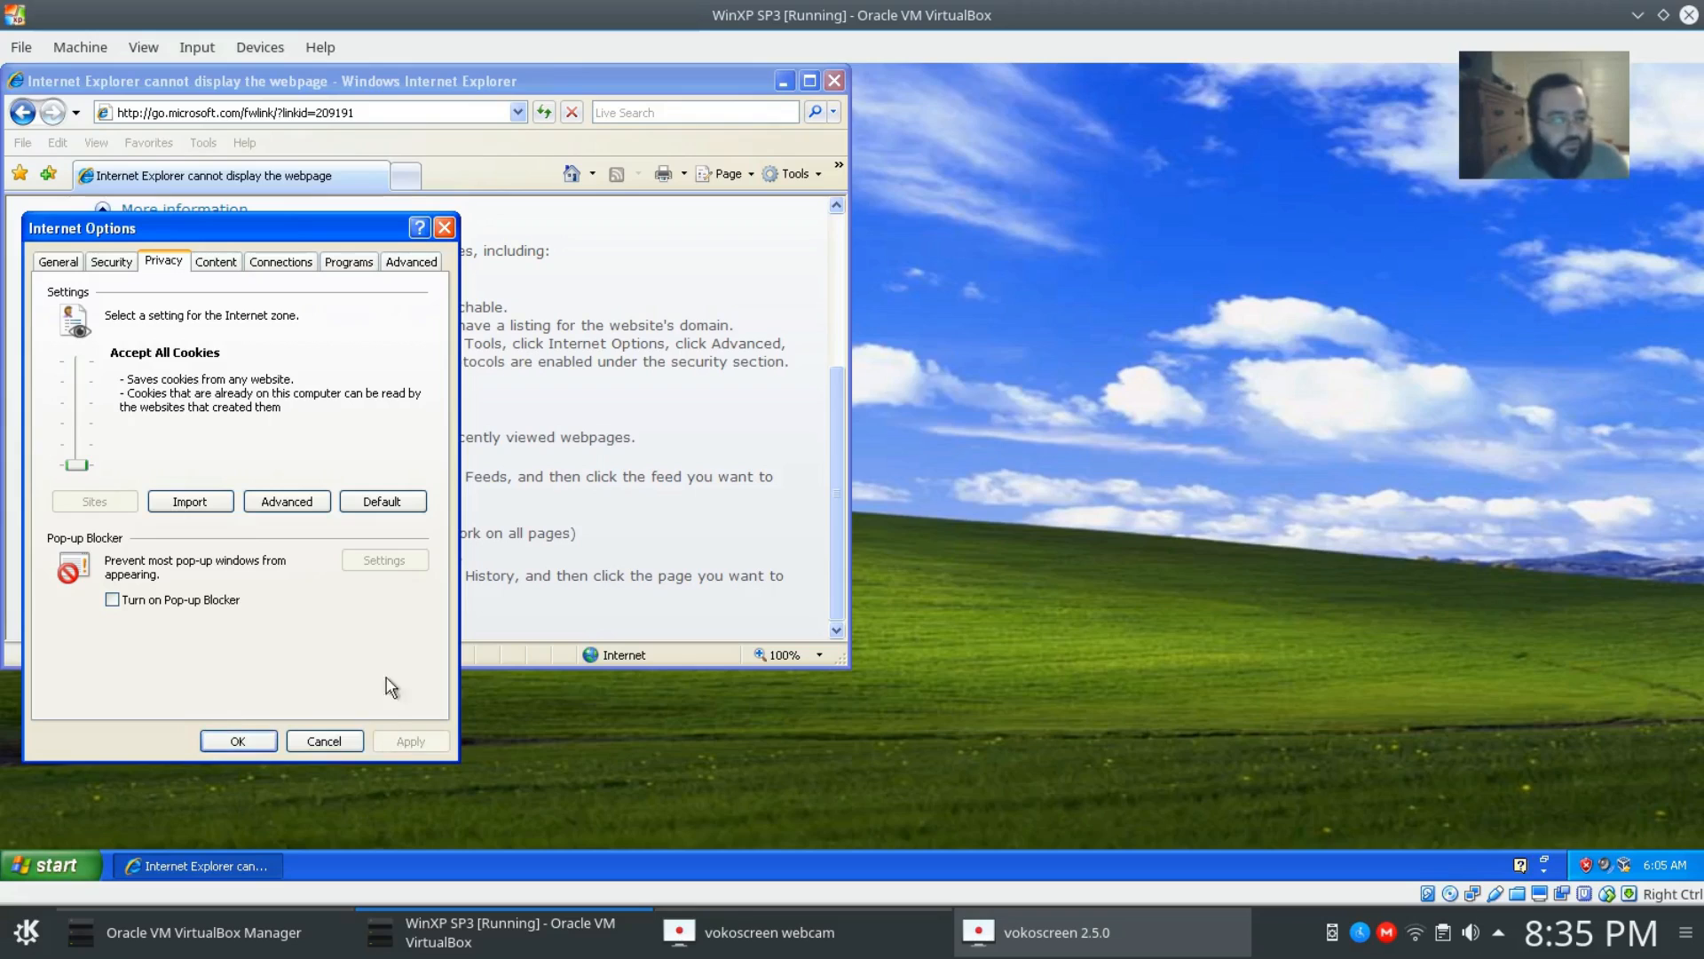
Enable Use SSL 2.0 in the advanced Internet Options, review the remaining security entries, and save the settings
{"action": "left_click", "coordinate": [111, 261]}
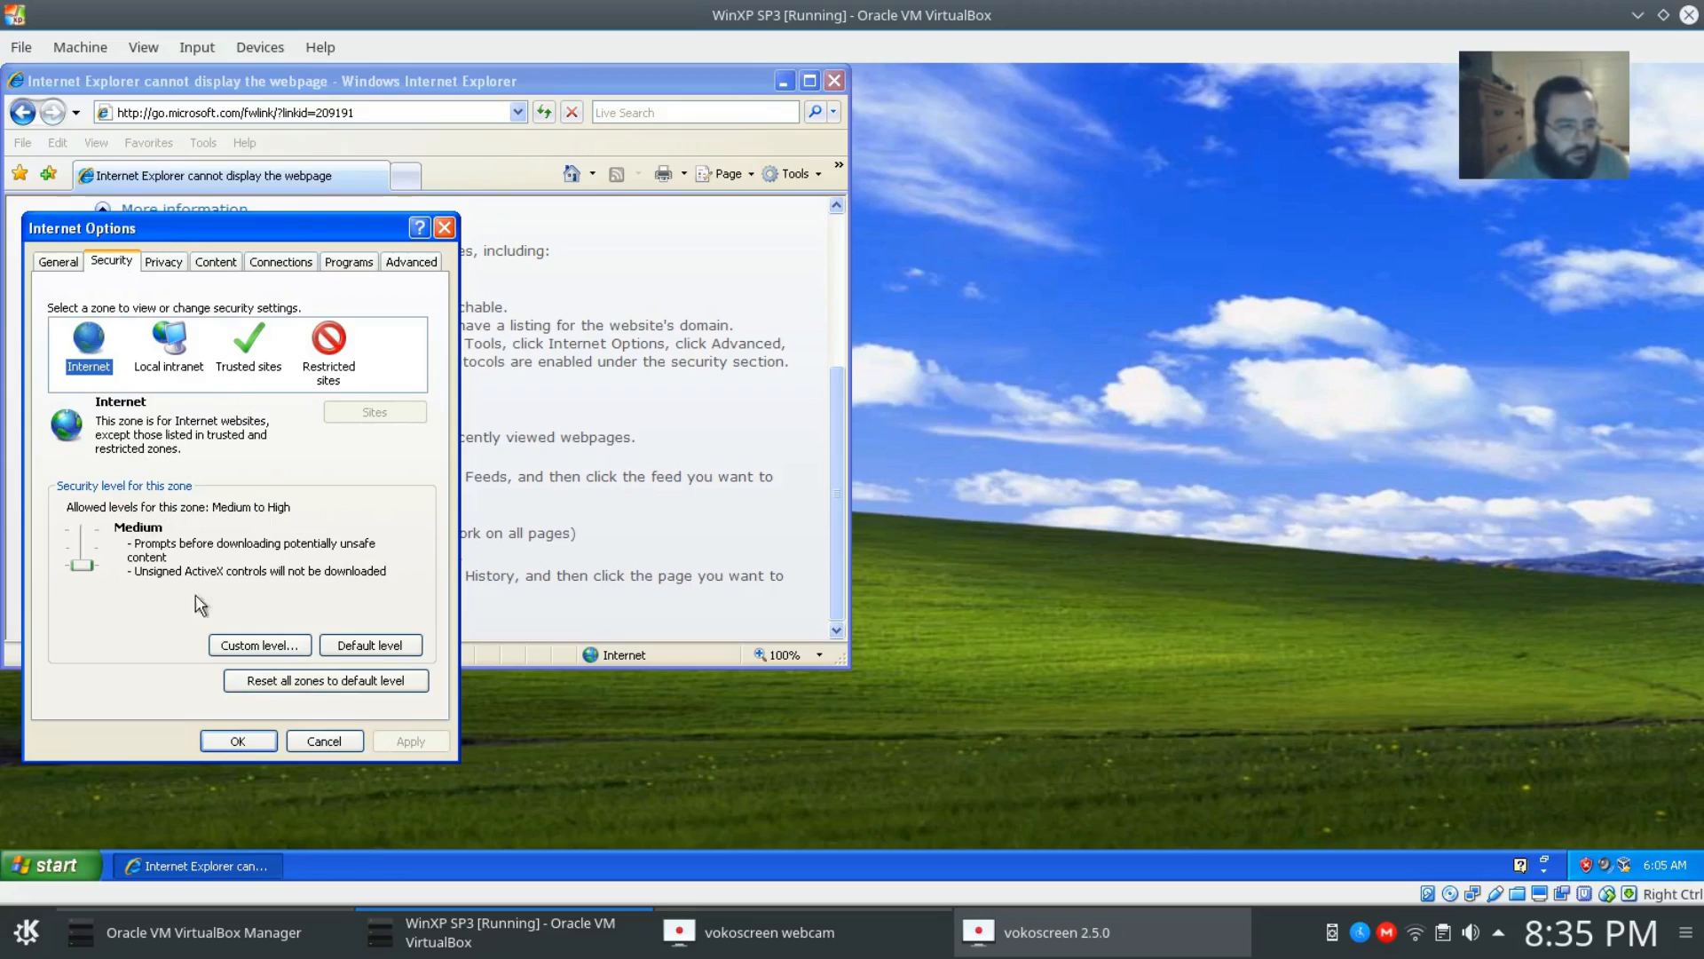
{"action": "left_click", "coordinate": [291, 263]}
{"action": "left_click", "coordinate": [410, 266]}
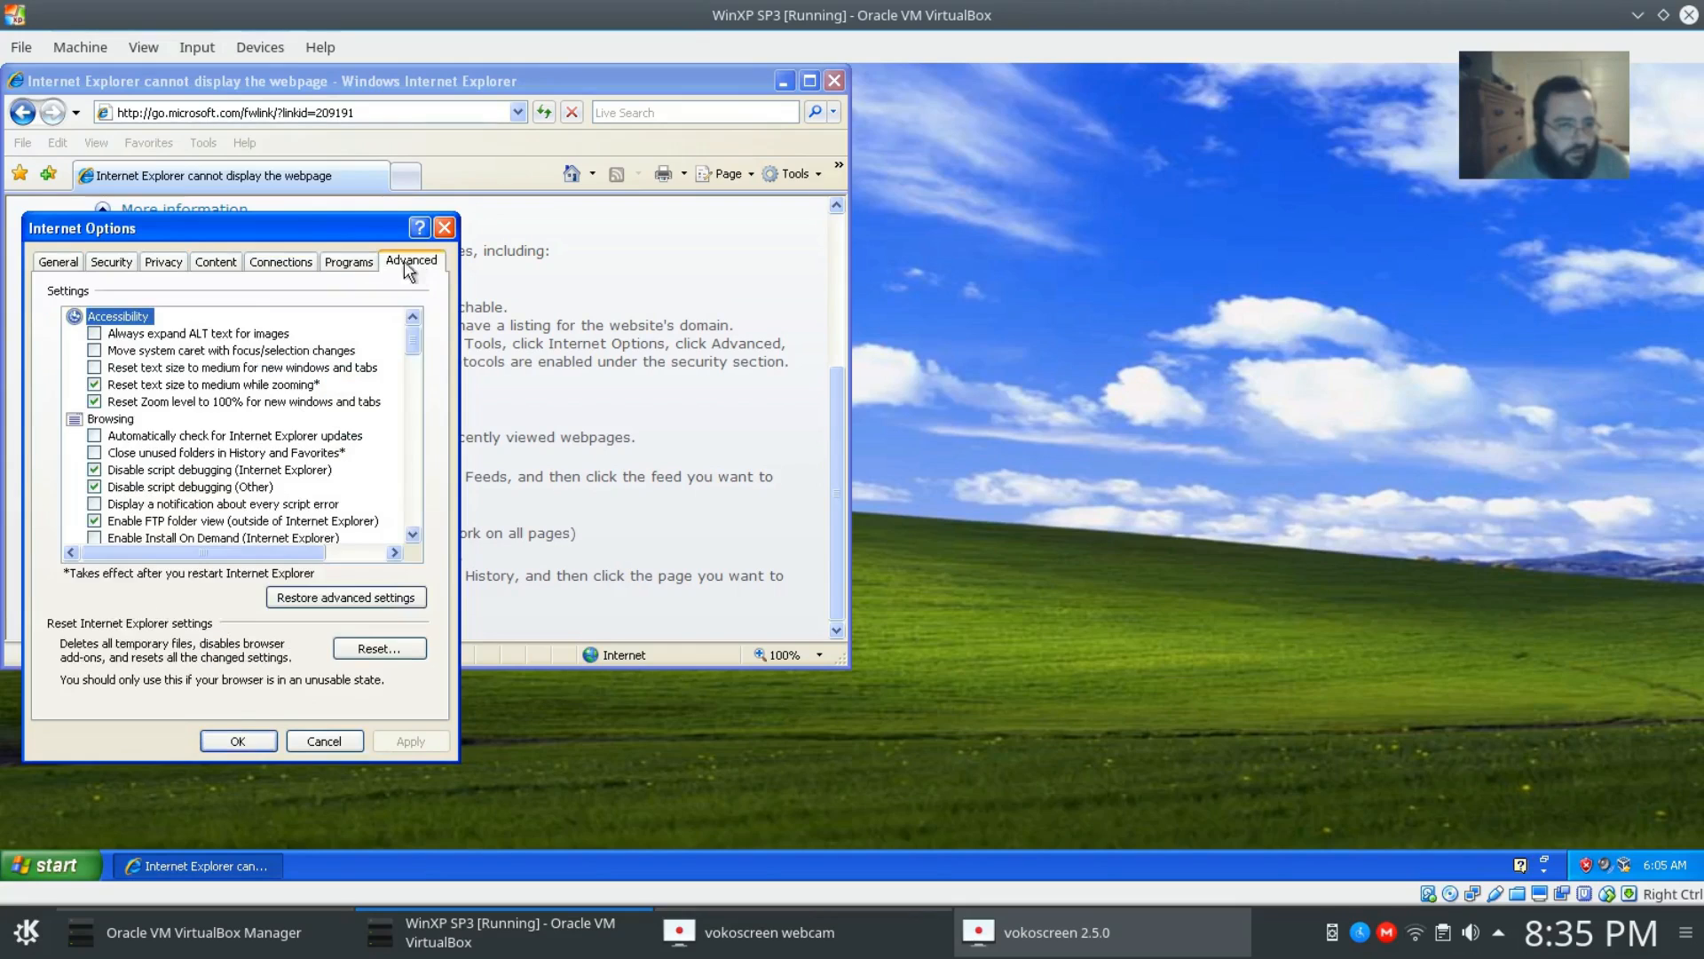
{"action": "scroll", "coordinate": [190, 454], "scroll_direction": "down", "scroll_amount": 6}
{"action": "scroll", "coordinate": [190, 454], "scroll_direction": "down", "scroll_amount": 12}
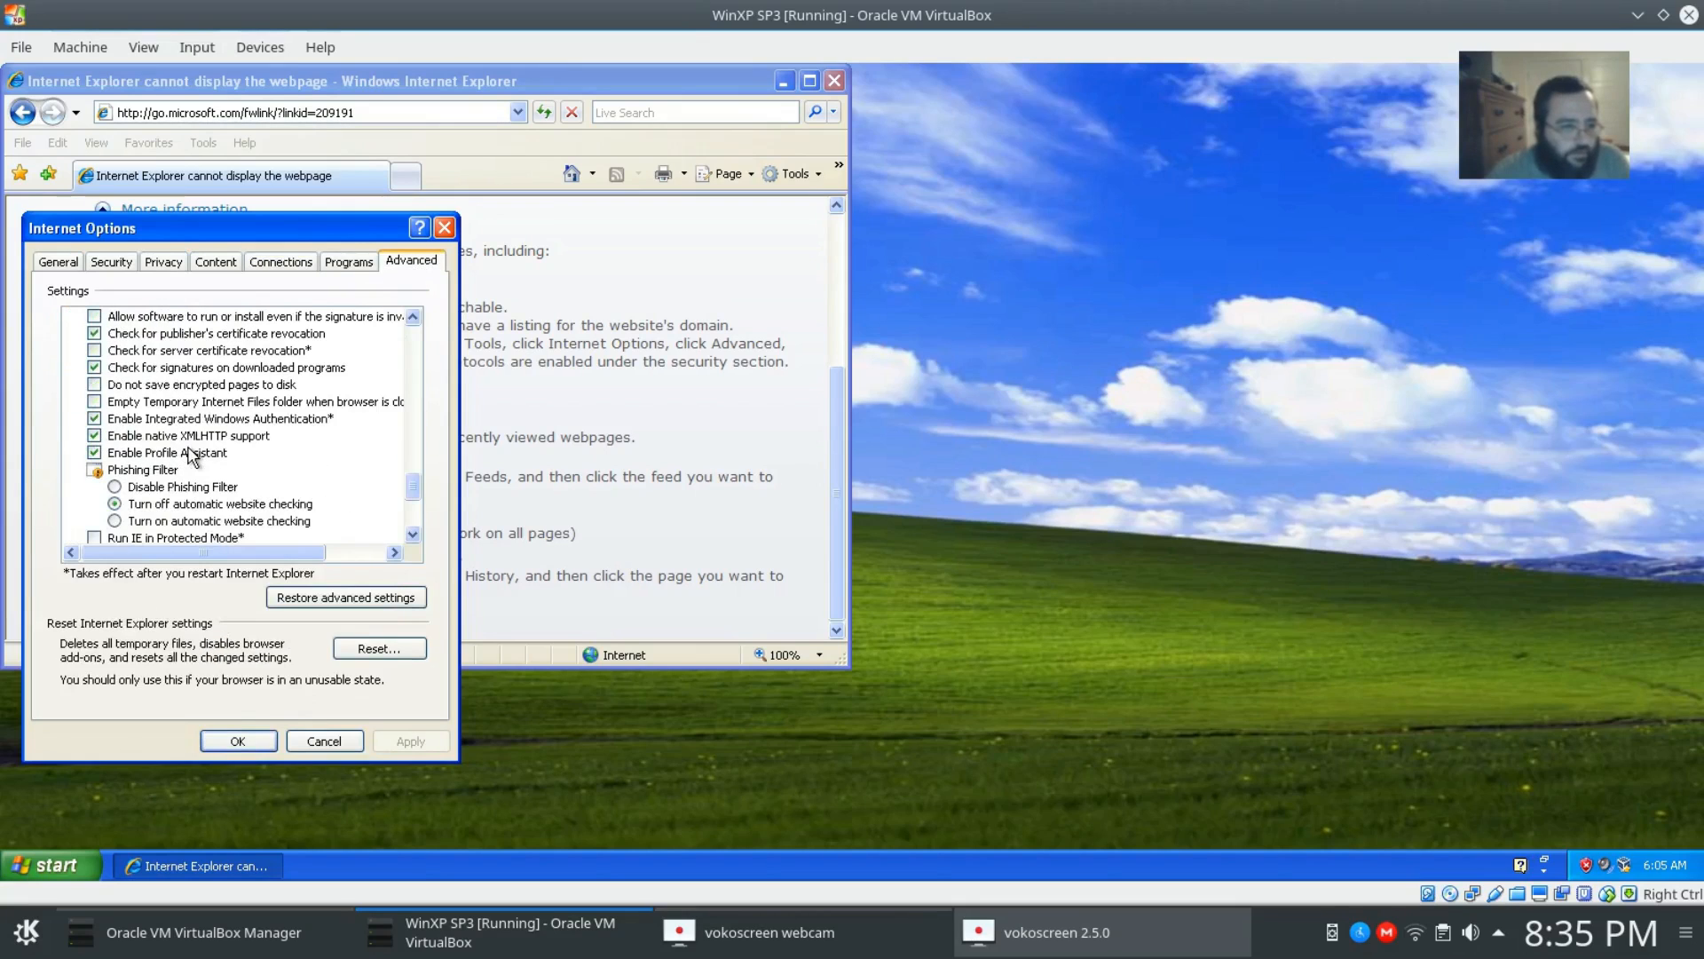
{"action": "scroll", "coordinate": [191, 455], "scroll_direction": "down", "scroll_amount": 4}
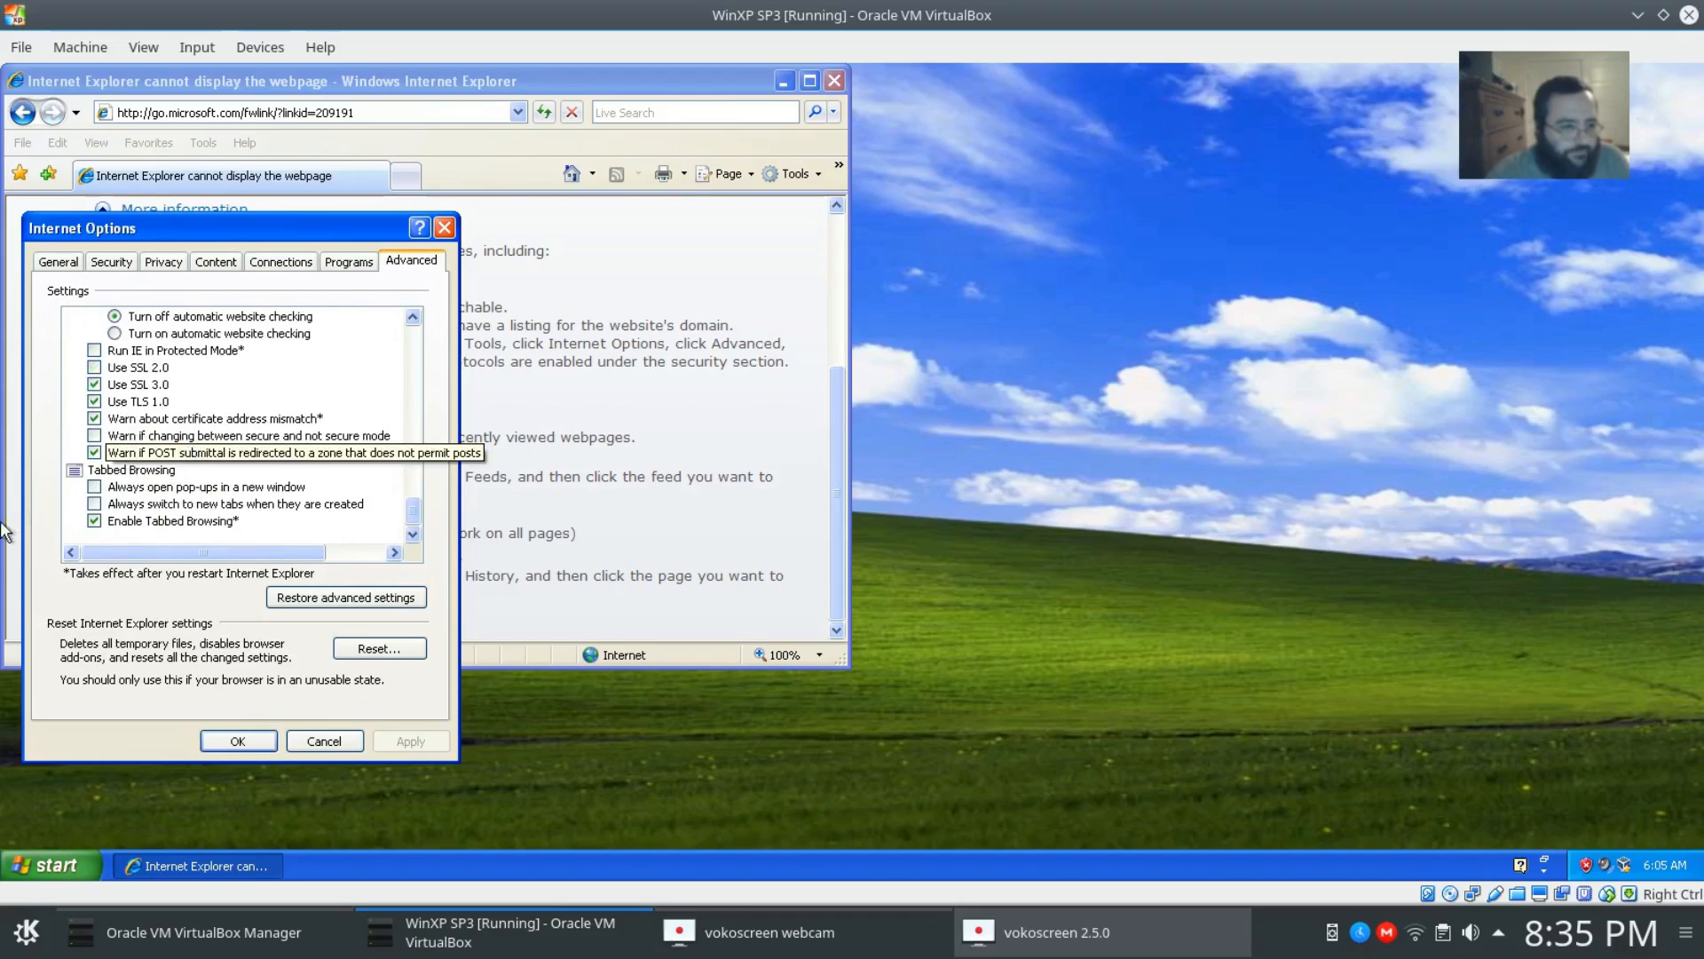
{"action": "left_click", "coordinate": [95, 370]}
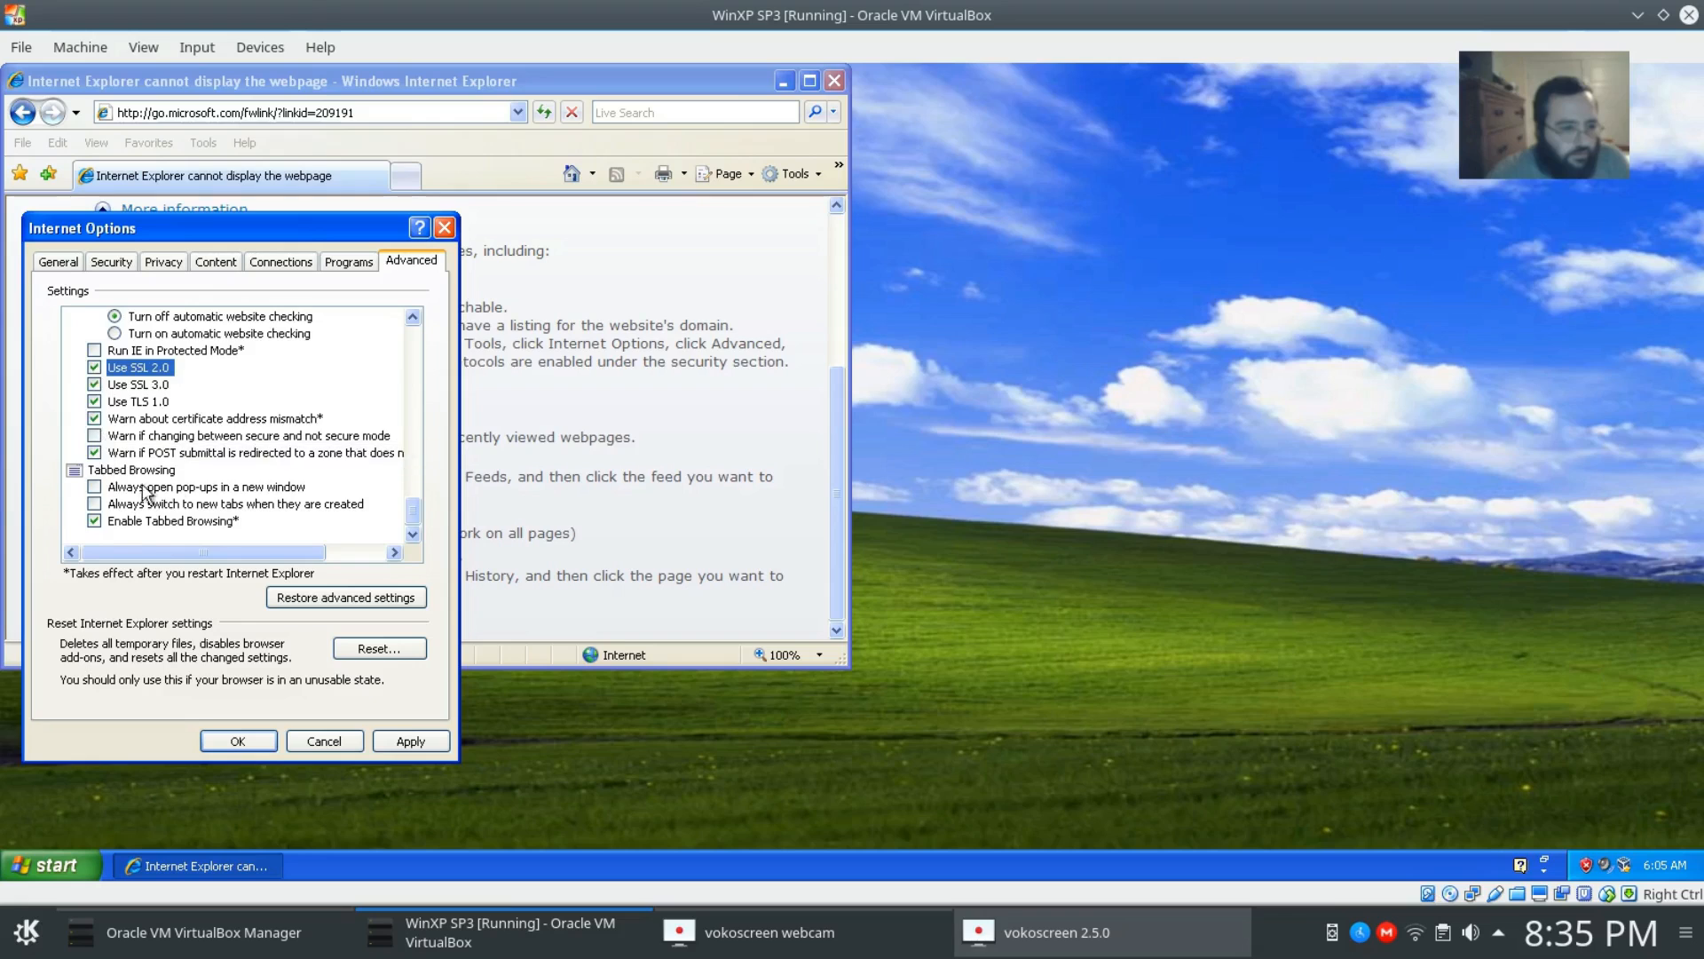
{"action": "scroll", "coordinate": [204, 470], "scroll_direction": "up", "scroll_amount": 1}
{"action": "scroll", "coordinate": [262, 466], "scroll_direction": "up", "scroll_amount": 1}
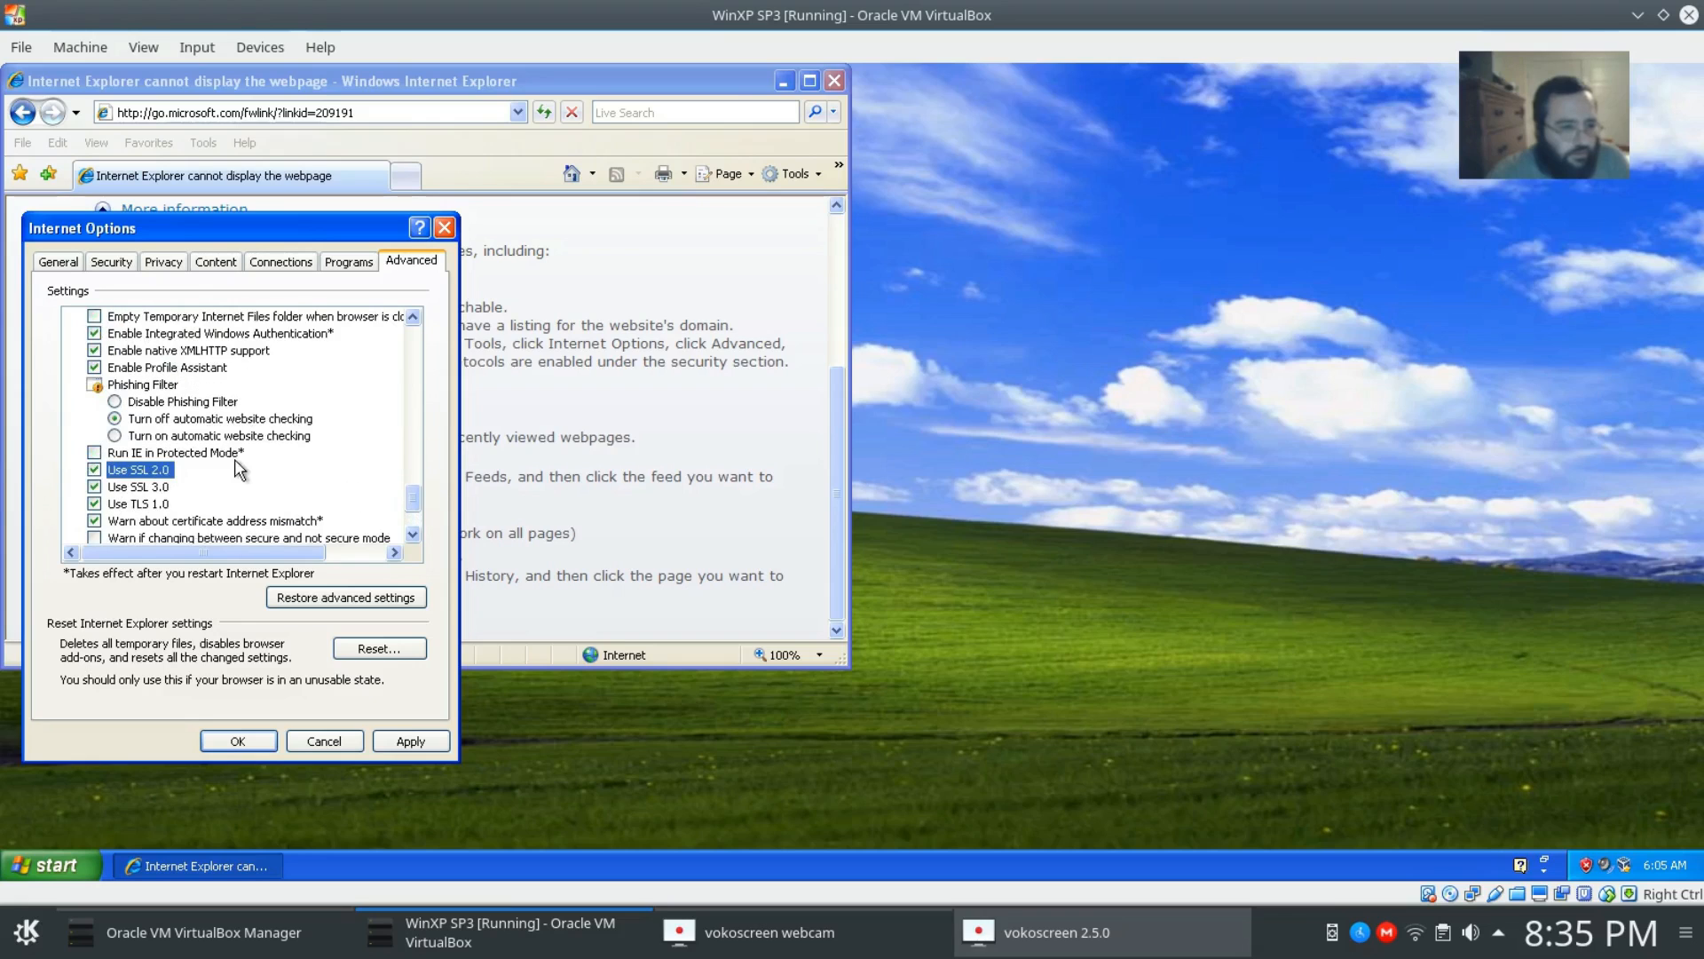
{"action": "scroll", "coordinate": [240, 469], "scroll_direction": "up", "scroll_amount": 1}
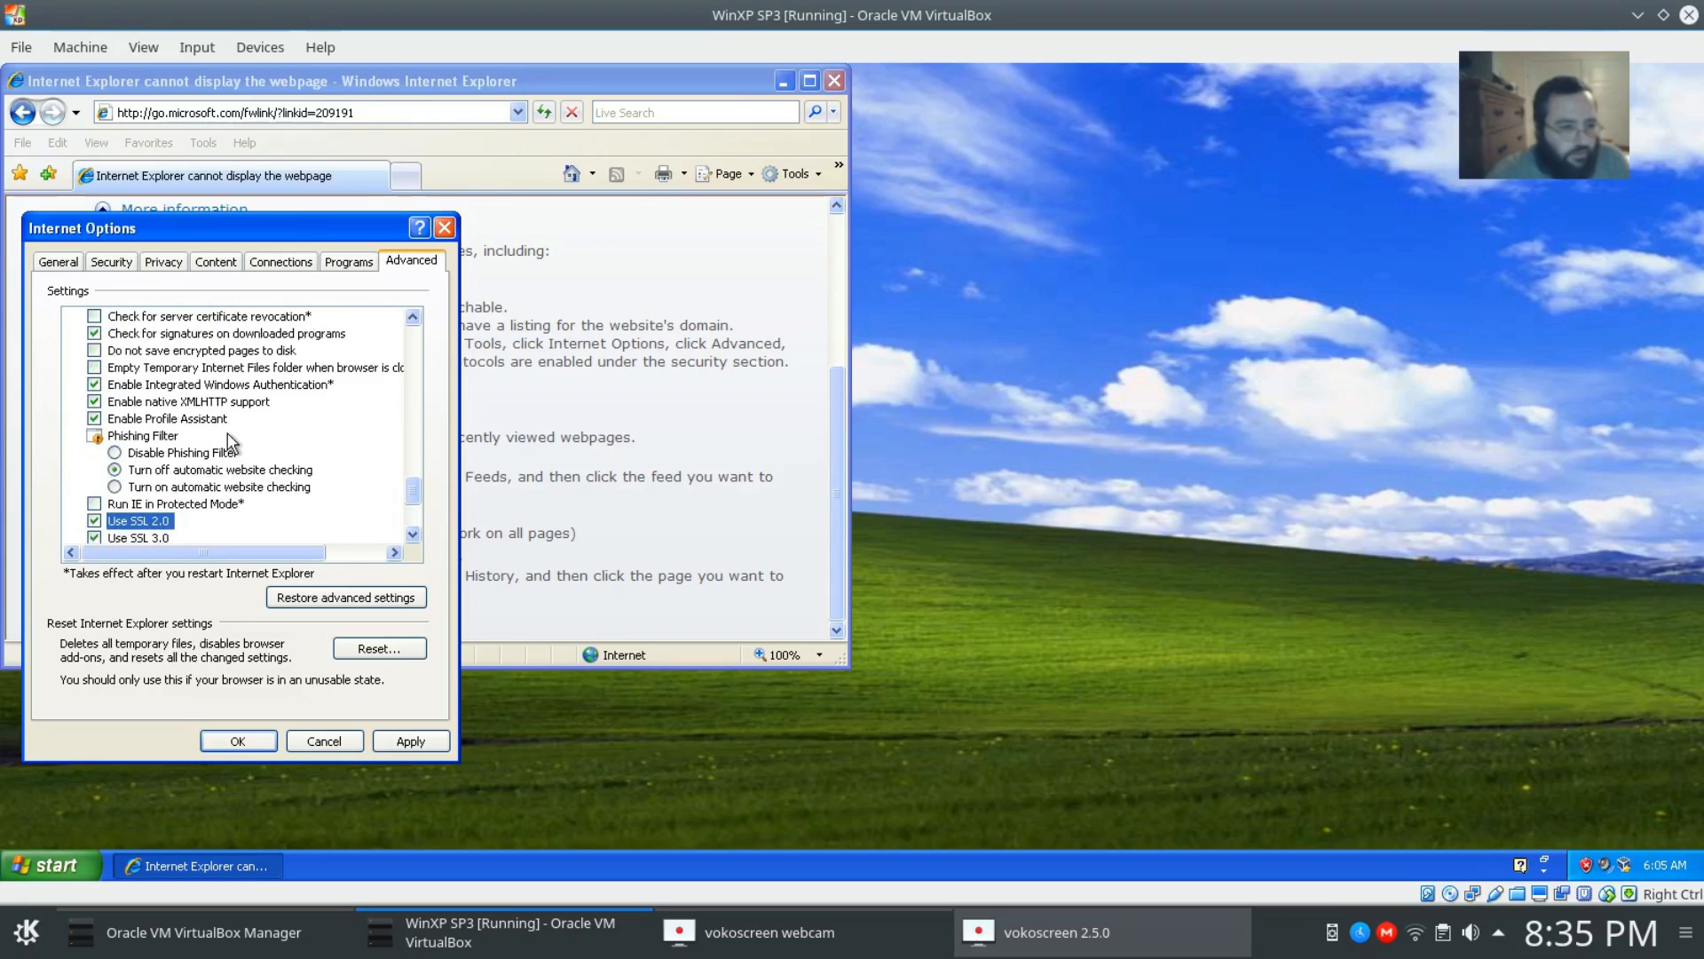
{"action": "scroll", "coordinate": [231, 442], "scroll_direction": "up", "scroll_amount": 2}
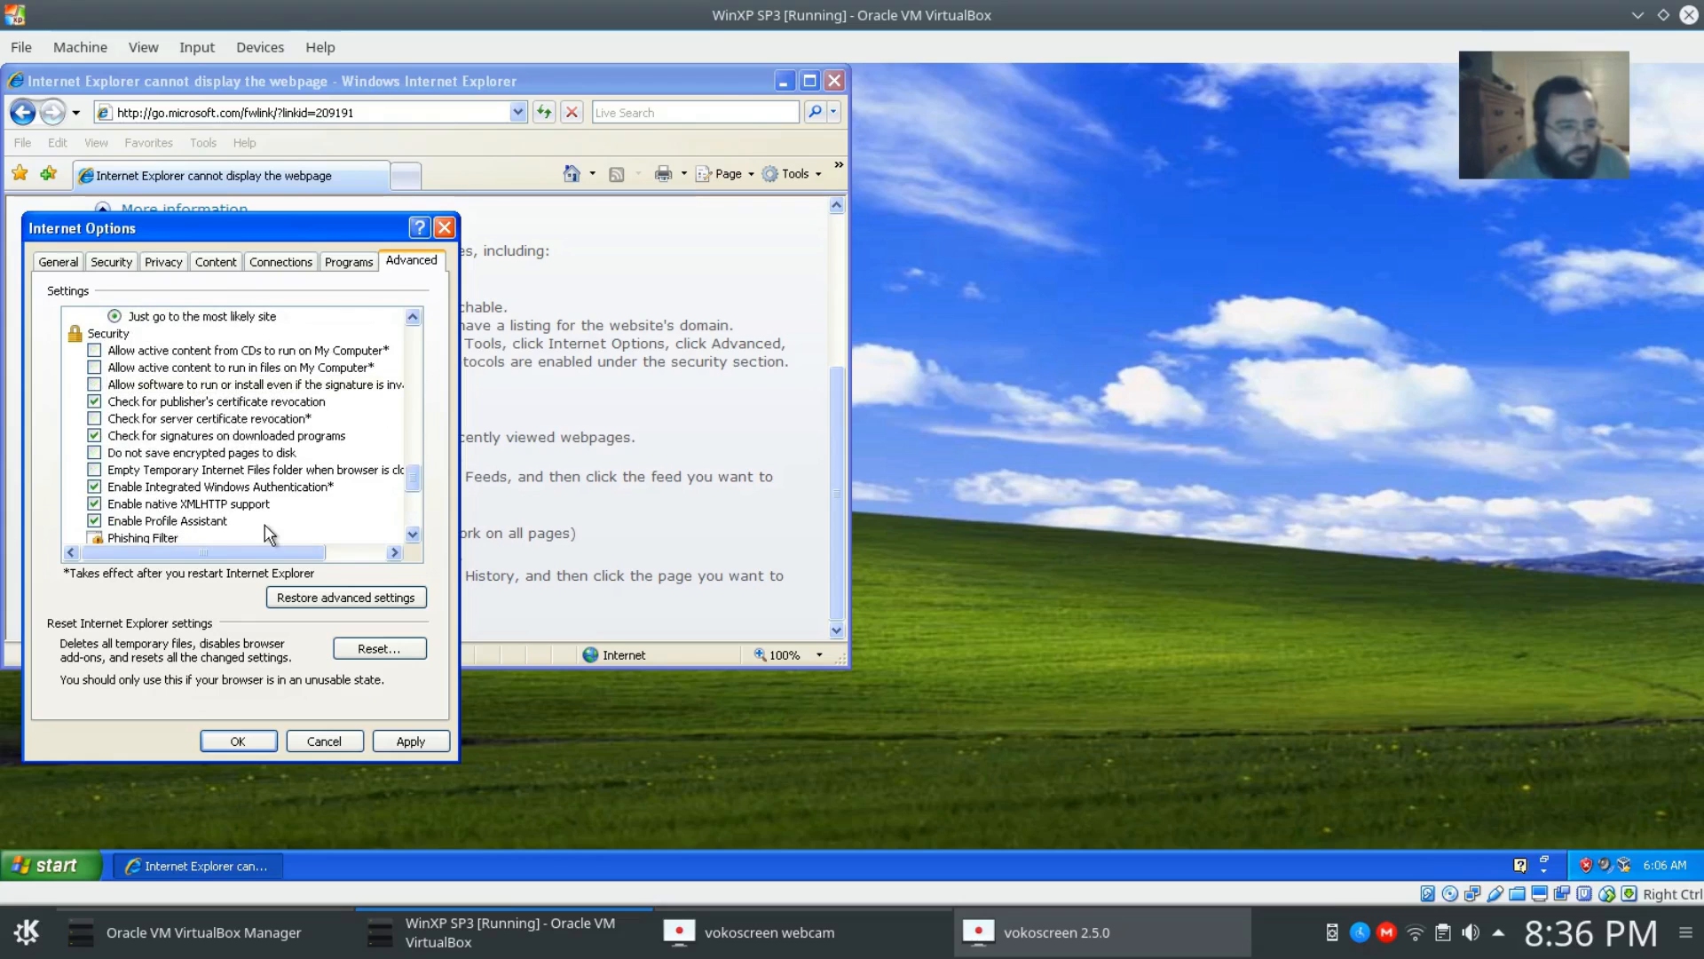
{"action": "left_click", "coordinate": [254, 740]}
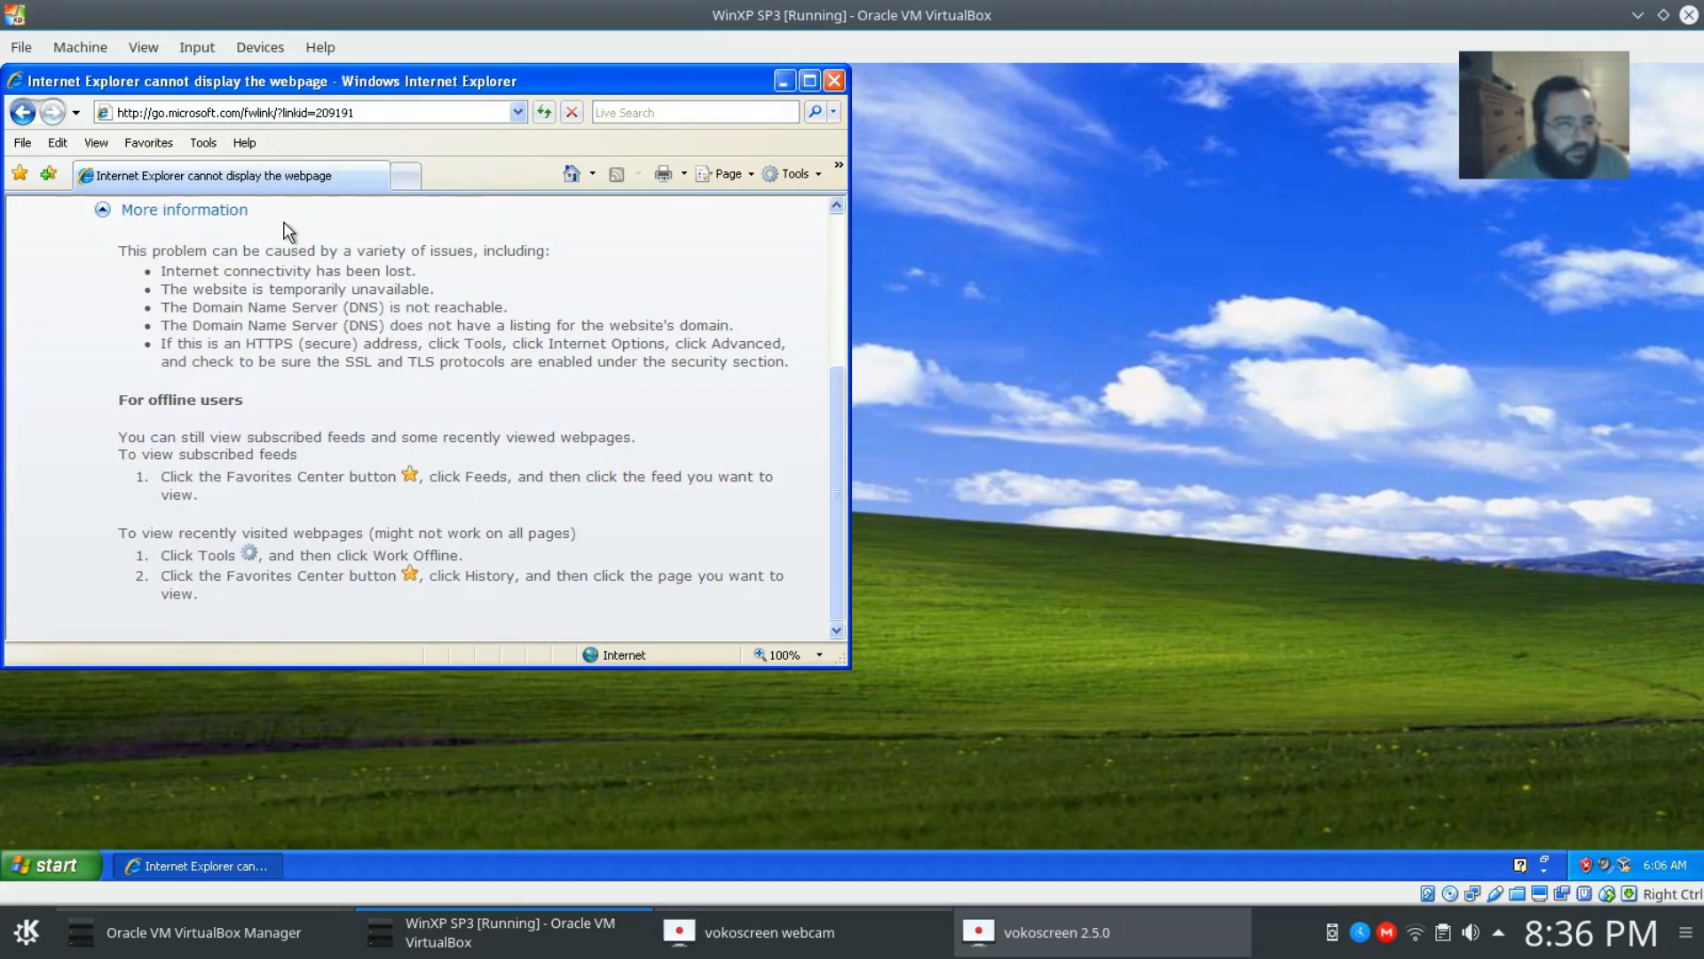
Retry Windows Update from the browser, run the network connection diagnostics on the failed page, and close the diagnostics window
{"action": "left_click", "coordinate": [196, 146]}
{"action": "left_click", "coordinate": [252, 292]}
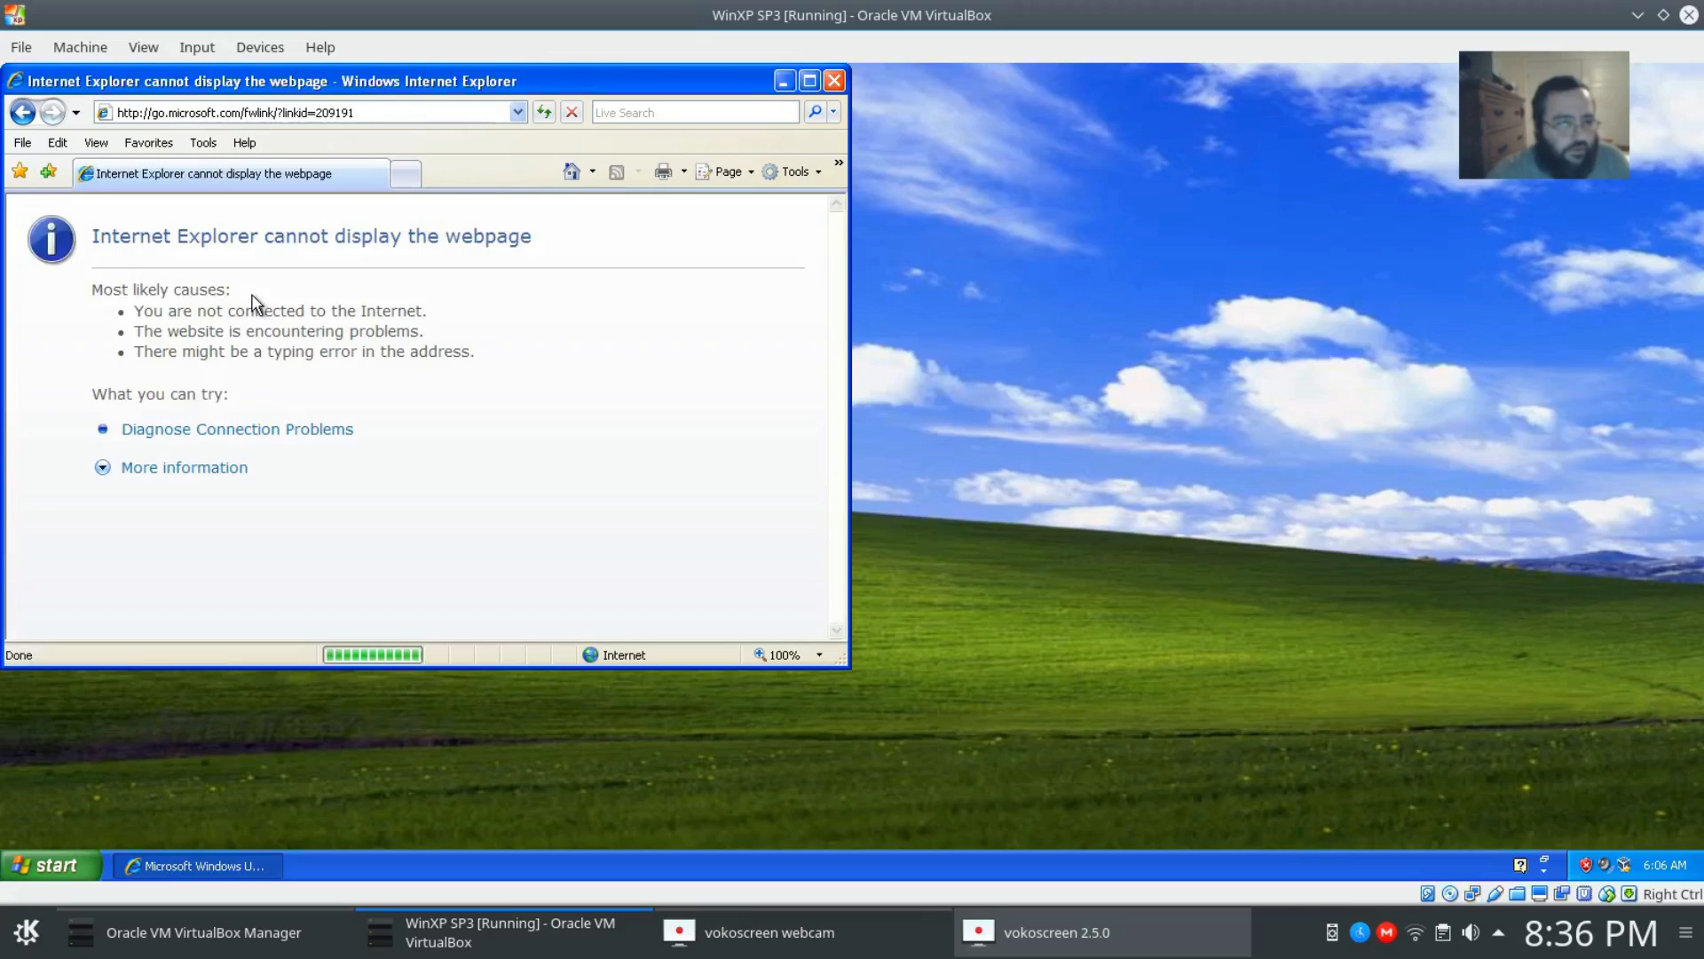
{"action": "left_click", "coordinate": [168, 468]}
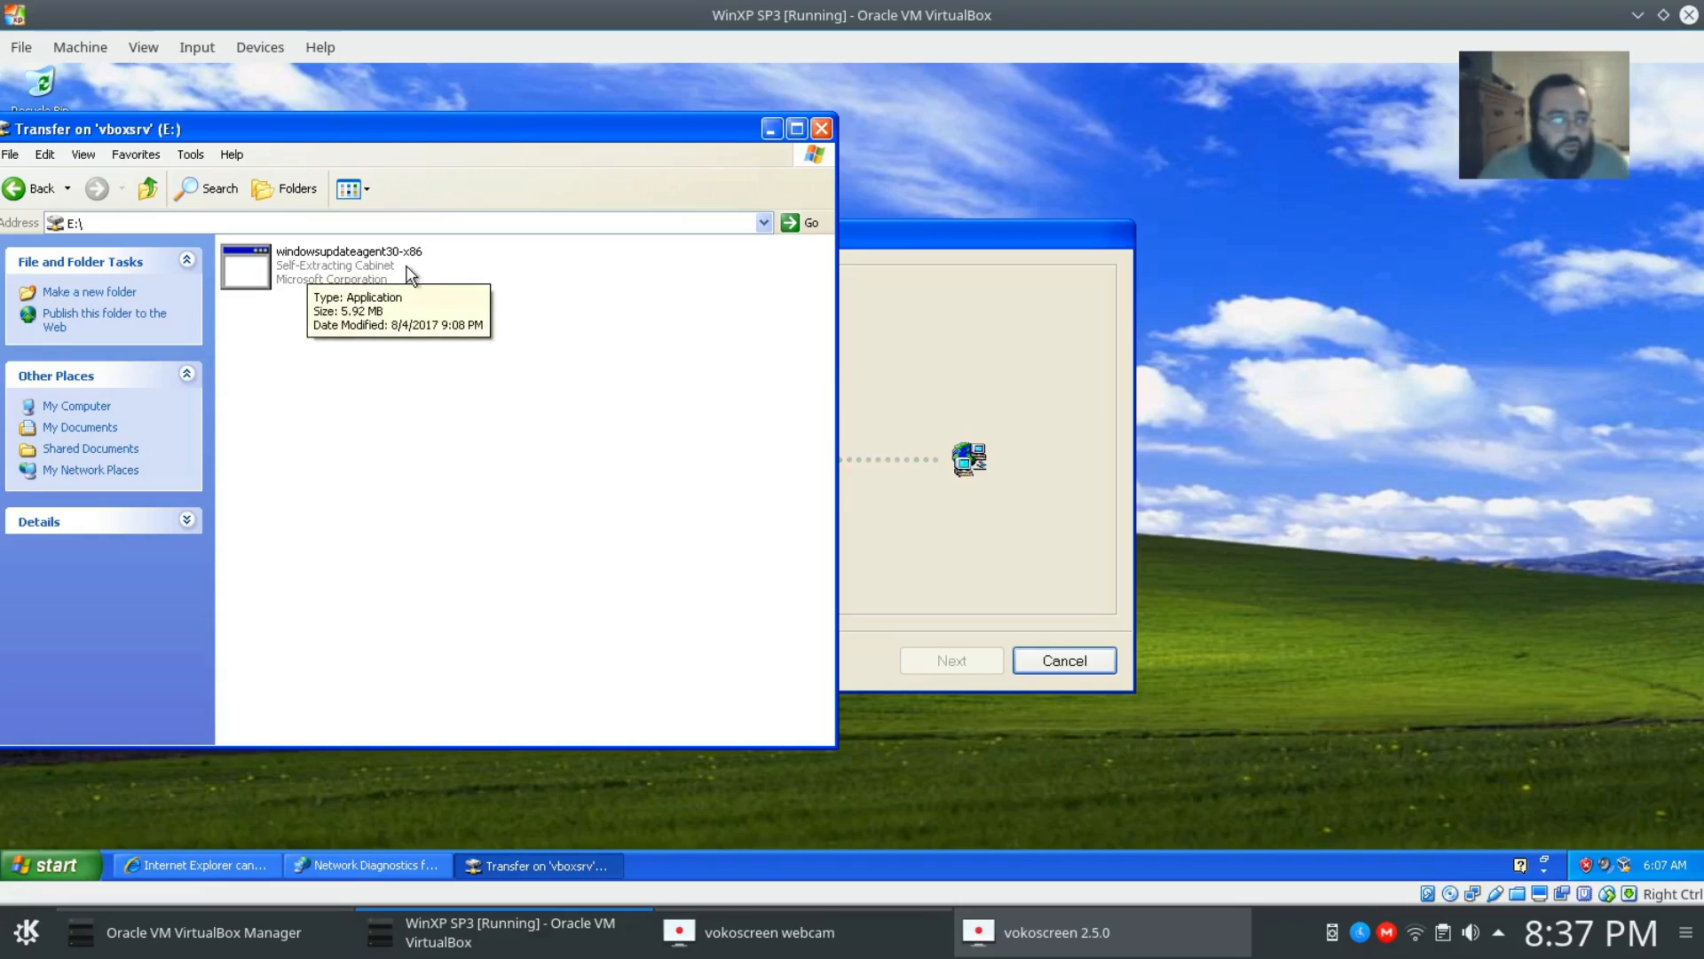
{"action": "left_click_drag", "start_coordinate": [937, 244], "coordinate": [1319, 280]}
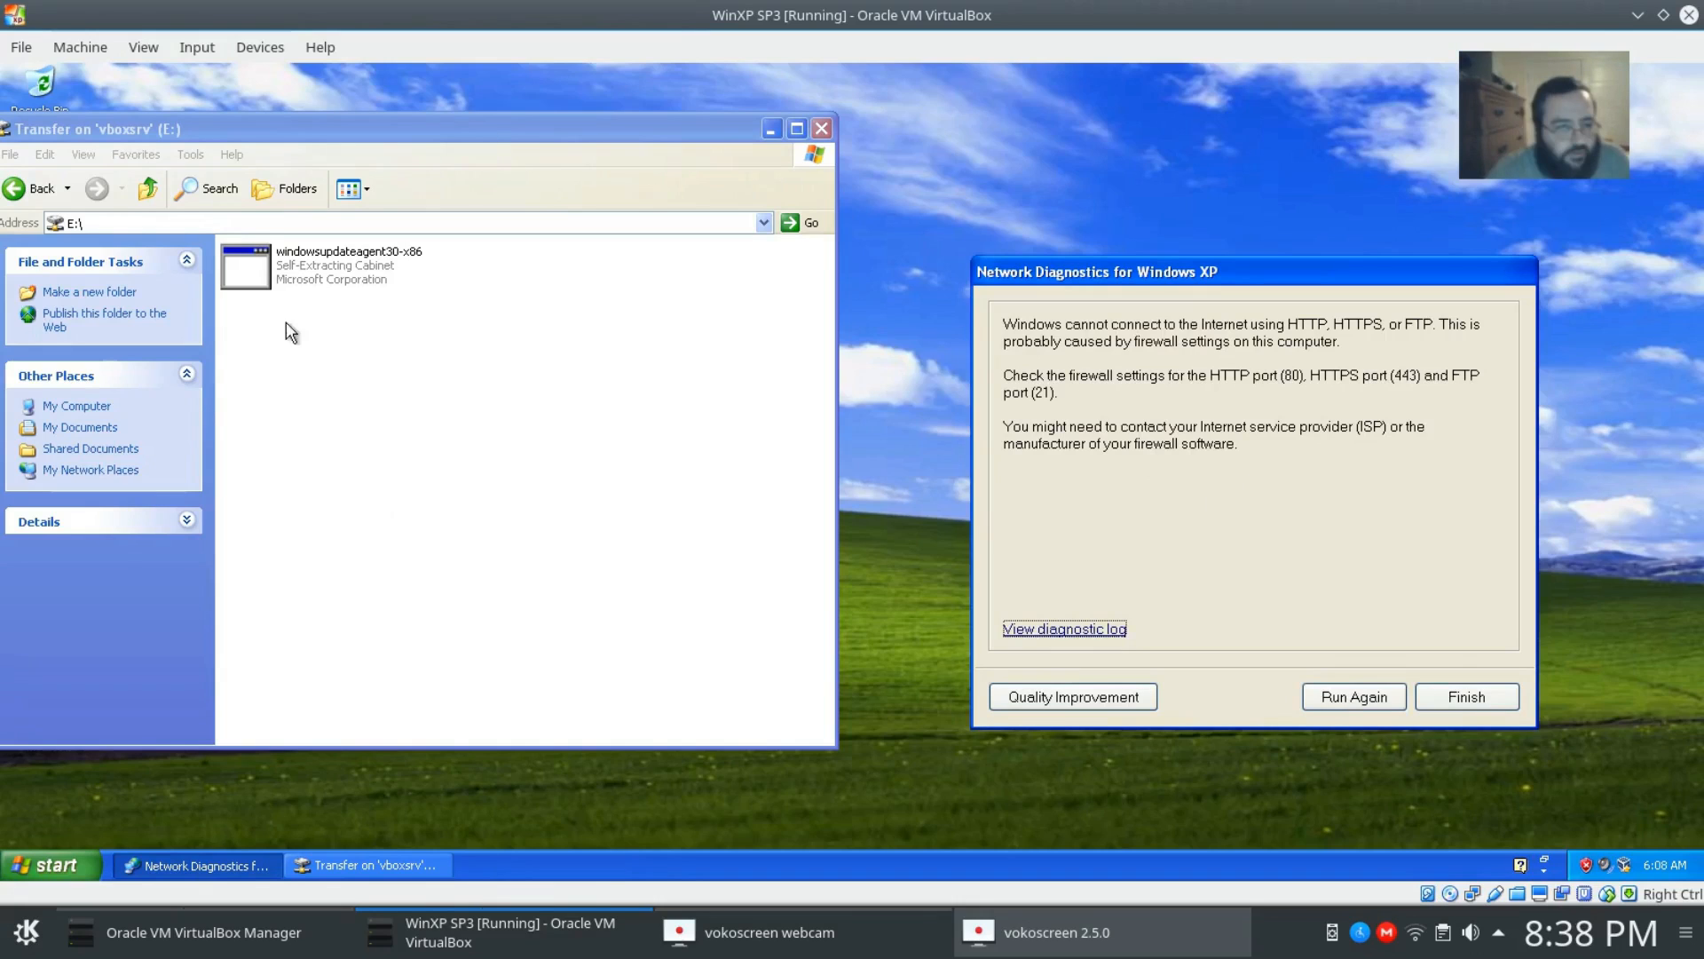
{"action": "left_click", "coordinate": [1429, 699]}
Install Windows Update Agent 3.0 from windowsupdateagent30-x86 in the shared Transfer folder, accepting the license terms, and close the folder
{"action": "left_click", "coordinate": [243, 272]}
{"action": "double_click", "coordinate": [243, 272]}
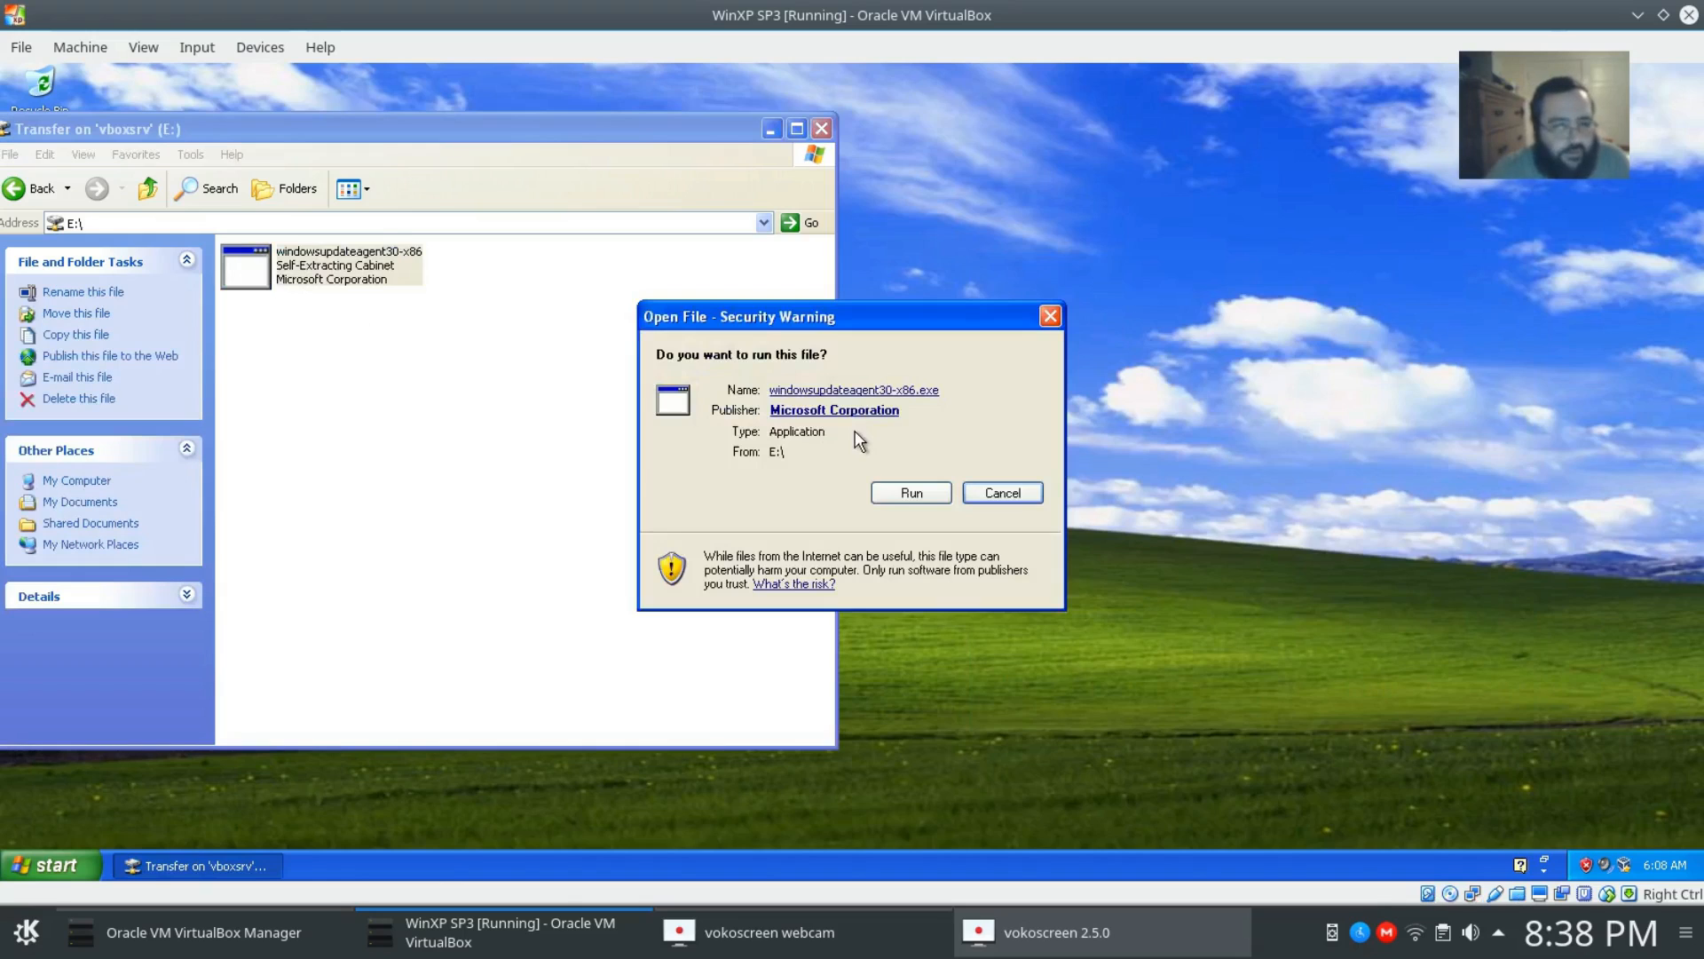
{"action": "left_click", "coordinate": [912, 493]}
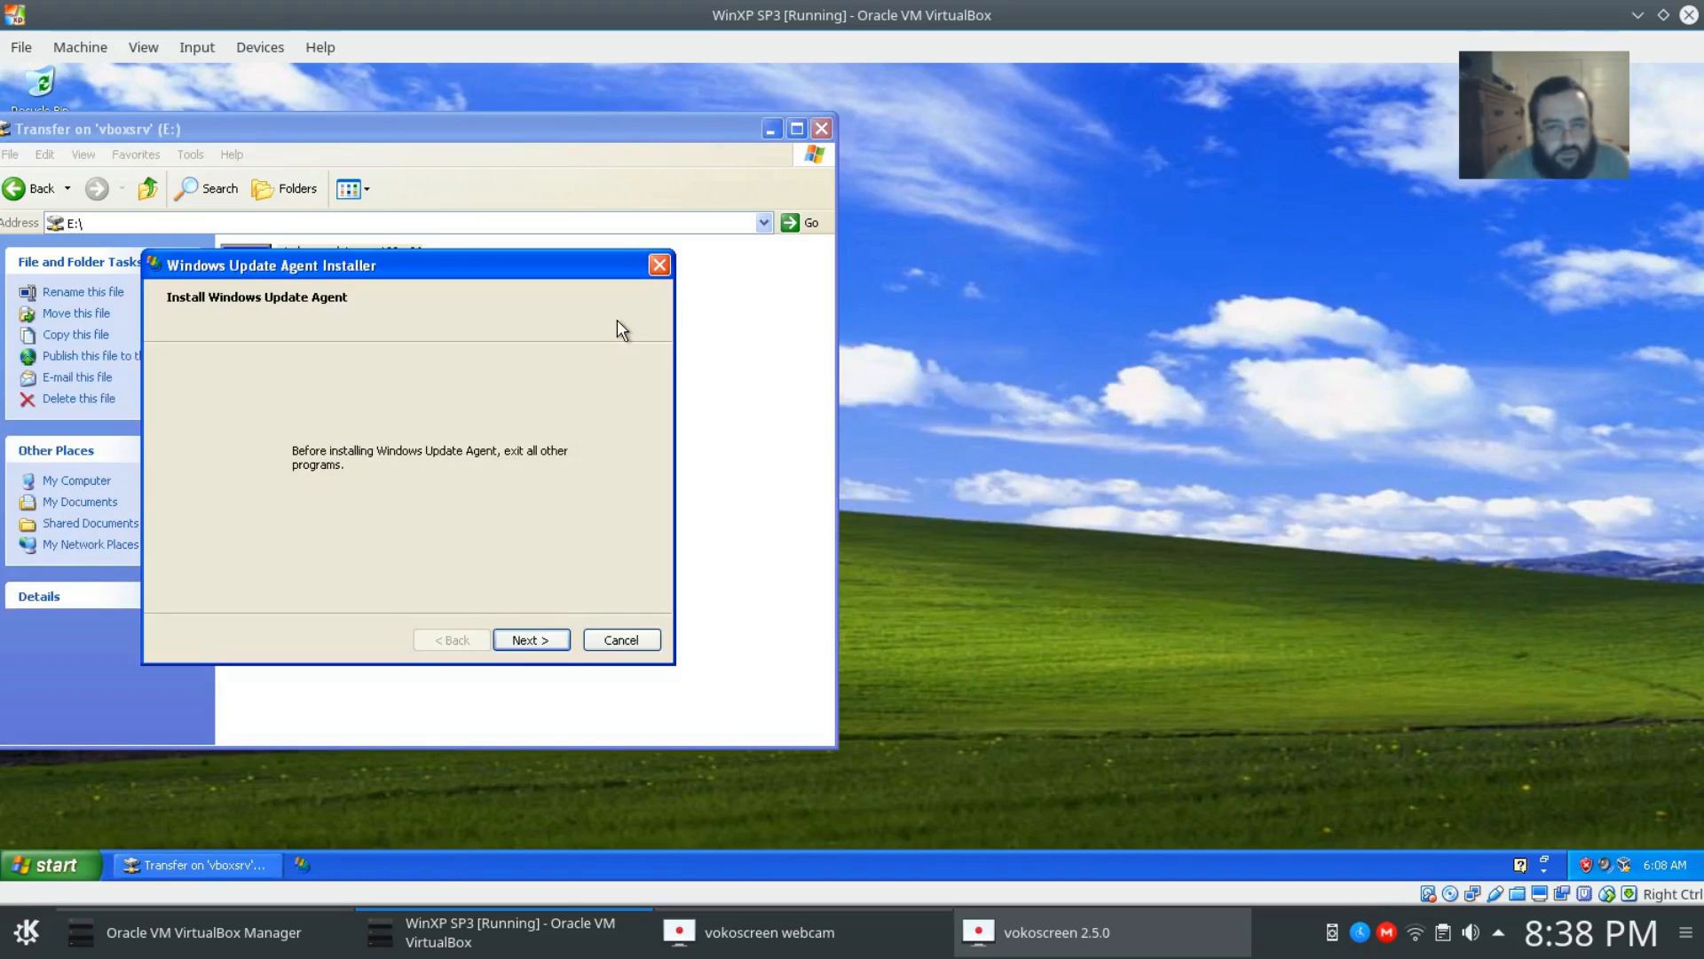
{"action": "left_click", "coordinate": [536, 641]}
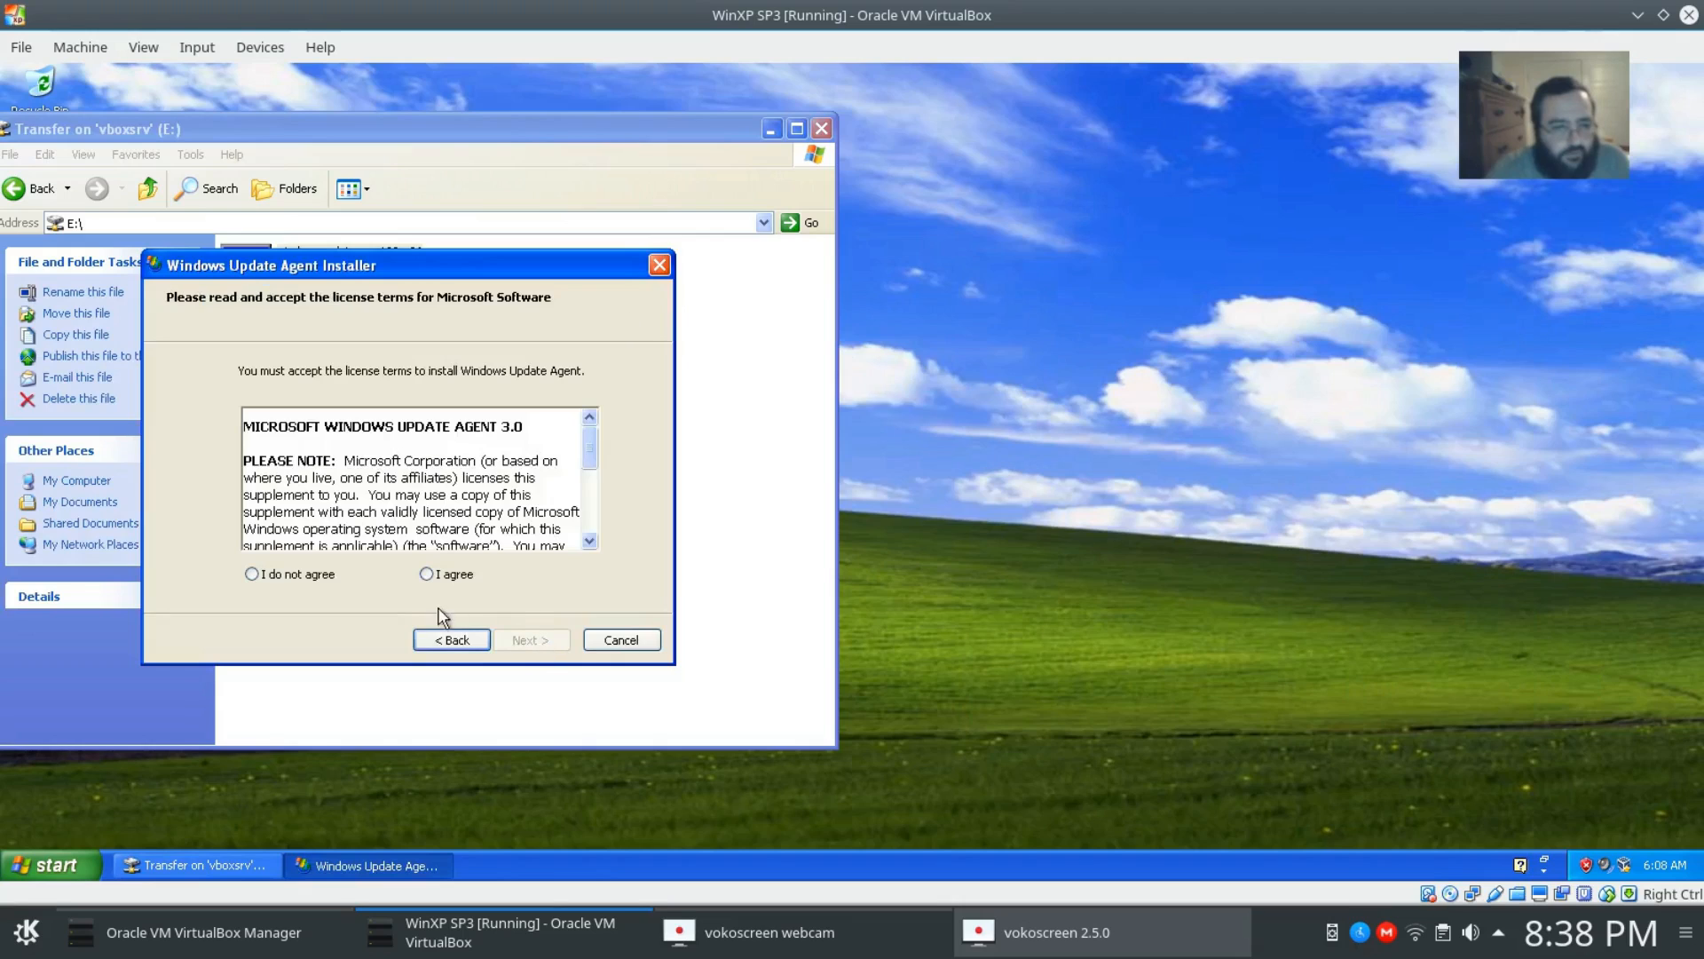
{"action": "left_click", "coordinate": [426, 575]}
{"action": "left_click", "coordinate": [531, 640]}
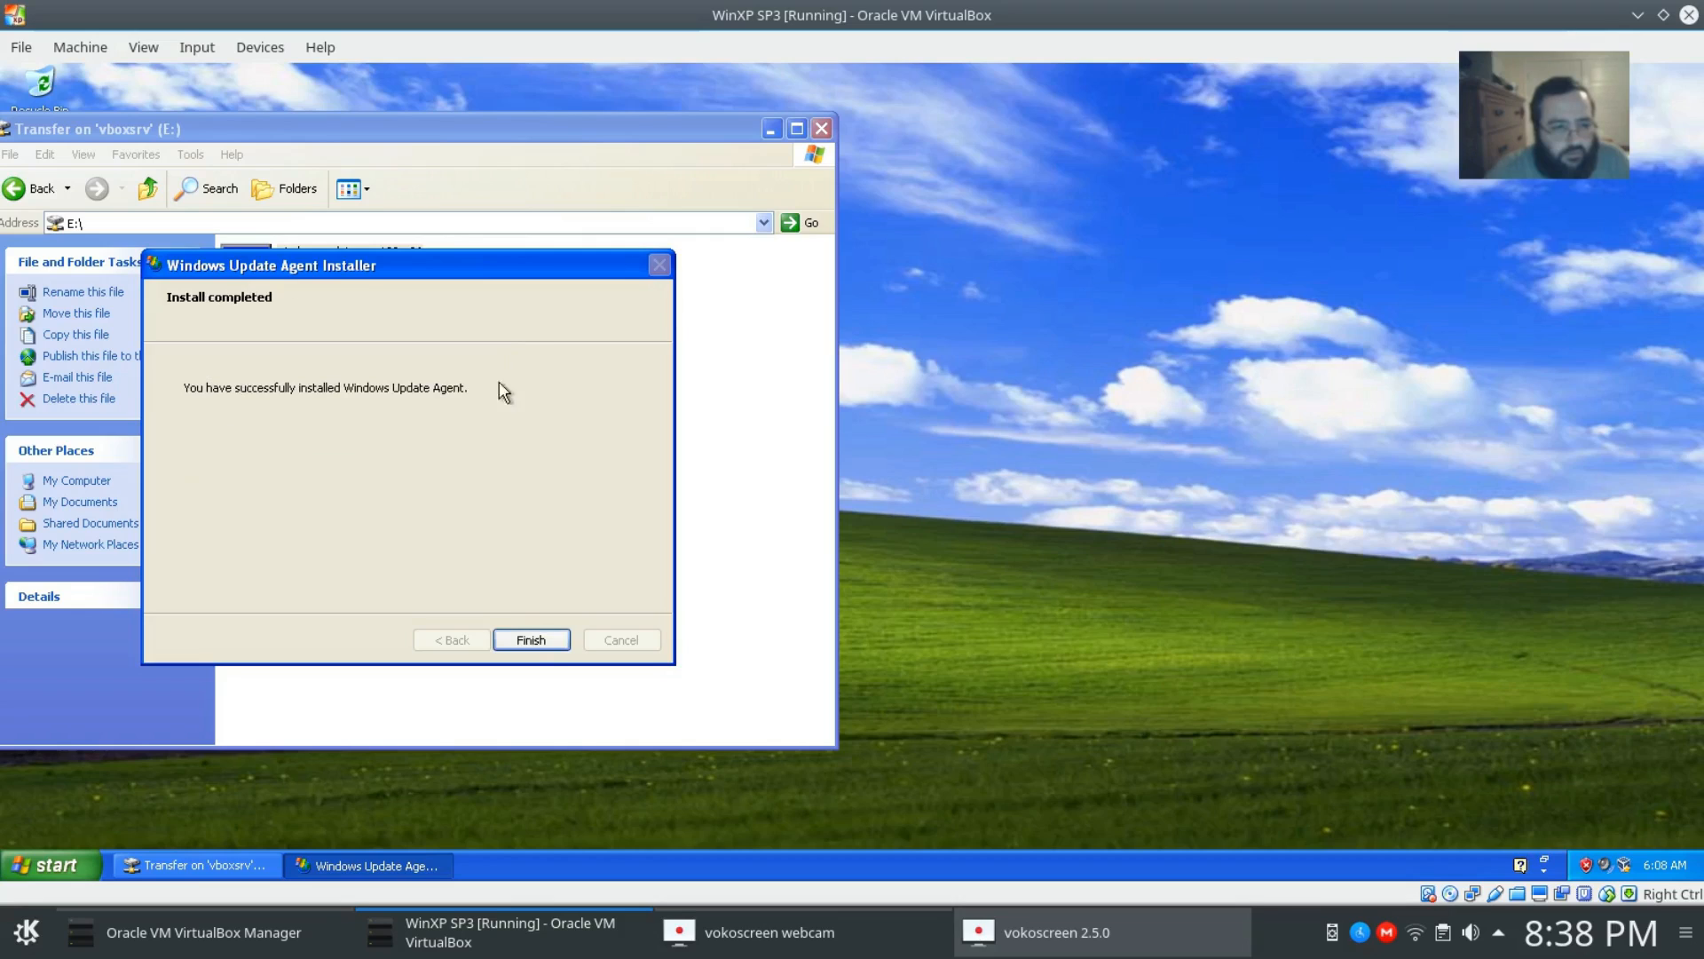
{"action": "left_click", "coordinate": [531, 641]}
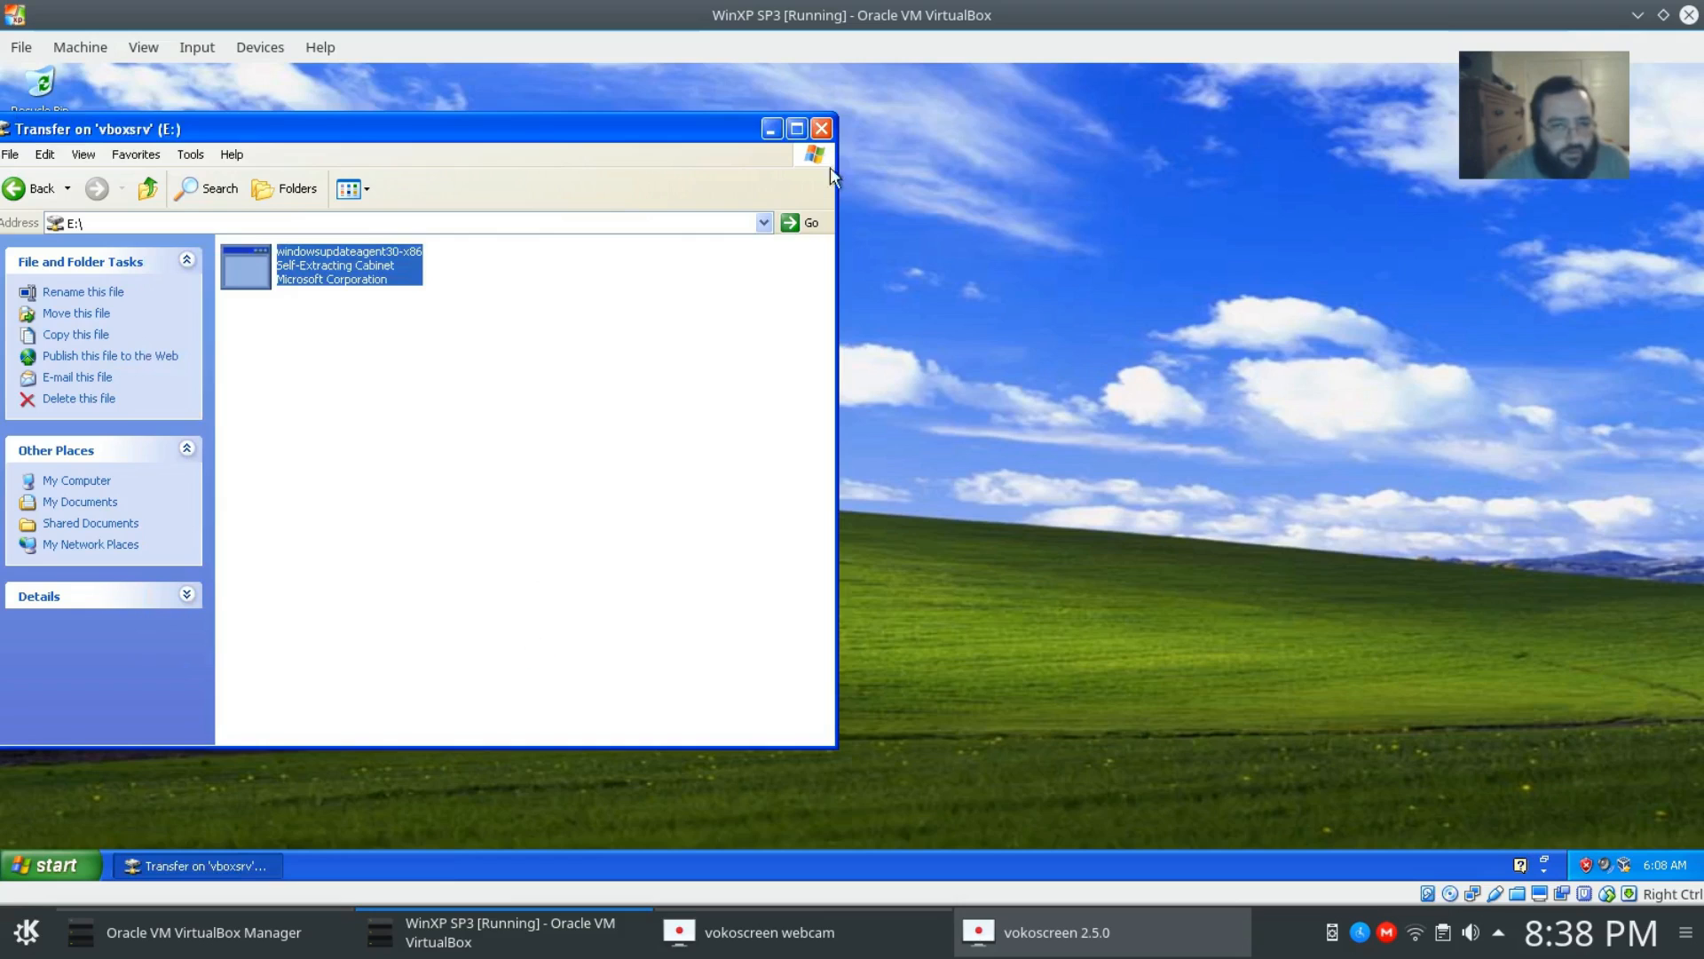
{"action": "left_click", "coordinate": [821, 130]}
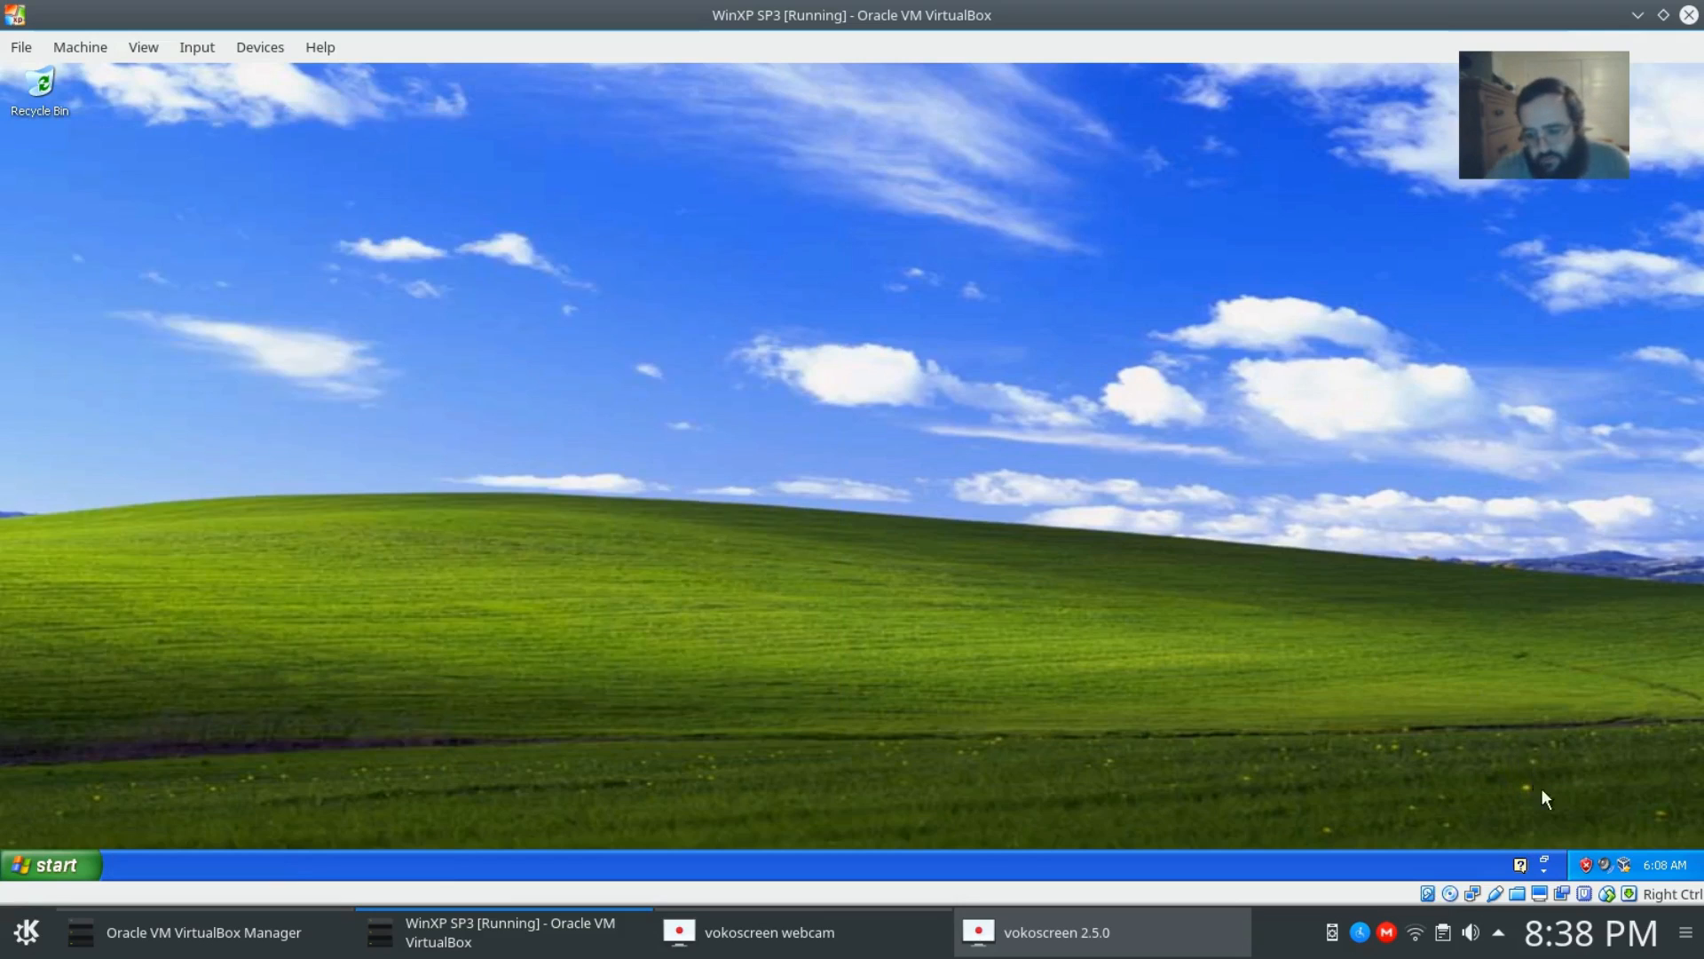
Open Windows Update again, install its browser component and the latest Windows Update software, and continue to the available updates
{"action": "left_click", "coordinate": [66, 864]}
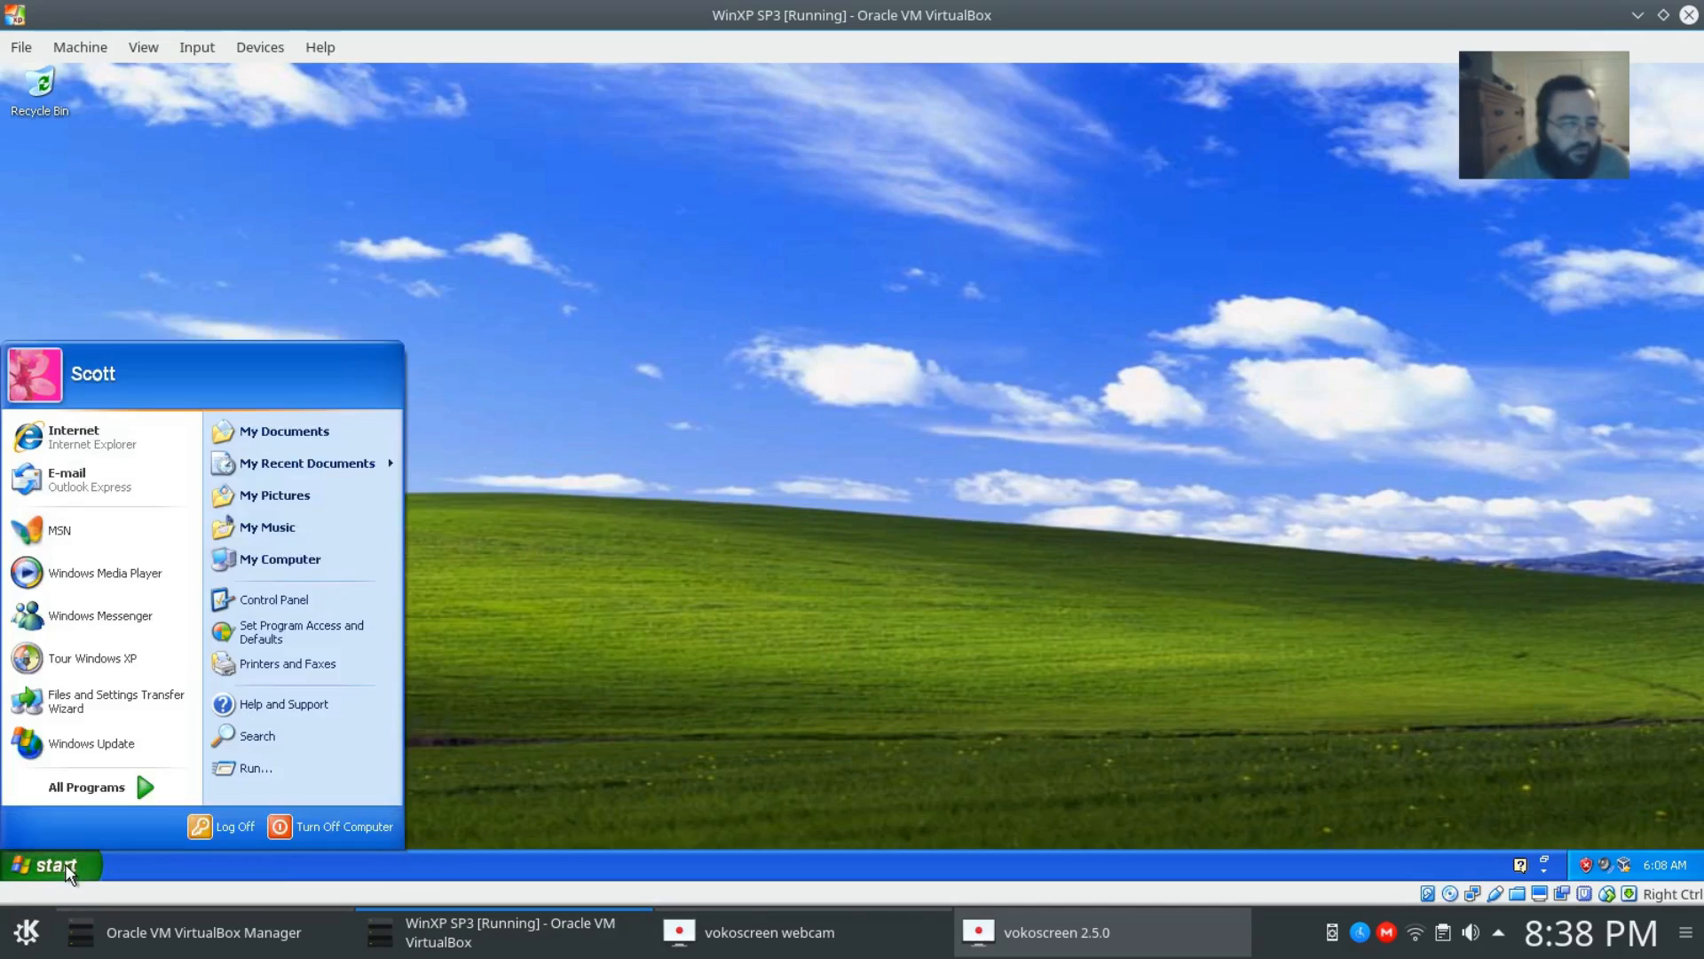
{"action": "left_click", "coordinate": [89, 743]}
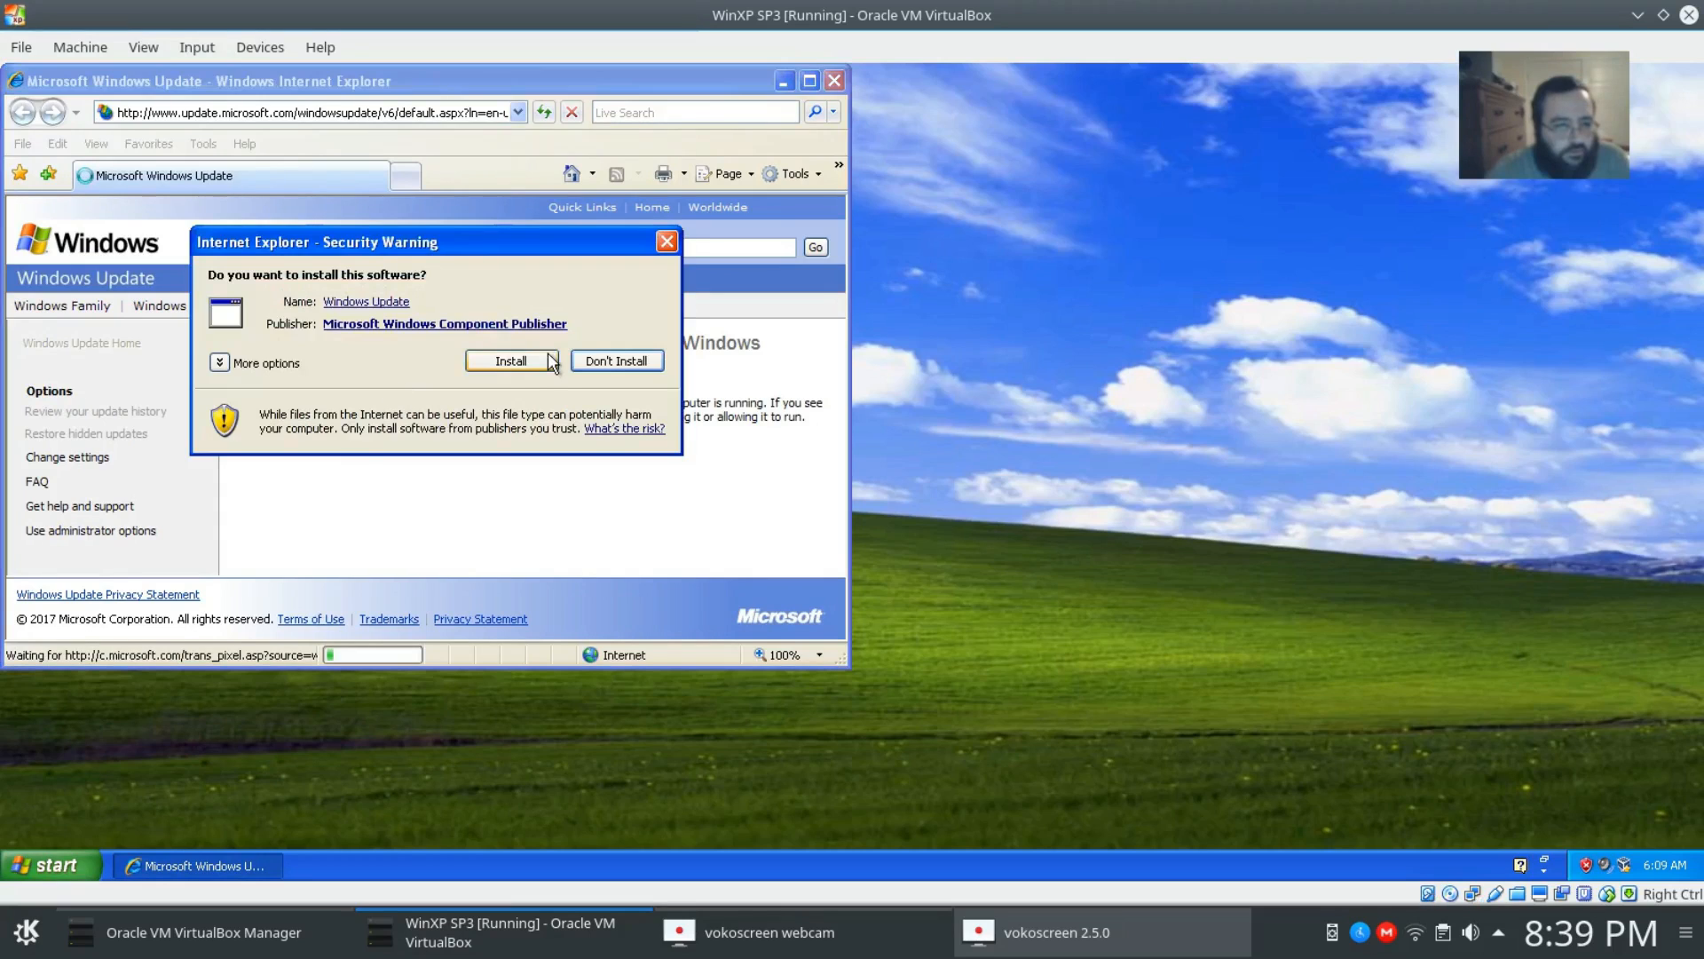
{"action": "left_click", "coordinate": [517, 364]}
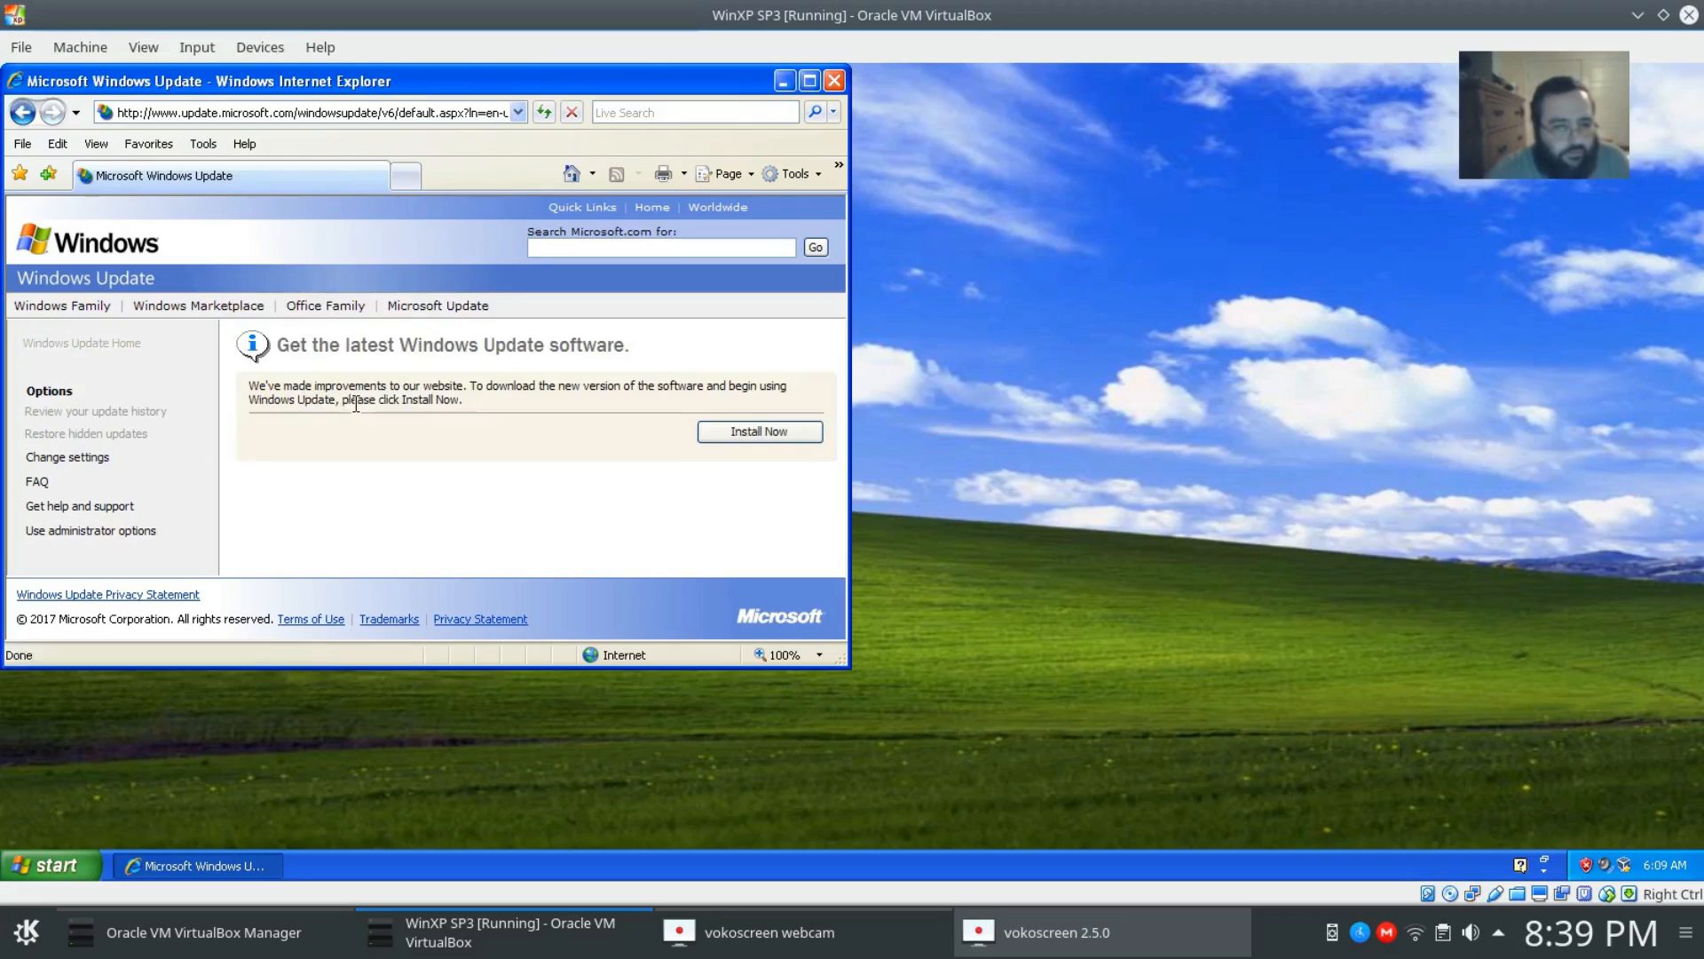
{"action": "left_click", "coordinate": [750, 436]}
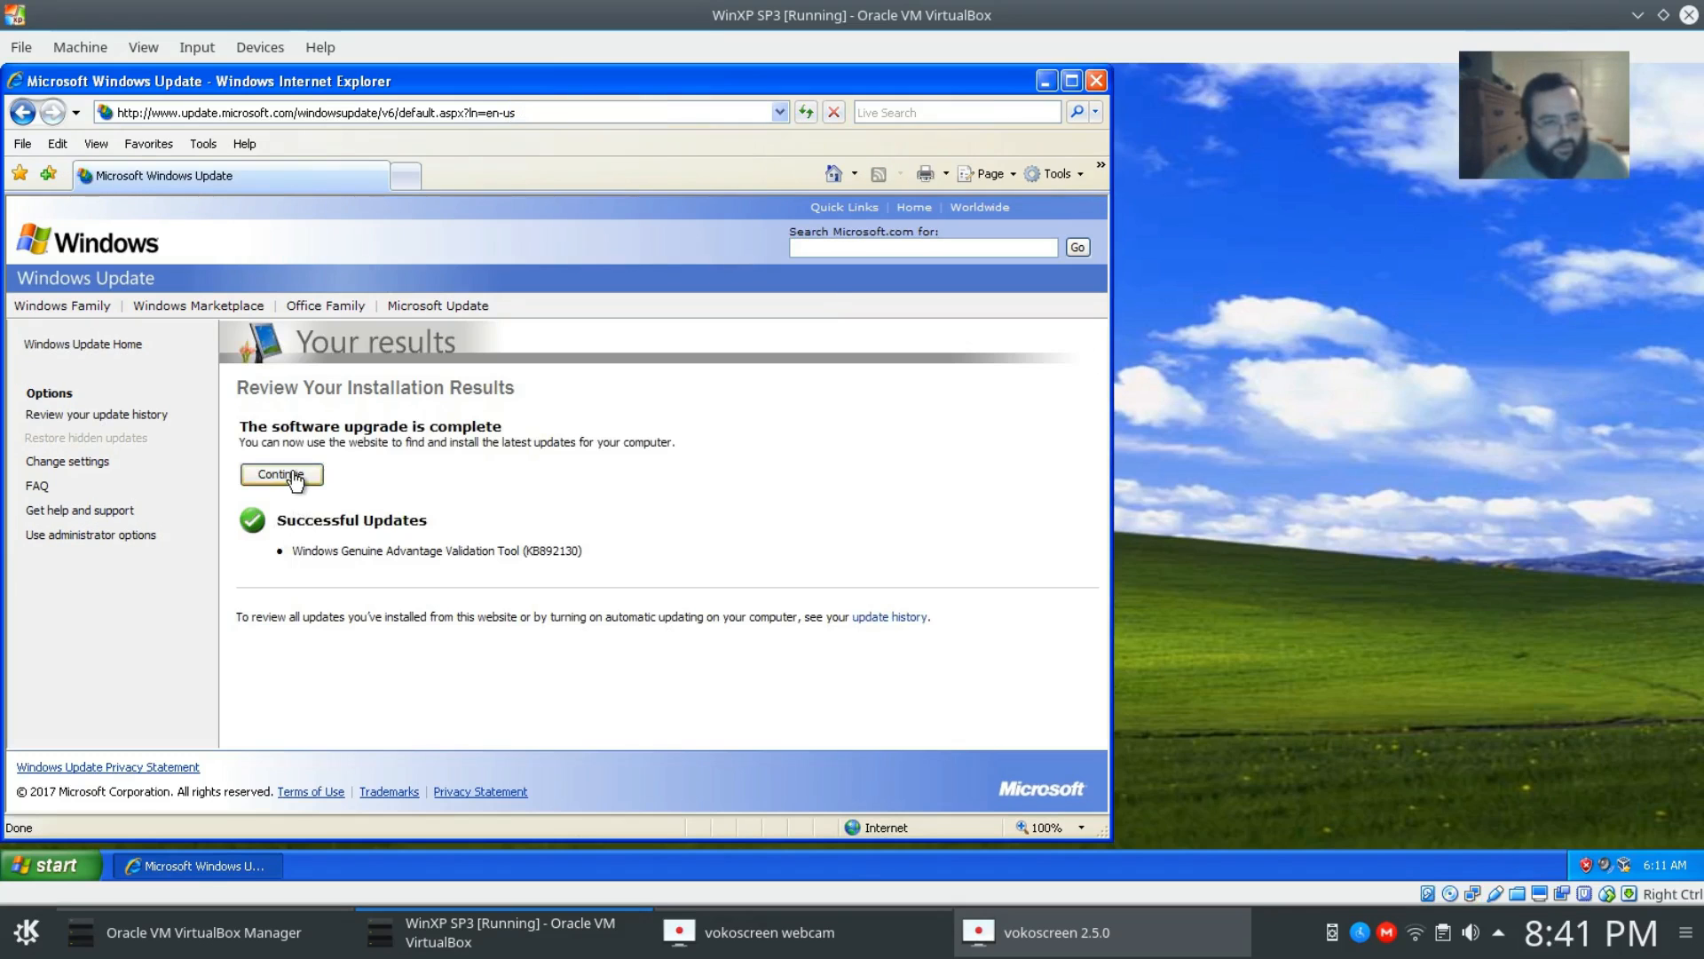
{"action": "left_click", "coordinate": [293, 475]}
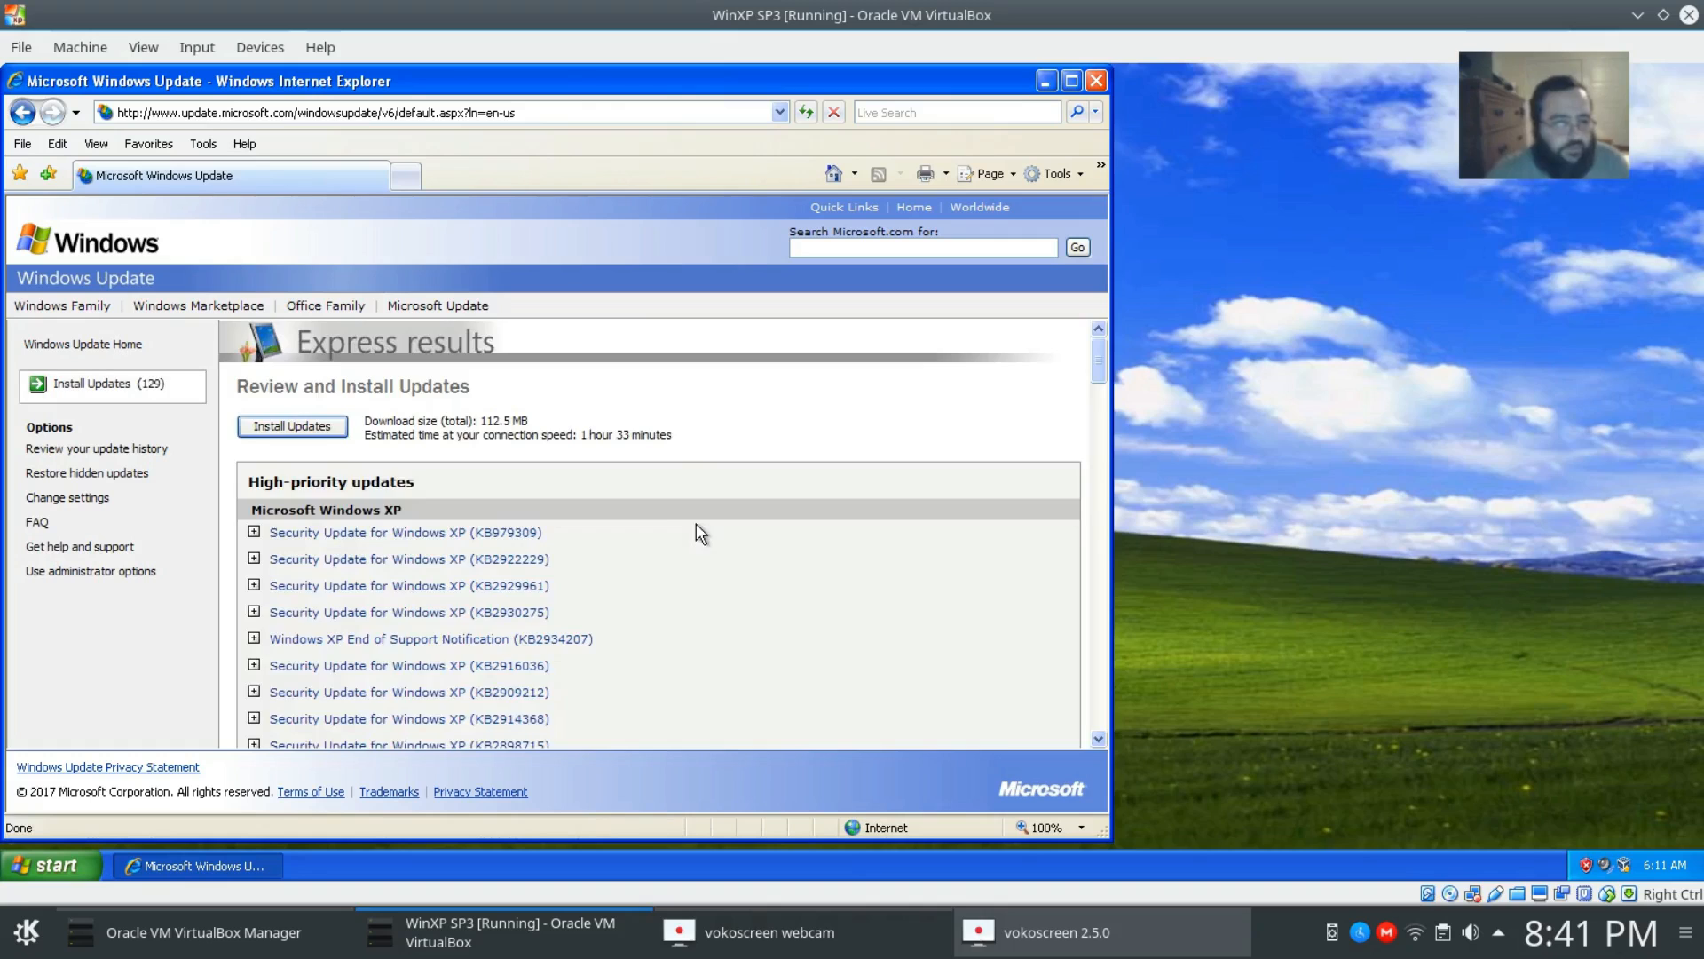
Review the list of high-priority Windows XP updates and start installing all of them
{"action": "scroll", "coordinate": [701, 520], "scroll_direction": "down", "scroll_amount": 3}
{"action": "scroll", "coordinate": [701, 519], "scroll_direction": "down", "scroll_amount": 3}
{"action": "scroll", "coordinate": [719, 575], "scroll_direction": "down", "scroll_amount": 5}
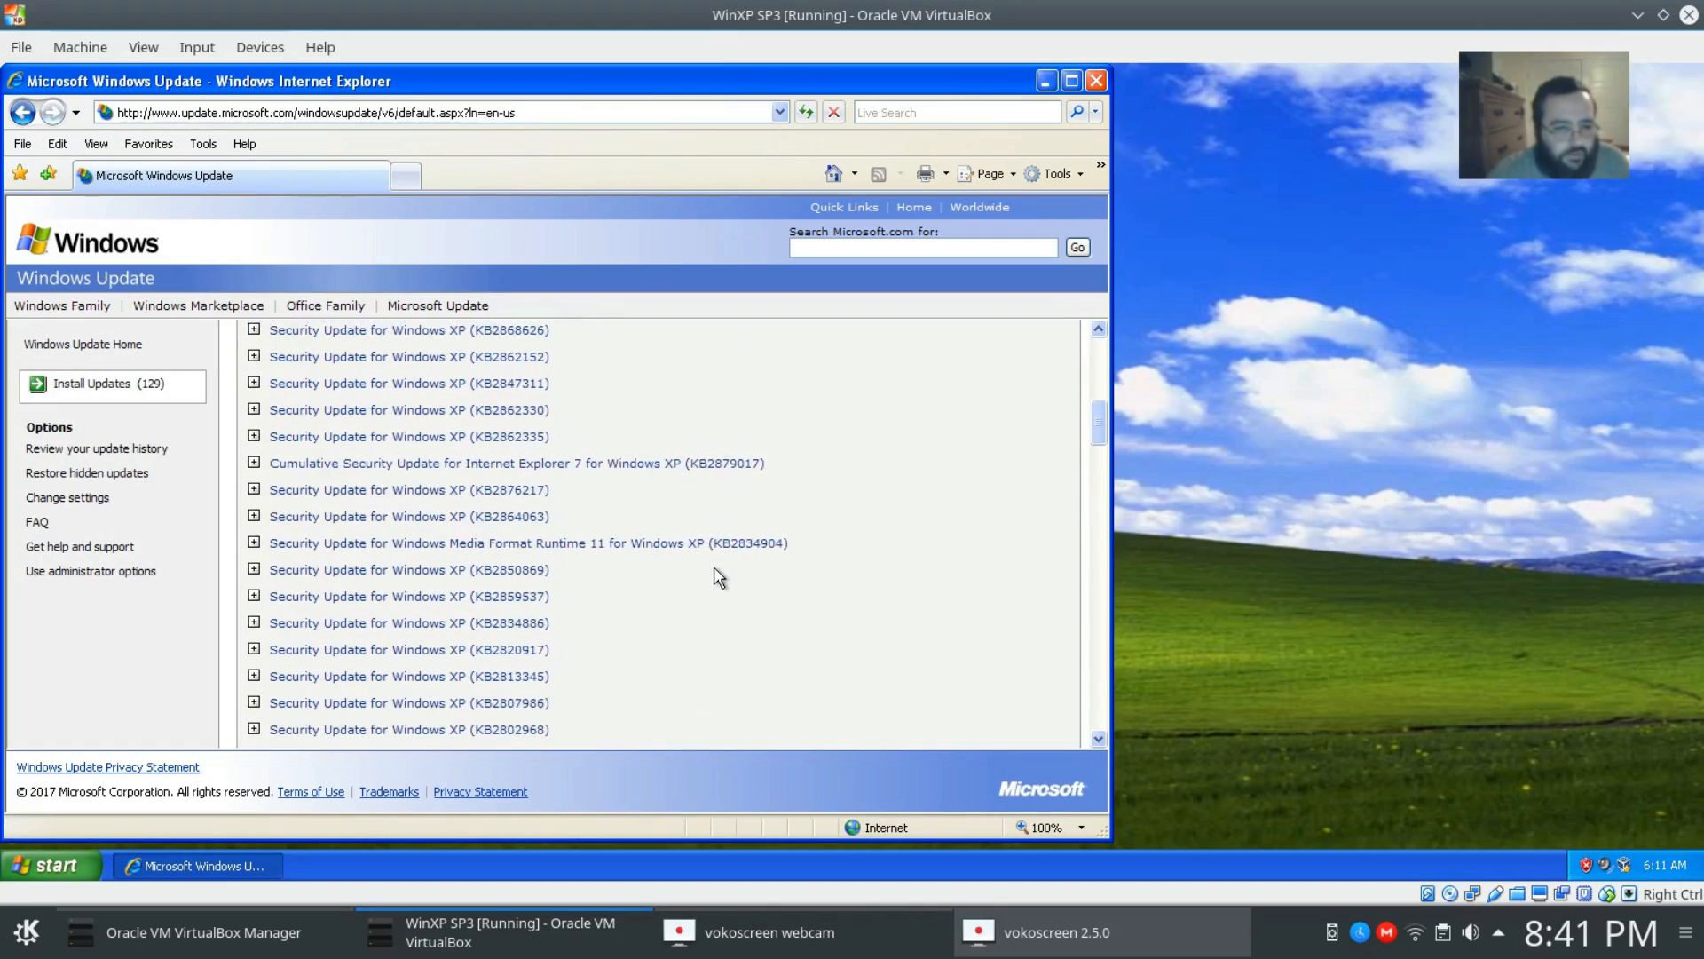
{"action": "scroll", "coordinate": [719, 594], "scroll_direction": "down", "scroll_amount": 5}
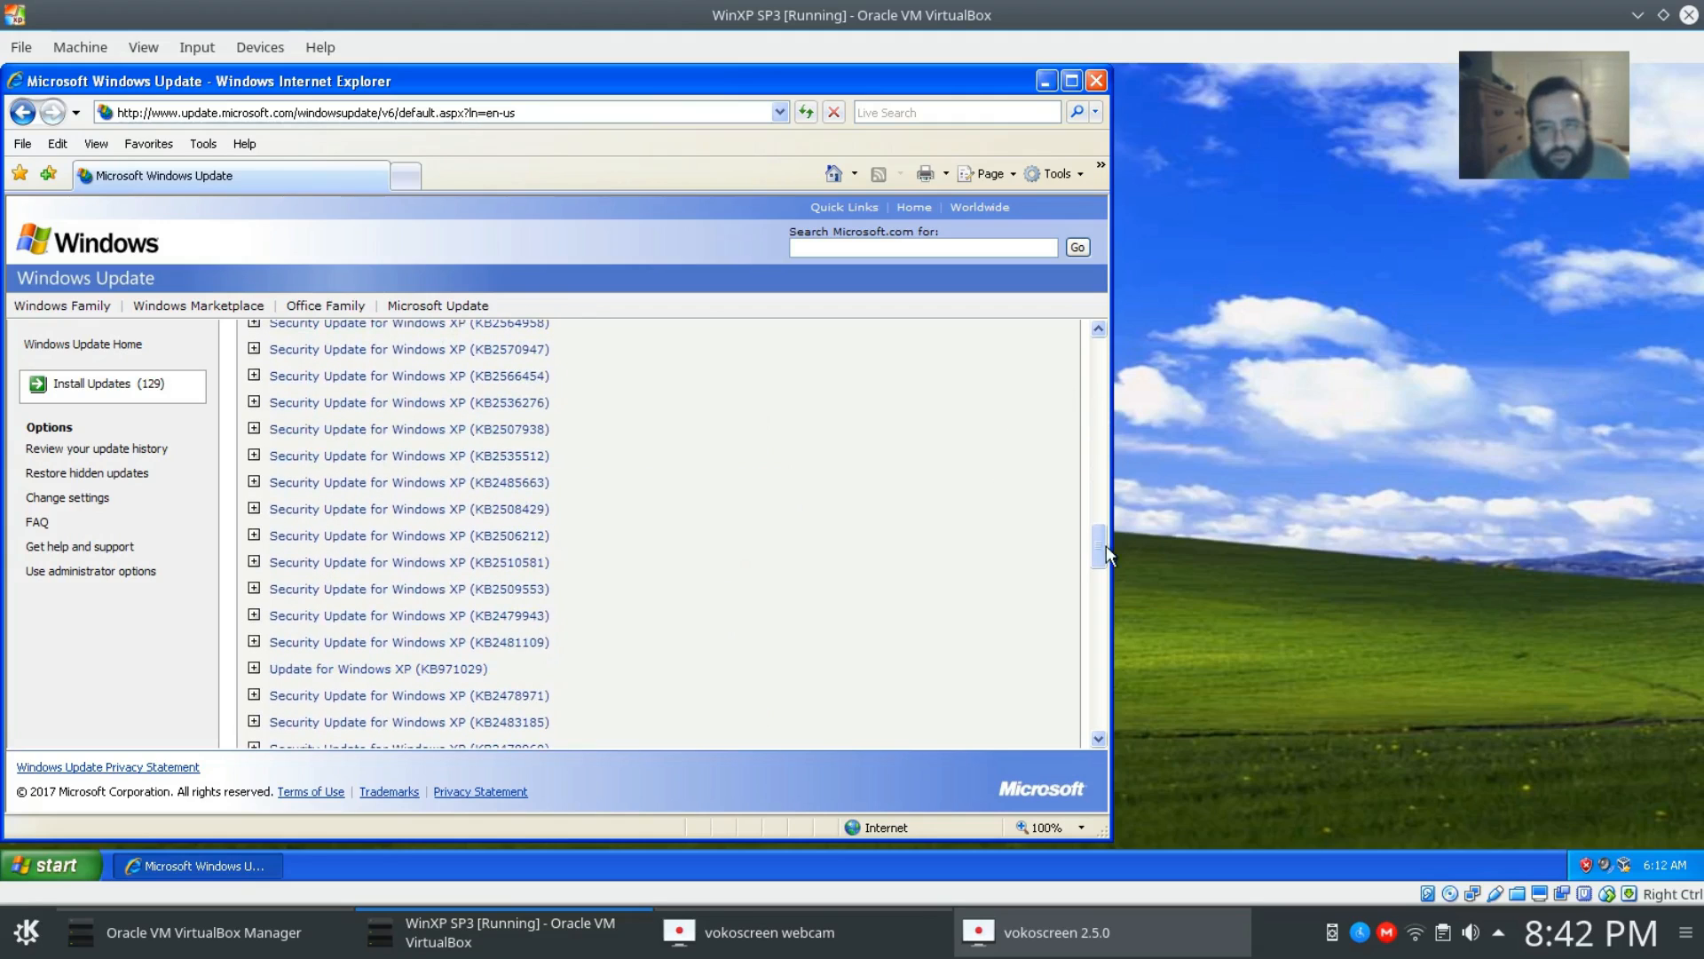
{"action": "left_click_drag", "start_coordinate": [1099, 535], "coordinate": [1112, 728]}
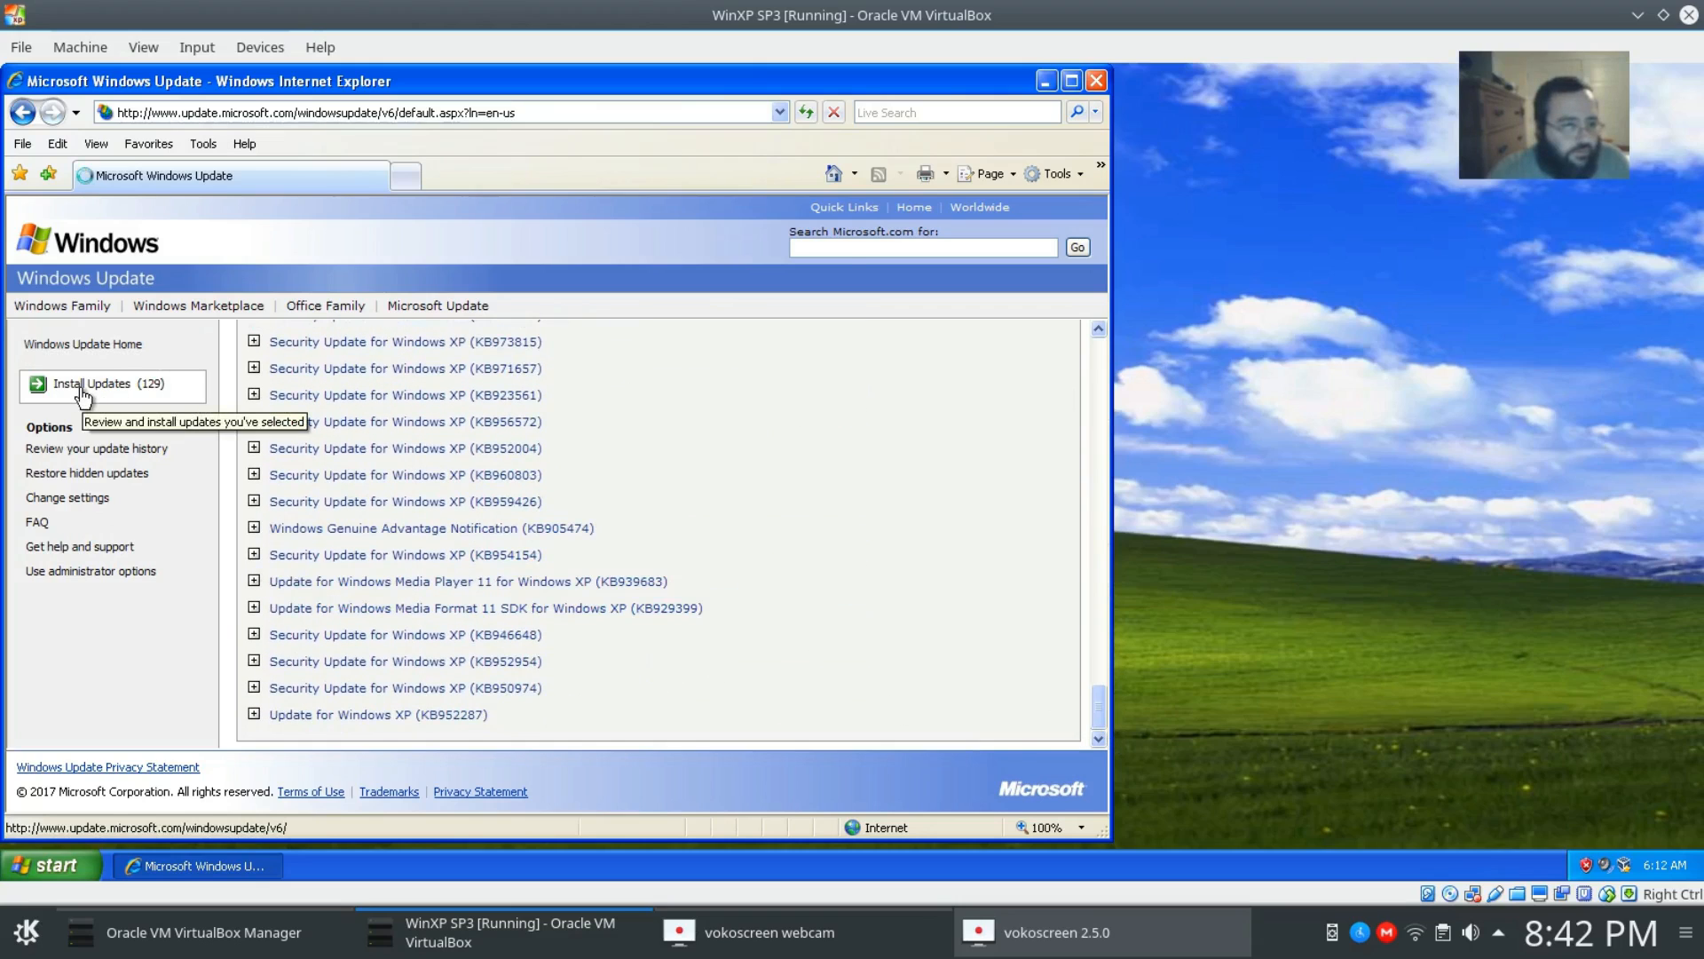
{"action": "left_click", "coordinate": [131, 405]}
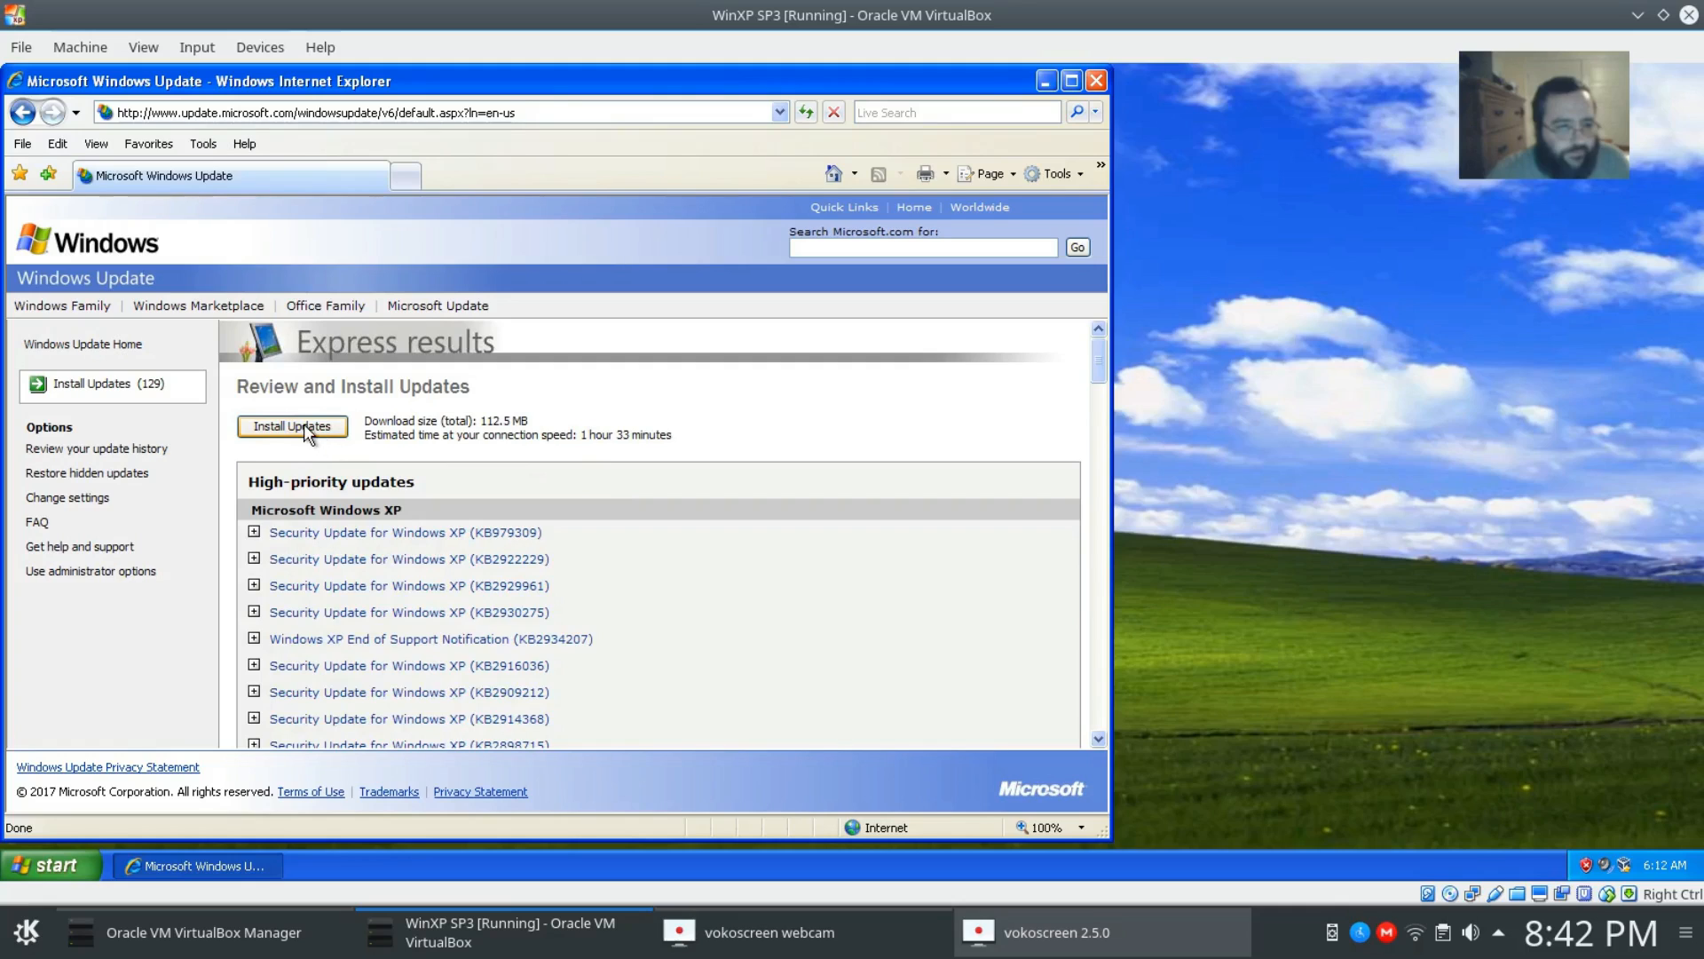
{"action": "left_click", "coordinate": [307, 426]}
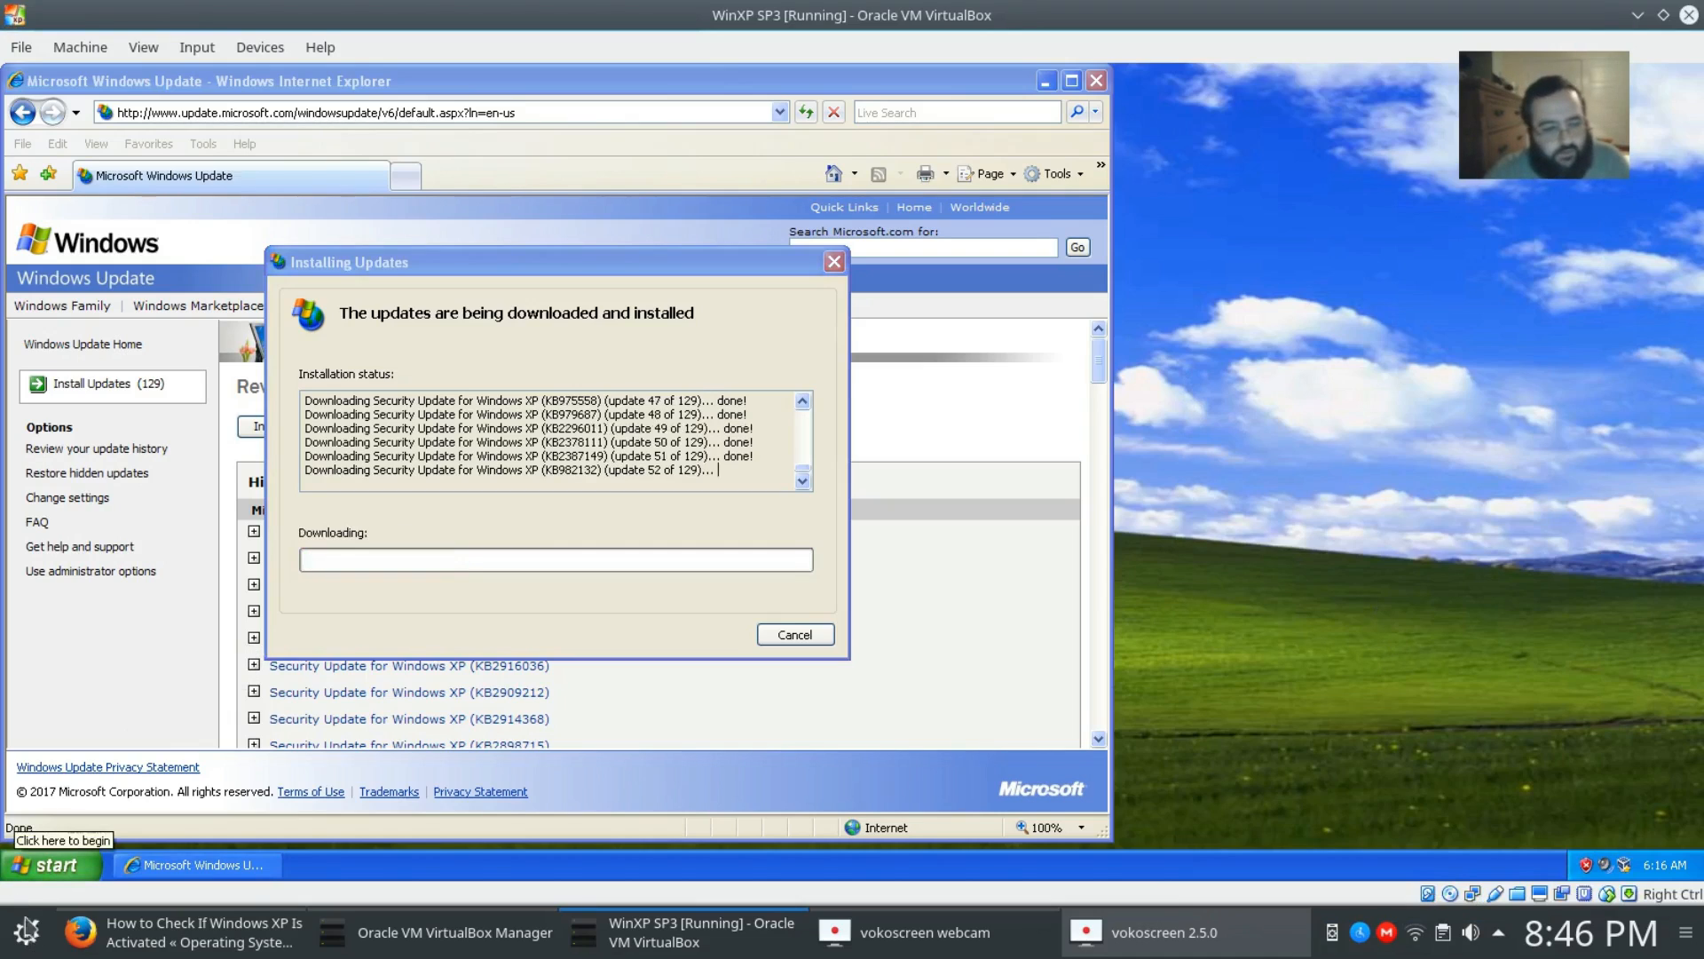
Open System Information from the system tools, read through the System Summary, and close the window
{"action": "left_click", "coordinate": [68, 865]}
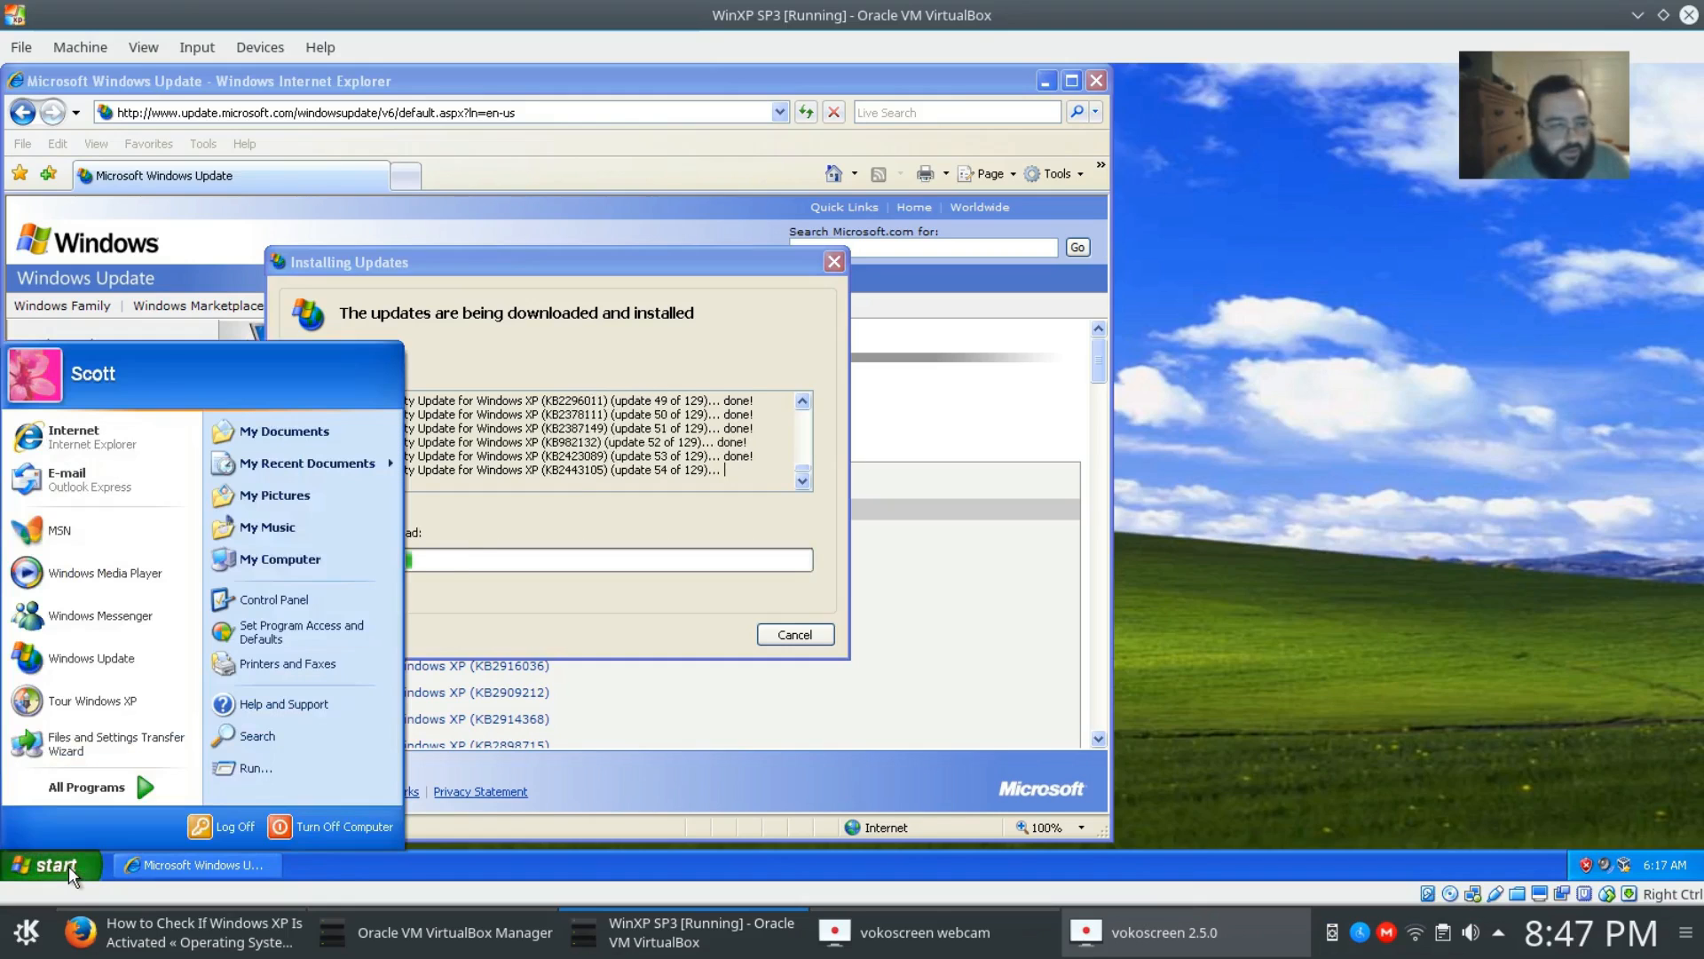
{"action": "mouse_move", "coordinate": [101, 795]}
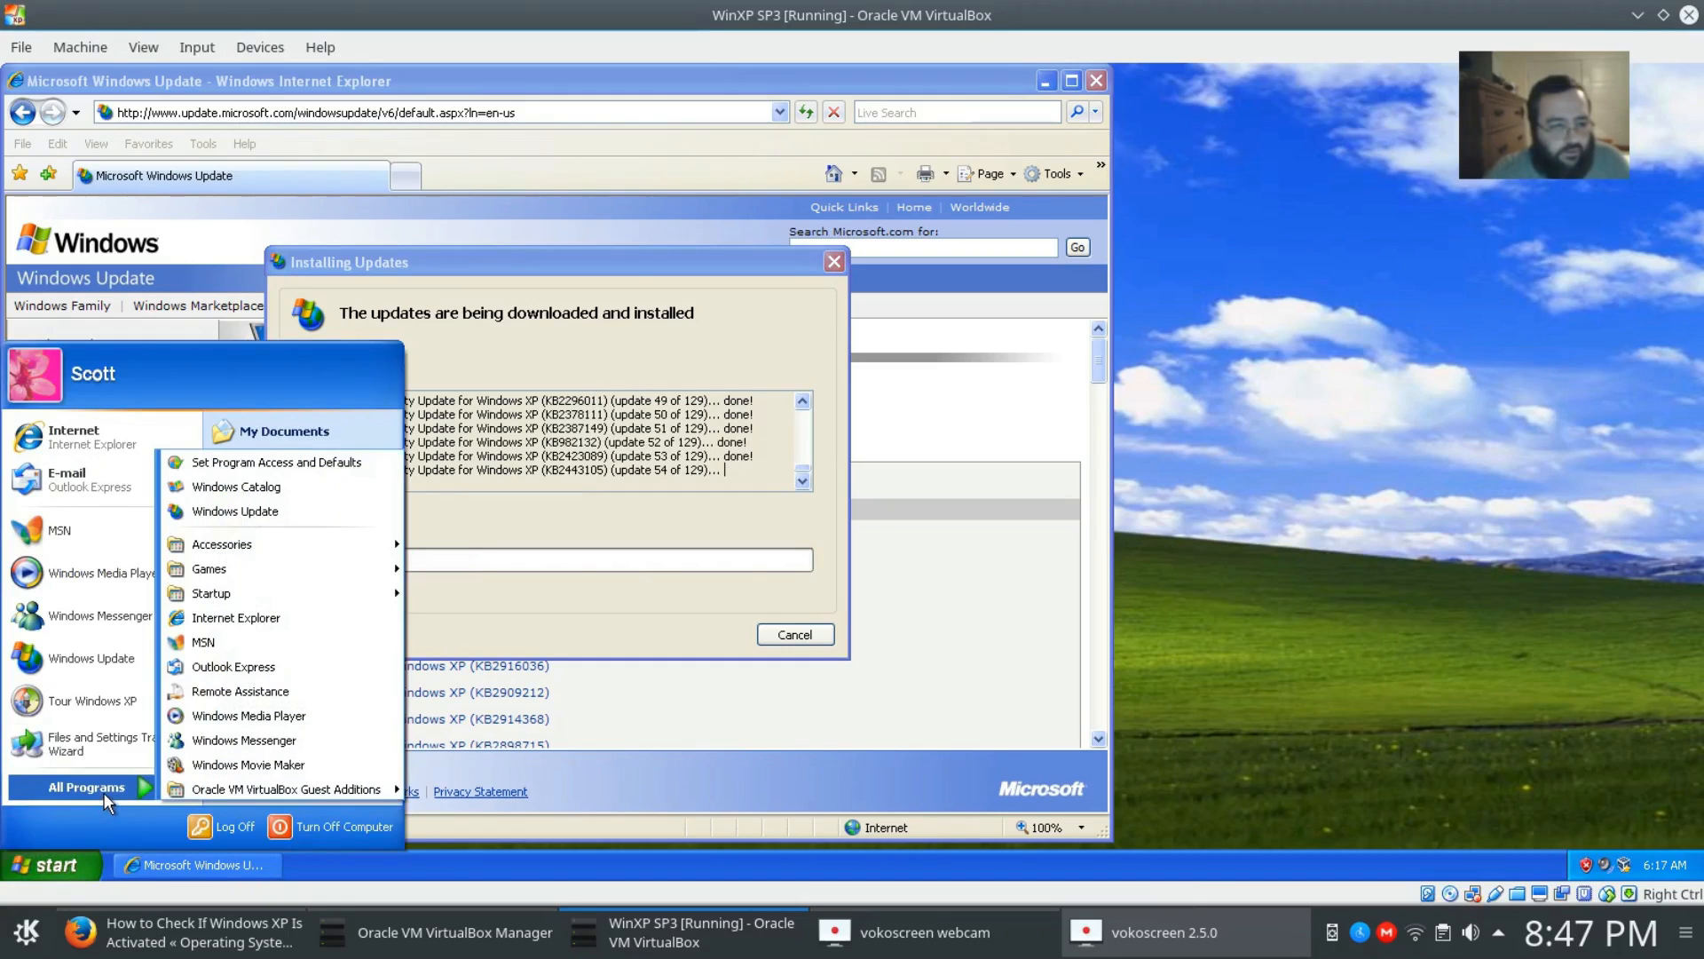
{"action": "mouse_move", "coordinate": [305, 548]}
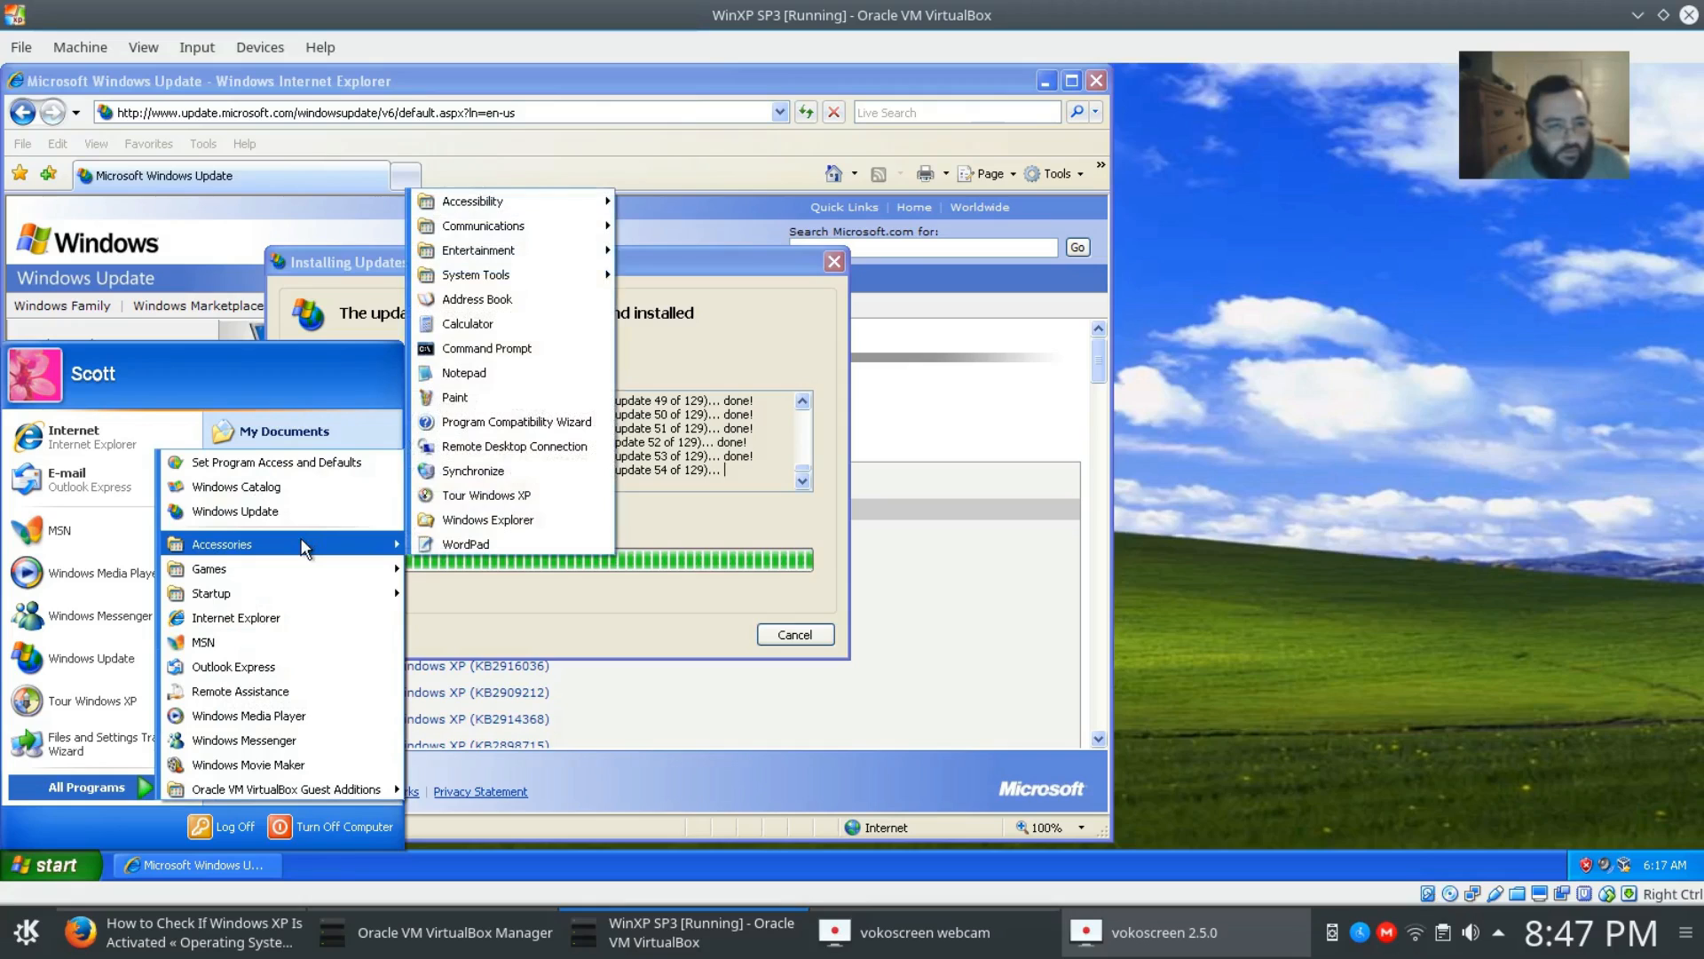
{"action": "mouse_move", "coordinate": [514, 275]}
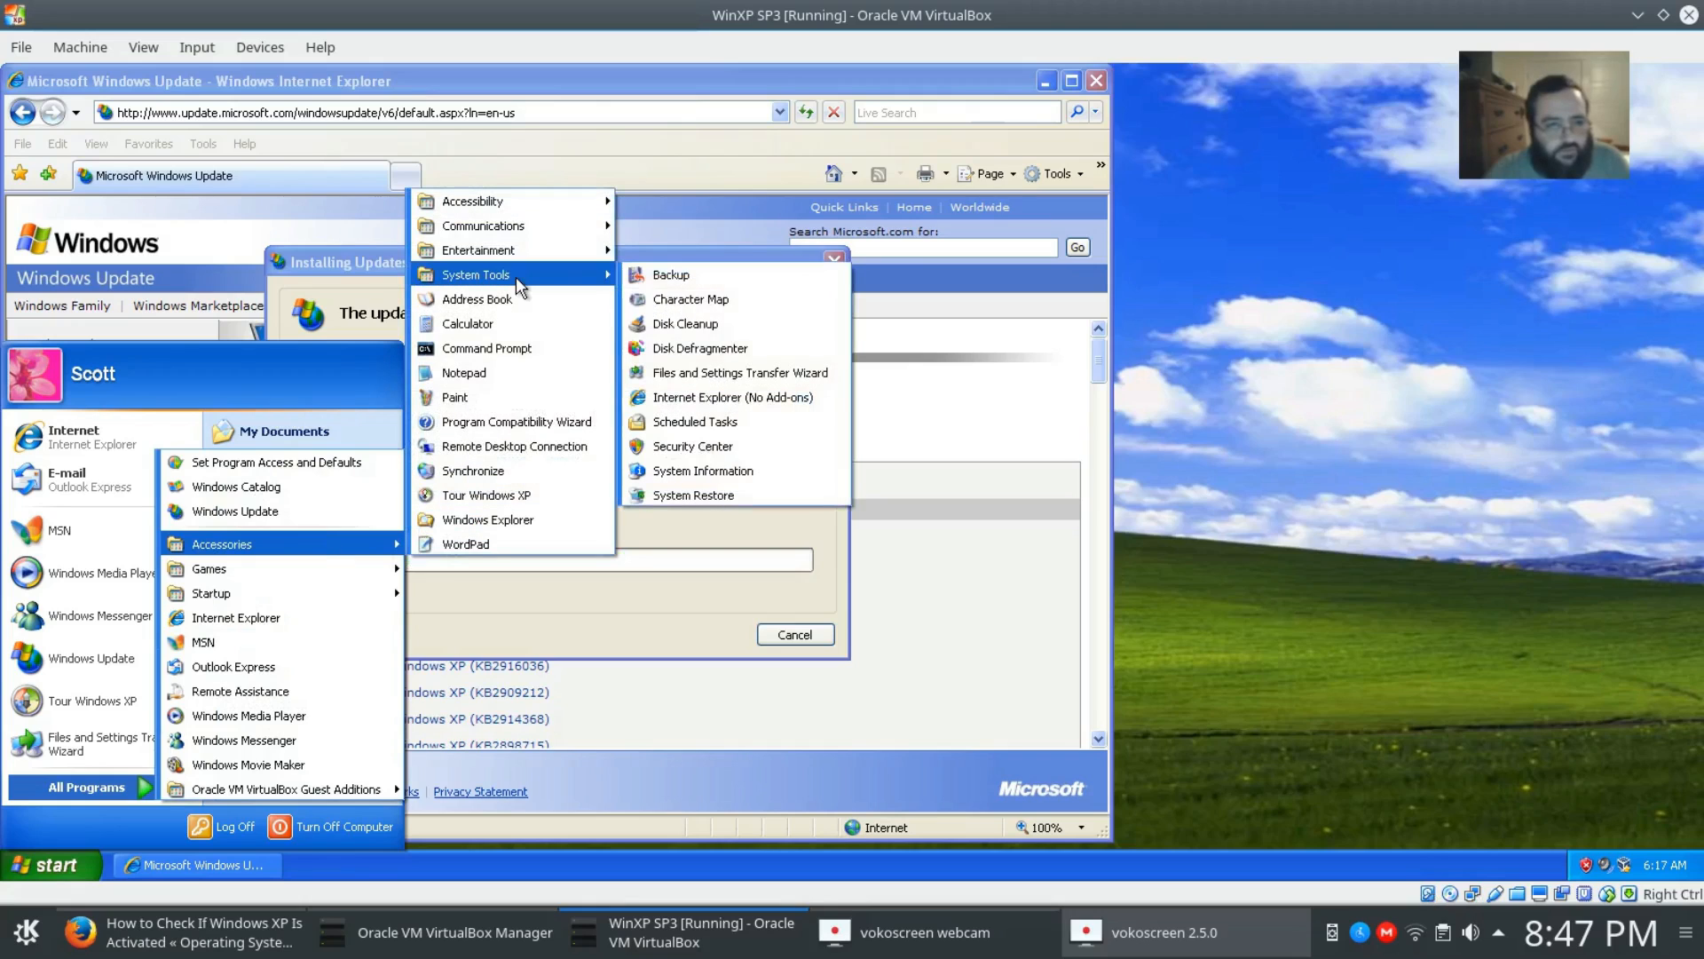
{"action": "left_click", "coordinate": [700, 469]}
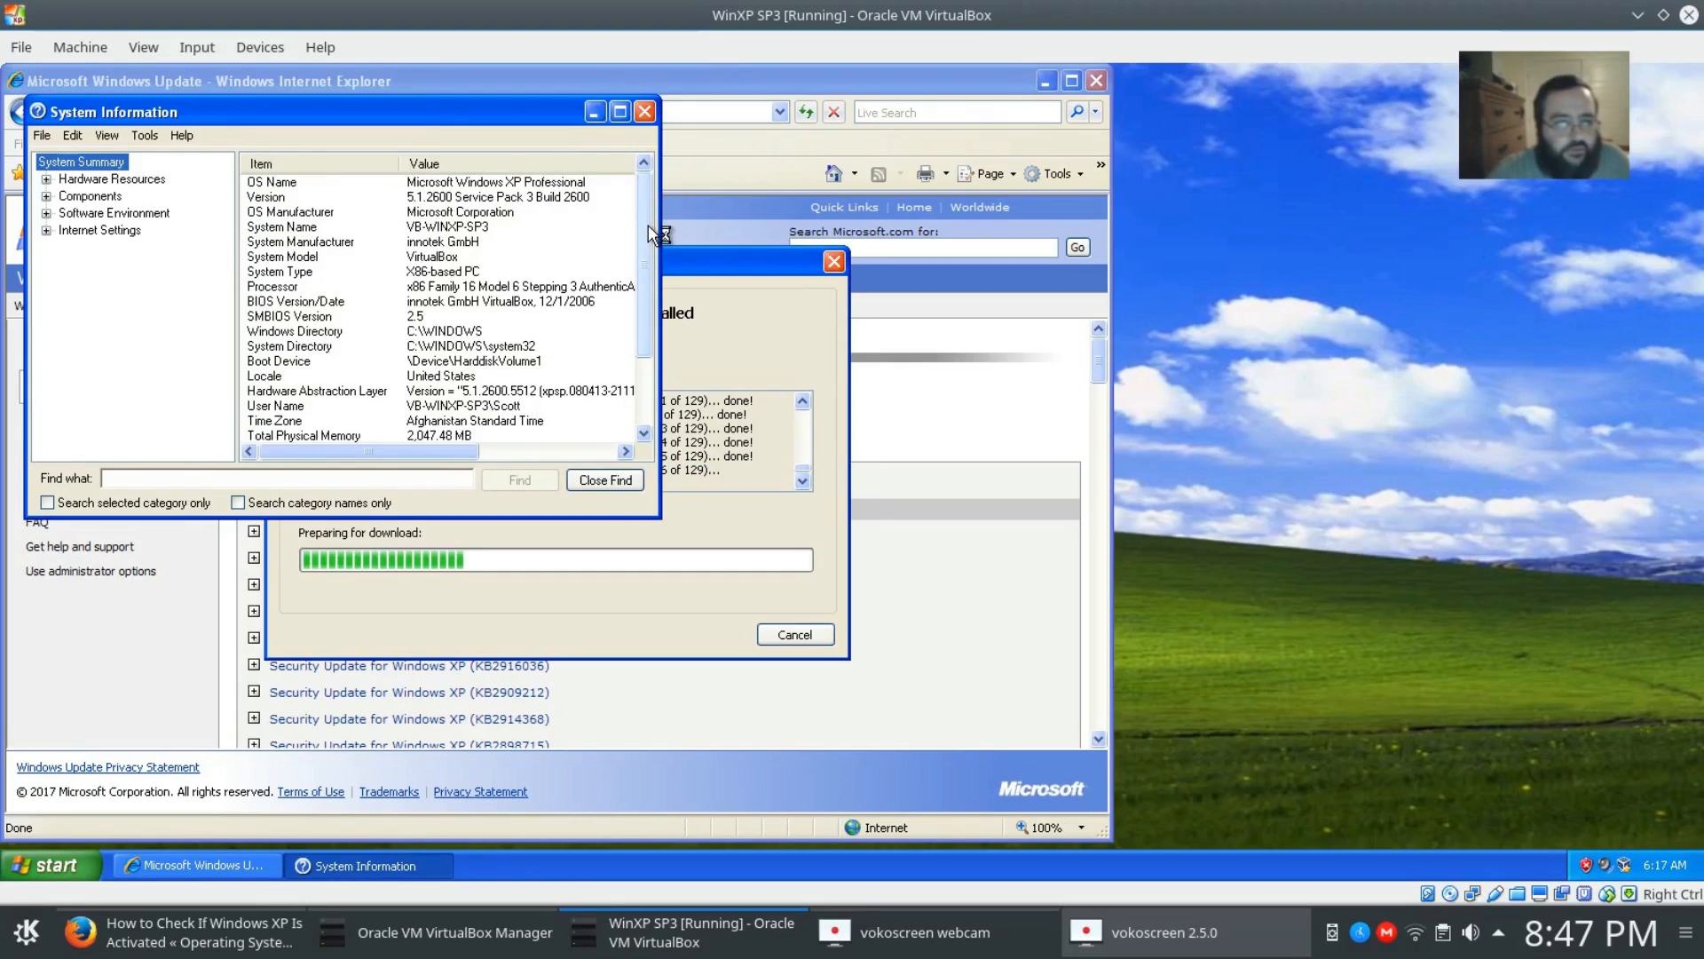
{"action": "scroll", "coordinate": [648, 231], "scroll_direction": "down", "scroll_amount": 1}
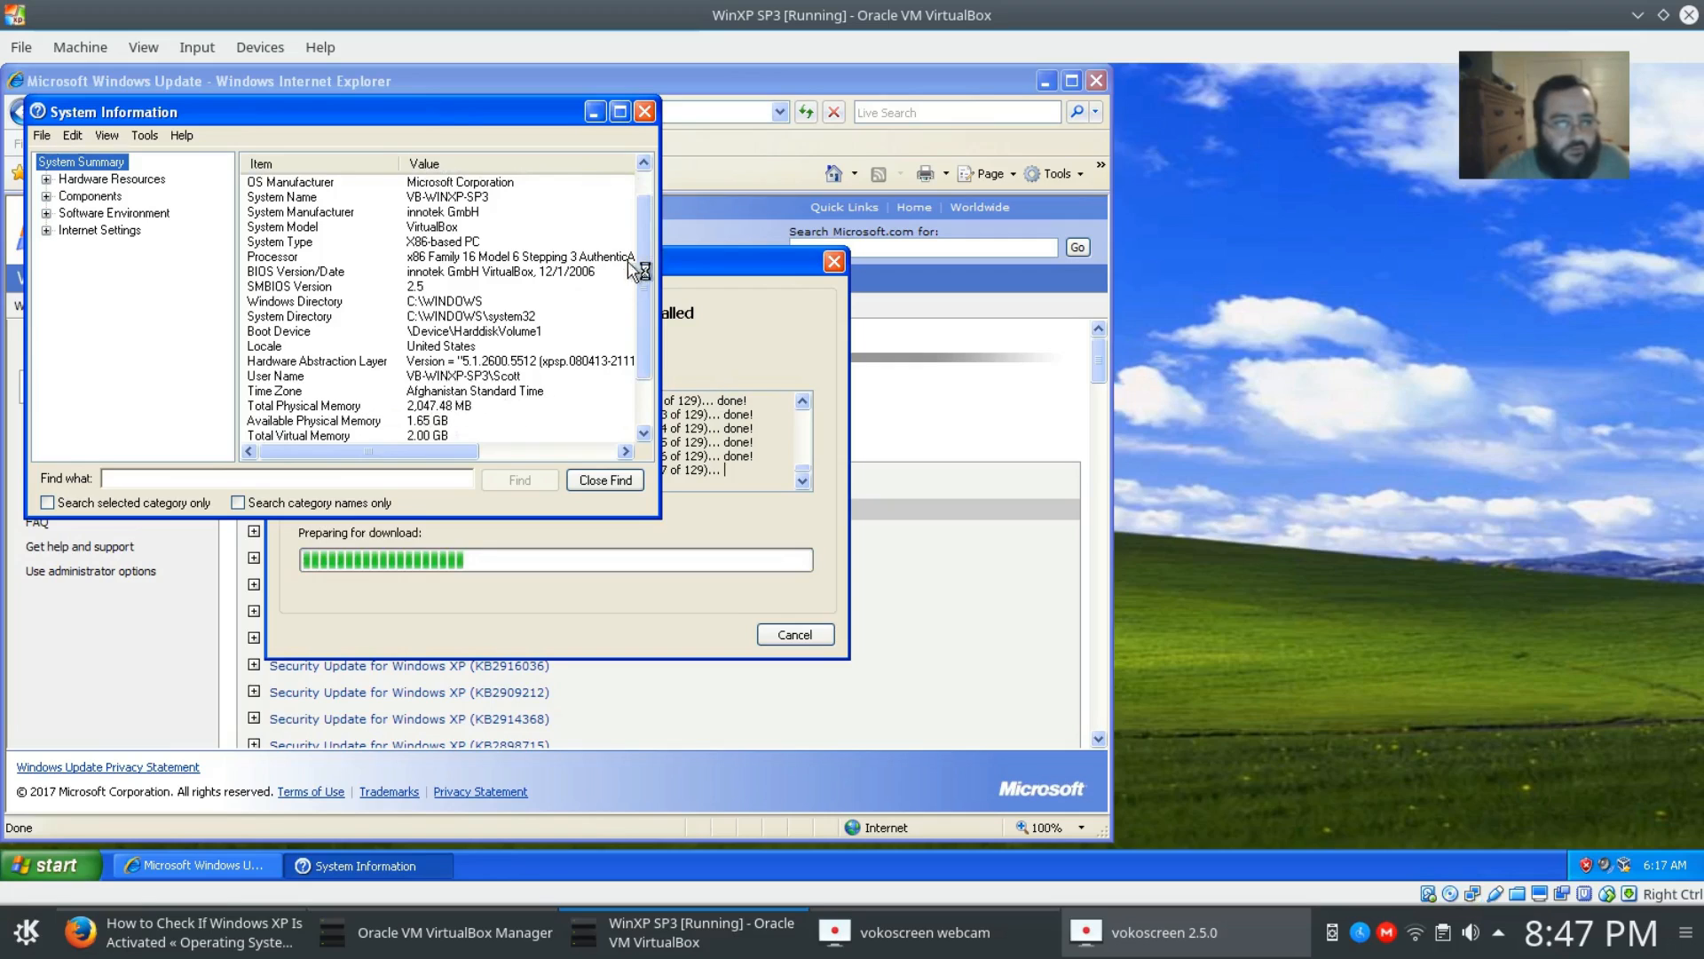
{"action": "left_click_drag", "start_coordinate": [642, 255], "coordinate": [648, 348]}
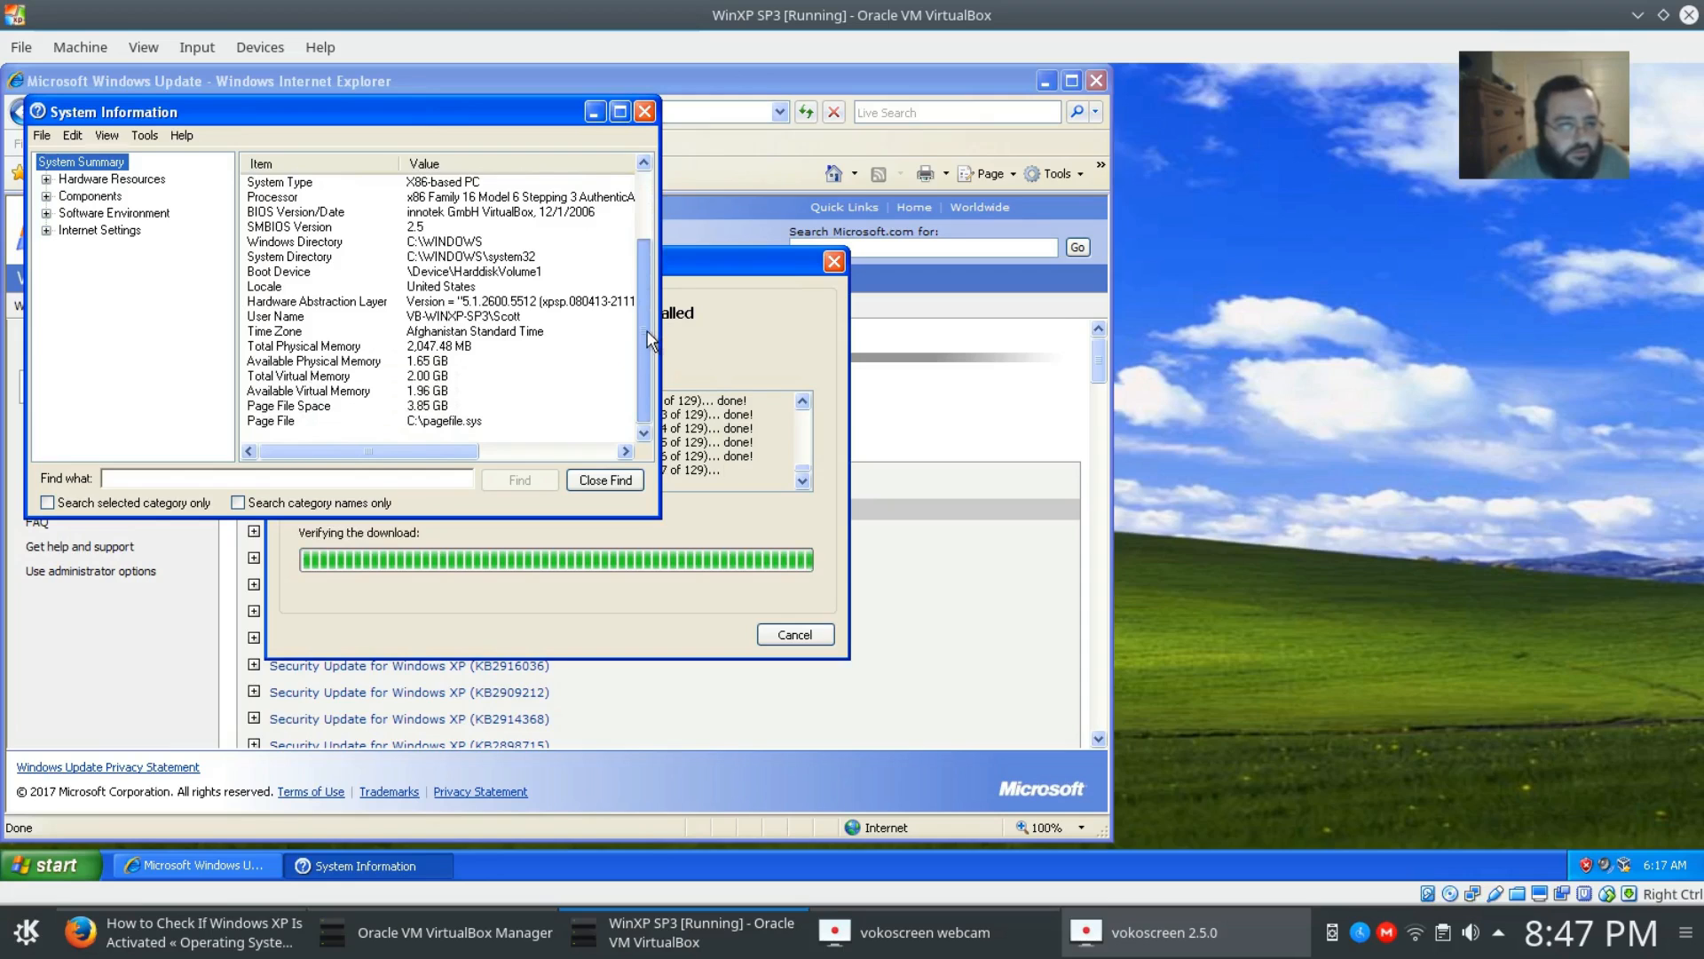
{"action": "left_click_drag", "start_coordinate": [651, 315], "coordinate": [634, 224]}
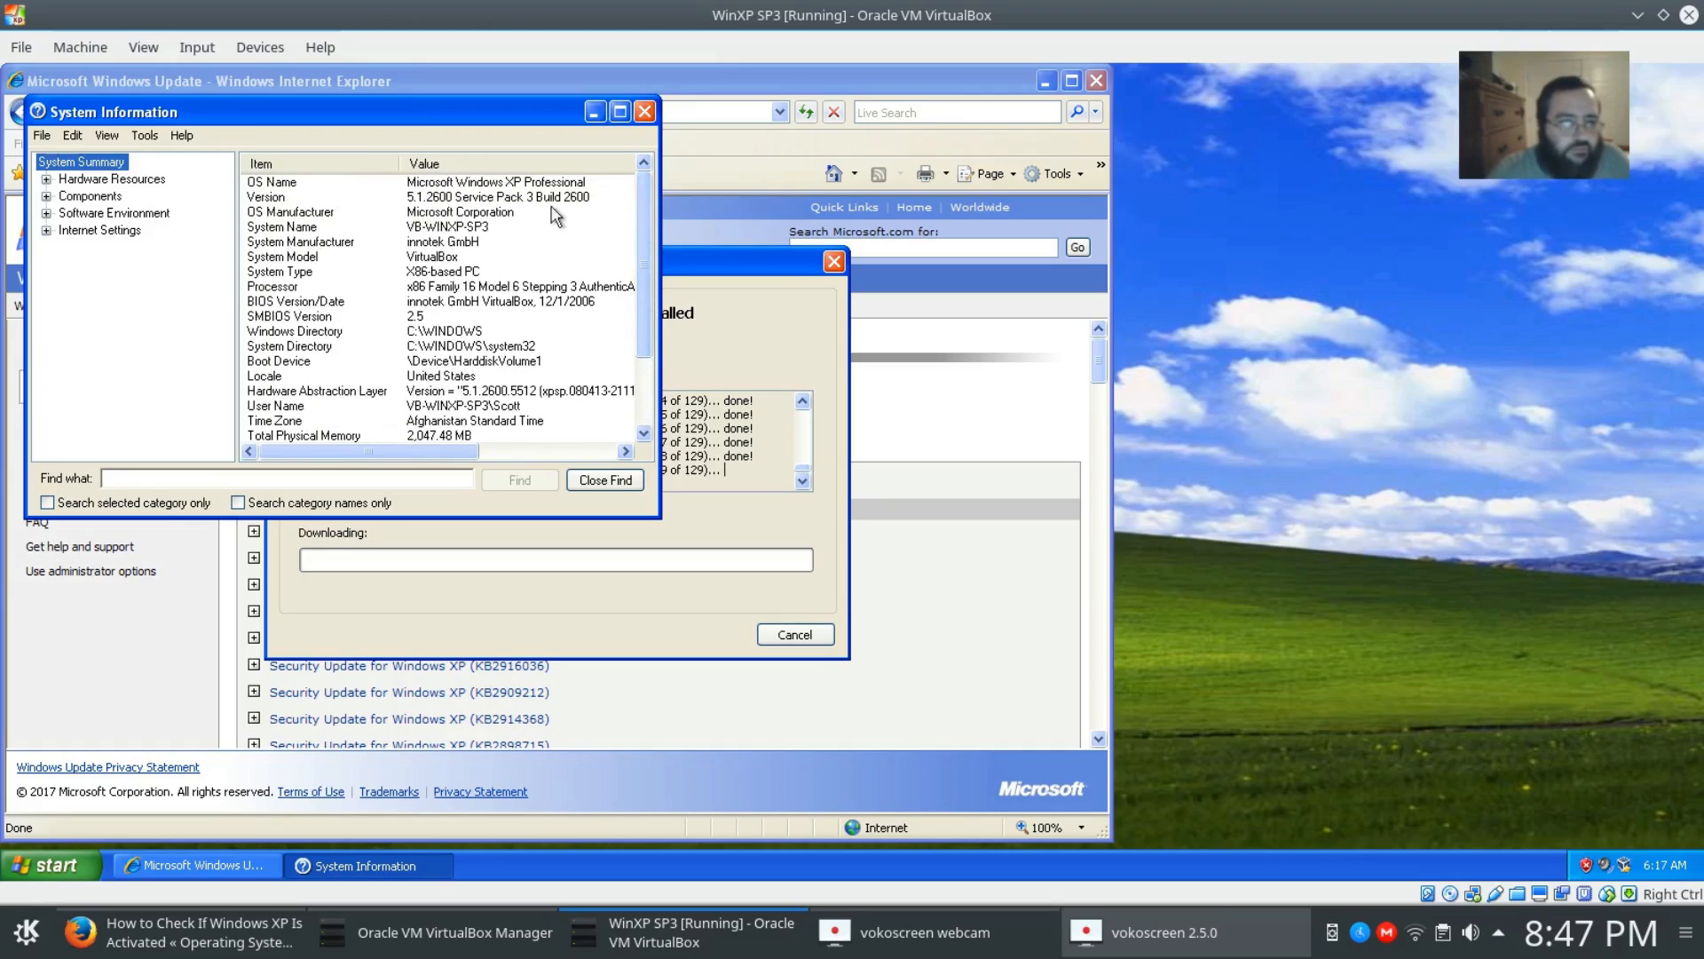
{"action": "left_click", "coordinate": [606, 479]}
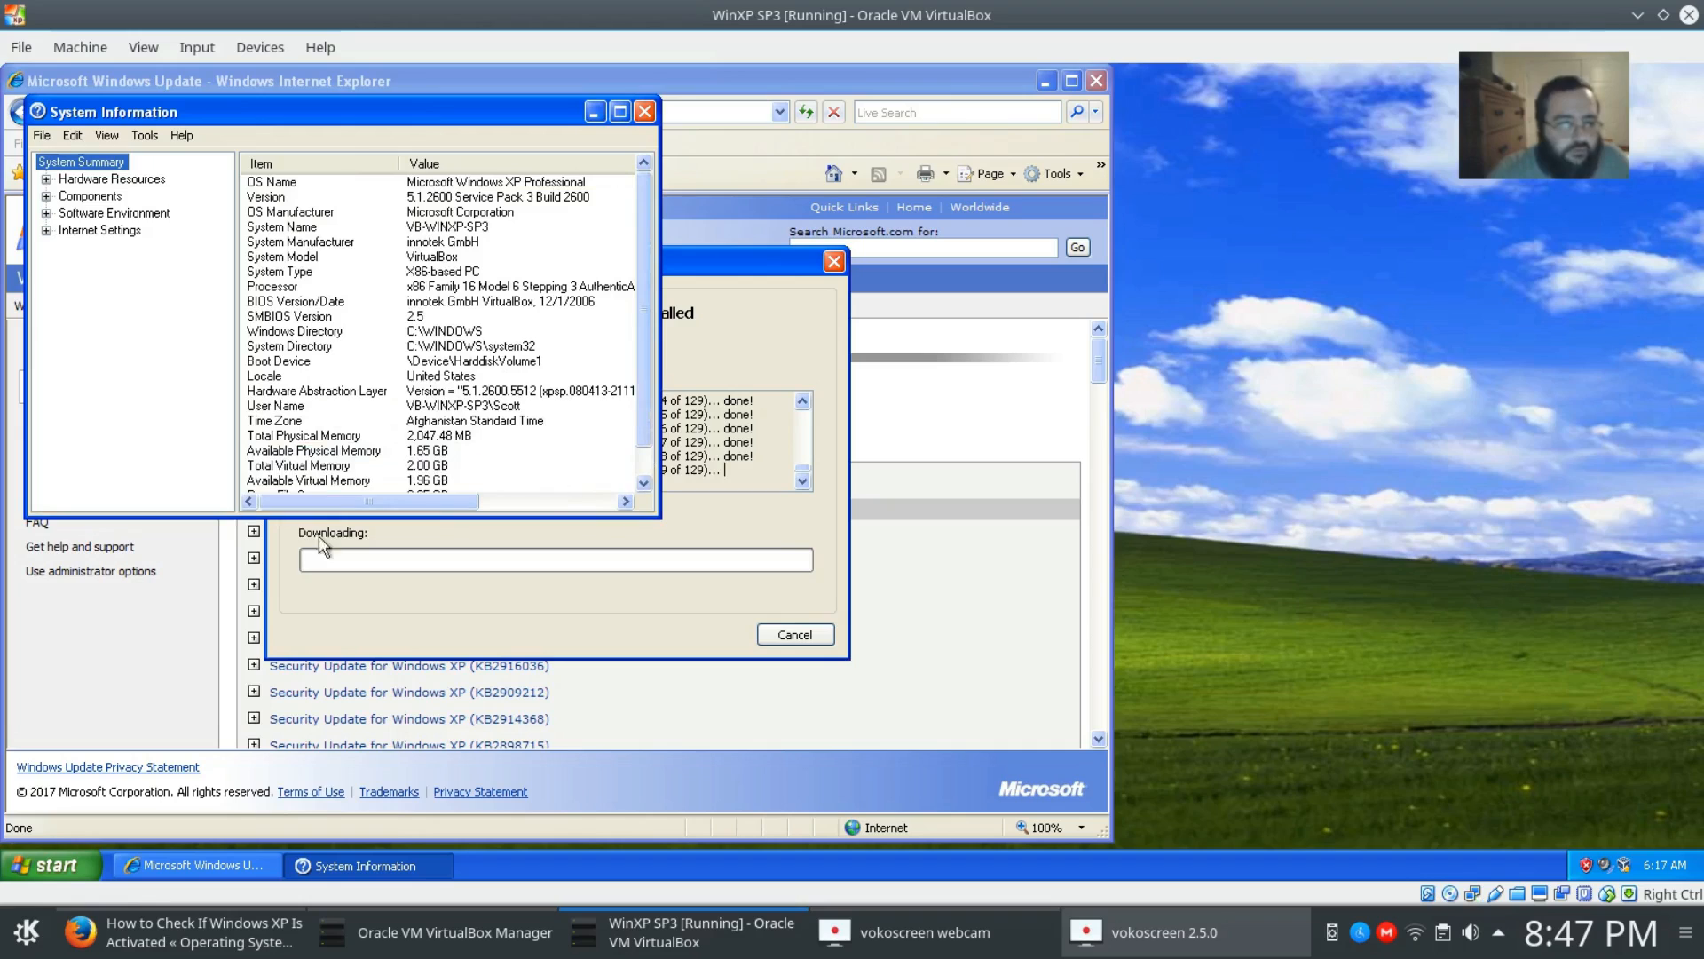
{"action": "left_click", "coordinate": [644, 110]}
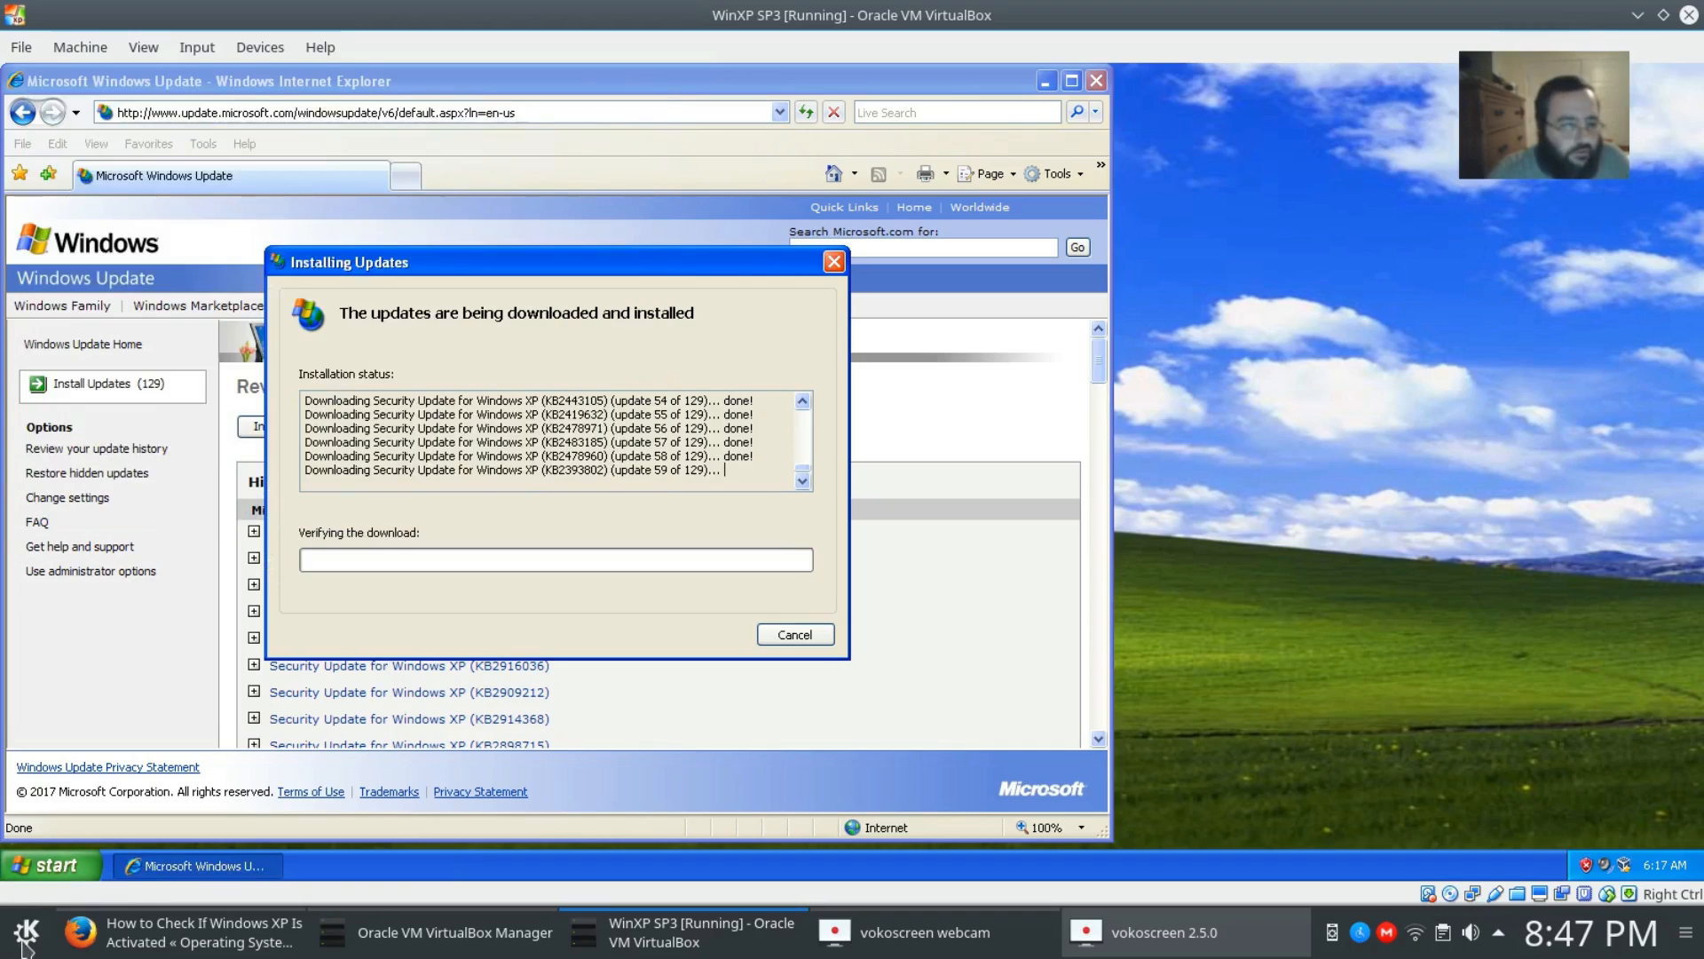
Open the Control Panel in the virtual machine and change its layout to Classic View
{"action": "left_click", "coordinate": [49, 864]}
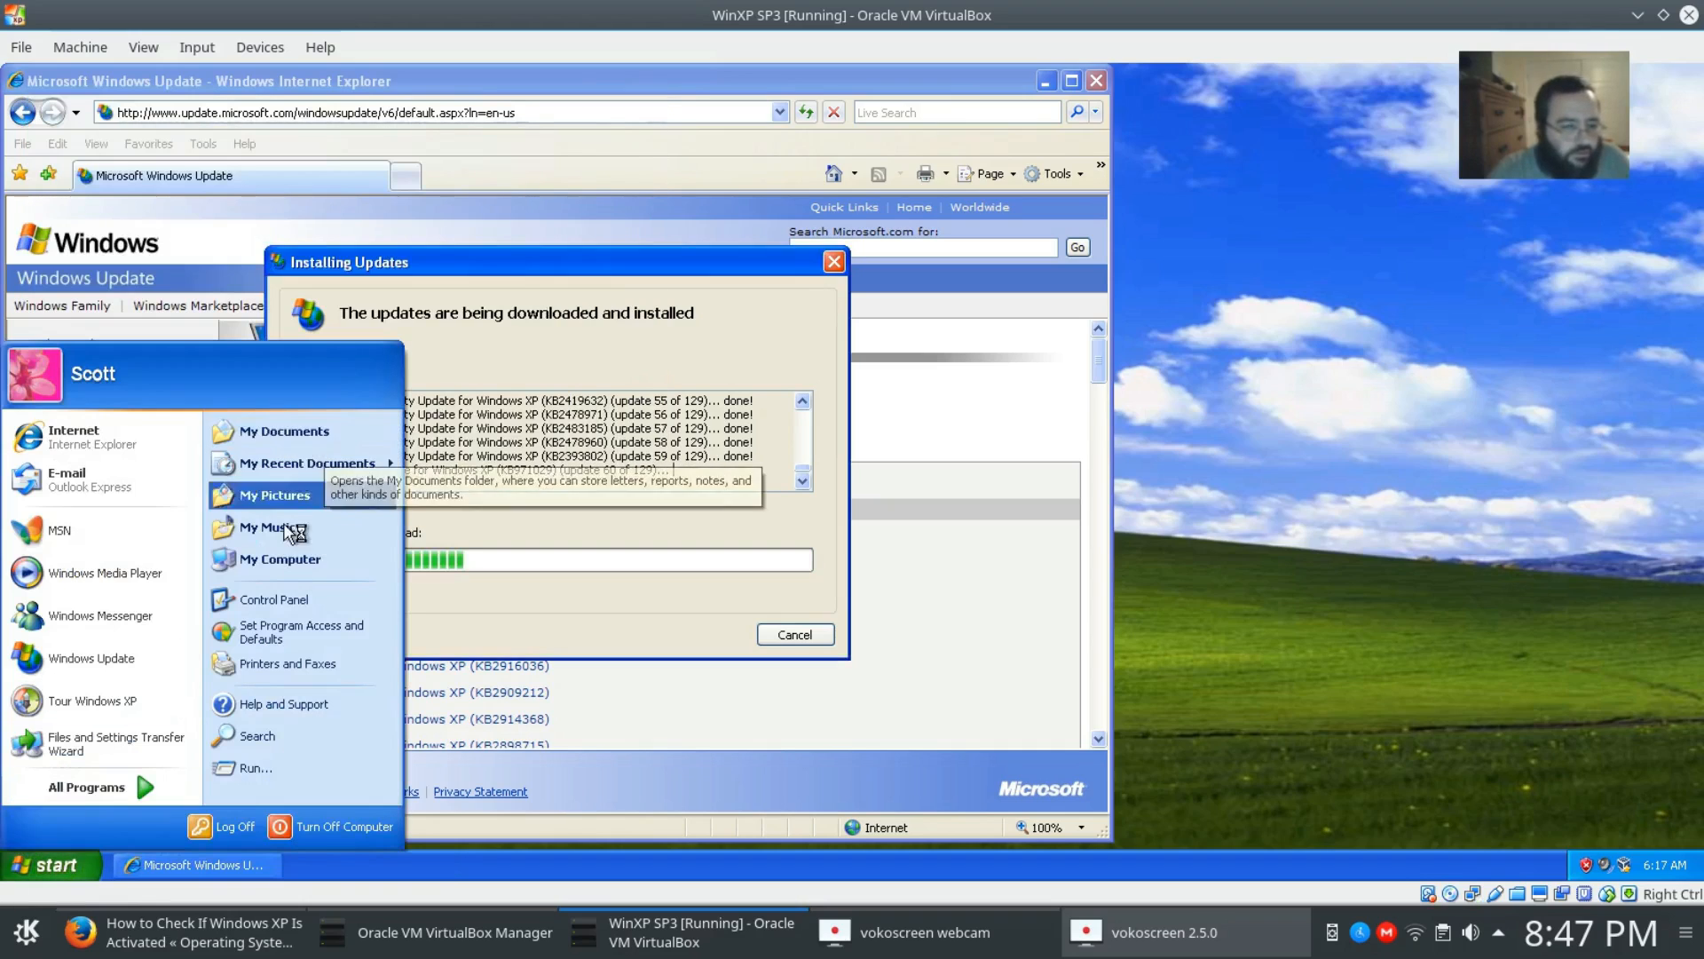
{"action": "left_click", "coordinate": [279, 596]}
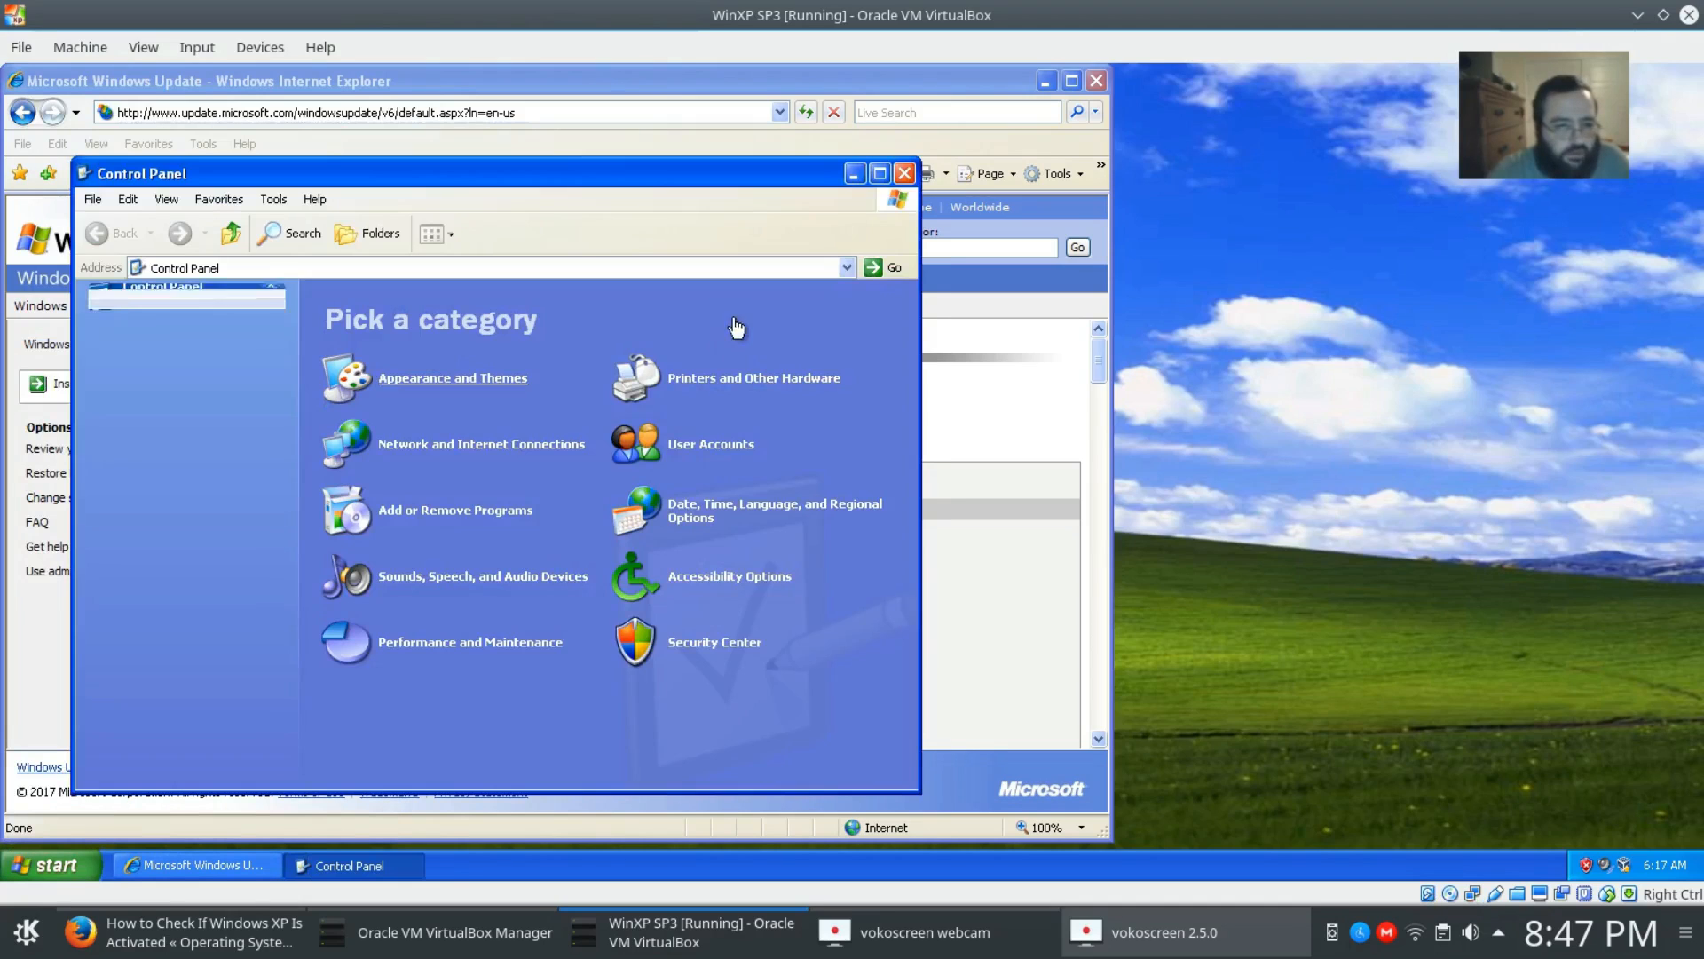
{"action": "left_click", "coordinate": [181, 348]}
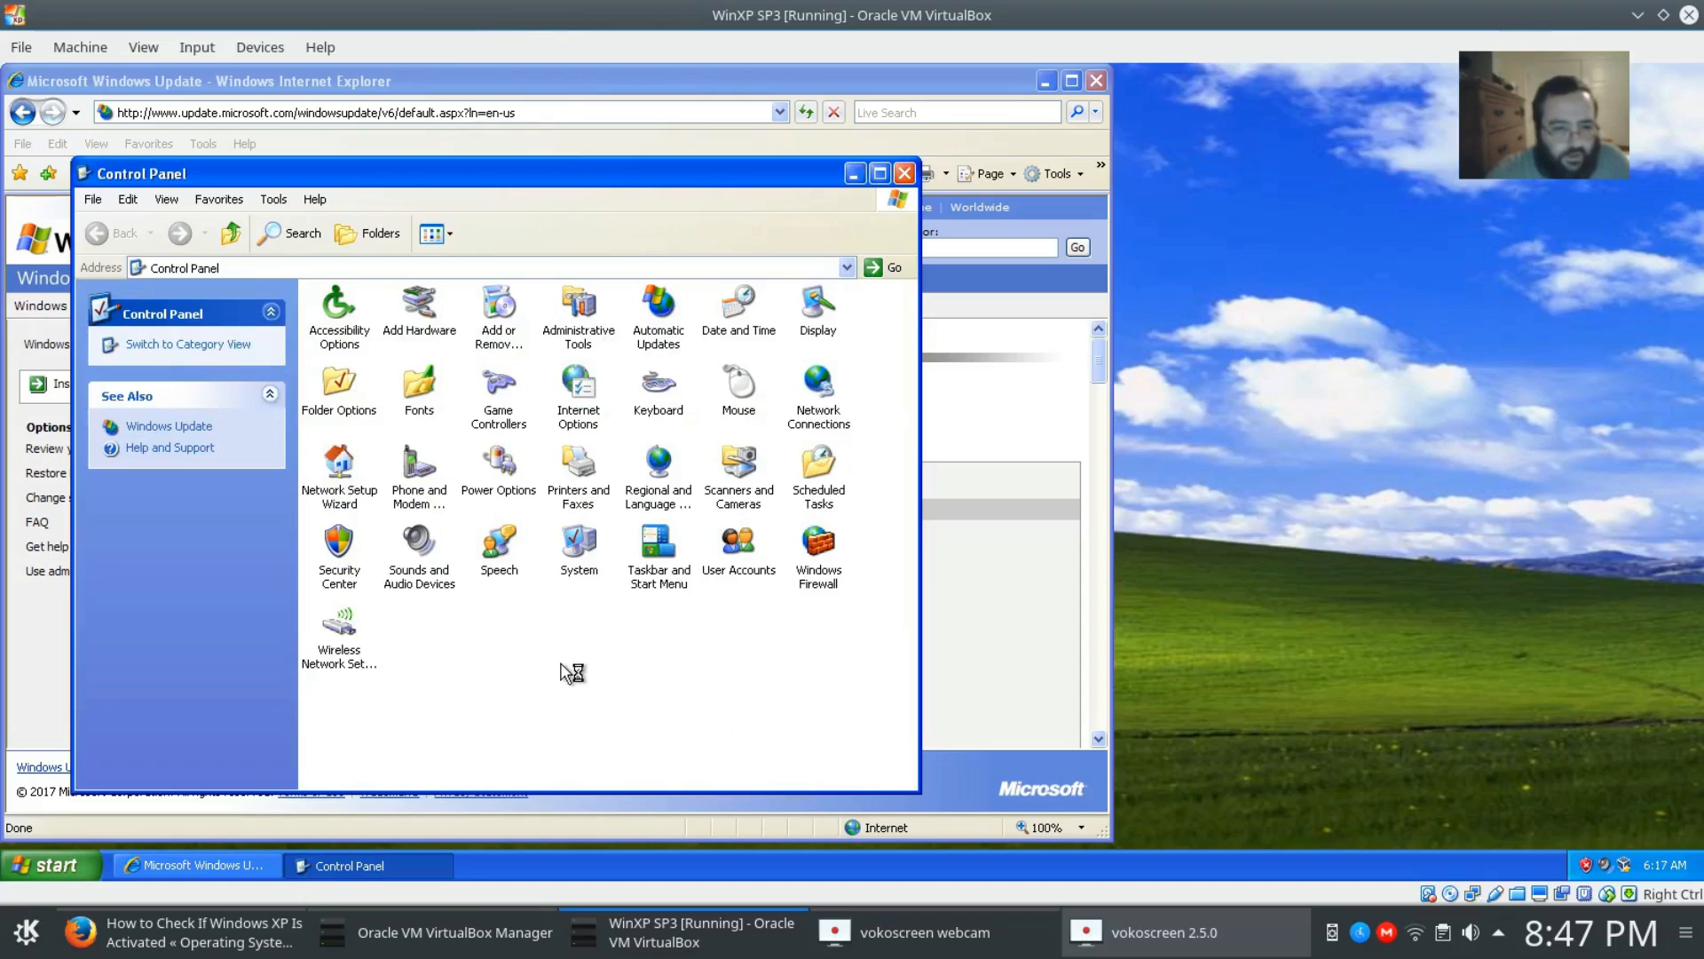
Examine the General, Computer Name, Hardware and Advanced pages of System Properties, and close them and the Control Panel
{"action": "double_click", "coordinate": [583, 548]}
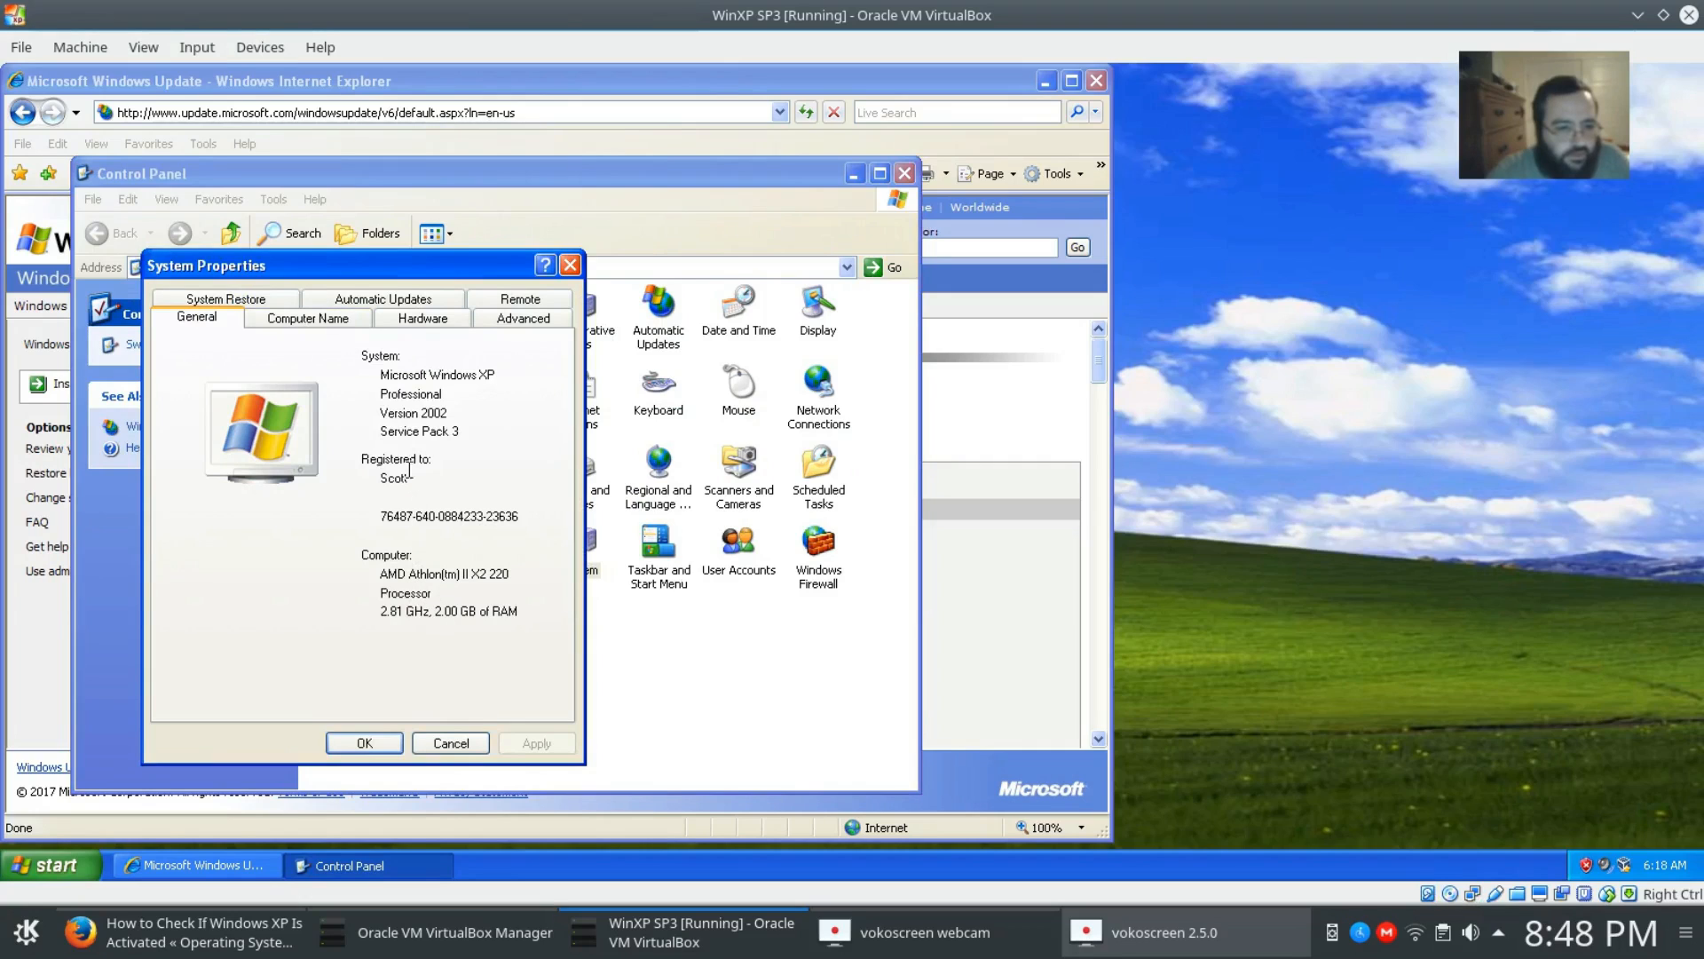
{"action": "left_click", "coordinate": [328, 323]}
{"action": "left_click", "coordinate": [423, 320]}
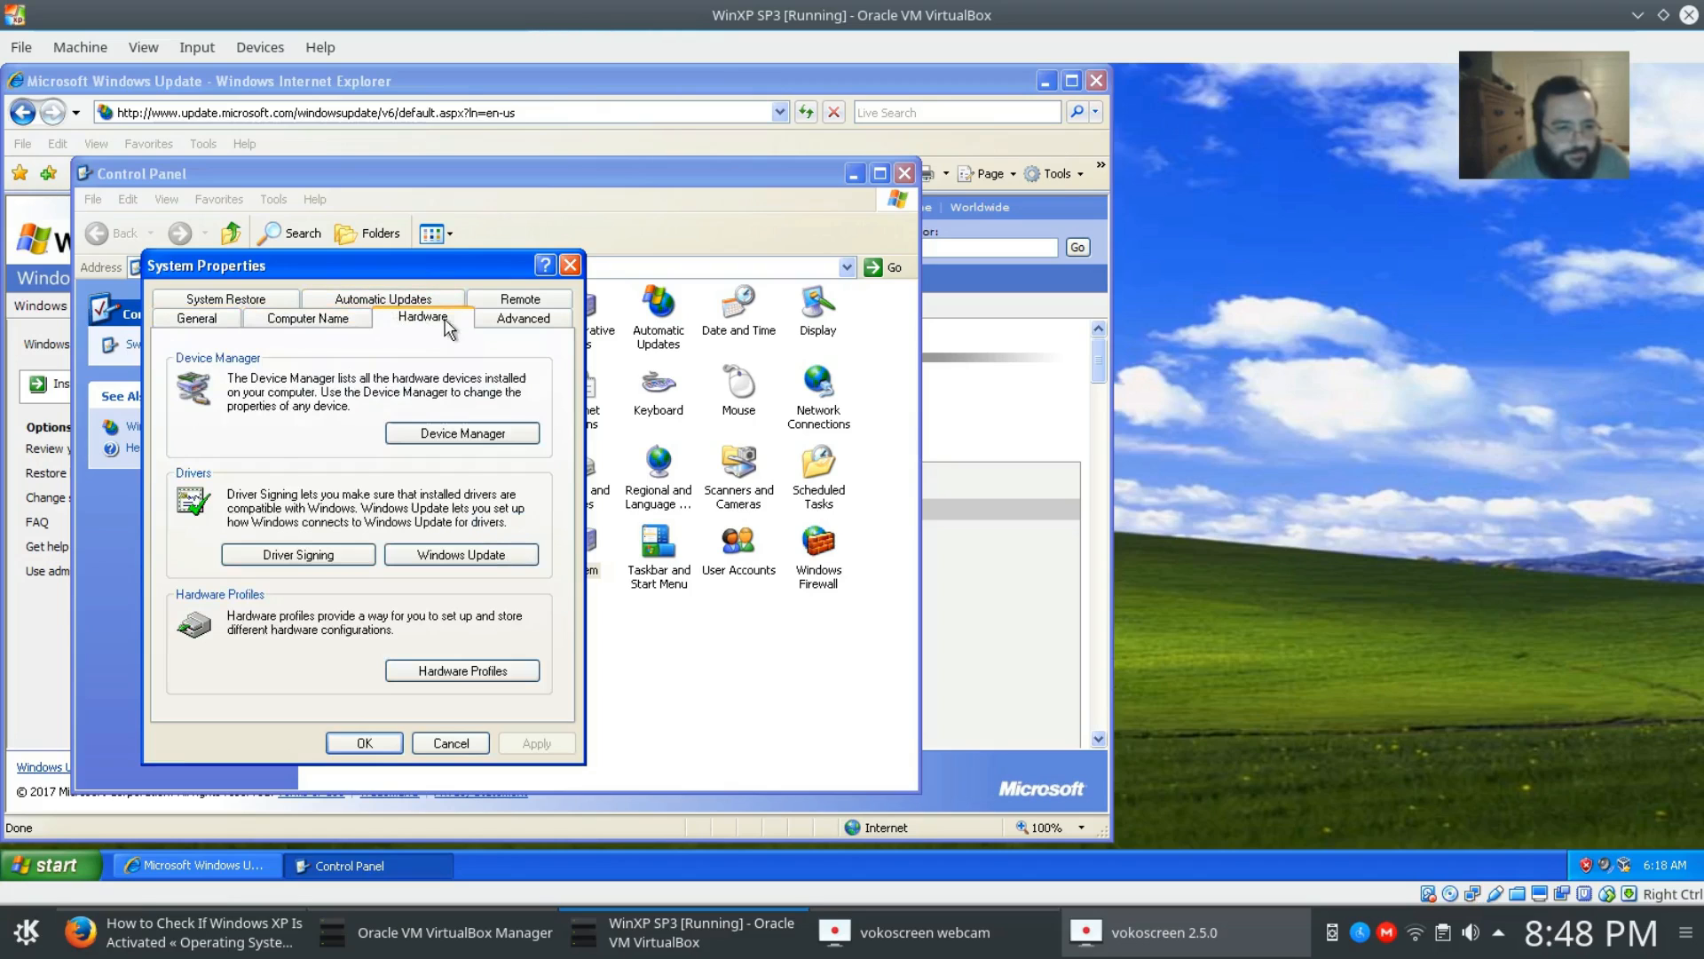
{"action": "left_click", "coordinate": [513, 320]}
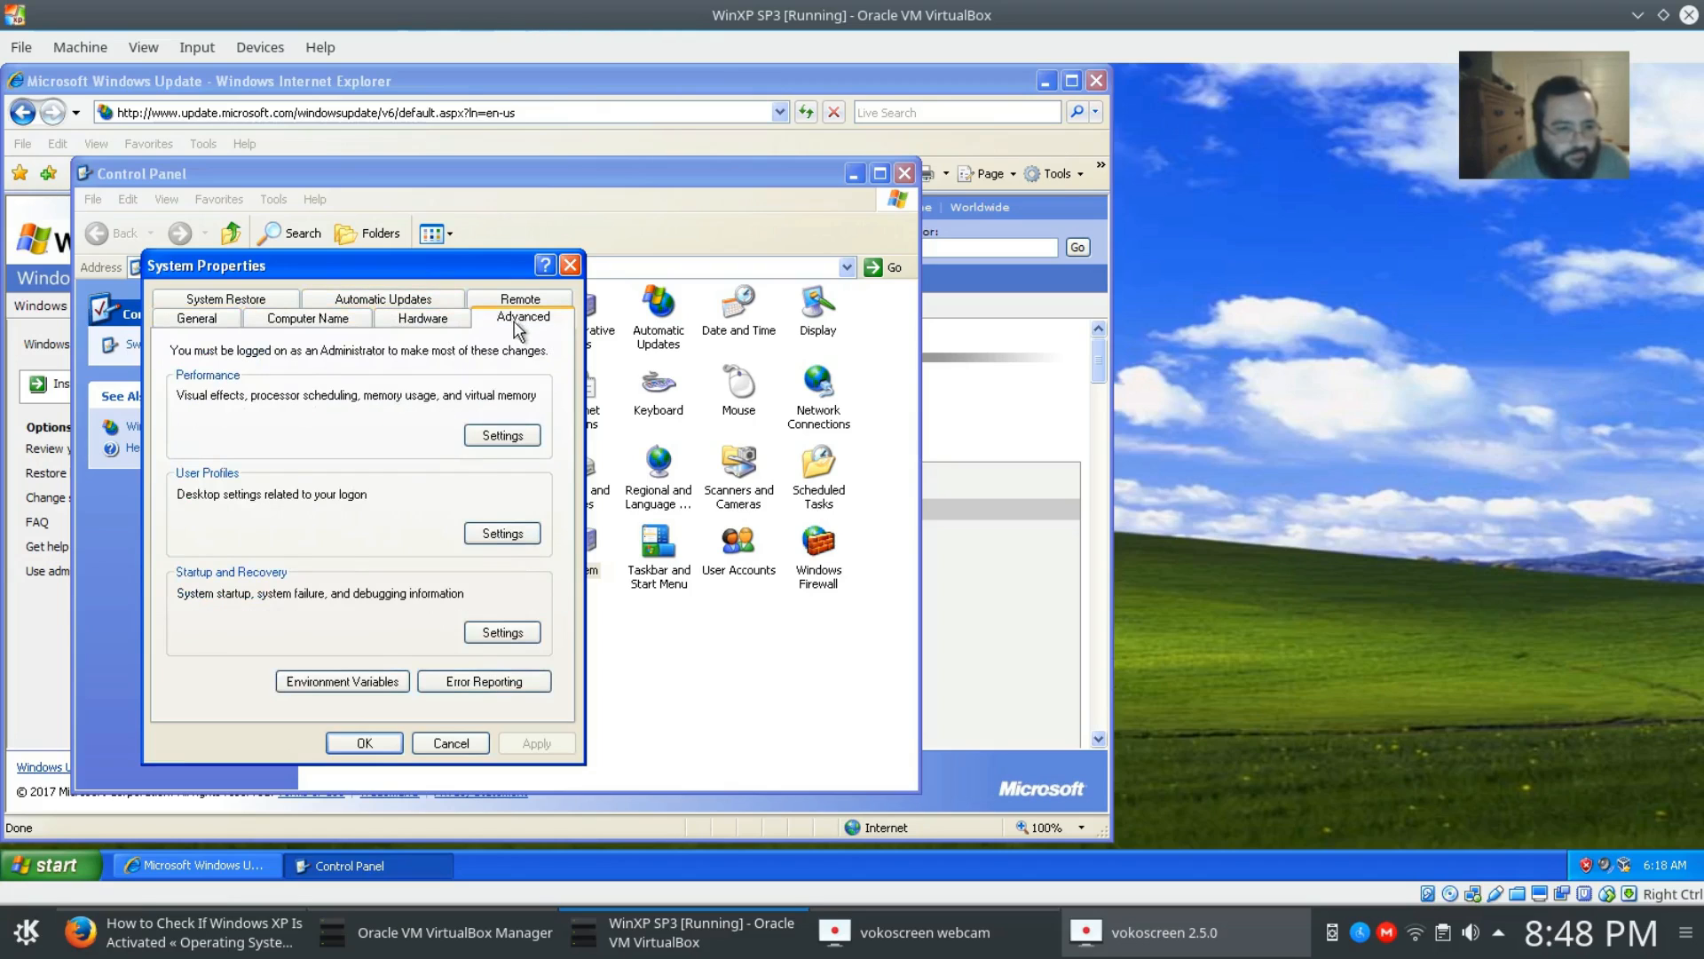
{"action": "left_click", "coordinate": [451, 742]}
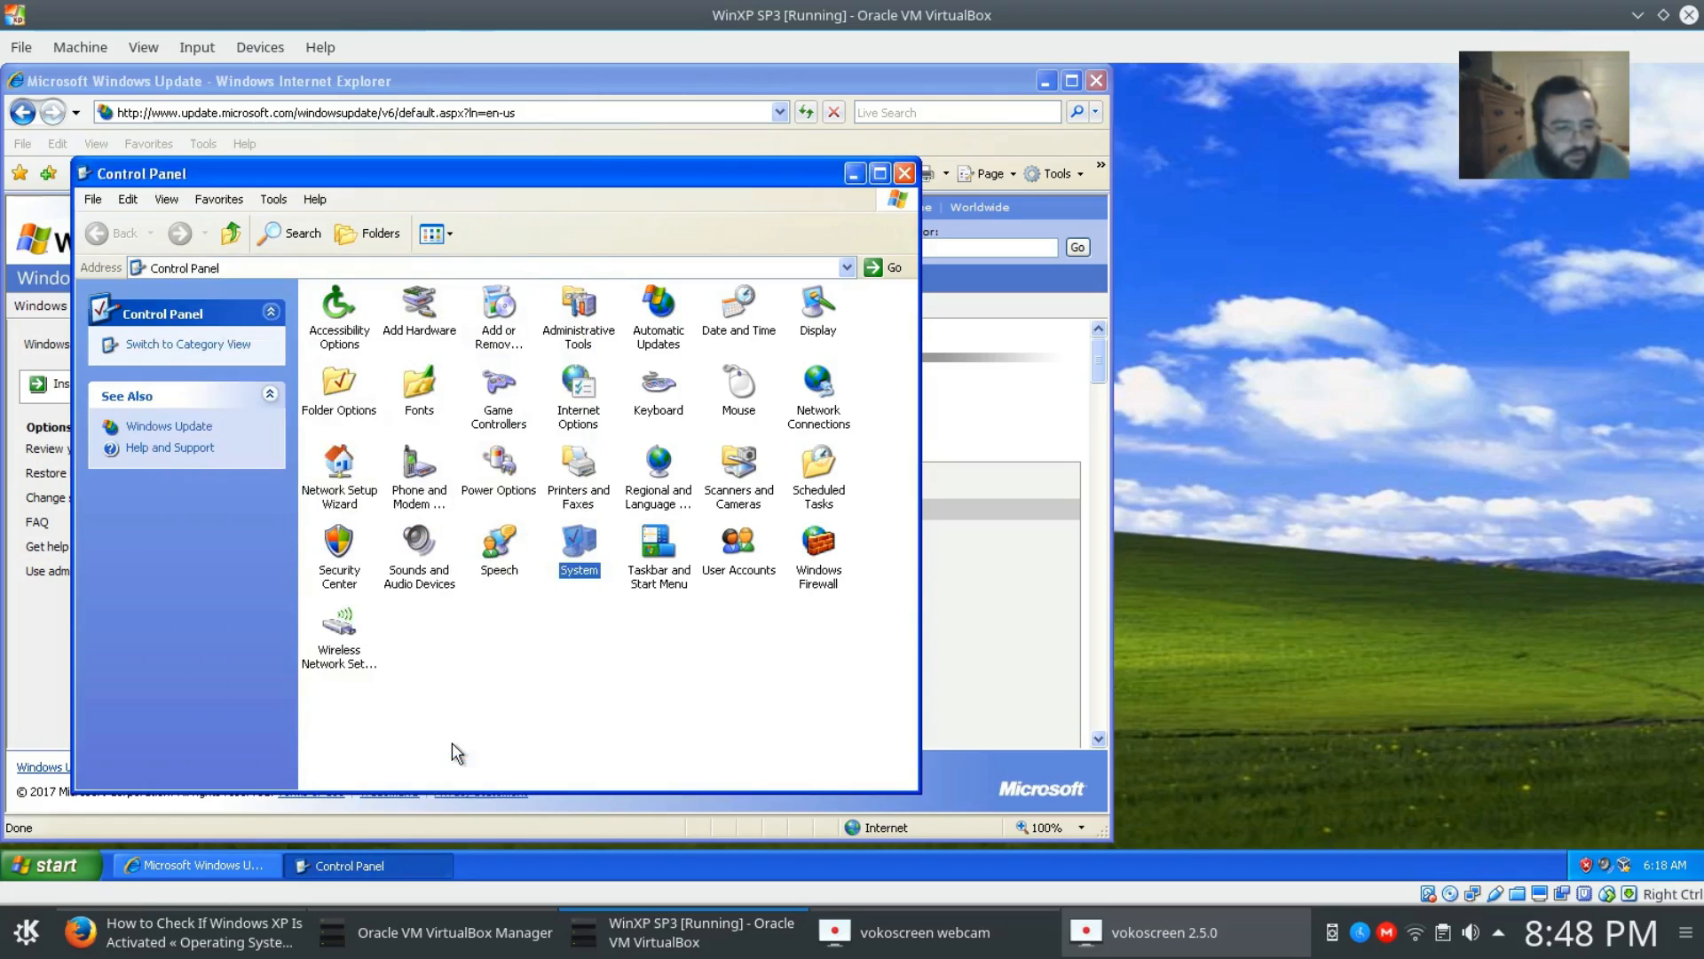
{"action": "left_click", "coordinate": [903, 173]}
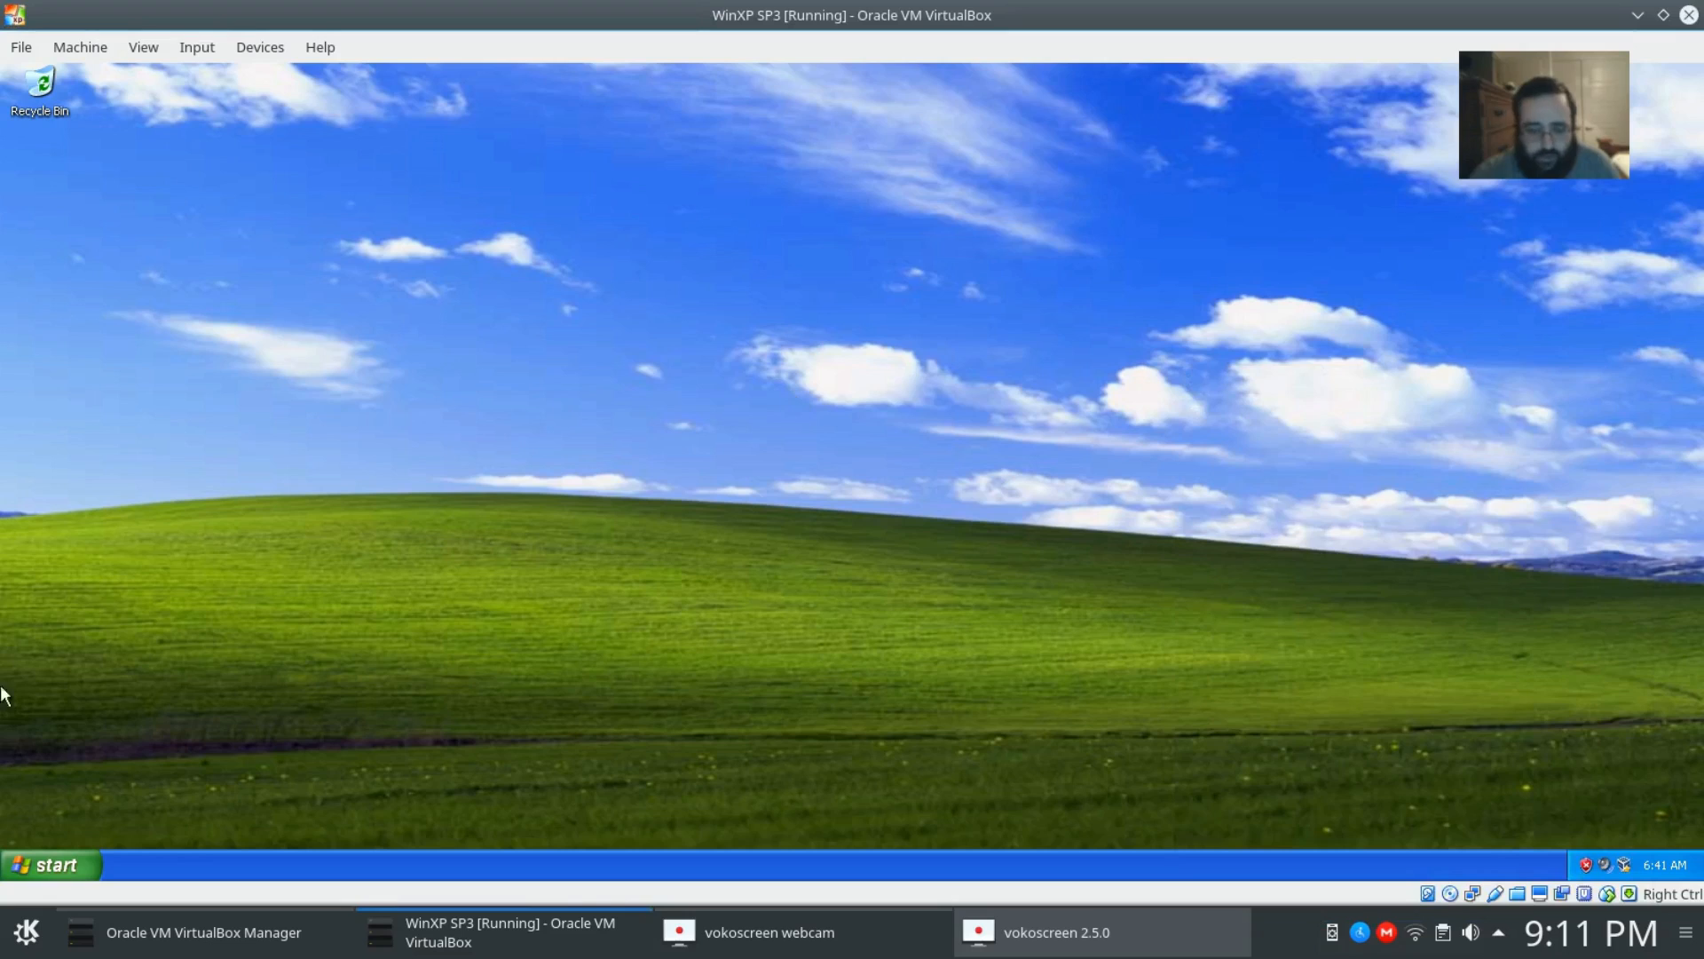
Open Windows Update, run a custom check for the latest updates, and enlarge the browser window to read the high-priority results
{"action": "left_click", "coordinate": [34, 865]}
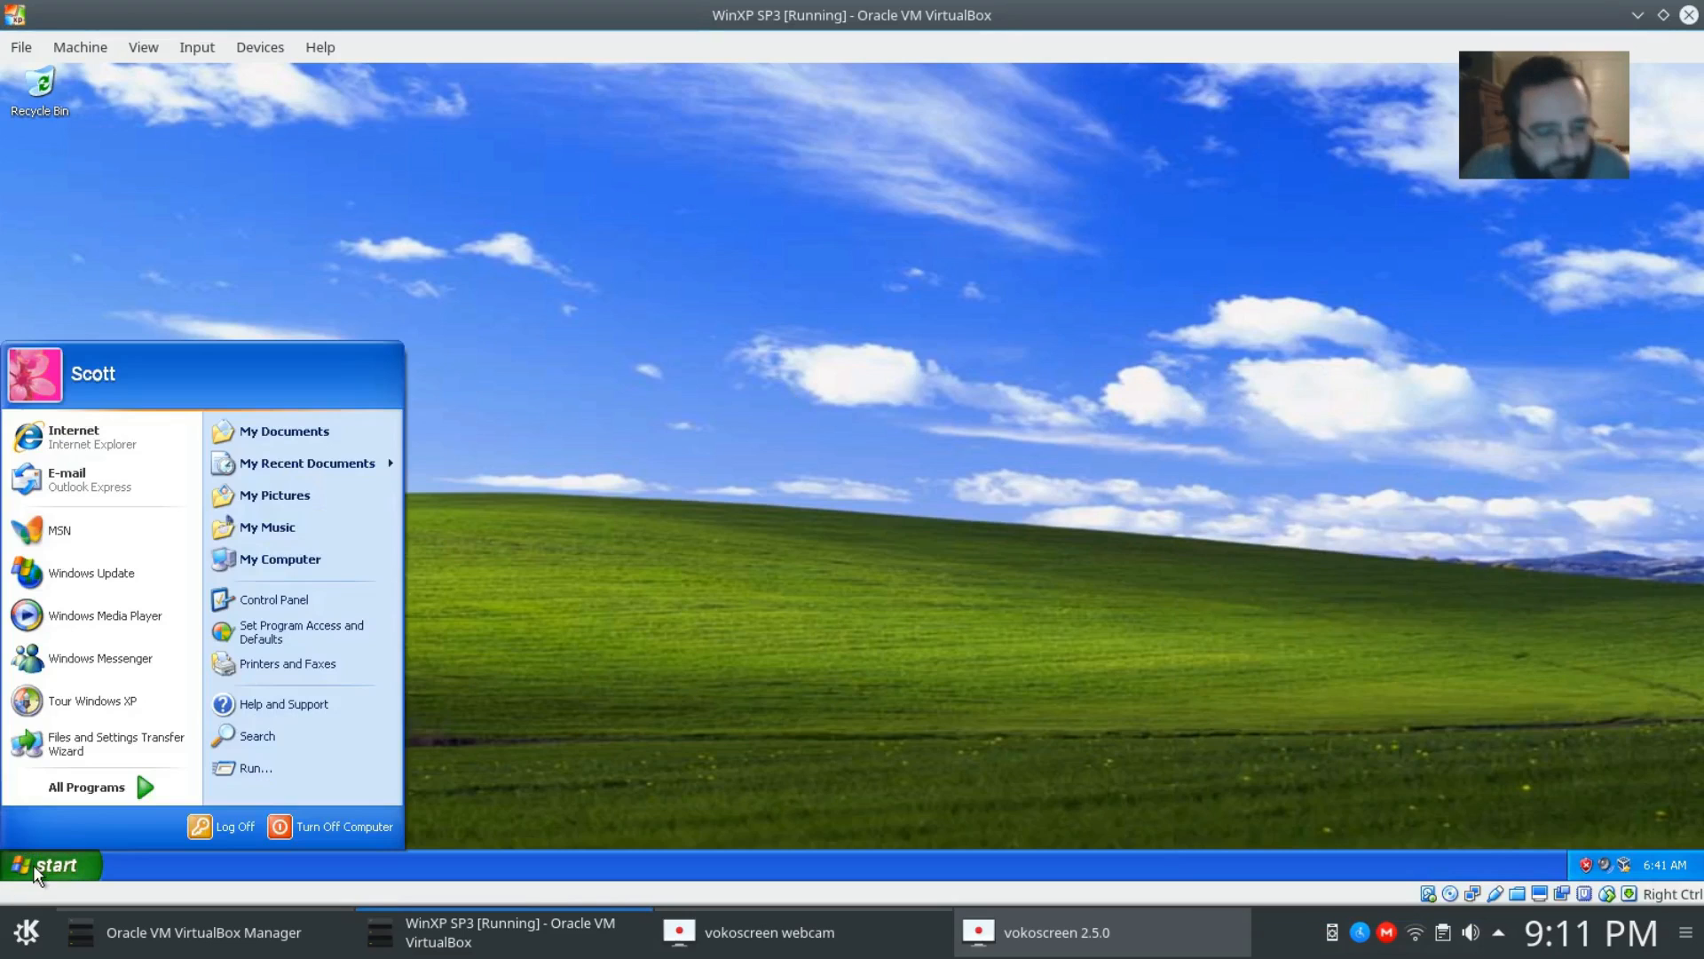
{"action": "left_click", "coordinate": [100, 585]}
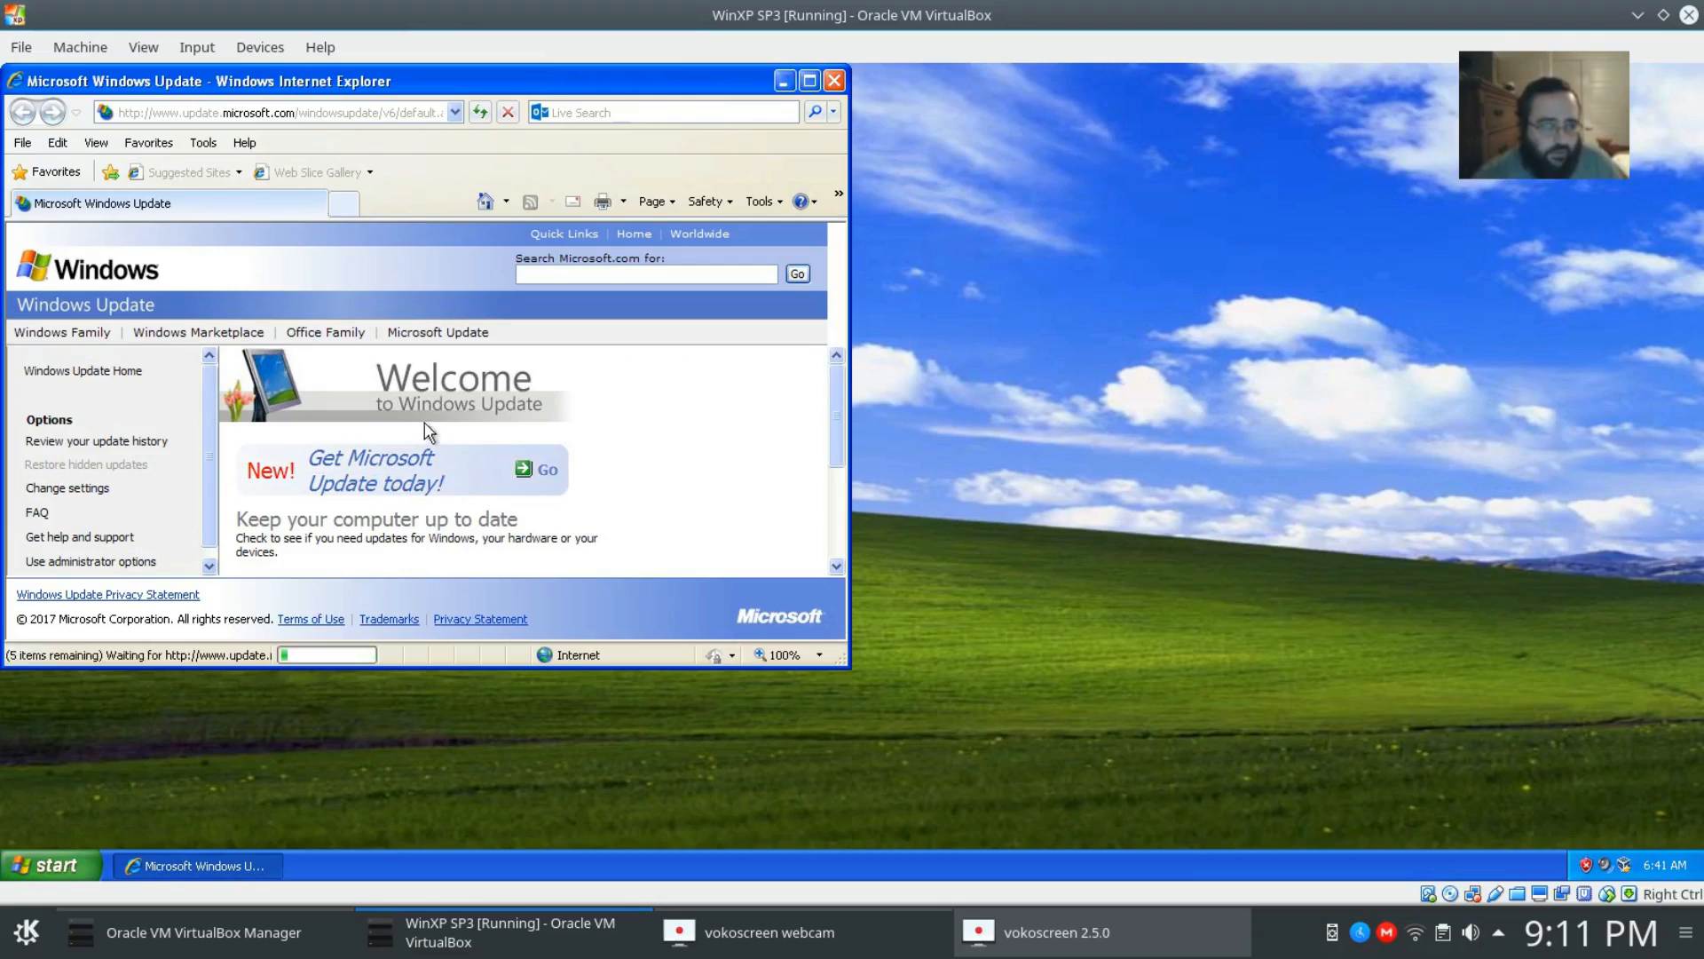
{"action": "scroll", "coordinate": [428, 485], "scroll_direction": "down", "scroll_amount": 2}
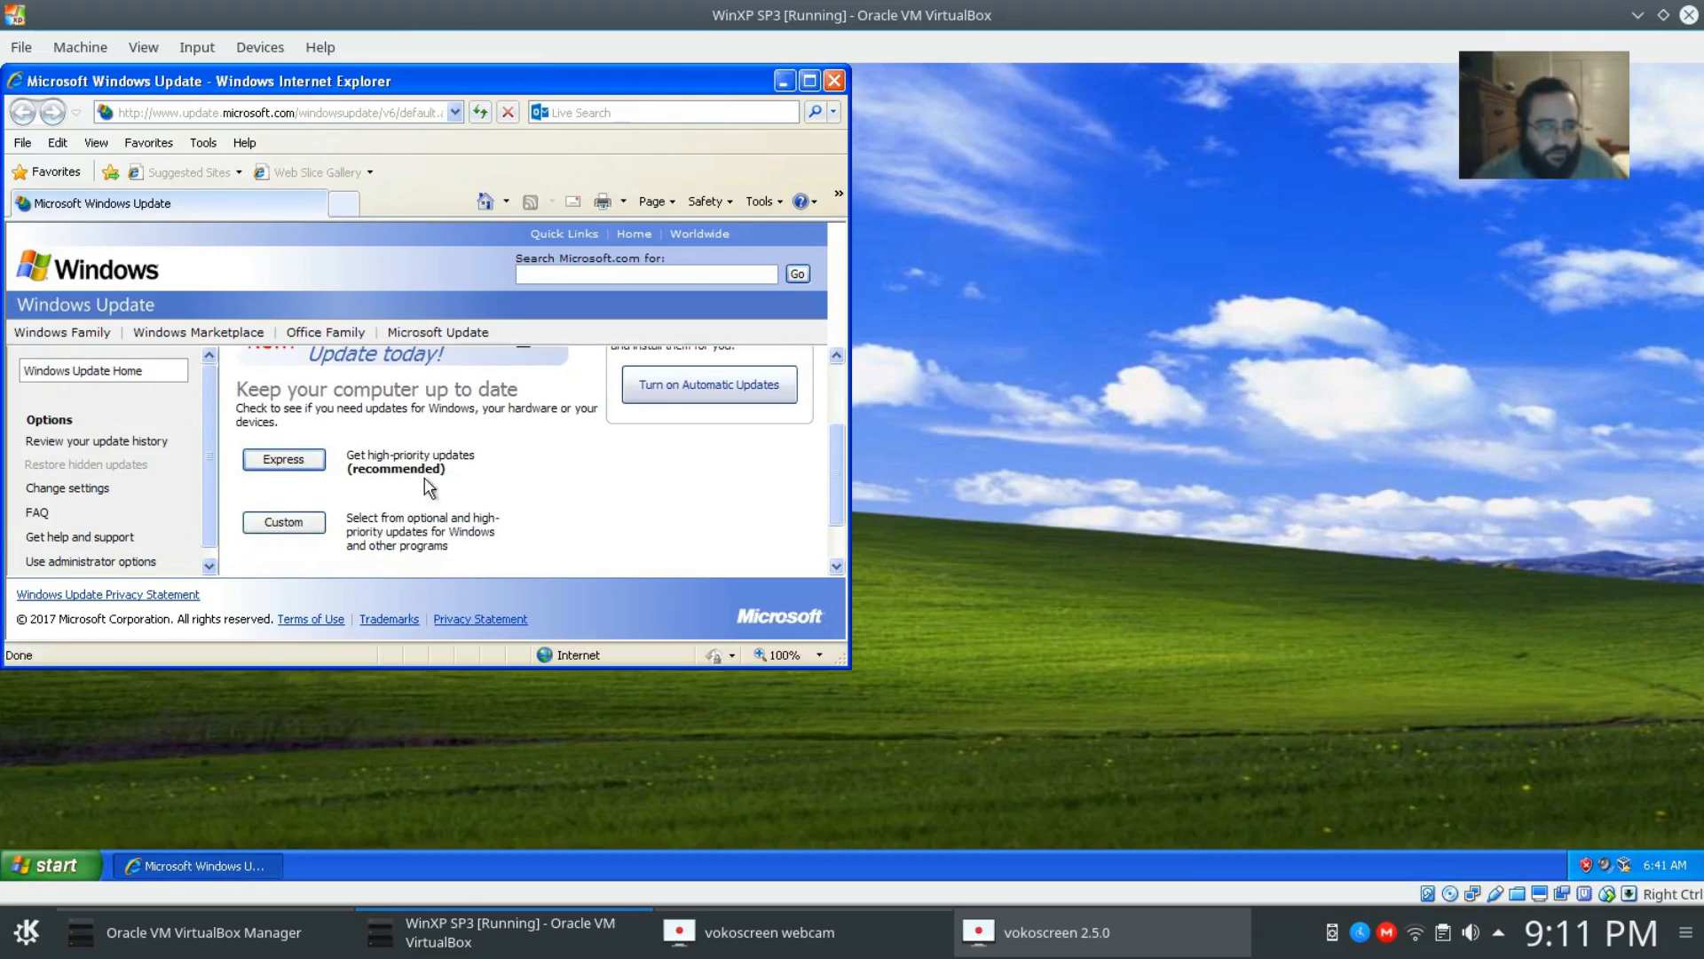
{"action": "left_click", "coordinate": [284, 522]}
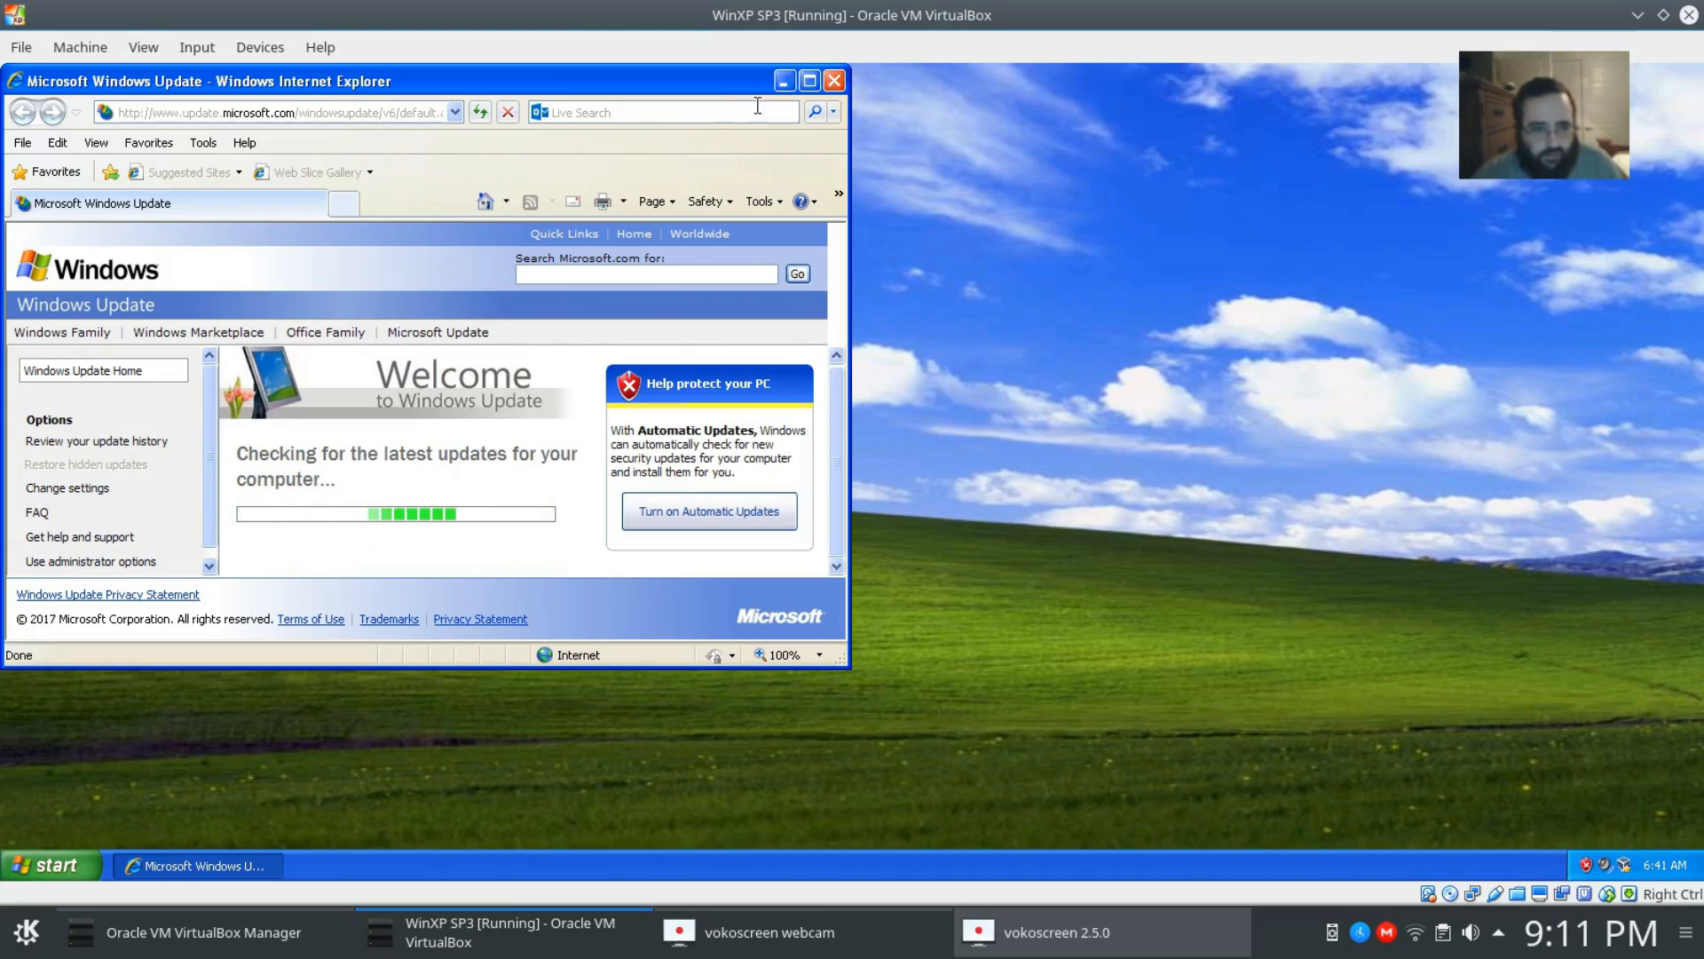
{"action": "left_click_drag", "start_coordinate": [850, 668], "coordinate": [1161, 819]}
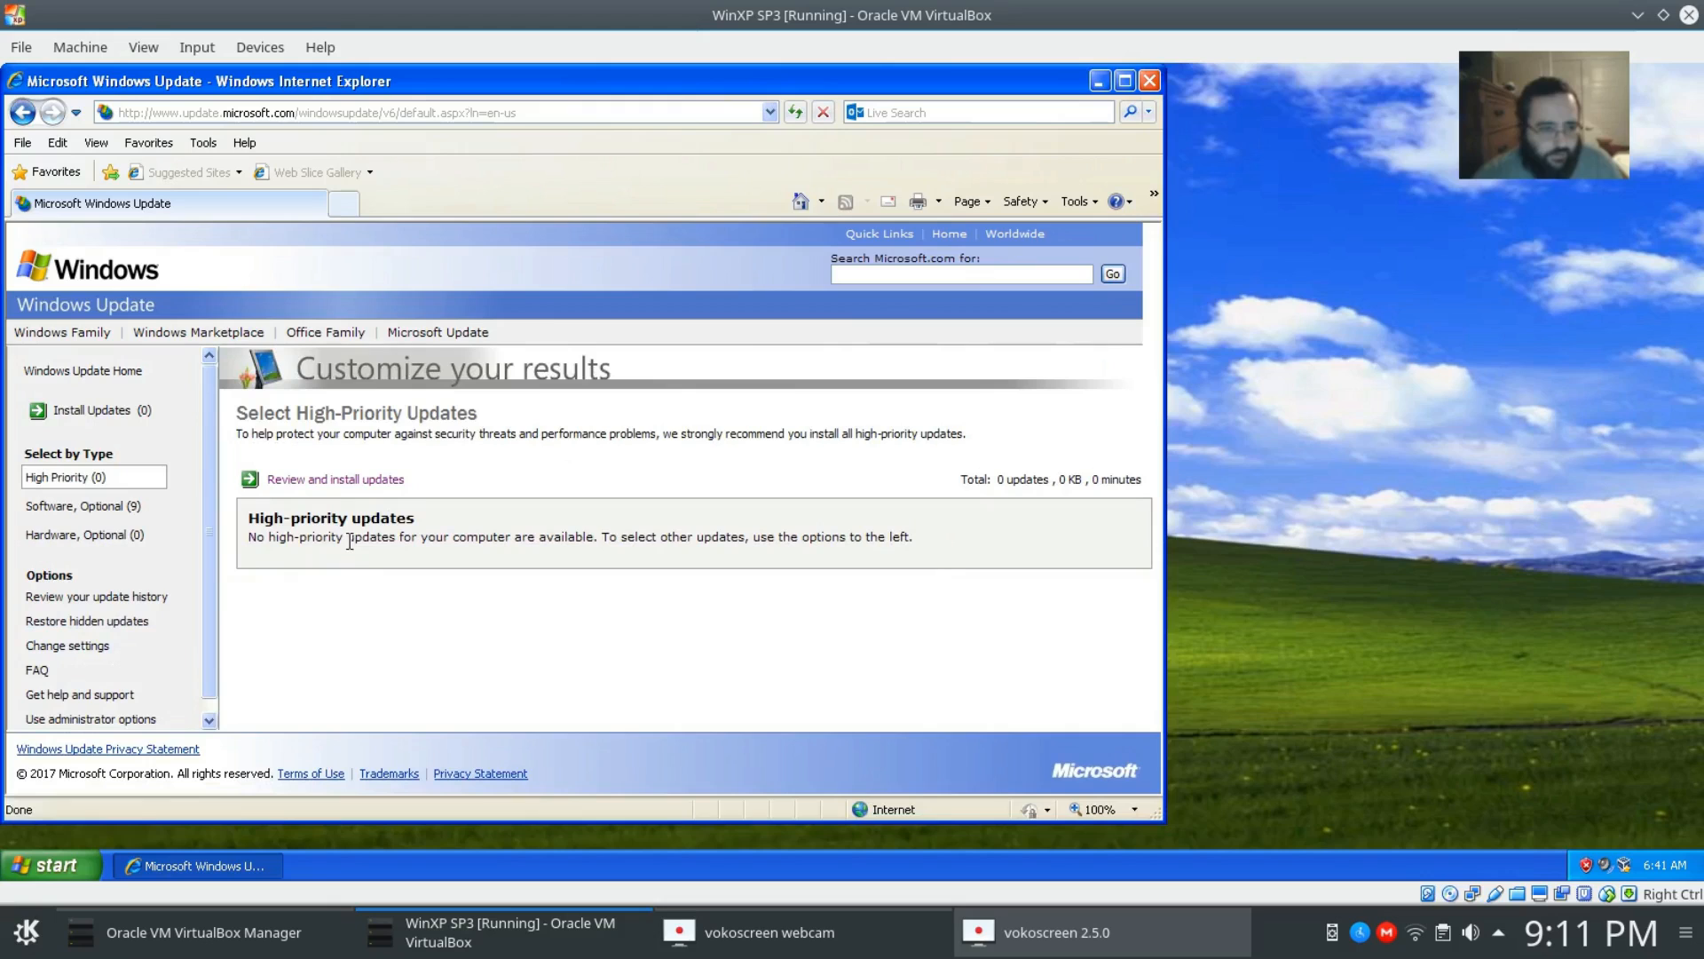
Look through the optional software updates offered for Windows XP and close the browser
{"action": "left_click", "coordinate": [61, 510]}
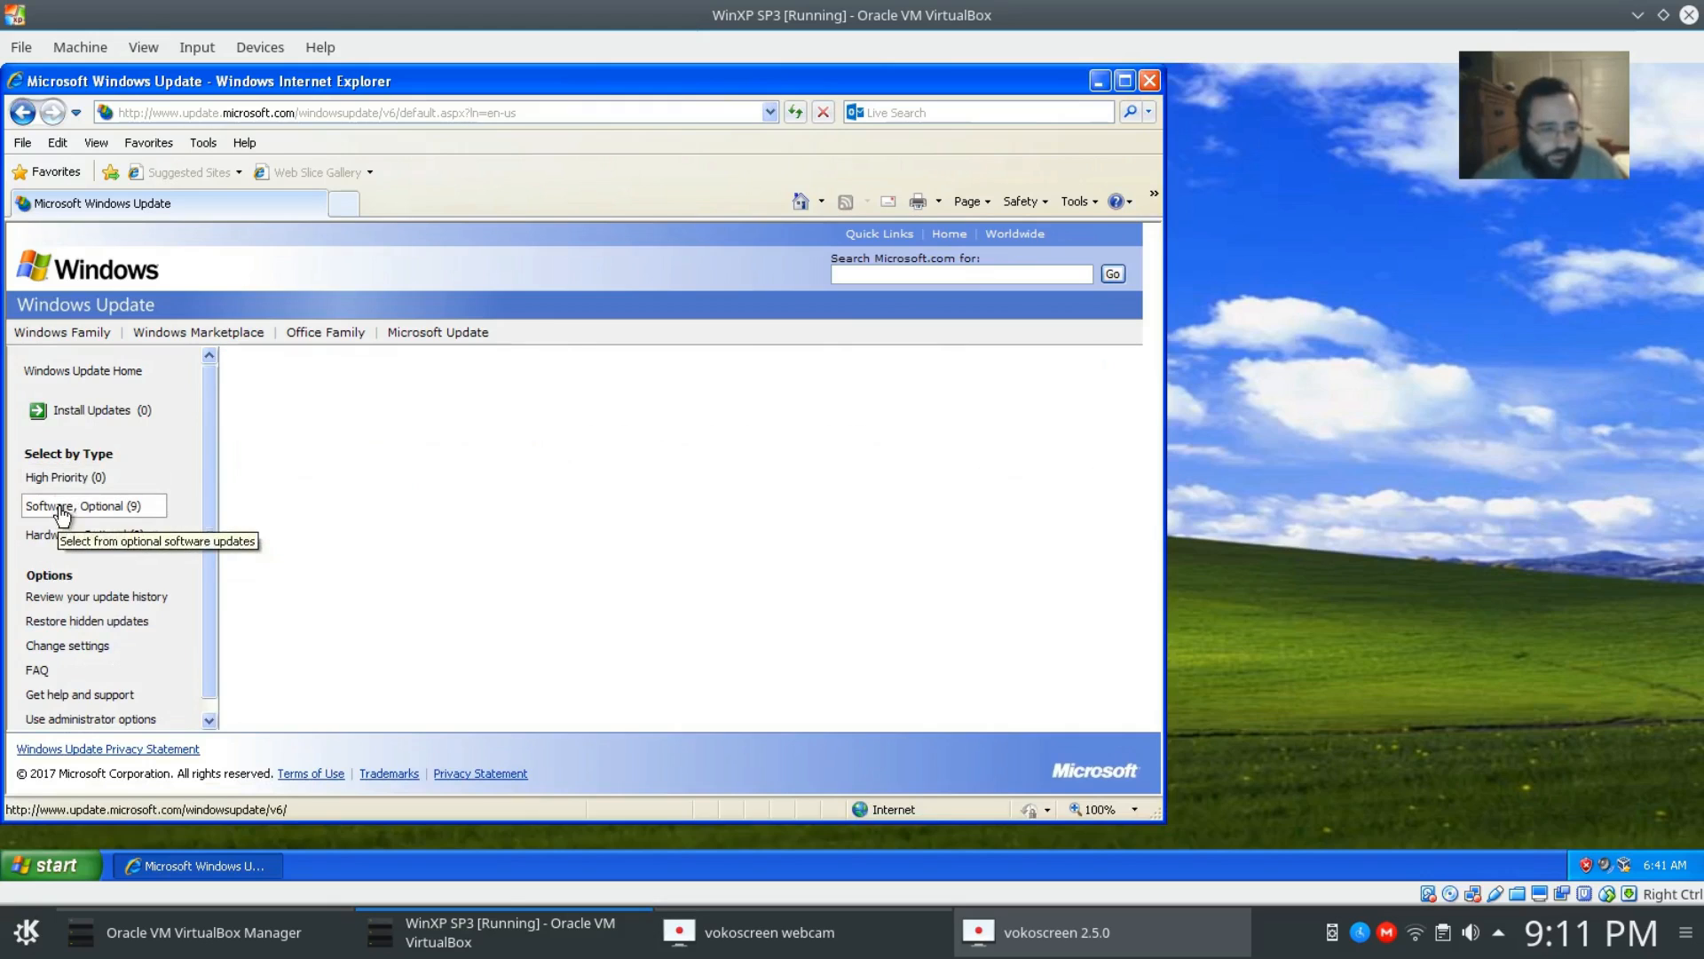
{"action": "scroll", "coordinate": [703, 513], "scroll_direction": "down", "scroll_amount": 5}
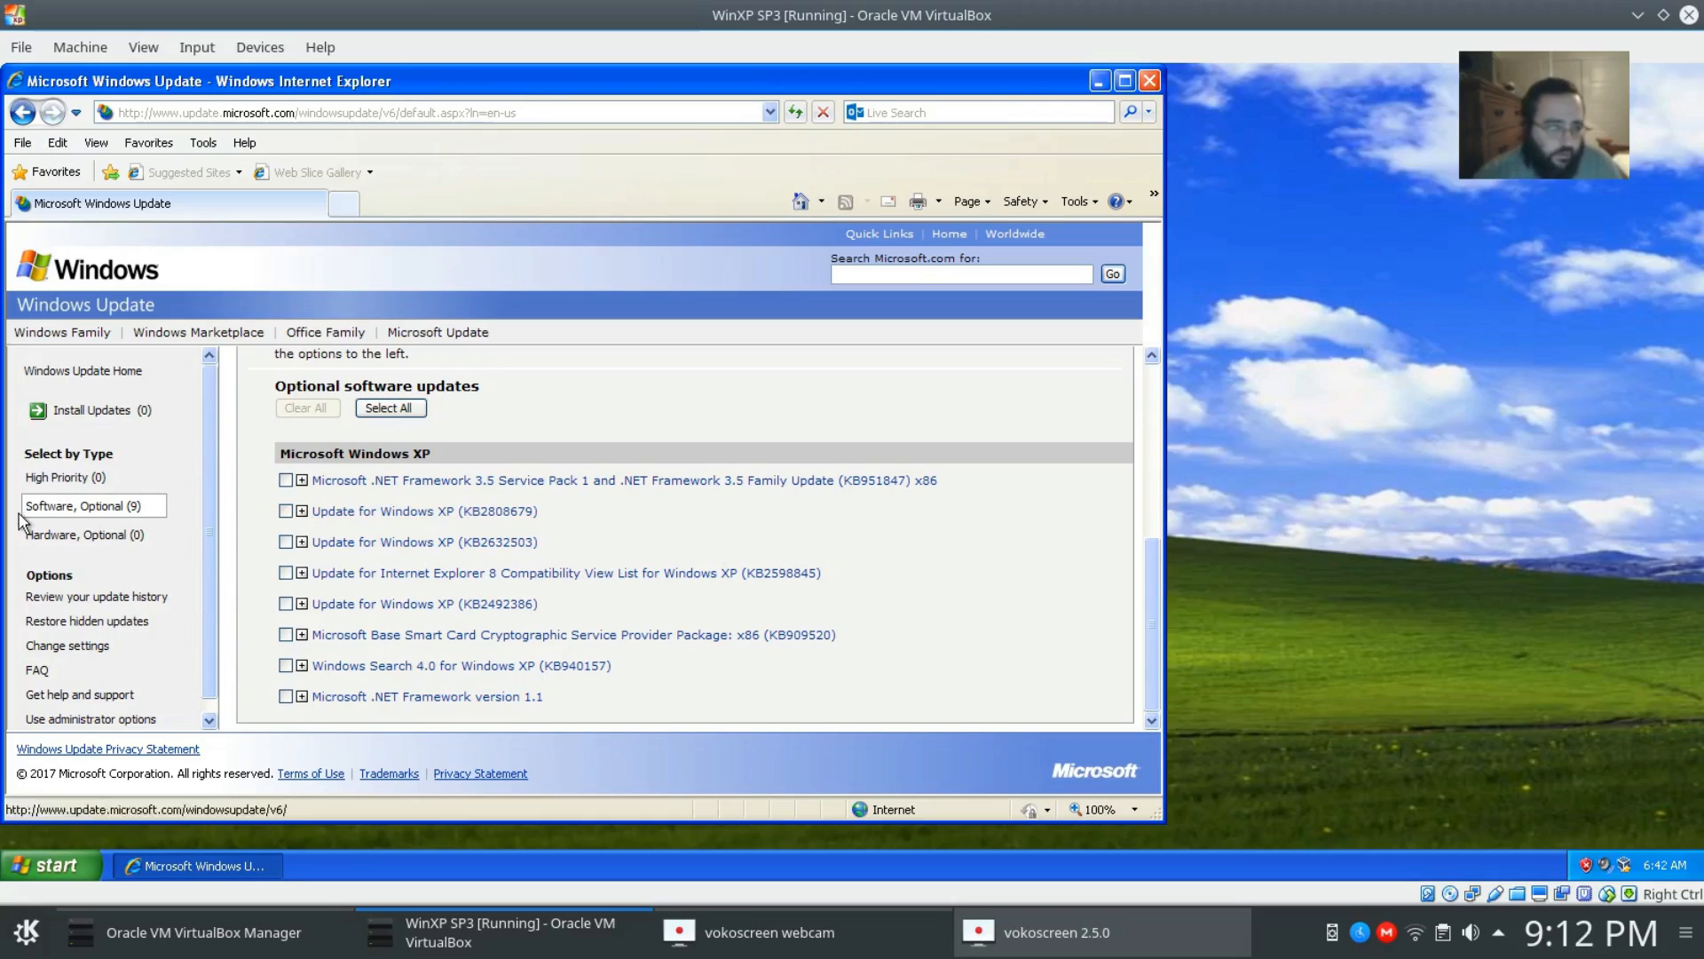
{"action": "left_click", "coordinate": [1157, 78]}
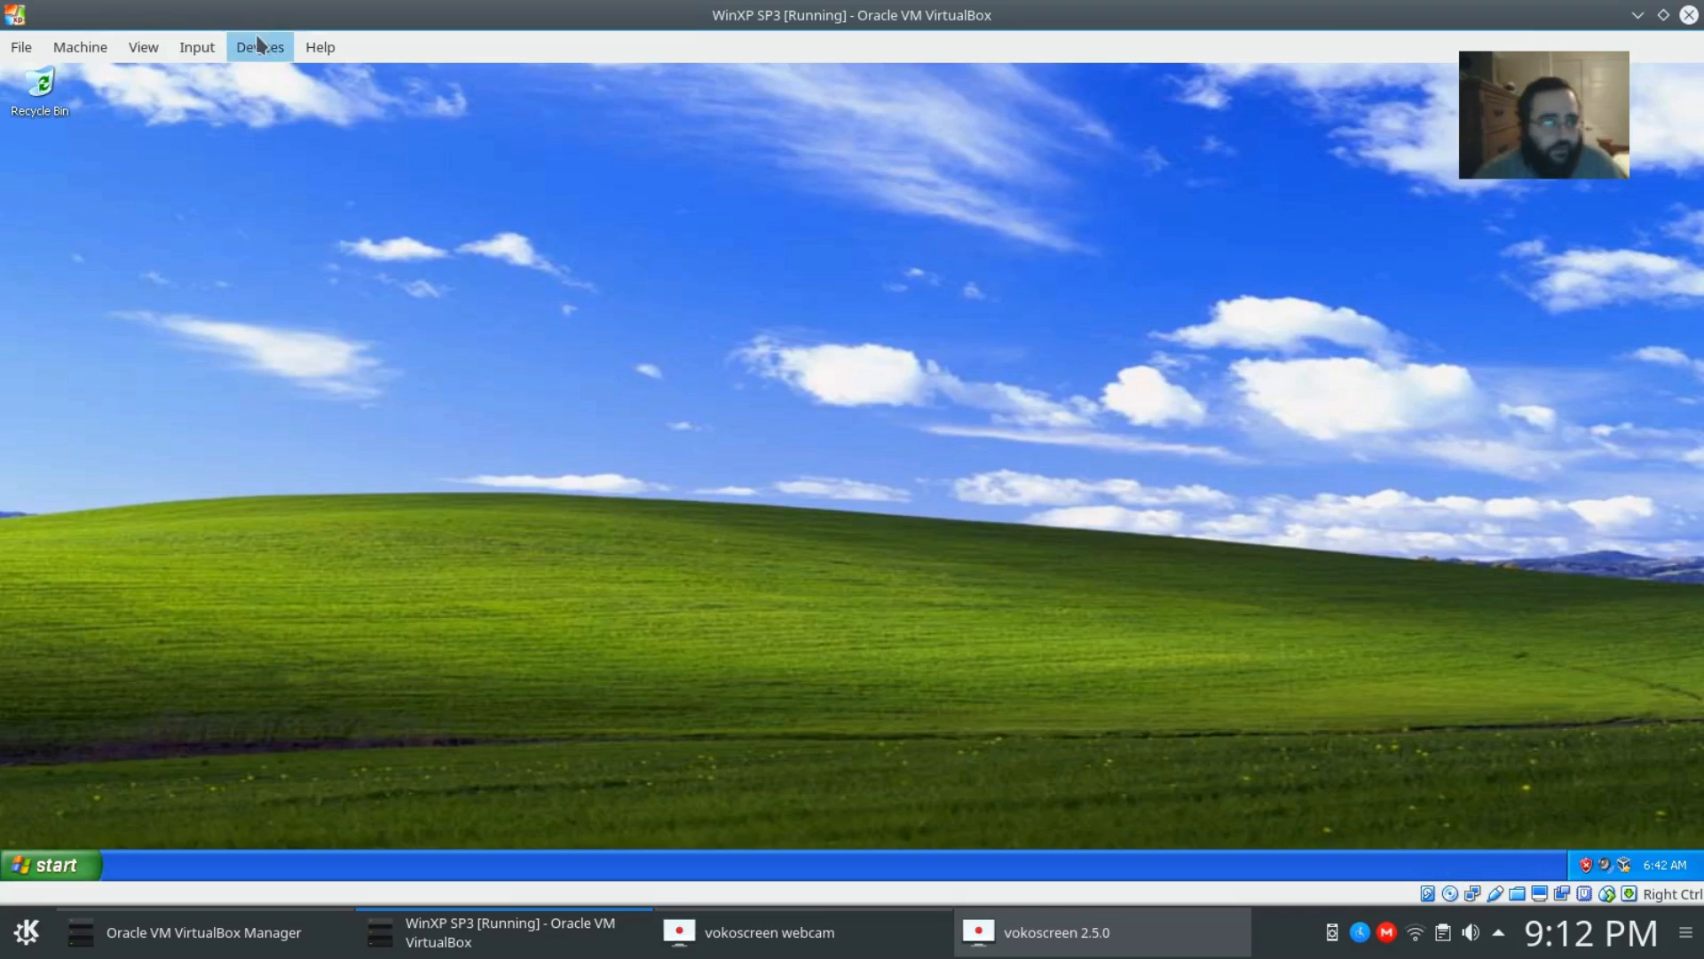
Disconnect the virtual machine's network adapter and dismiss the Local Area Connection notice
{"action": "left_click", "coordinate": [274, 59]}
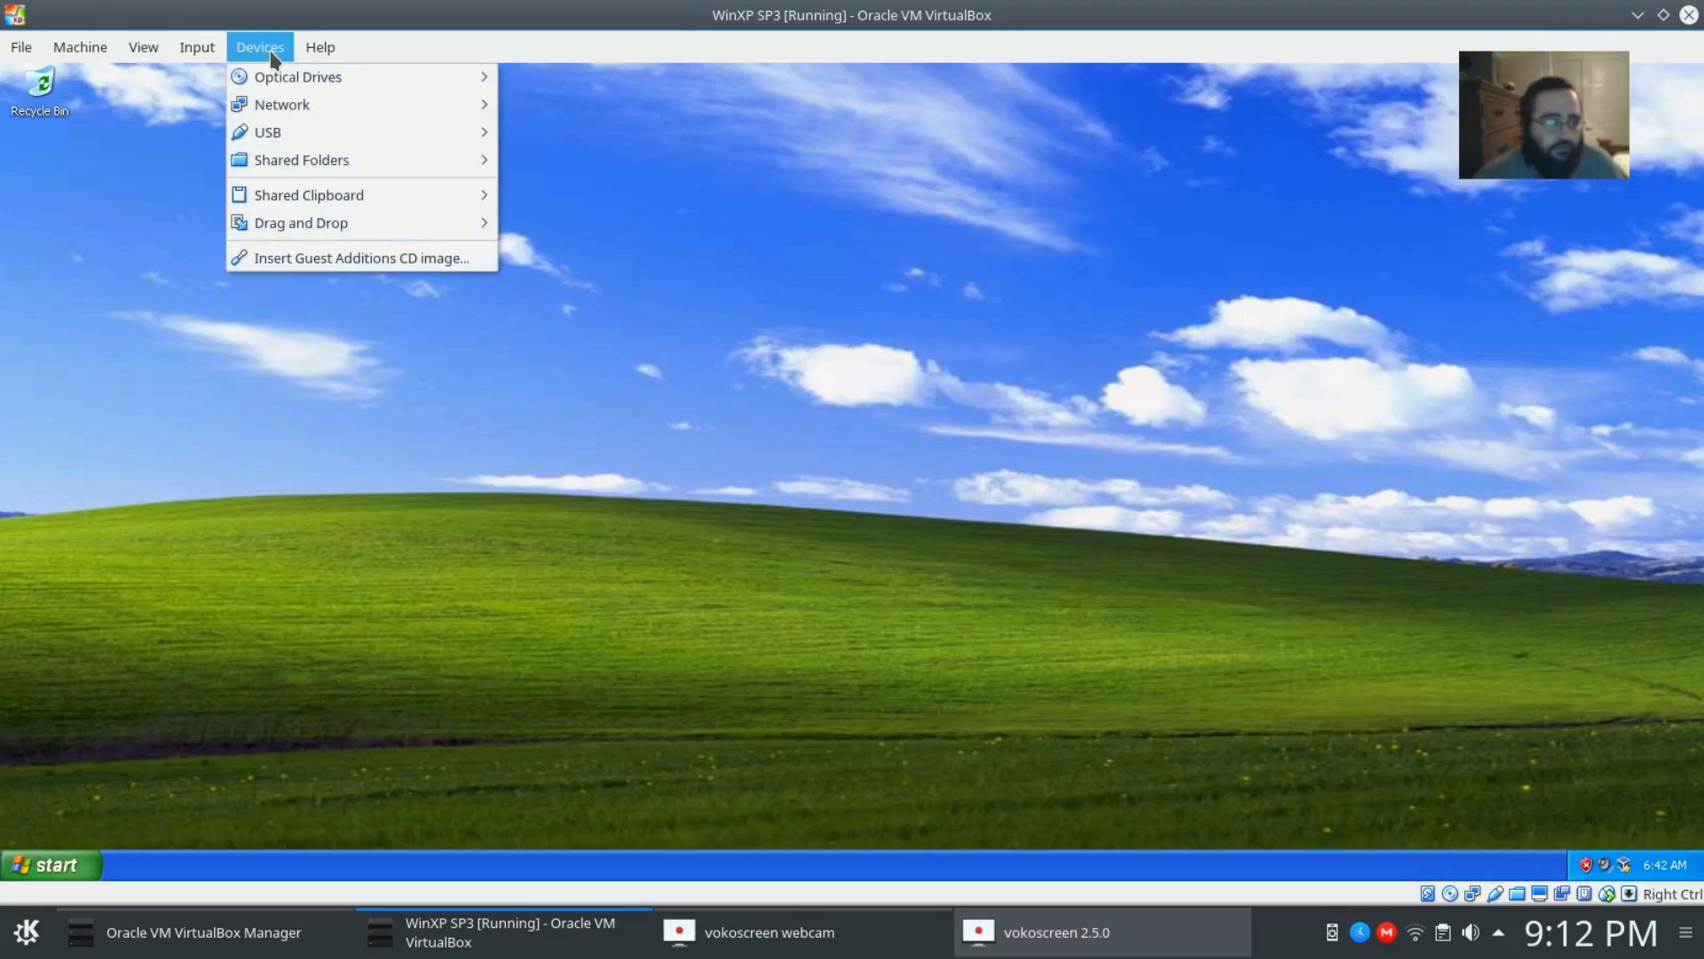
{"action": "mouse_move", "coordinate": [284, 105]}
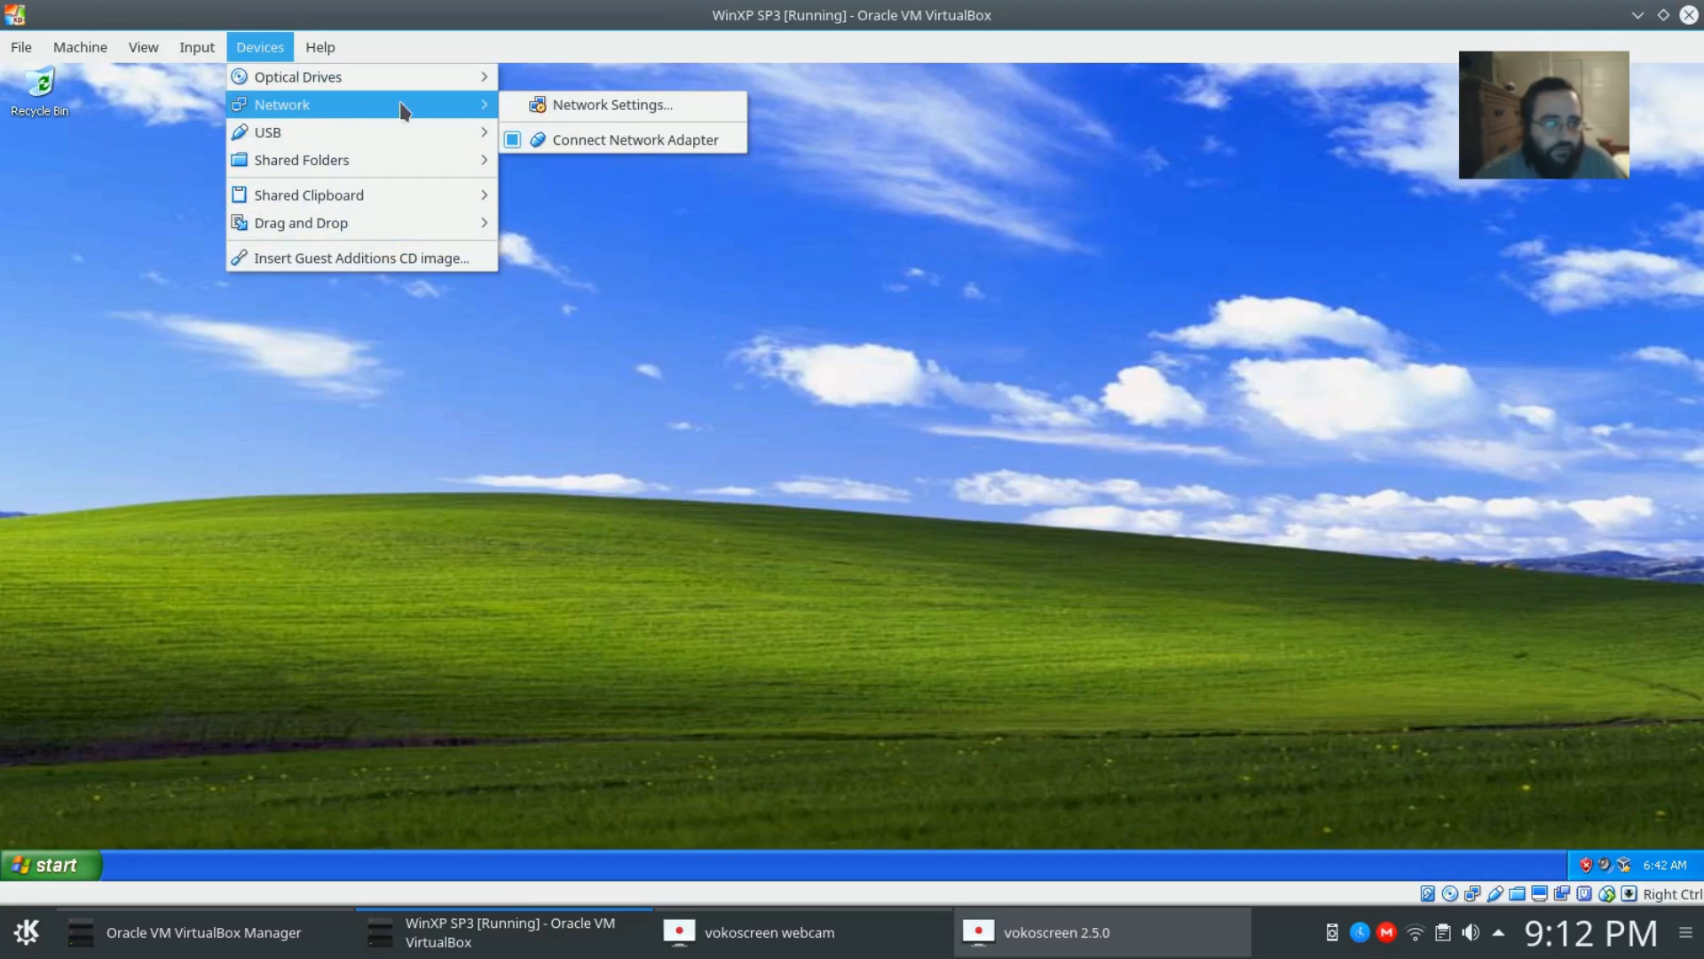
{"action": "left_click", "coordinate": [566, 135]}
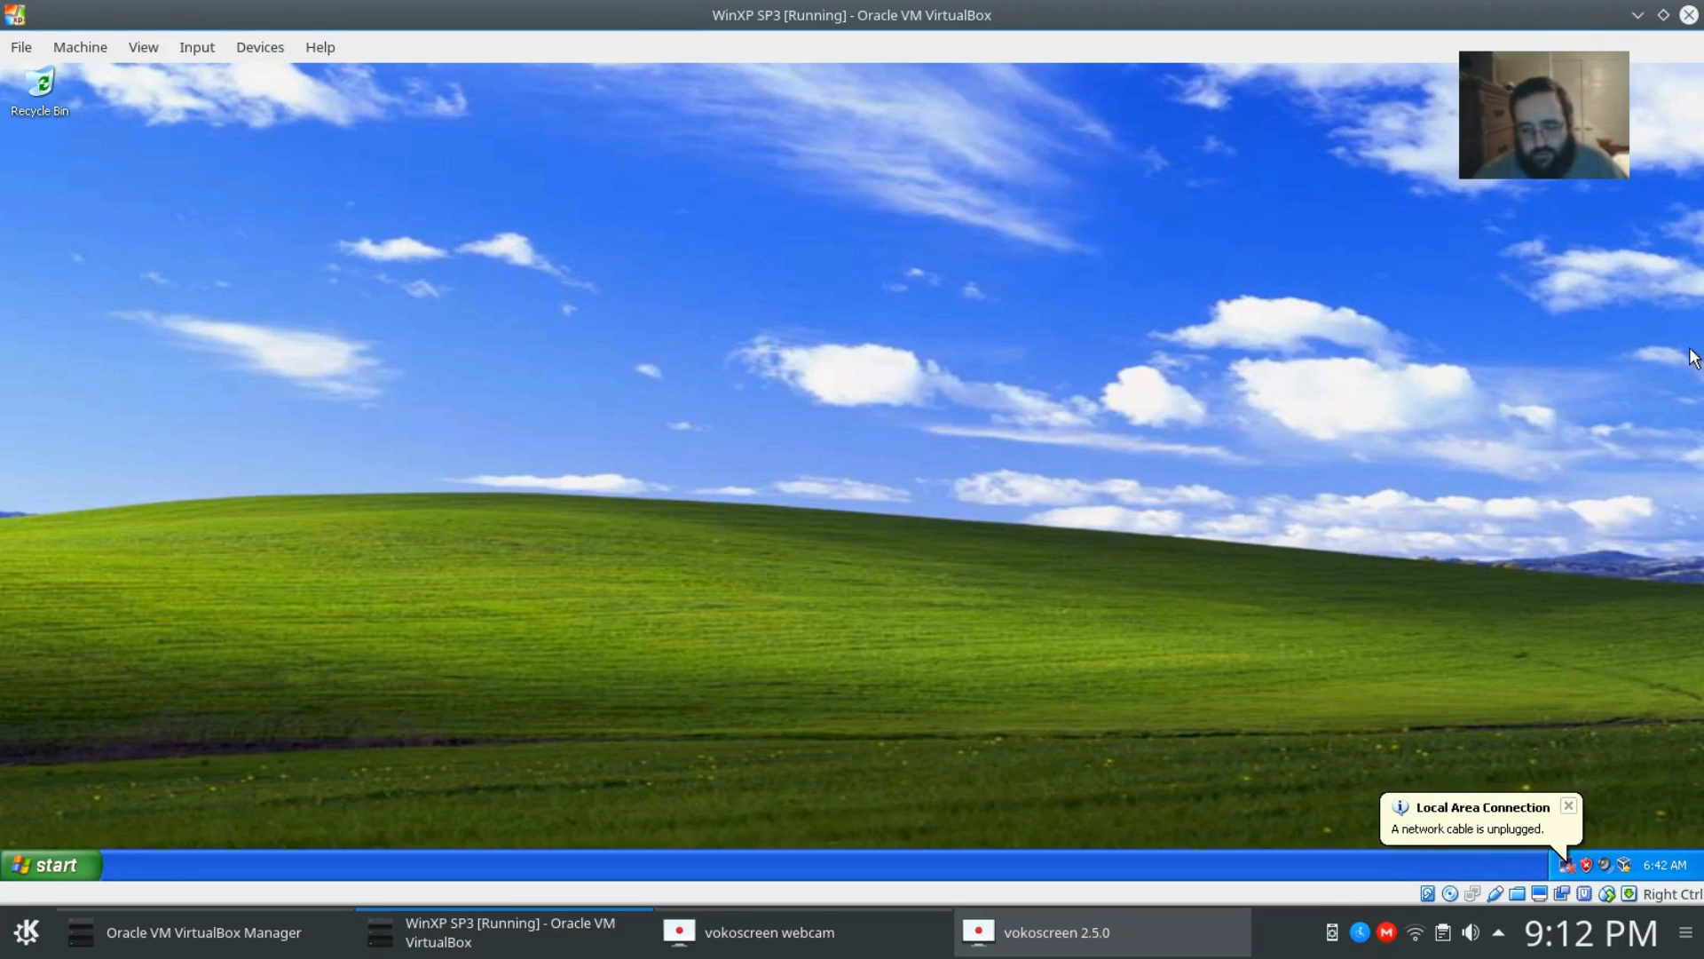
{"action": "left_click", "coordinate": [1569, 806]}
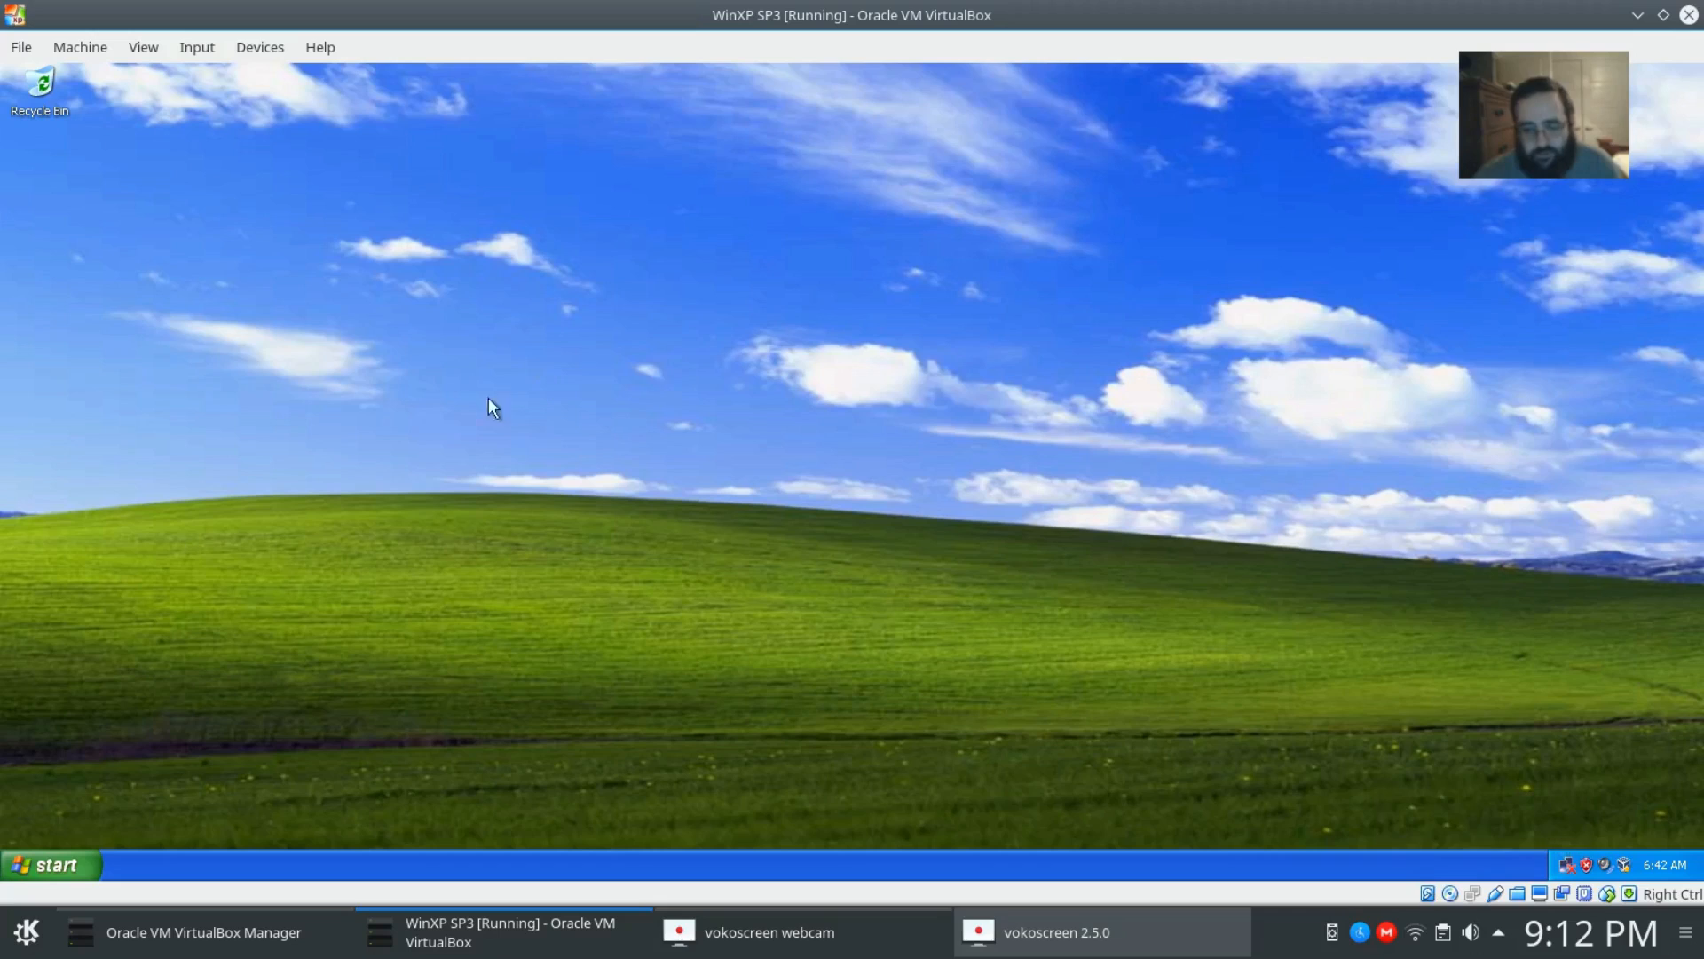
{"action": "left_click", "coordinate": [57, 866]}
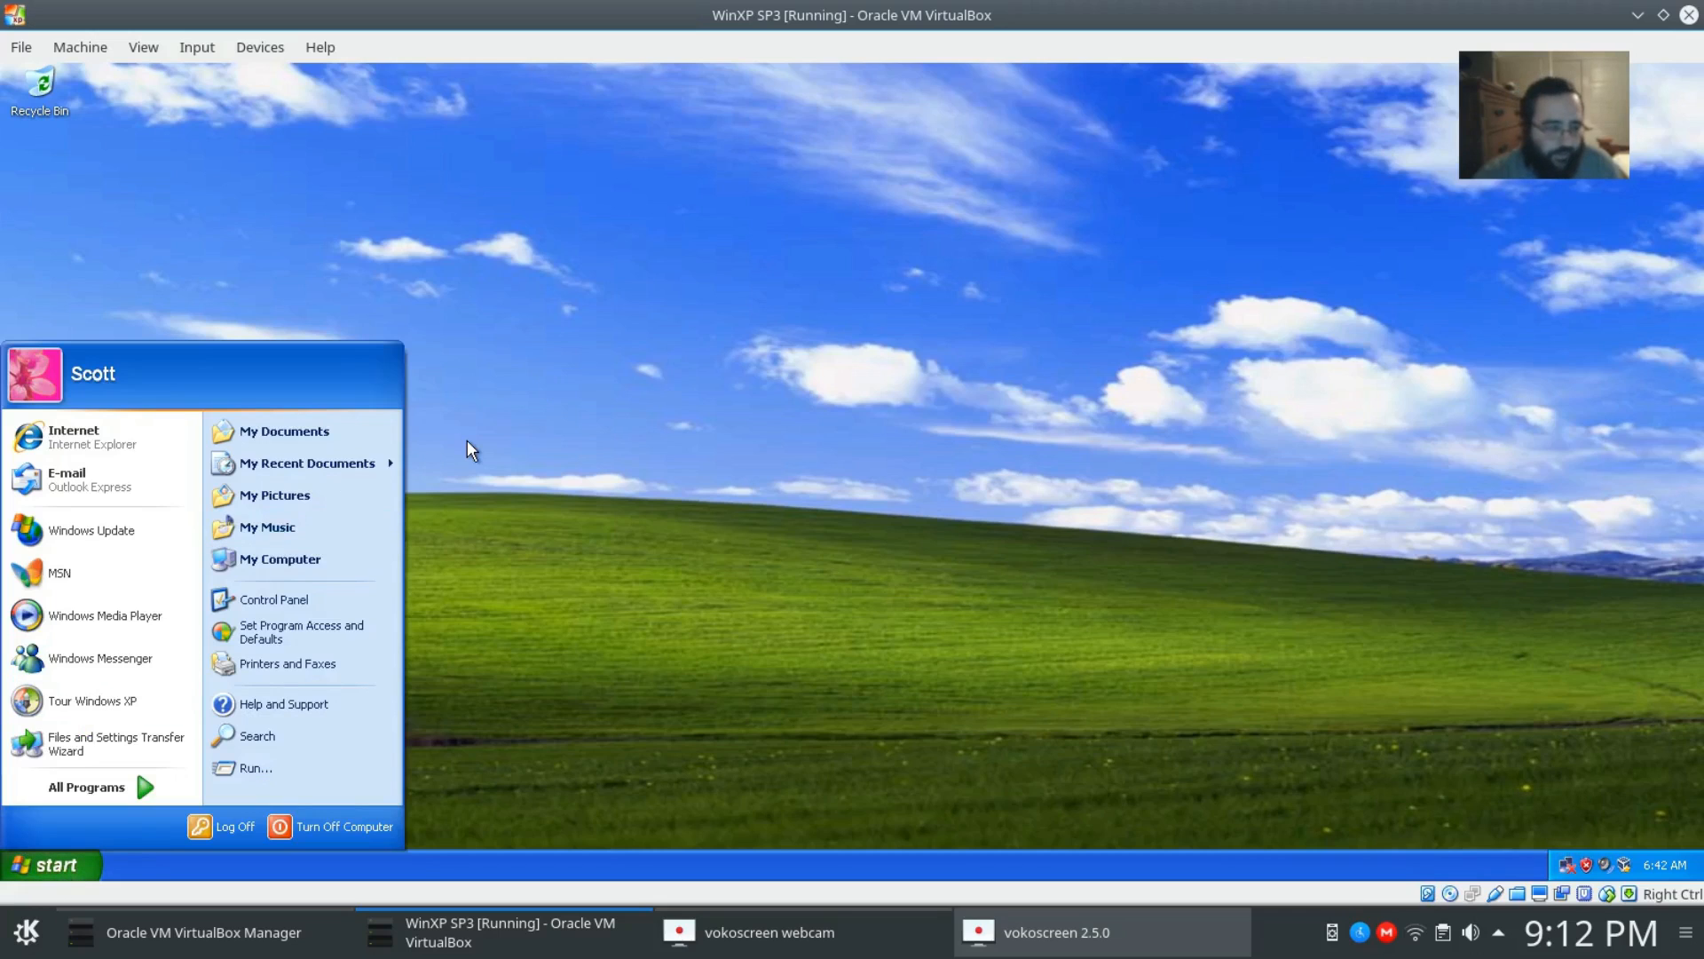
{"action": "left_click", "coordinate": [1011, 490]}
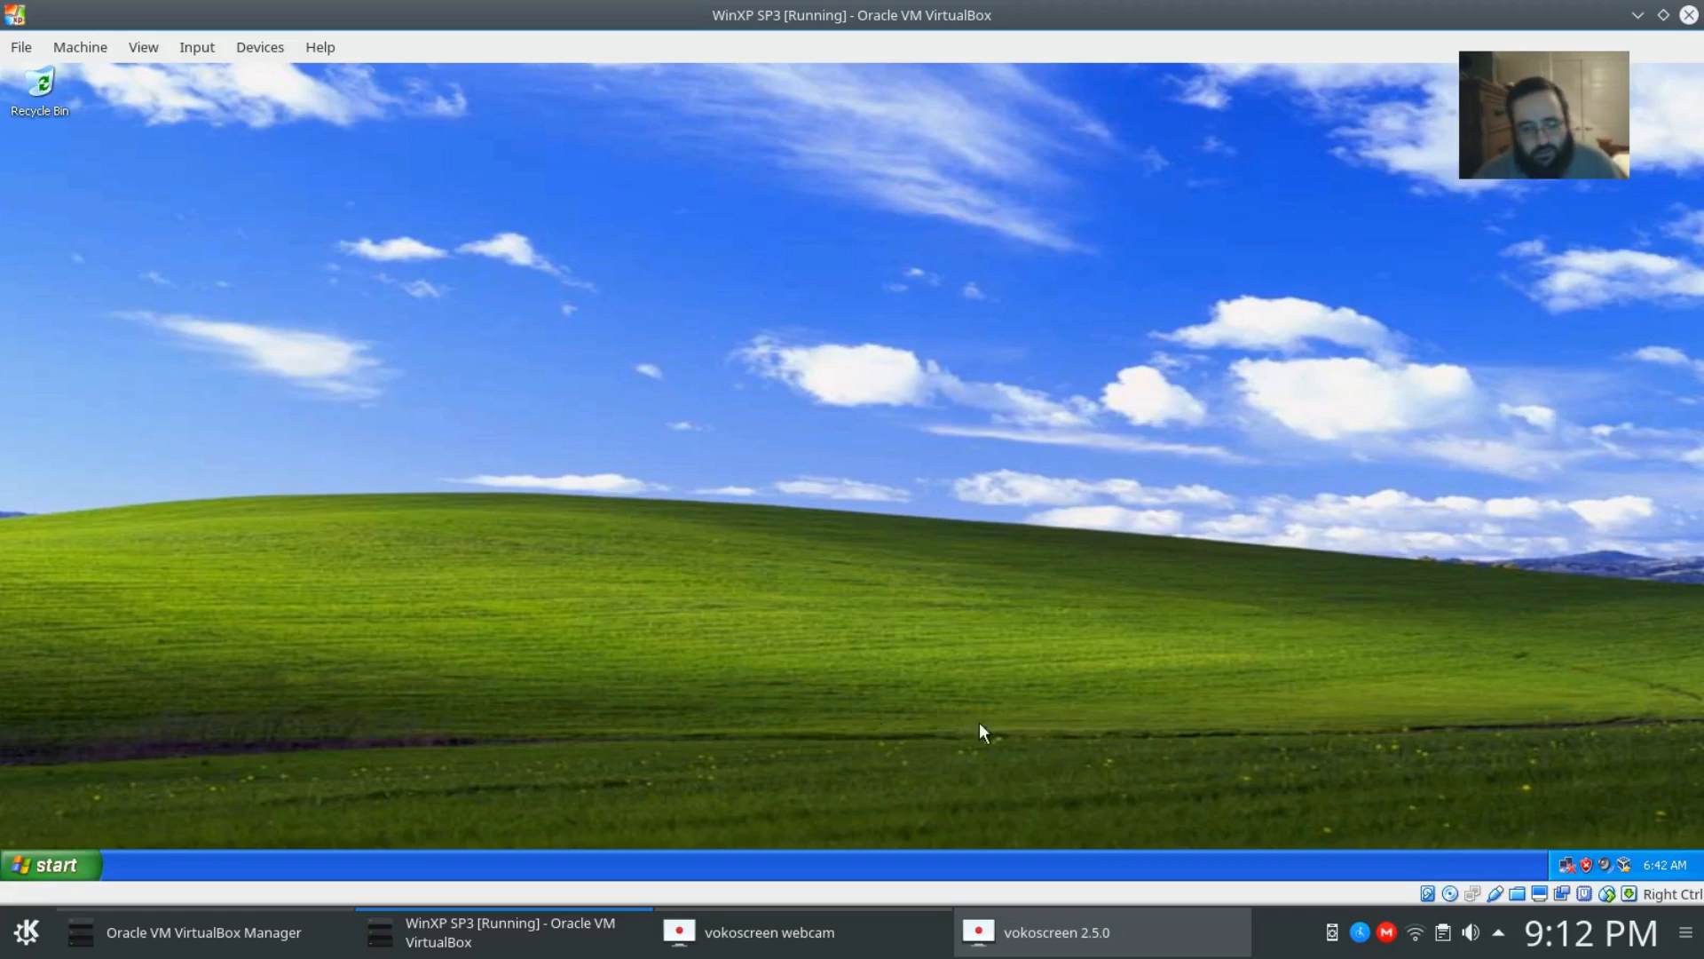
{"action": "left_click", "coordinate": [16, 54]}
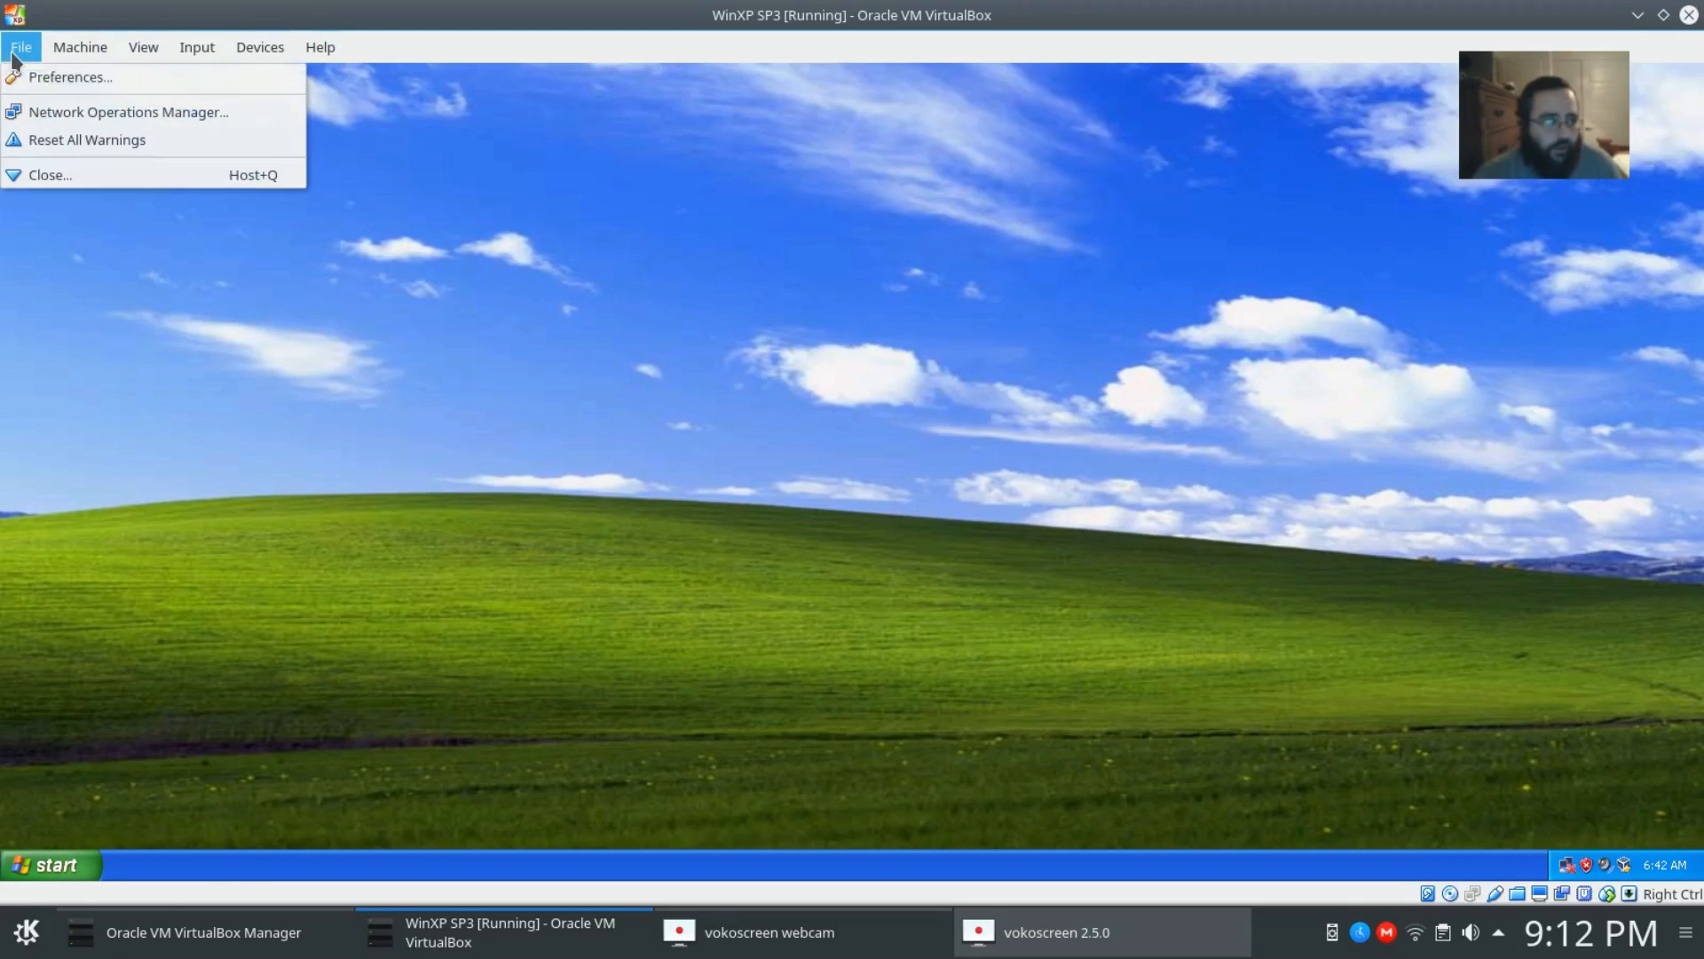
{"action": "mouse_move", "coordinate": [202, 53]}
{"action": "mouse_move", "coordinate": [259, 53]}
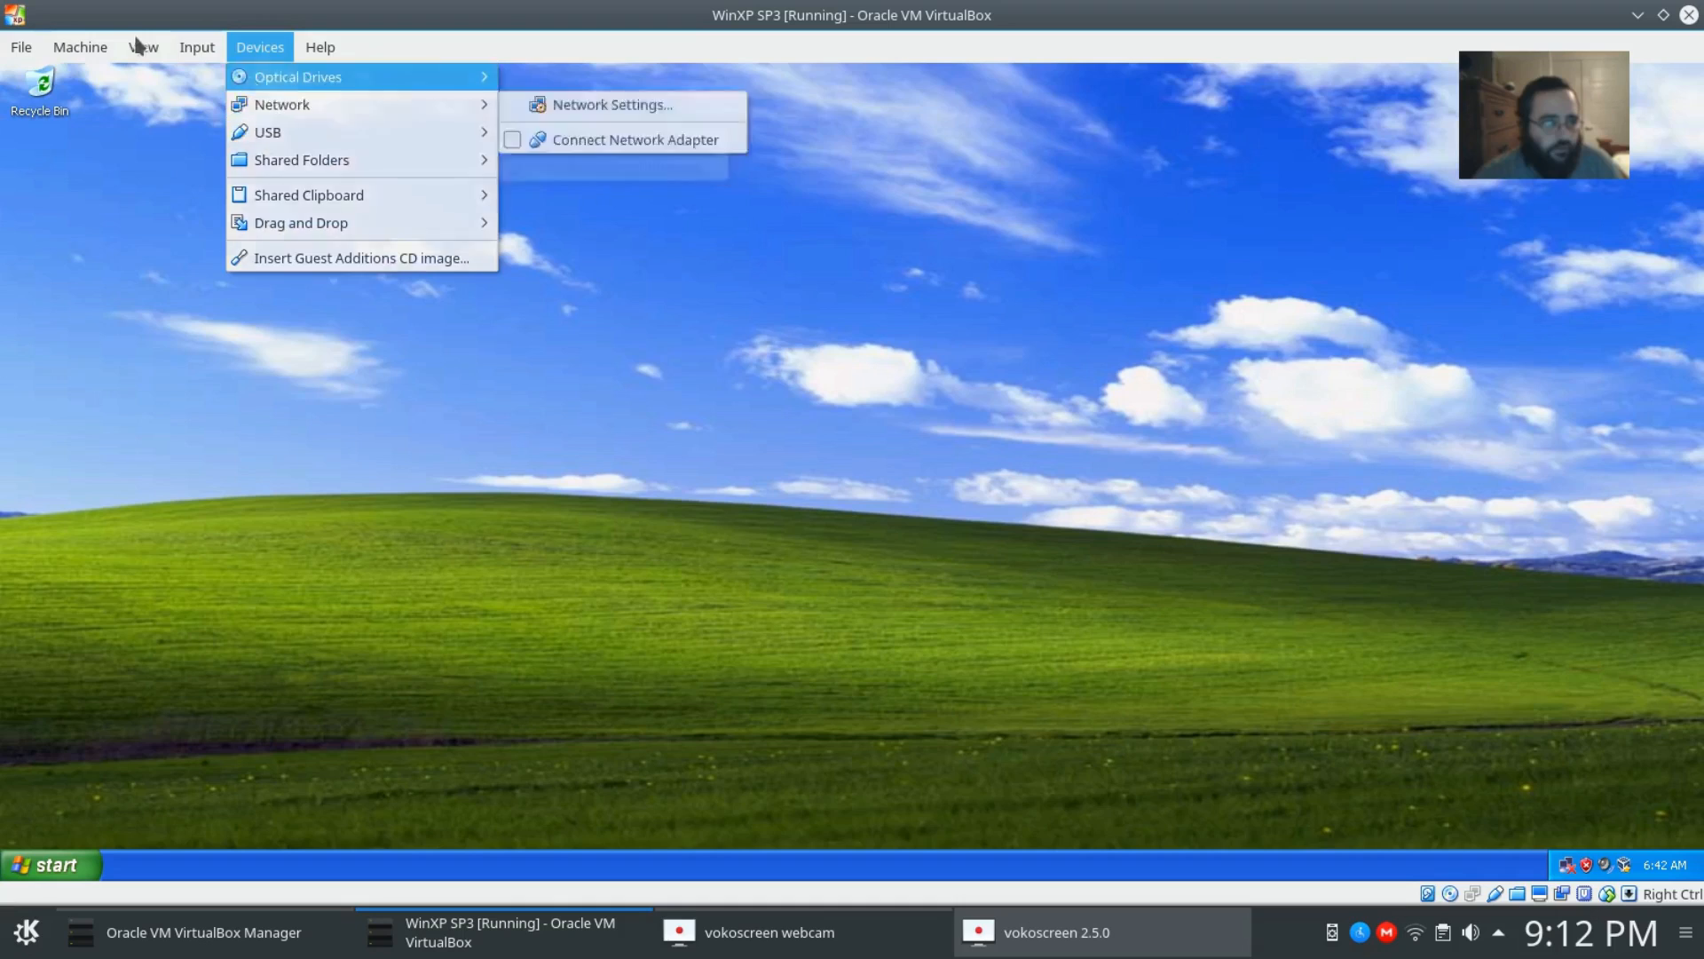
{"action": "mouse_move", "coordinate": [80, 47]}
{"action": "left_click", "coordinate": [78, 654]}
Look at the contents of the shared Transfer network drive (E:) in My Computer and close the window
{"action": "left_click", "coordinate": [53, 866]}
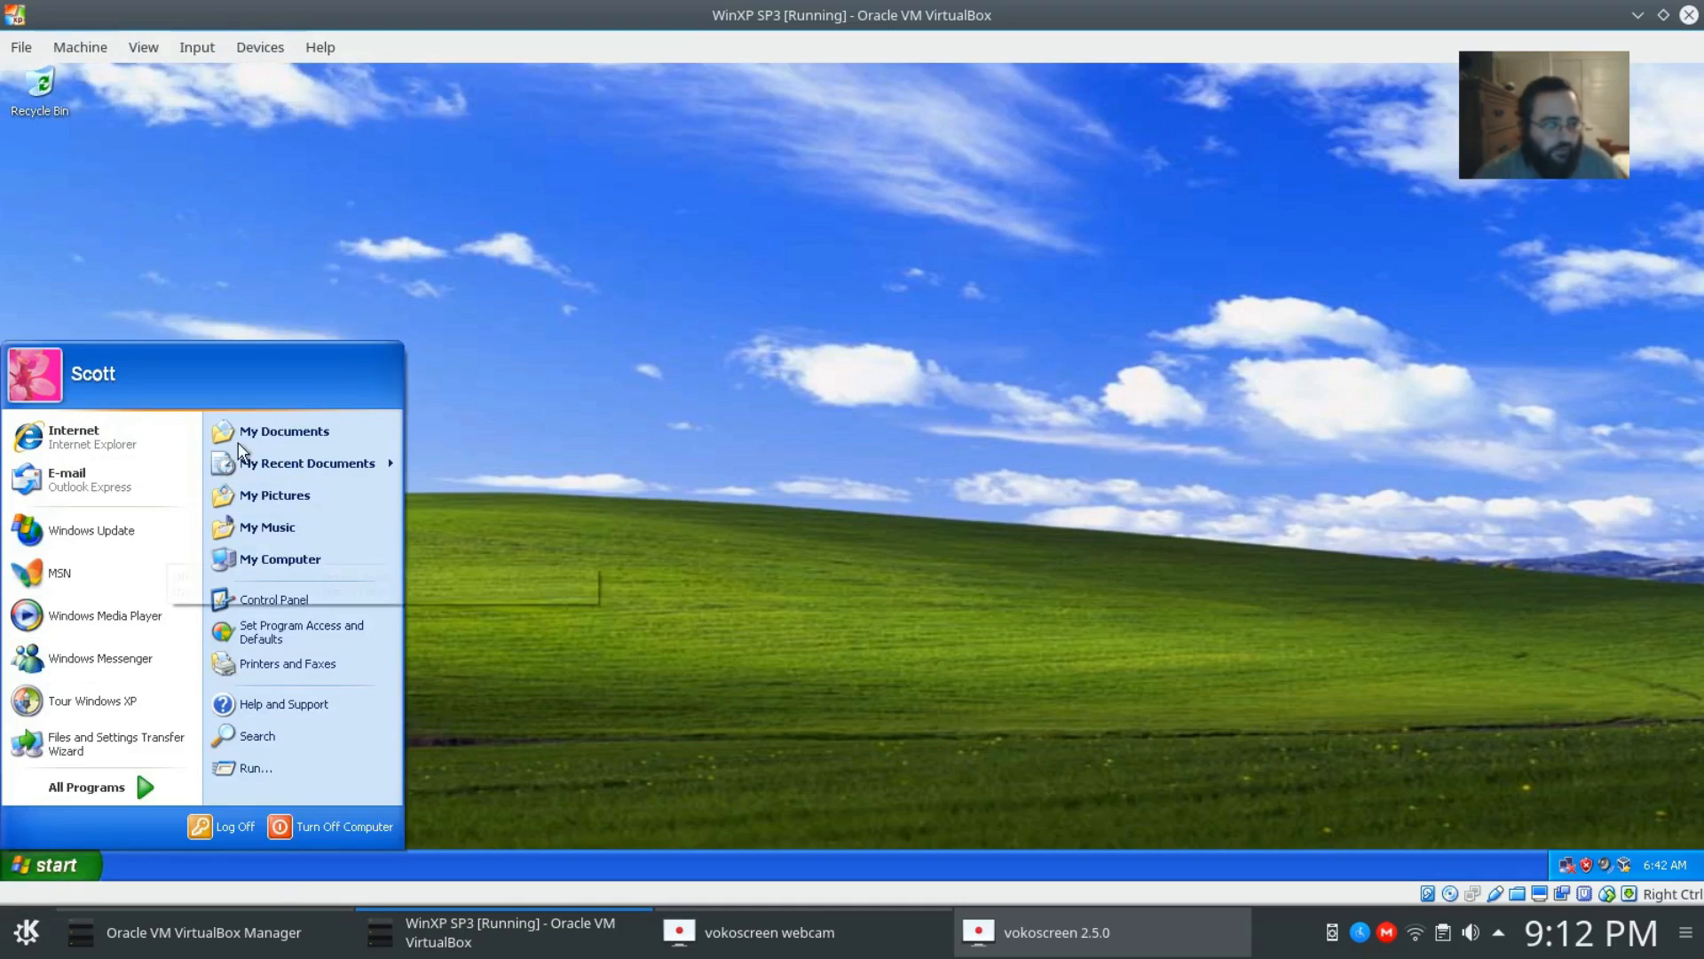
{"action": "left_click", "coordinate": [241, 556]}
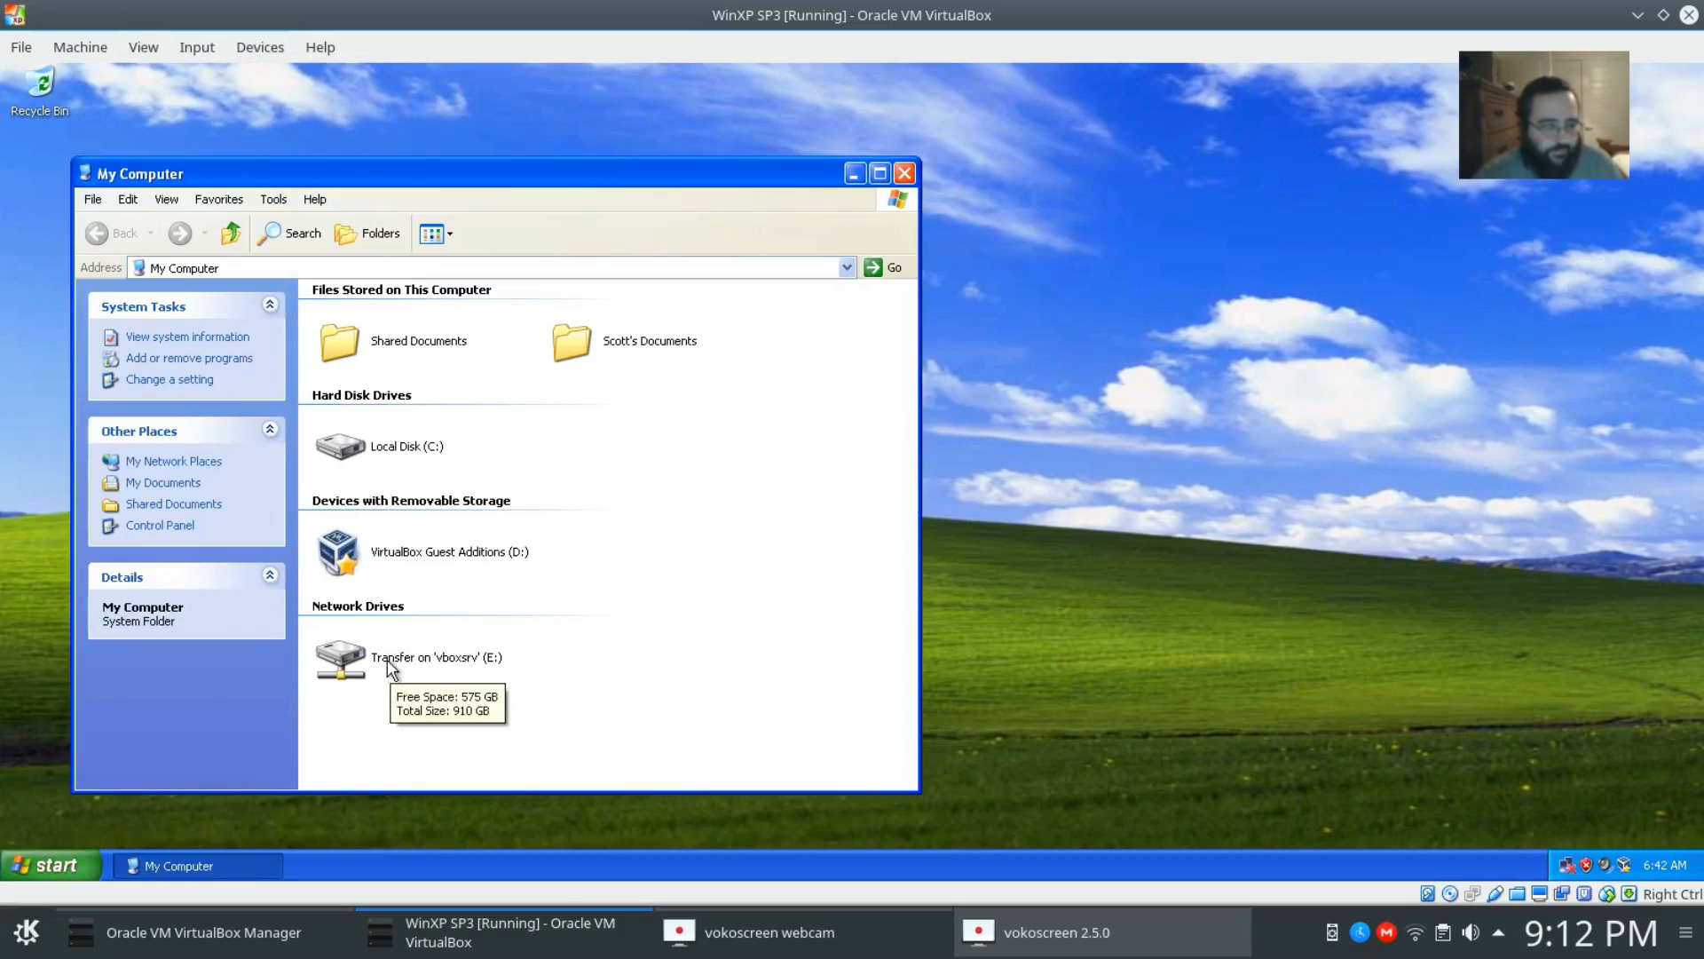
{"action": "double_click", "coordinate": [346, 661]}
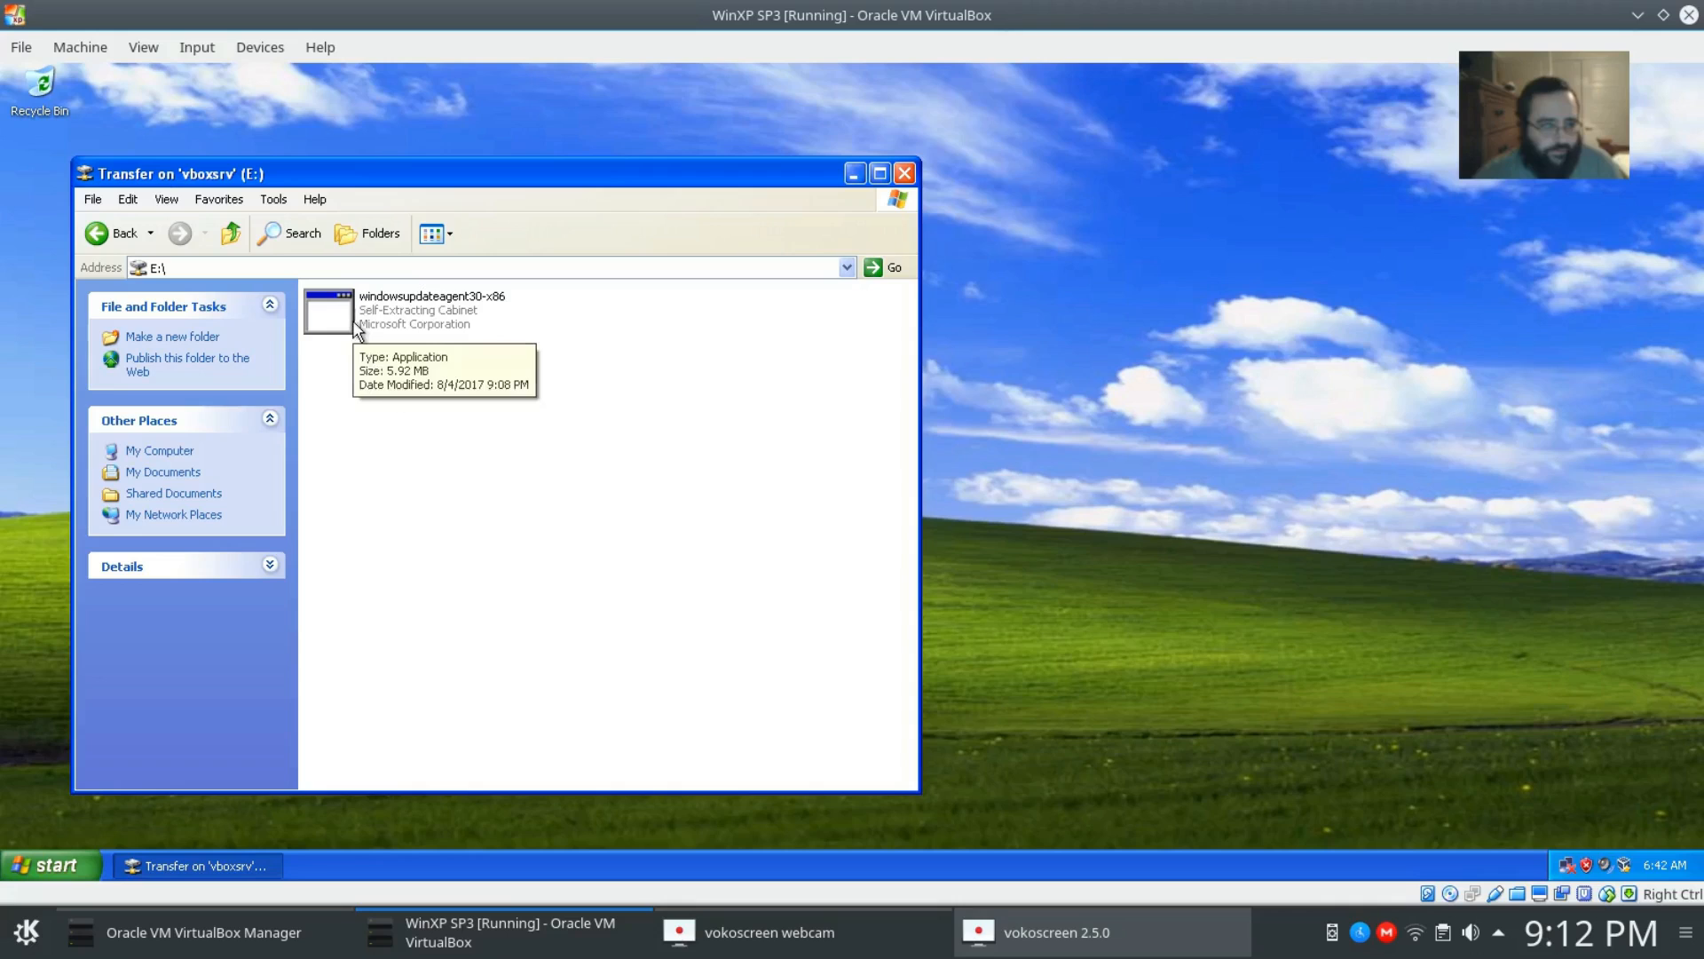
{"action": "left_click", "coordinate": [97, 232]}
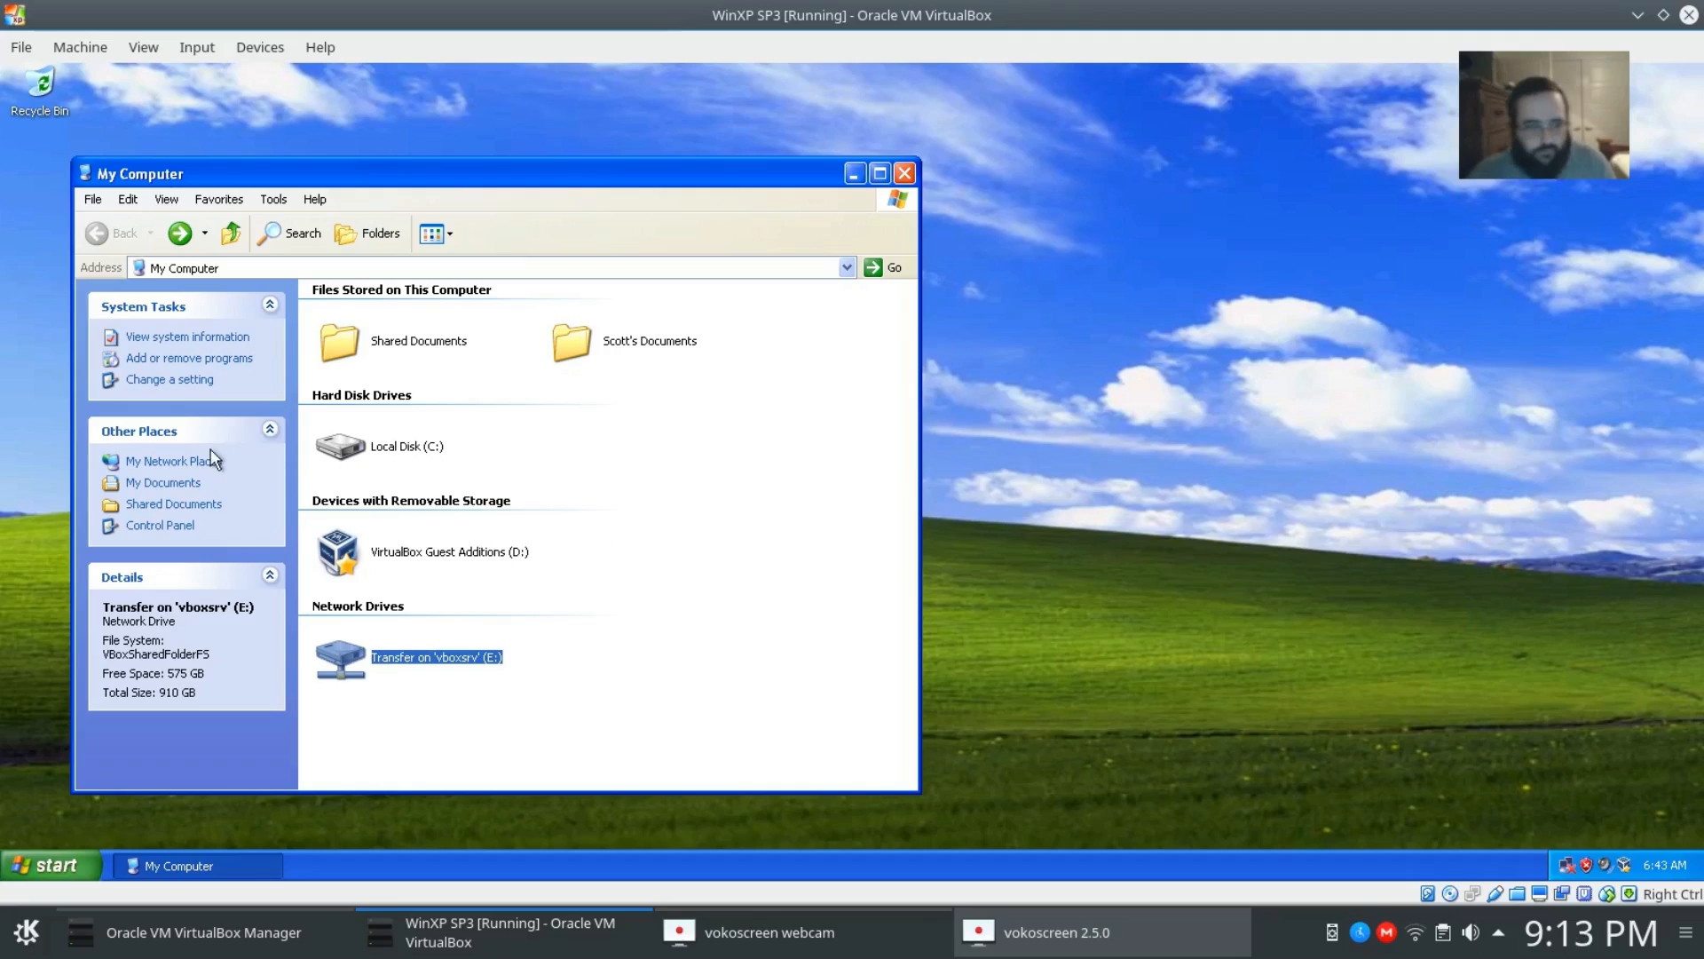
{"action": "left_click", "coordinate": [907, 175]}
Look over the Control Panel items of the Windows XP guest and close the window
{"action": "left_click", "coordinate": [32, 870]}
{"action": "left_click", "coordinate": [257, 598]}
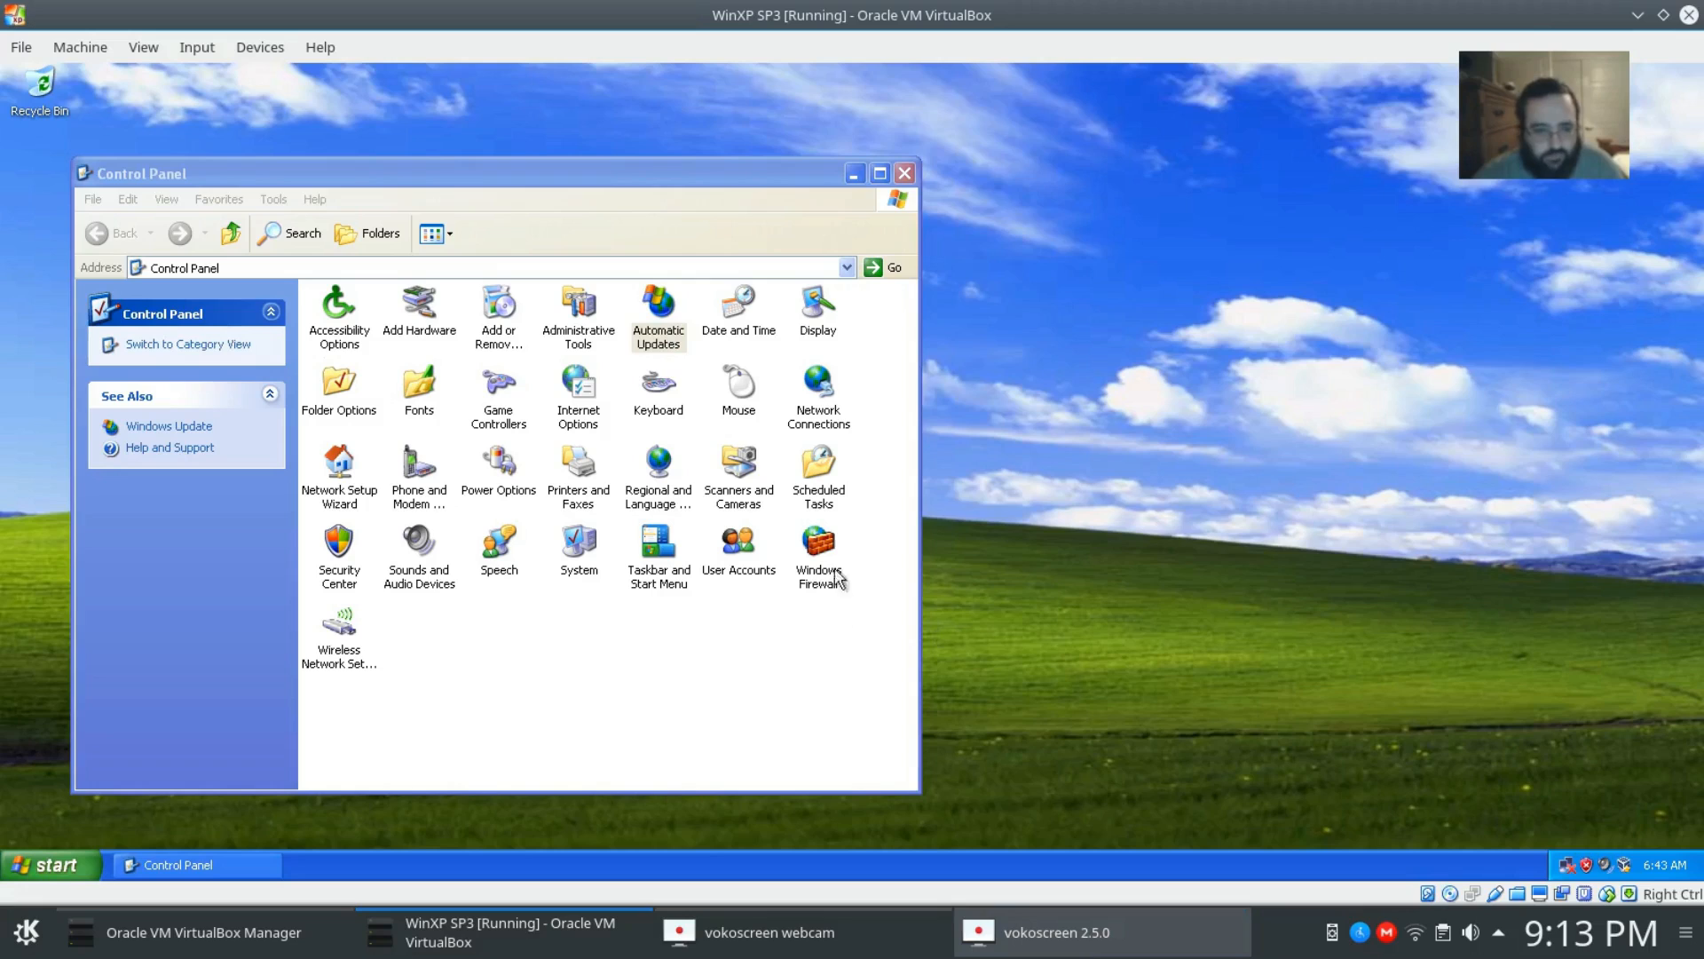
{"action": "left_click", "coordinate": [902, 173]}
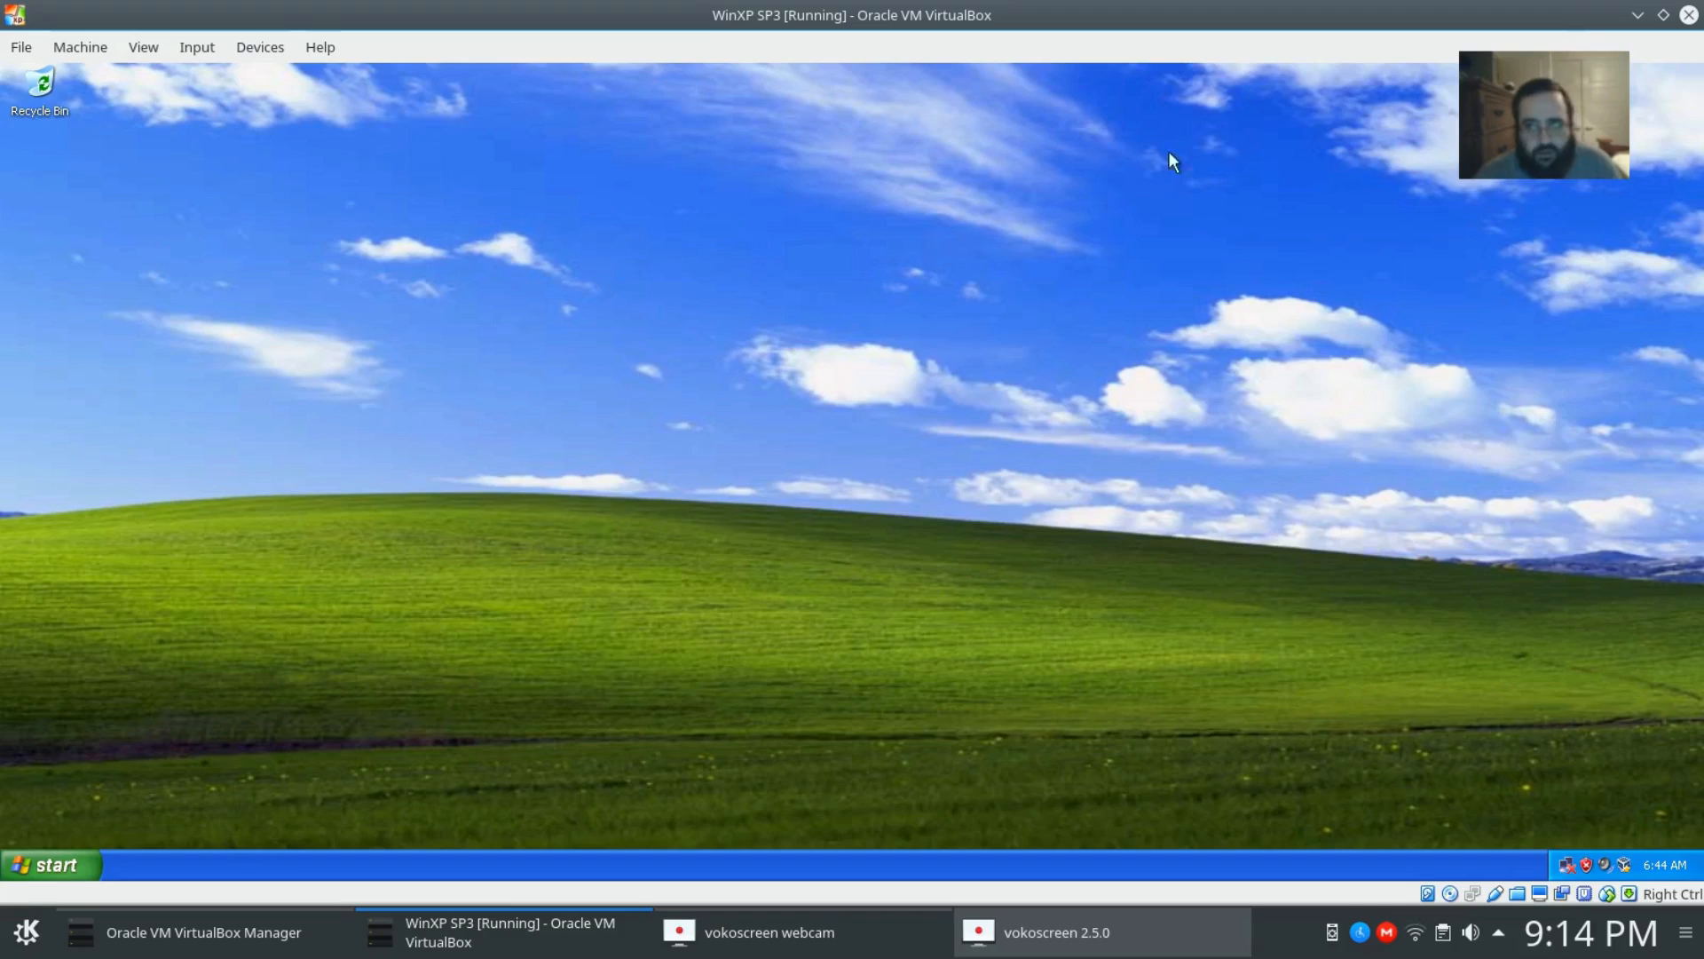
{"action": "left_click", "coordinate": [50, 866]}
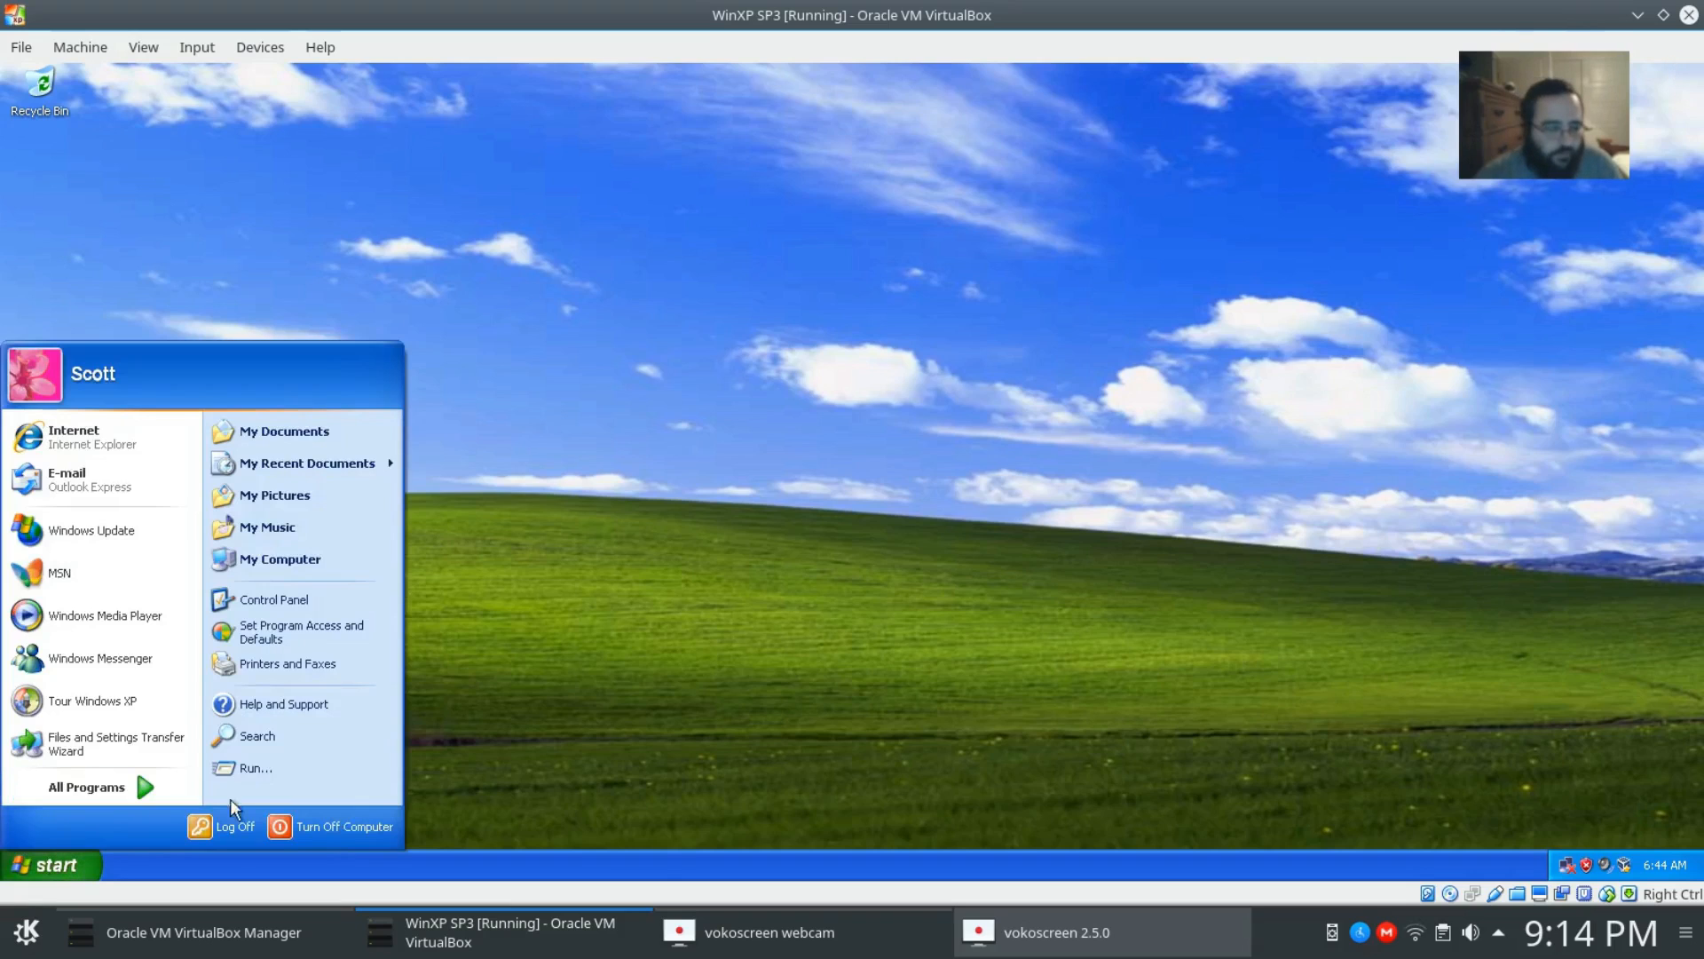
{"action": "left_click", "coordinate": [316, 833]}
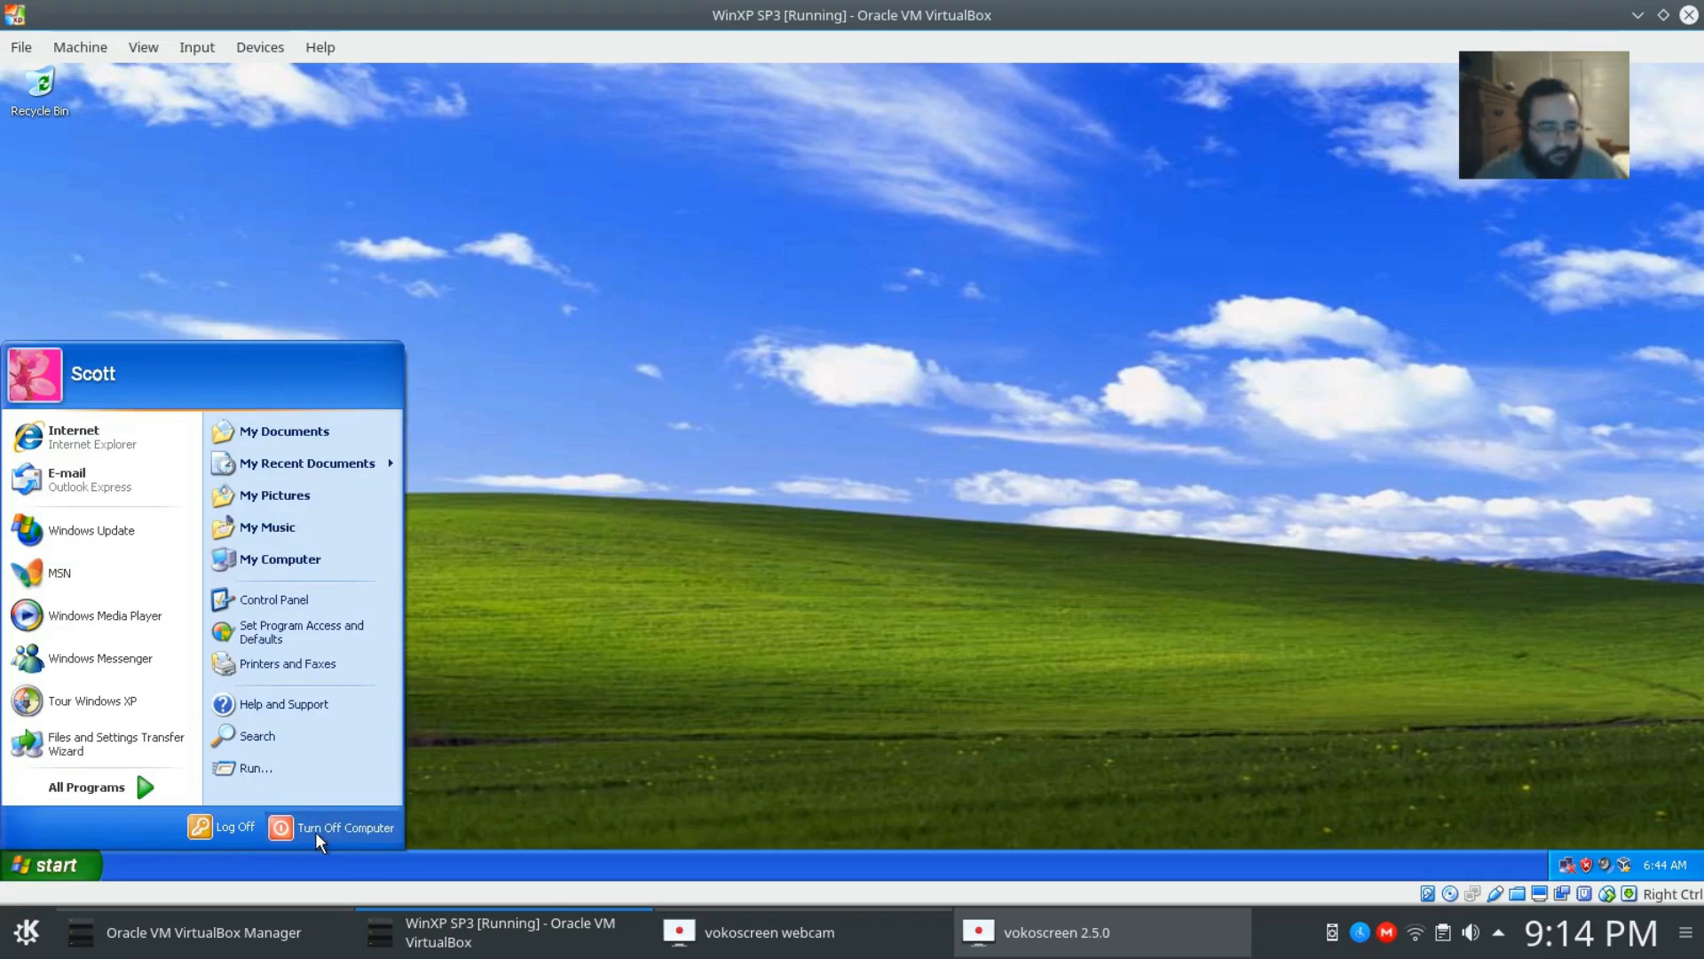
{"action": "left_click", "coordinate": [863, 379]}
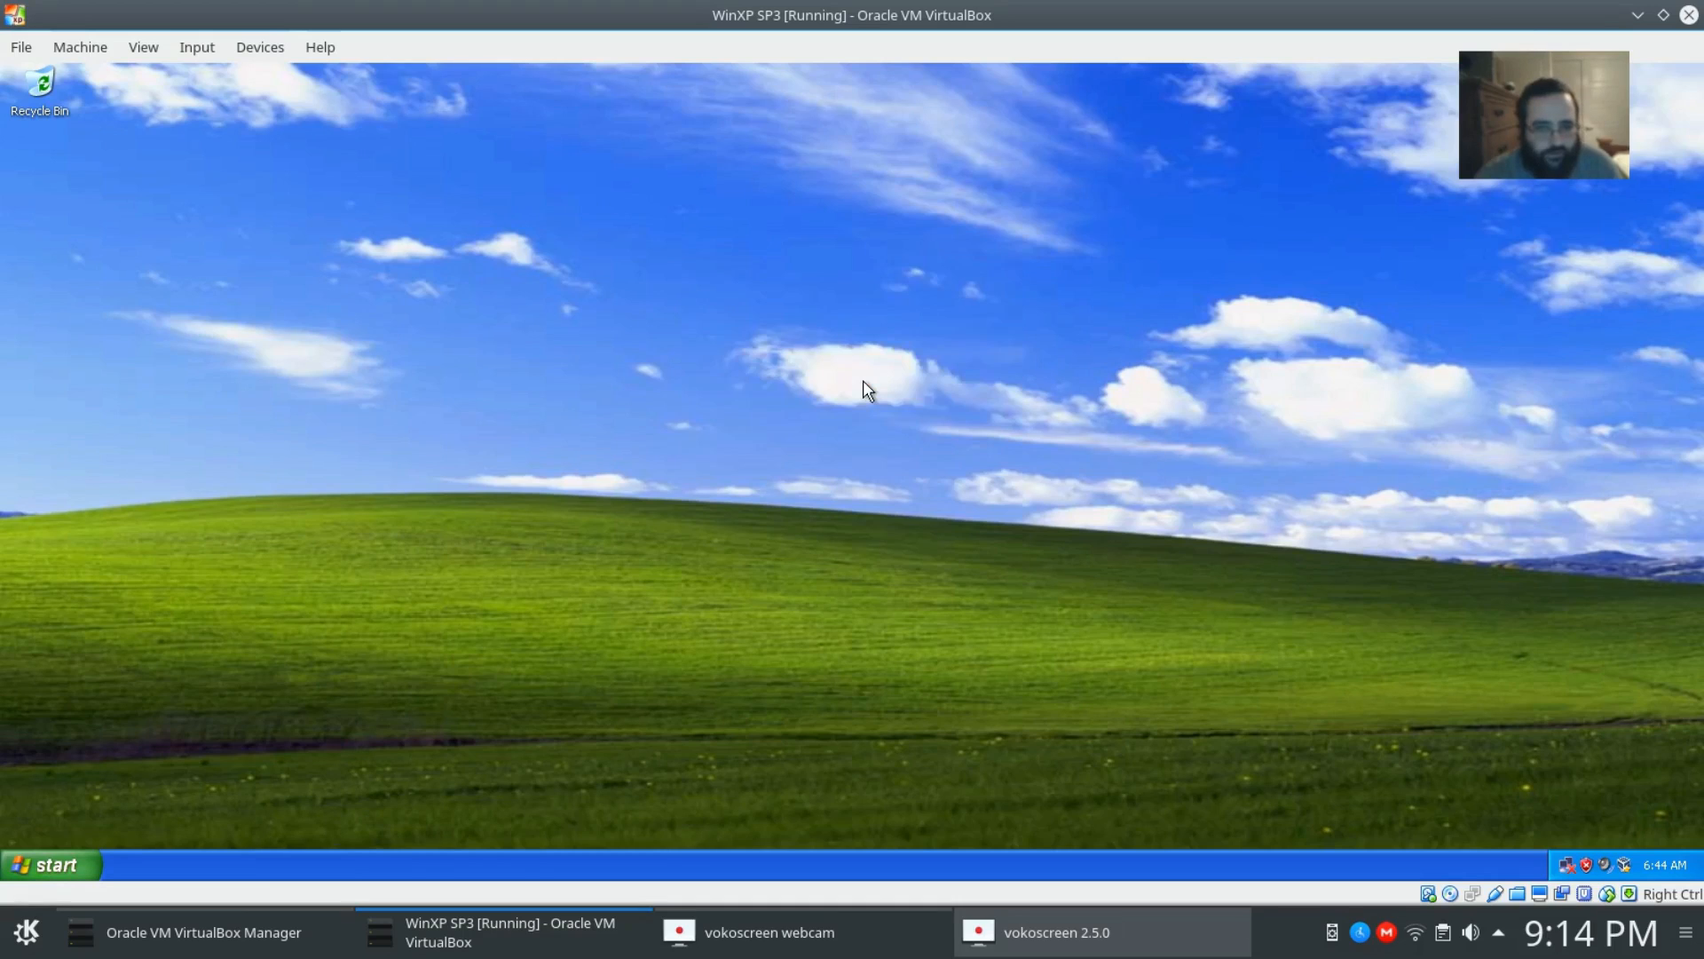
In VirtualBox Manager, create a full clone of the WinXP SP3 virtual machine named "WinXP SP3 Clone 20170804"
{"action": "left_click", "coordinate": [257, 928]}
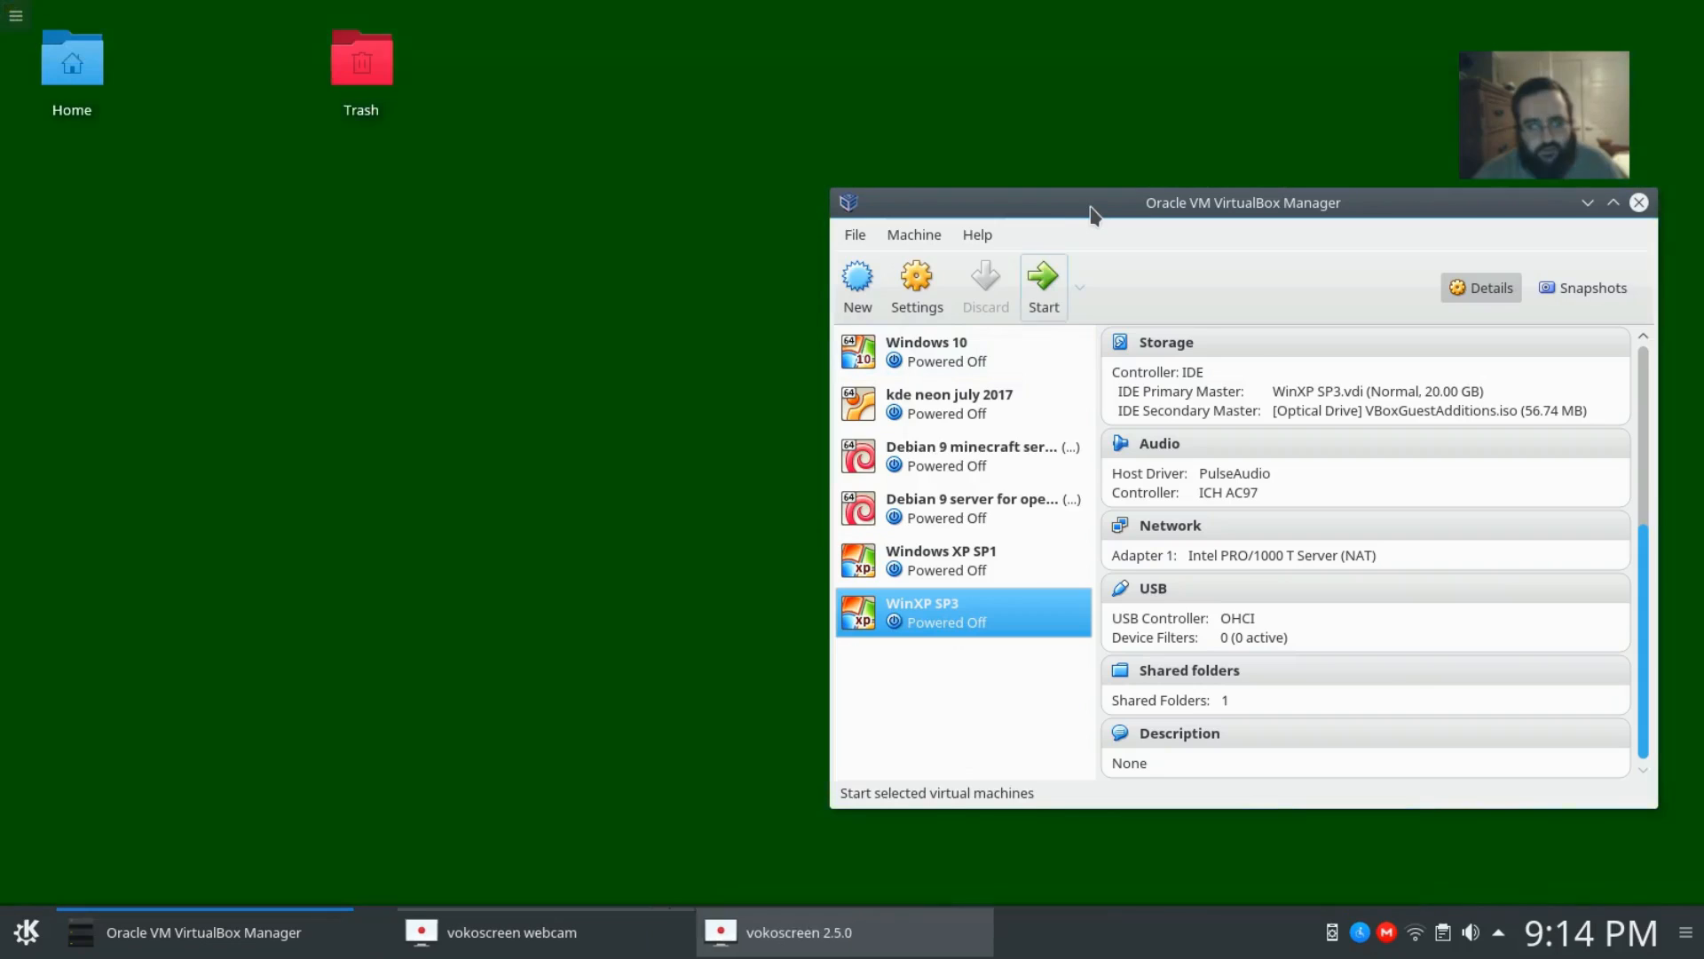
{"action": "right_click", "coordinate": [941, 612]}
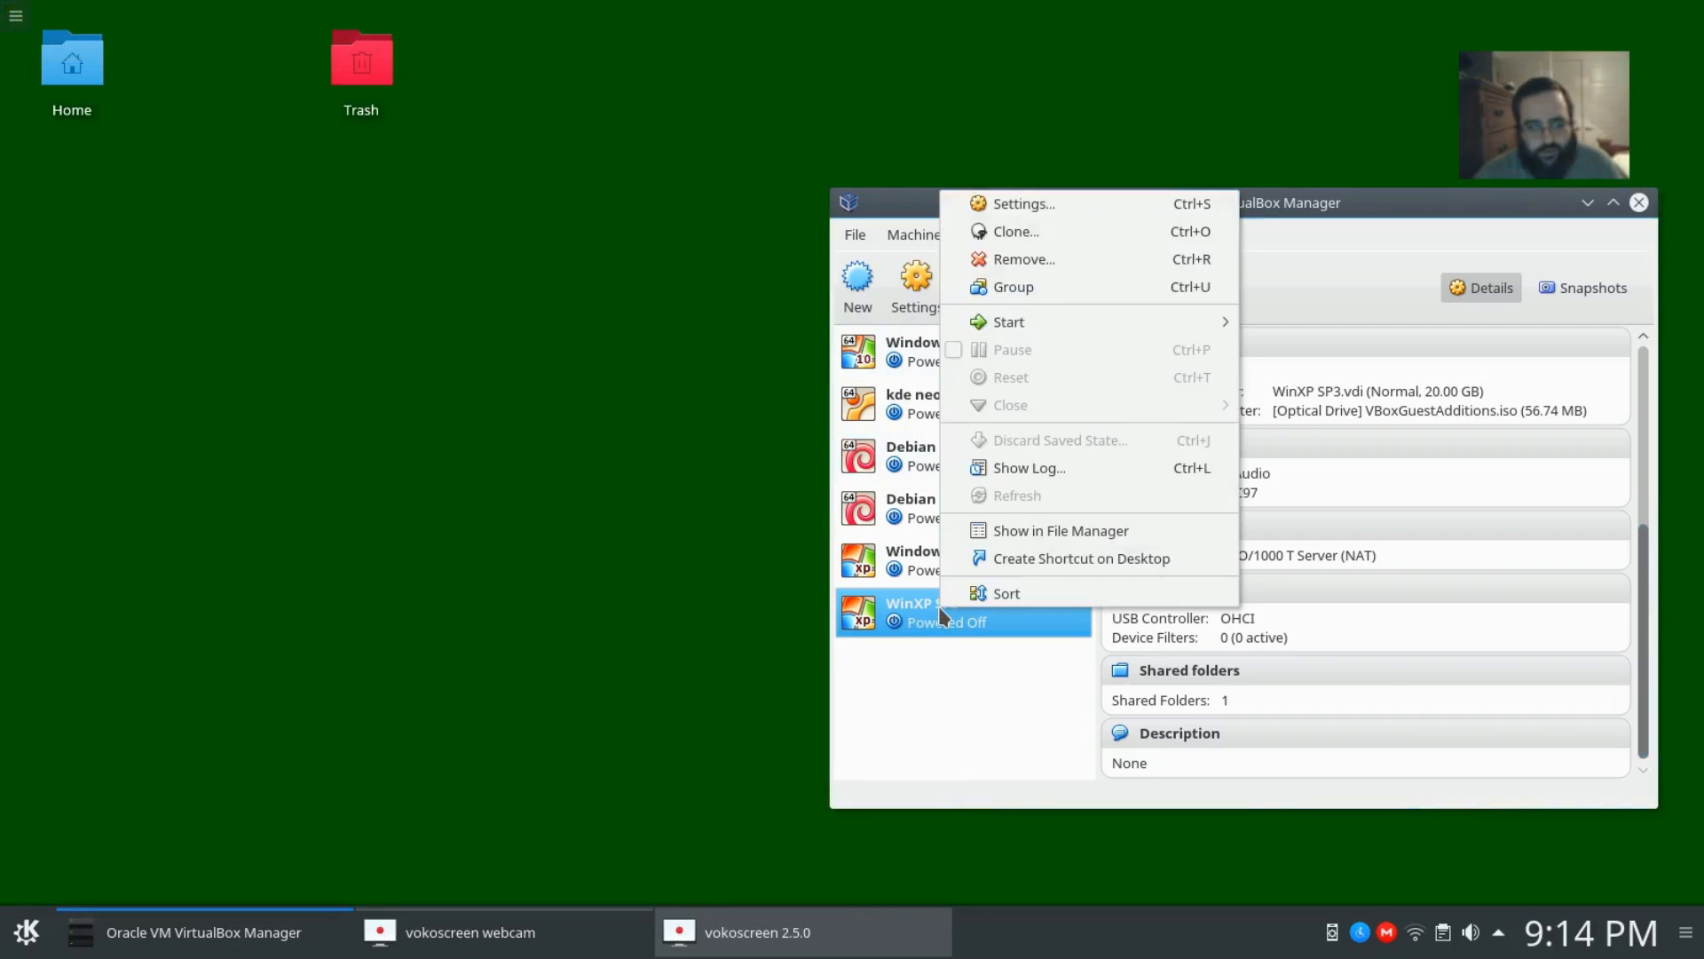
{"action": "left_click", "coordinate": [1013, 233]}
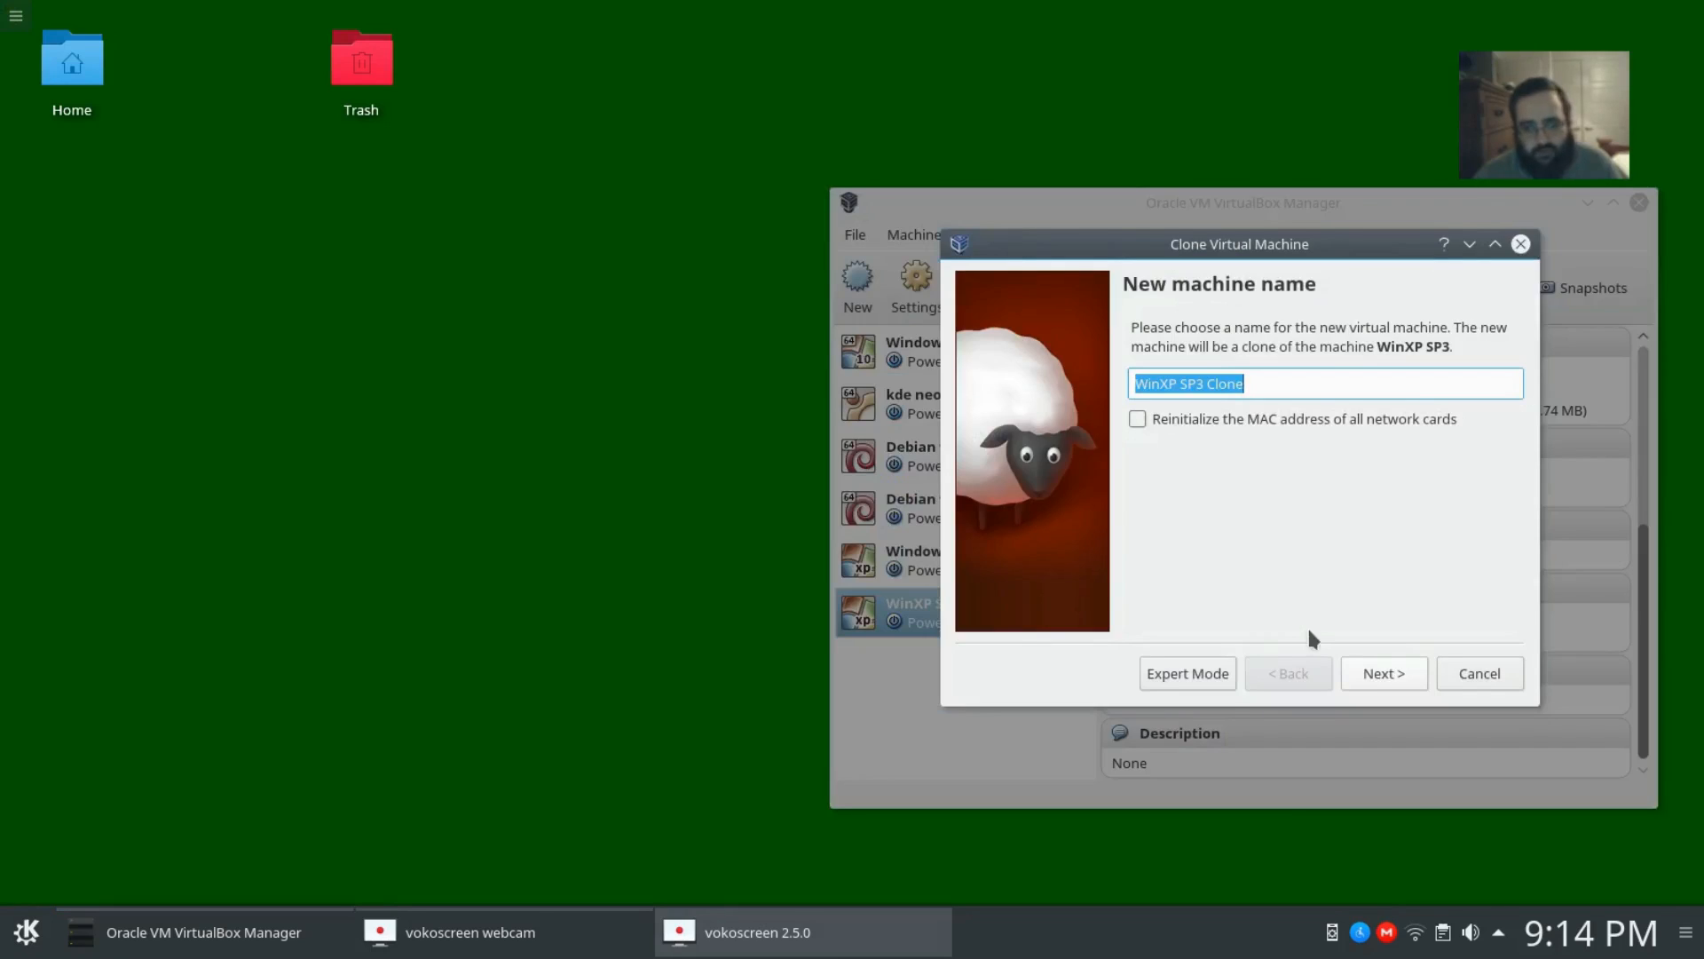
{"action": "left_click", "coordinate": [1270, 387]}
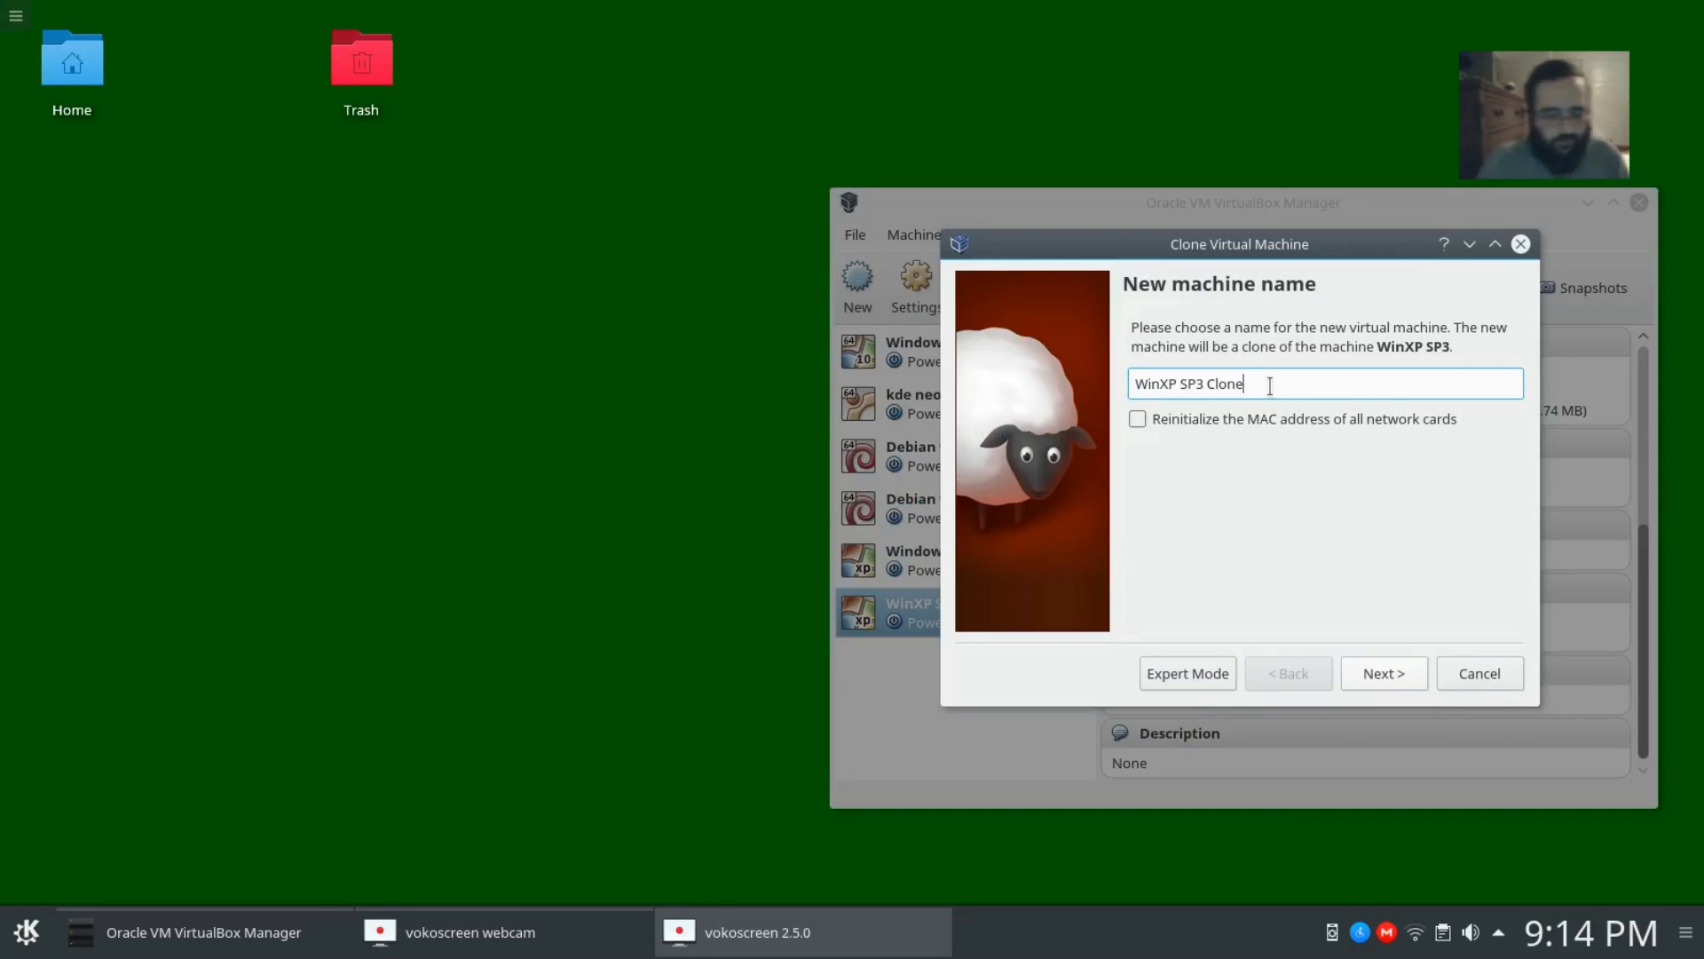
{"action": "type", "text": "2"}
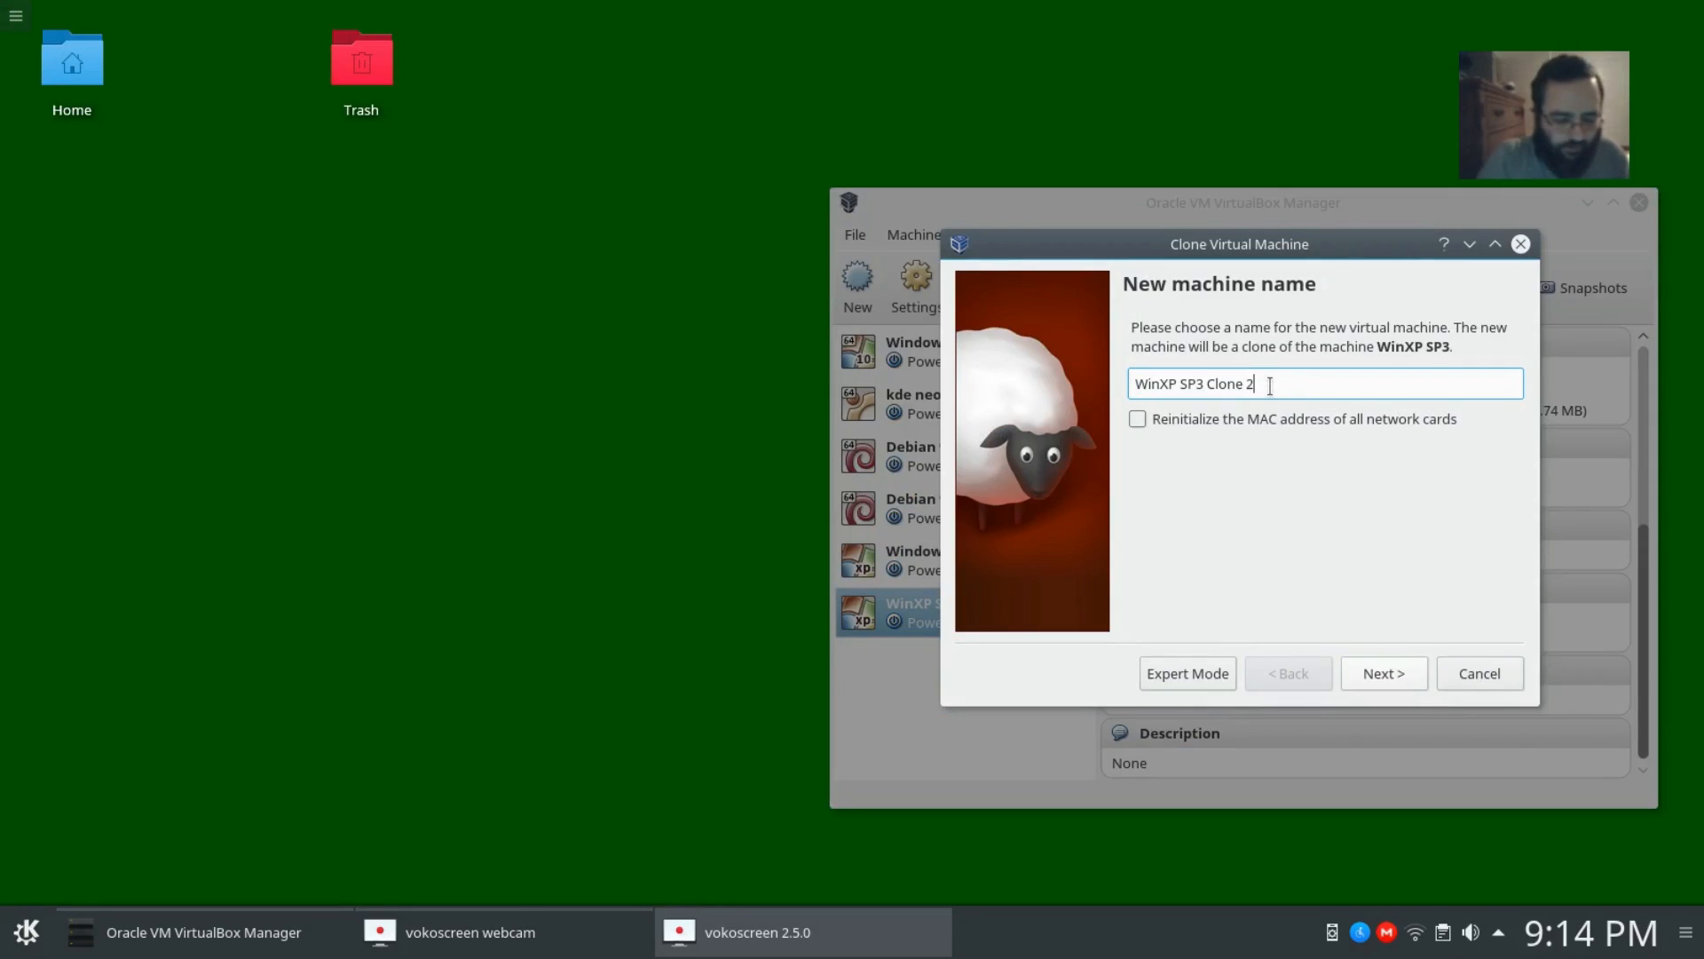
{"action": "type", "text": "01708"}
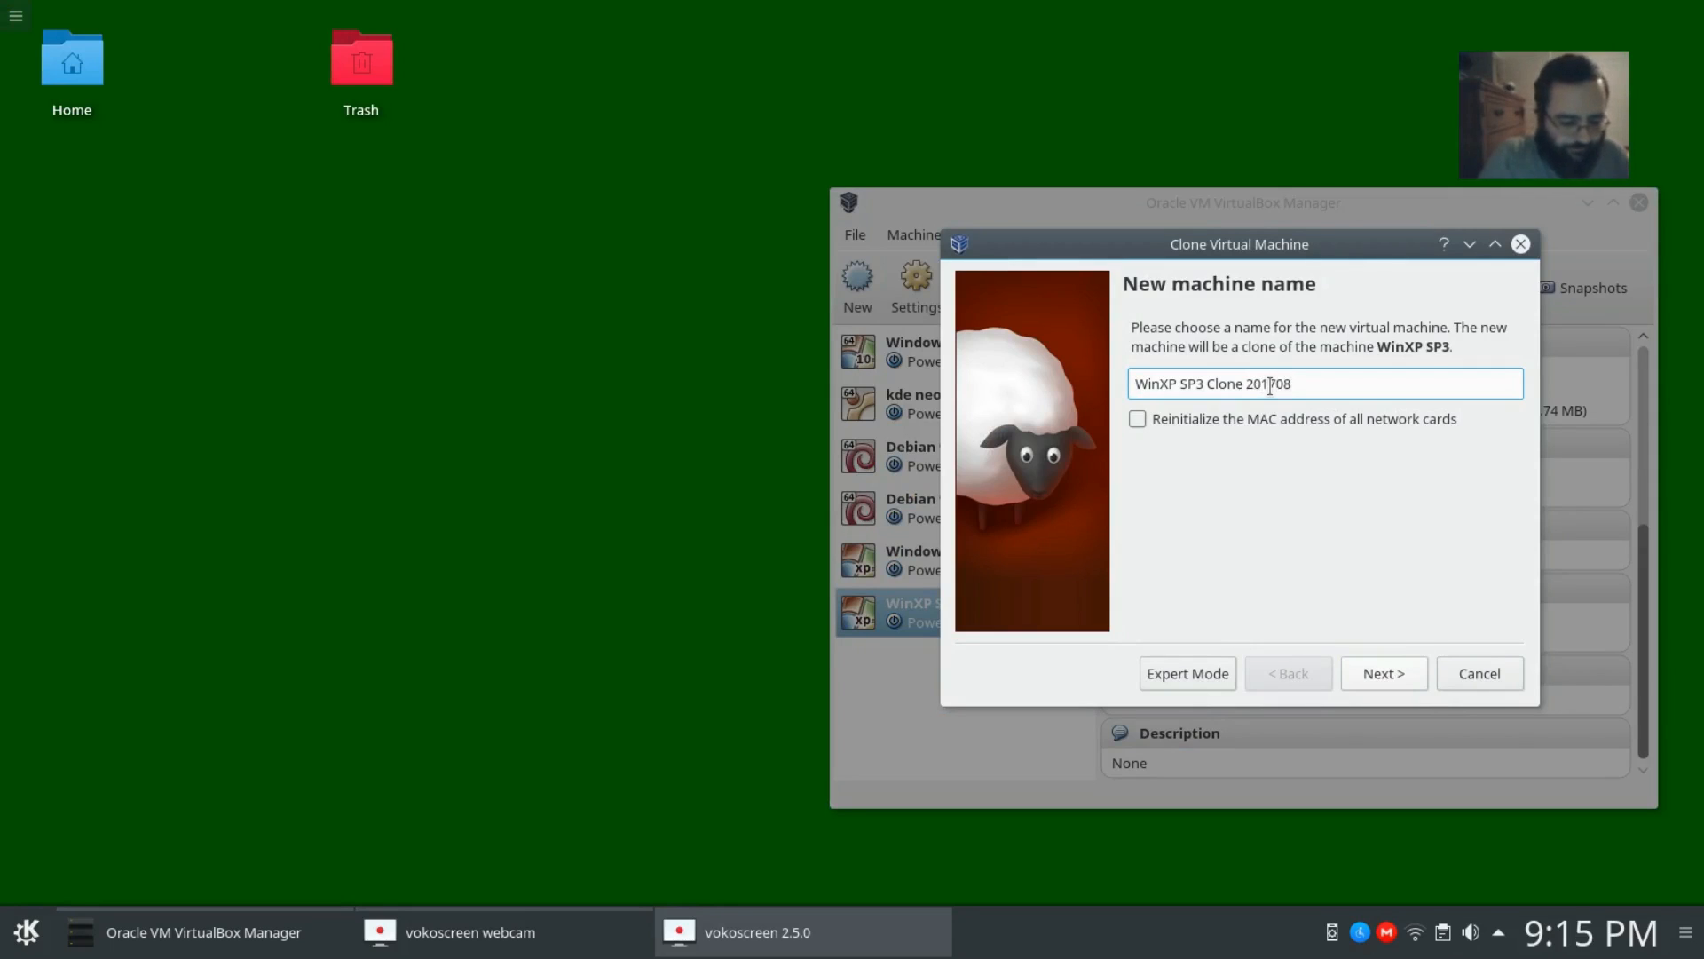
{"action": "type", "text": "04"}
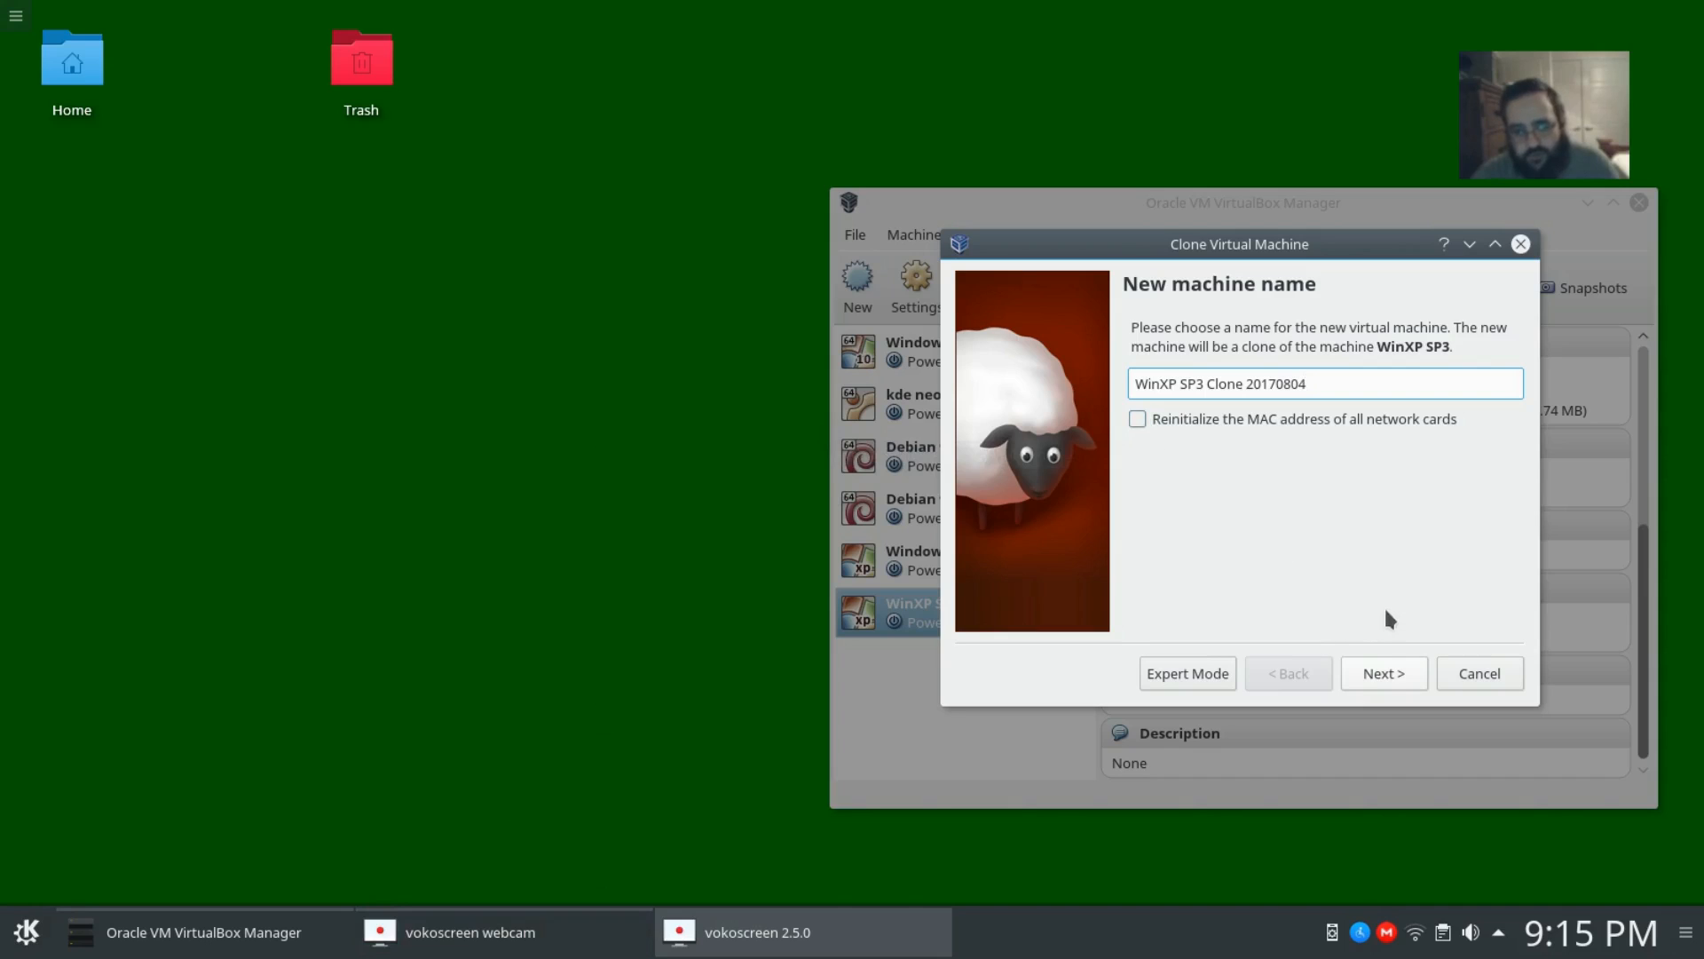
{"action": "left_click", "coordinate": [1386, 674]}
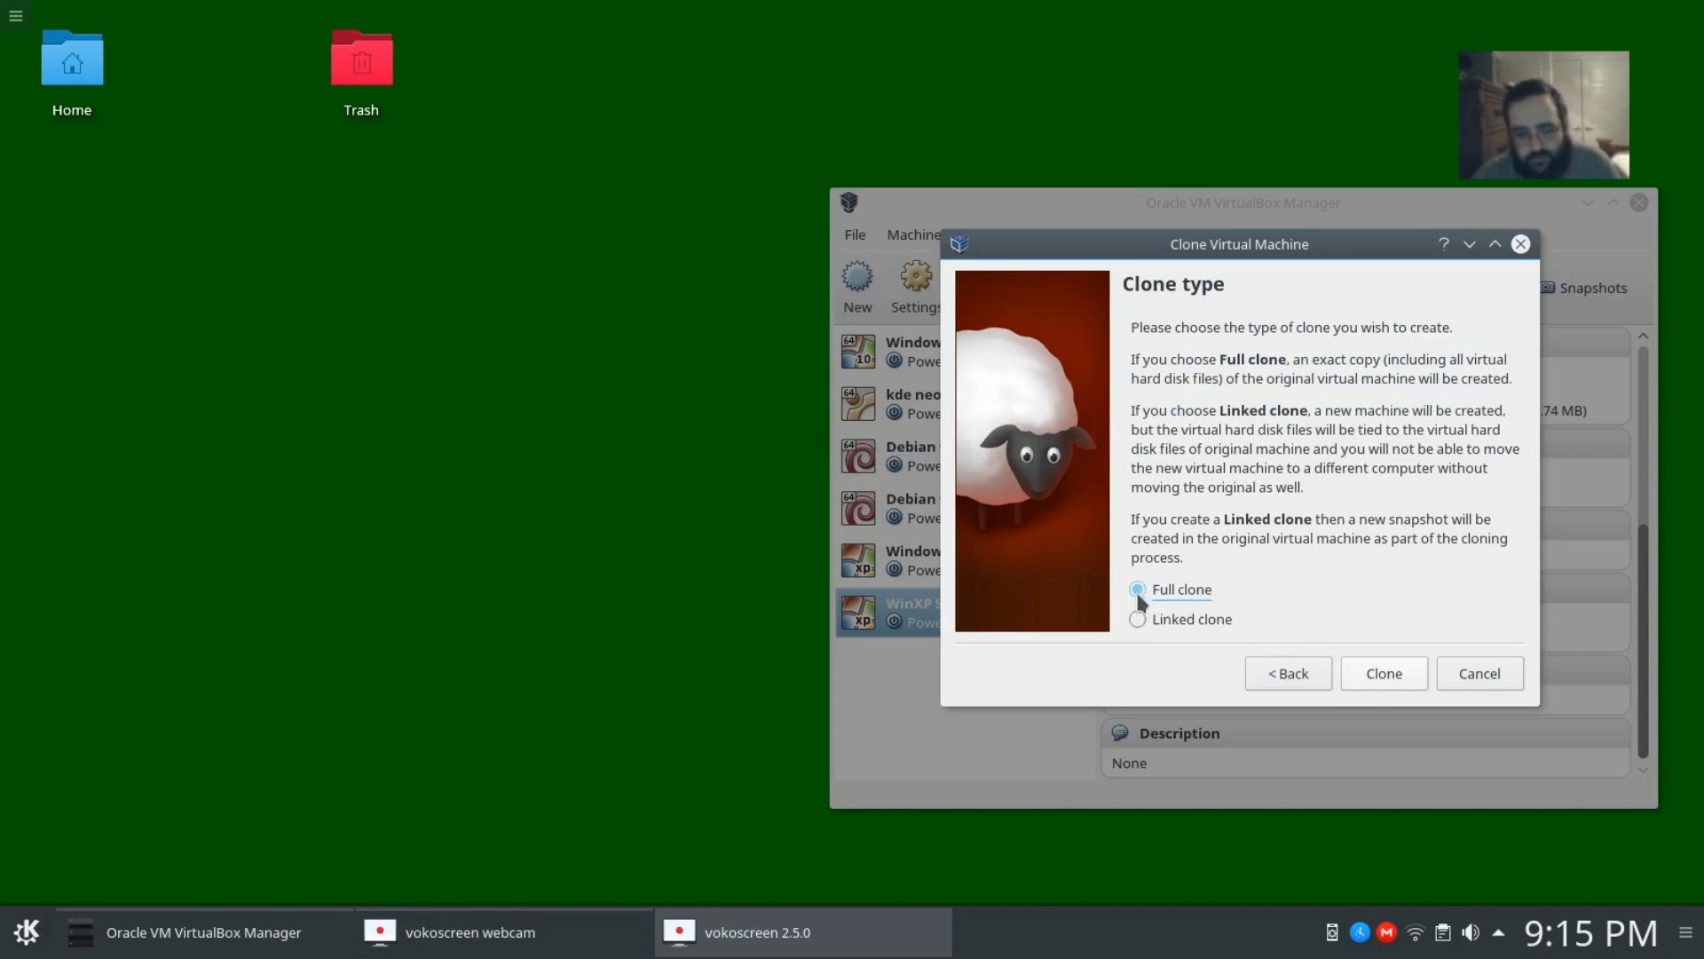
{"action": "left_click", "coordinate": [1394, 677]}
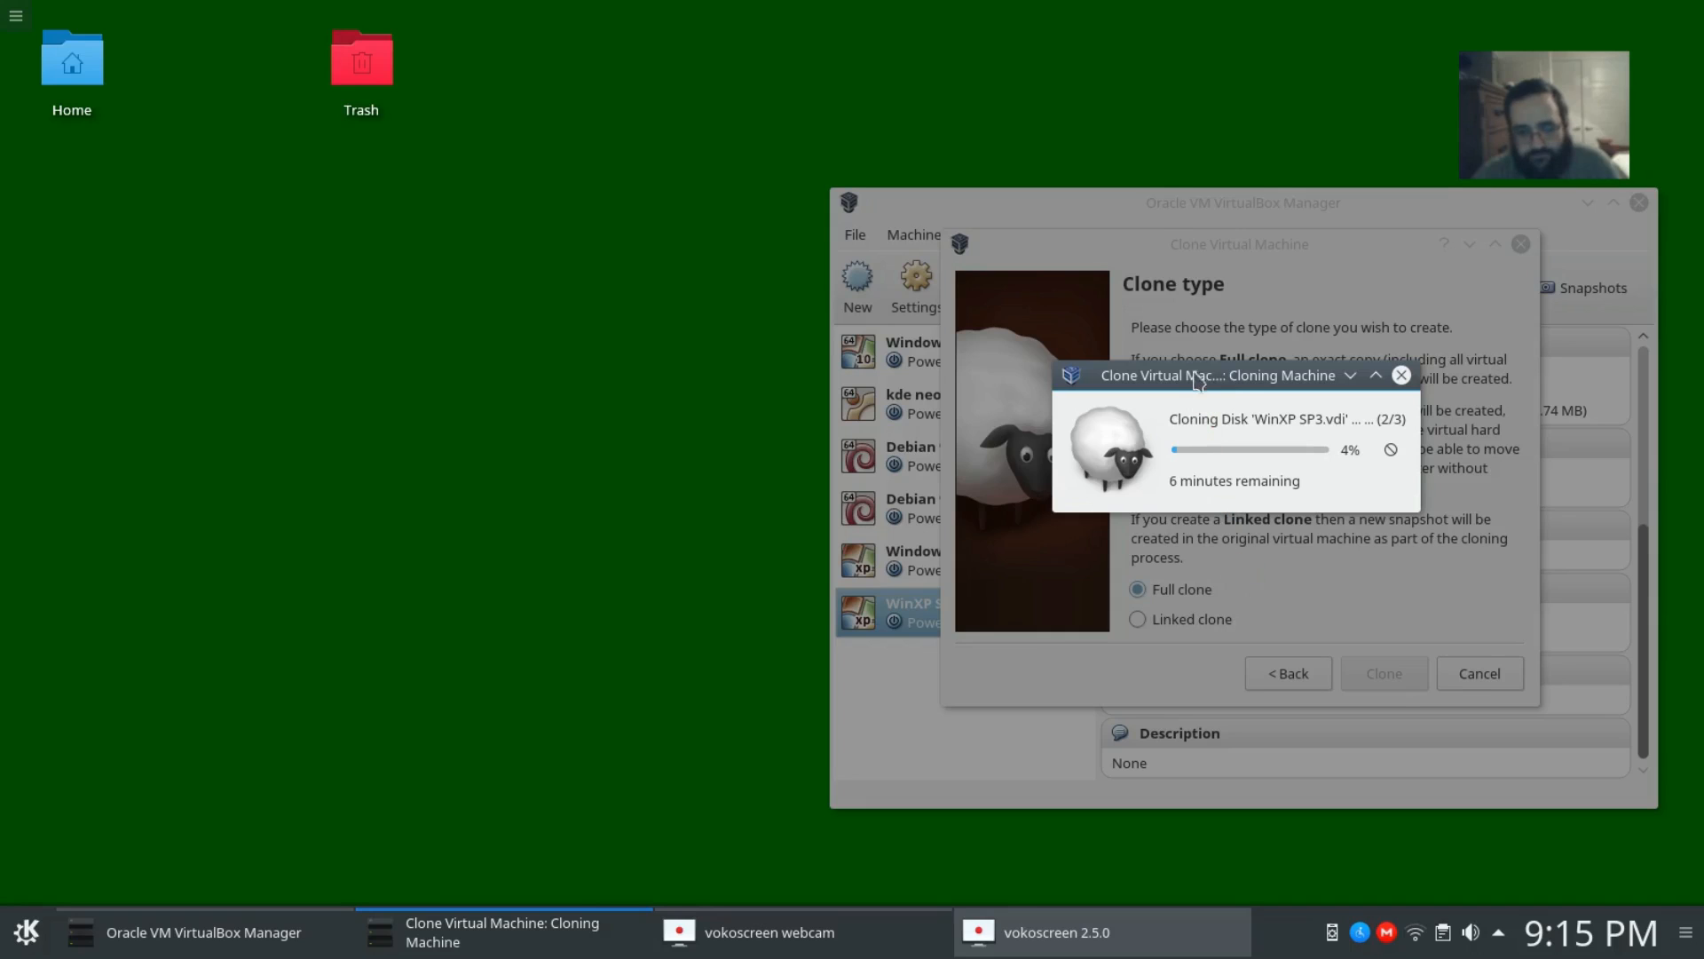
Rearrange the cloning progress window and the VirtualBox Manager window so that the machine list and the progress are both uncovered
{"action": "mouse_move", "coordinate": [1195, 377]}
{"action": "left_mouse_down"}
{"action": "mouse_move", "coordinate": [1008, 209]}
{"action": "mouse_move", "coordinate": [1162, 105]}
{"action": "mouse_move", "coordinate": [1164, 183]}
{"action": "left_mouse_up"}
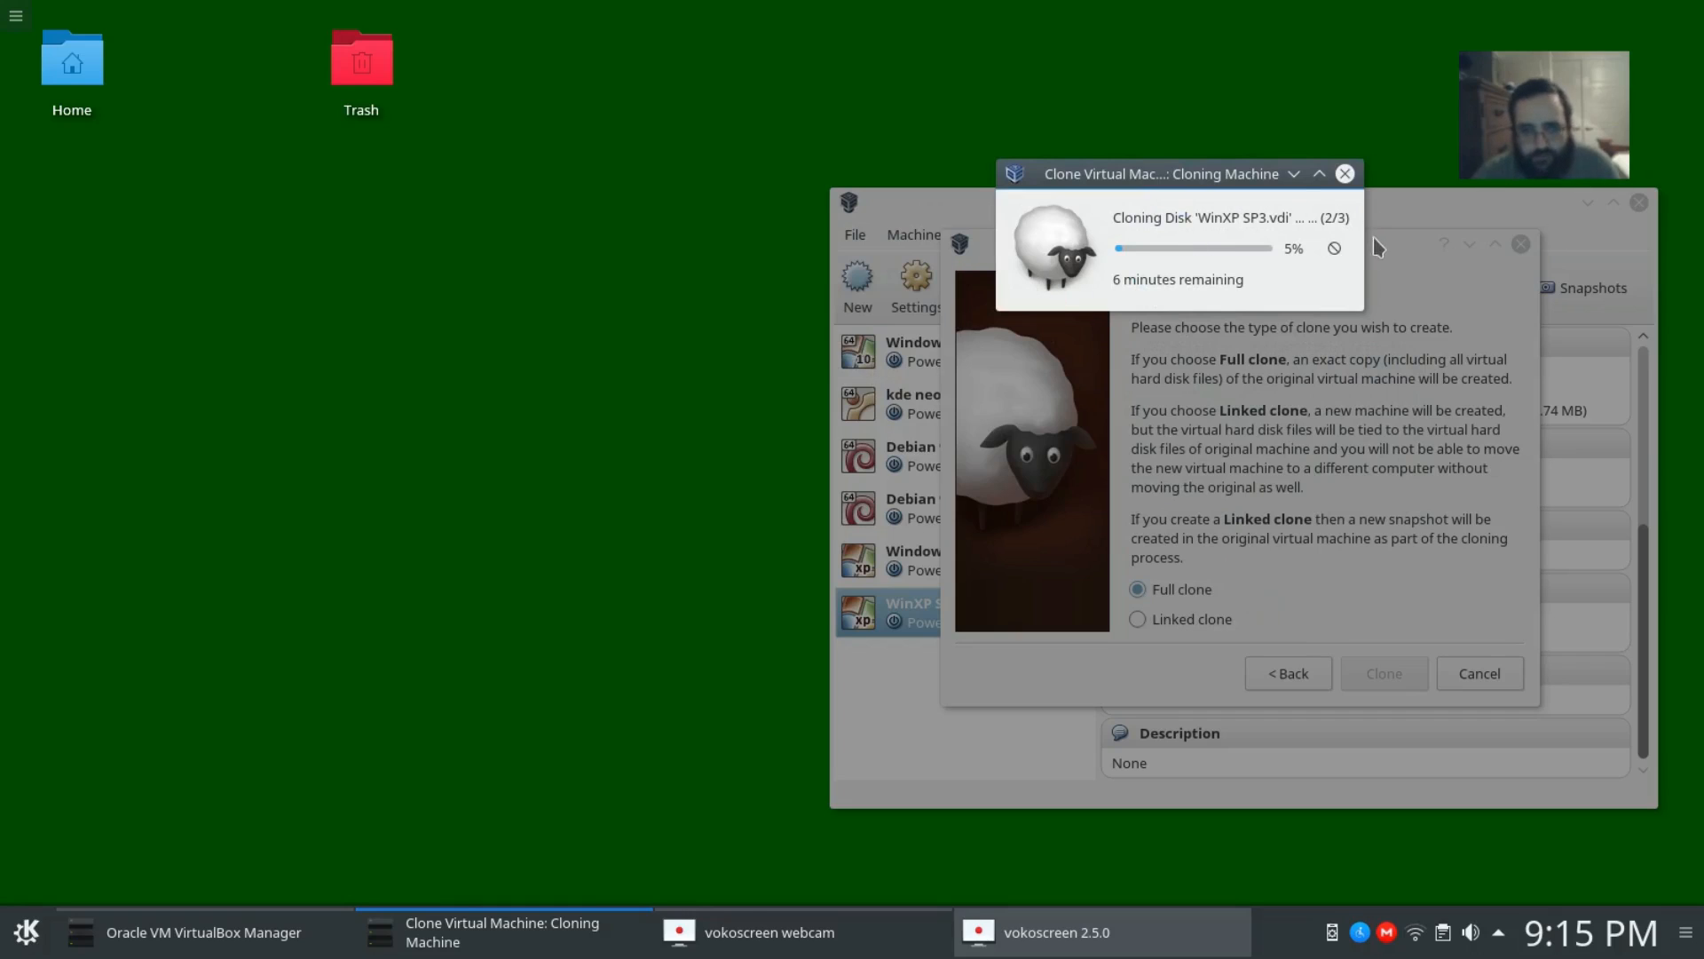
{"action": "mouse_move", "coordinate": [1159, 198]}
{"action": "left_mouse_down"}
{"action": "mouse_move", "coordinate": [964, 302]}
{"action": "mouse_move", "coordinate": [464, 431]}
{"action": "left_mouse_up"}
{"action": "left_click_drag", "start_coordinate": [1085, 201], "coordinate": [926, 94]}
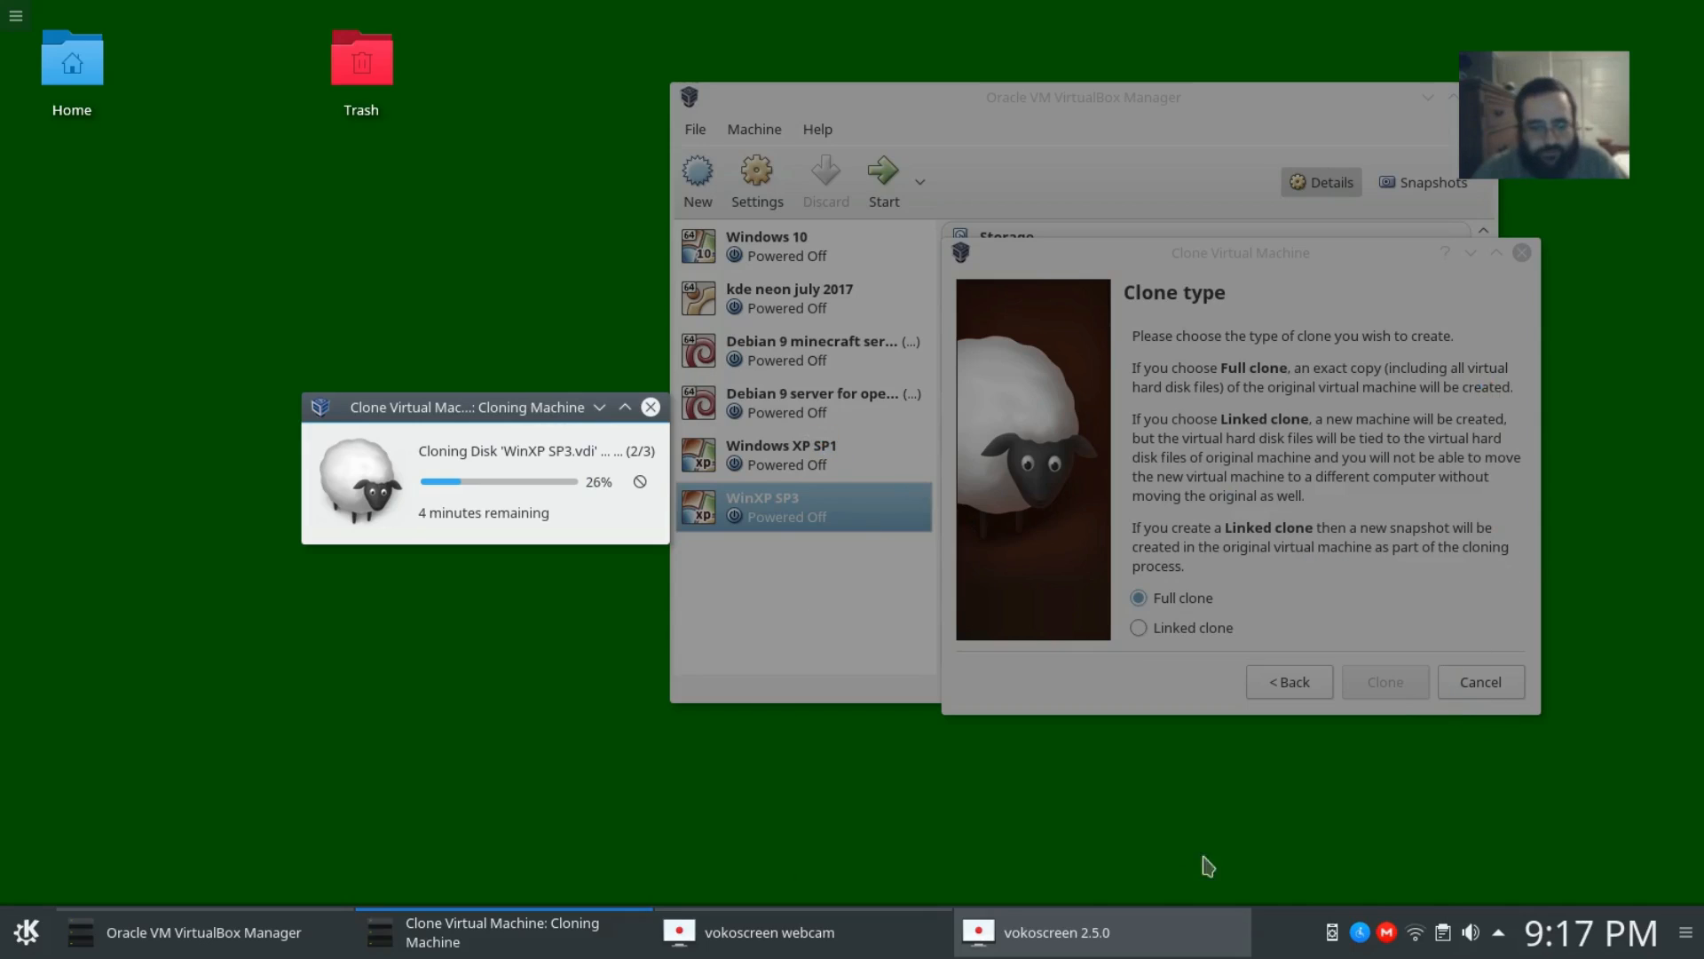
{"action": "left_click", "coordinate": [1500, 939]}
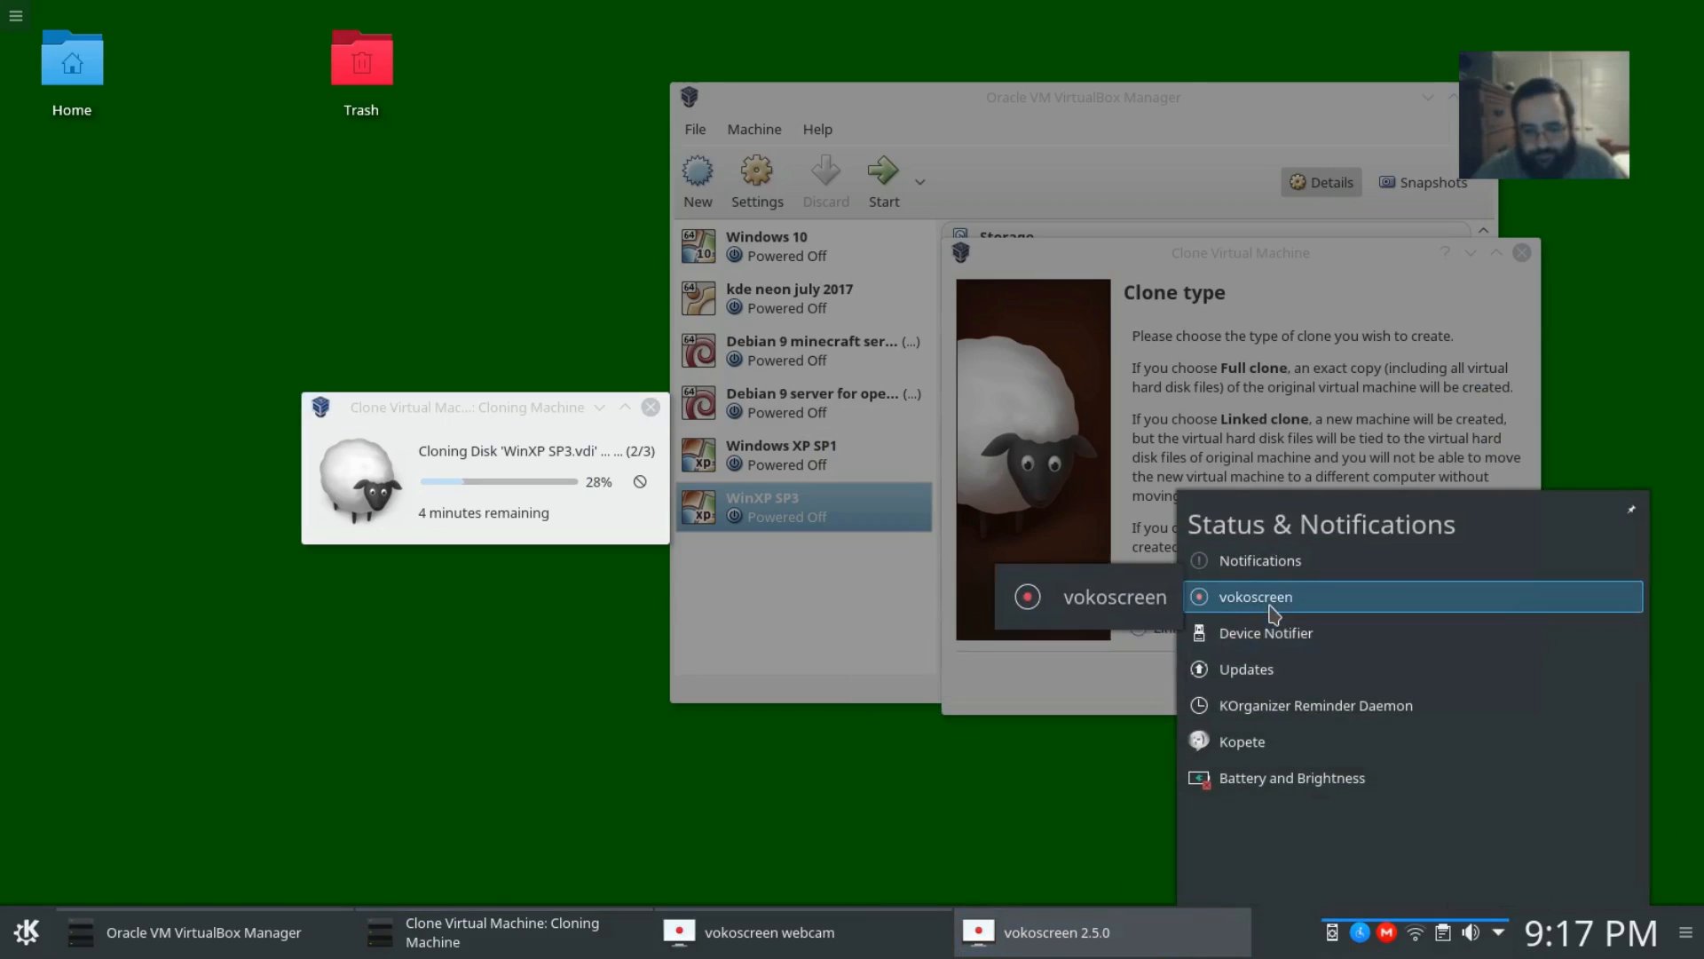